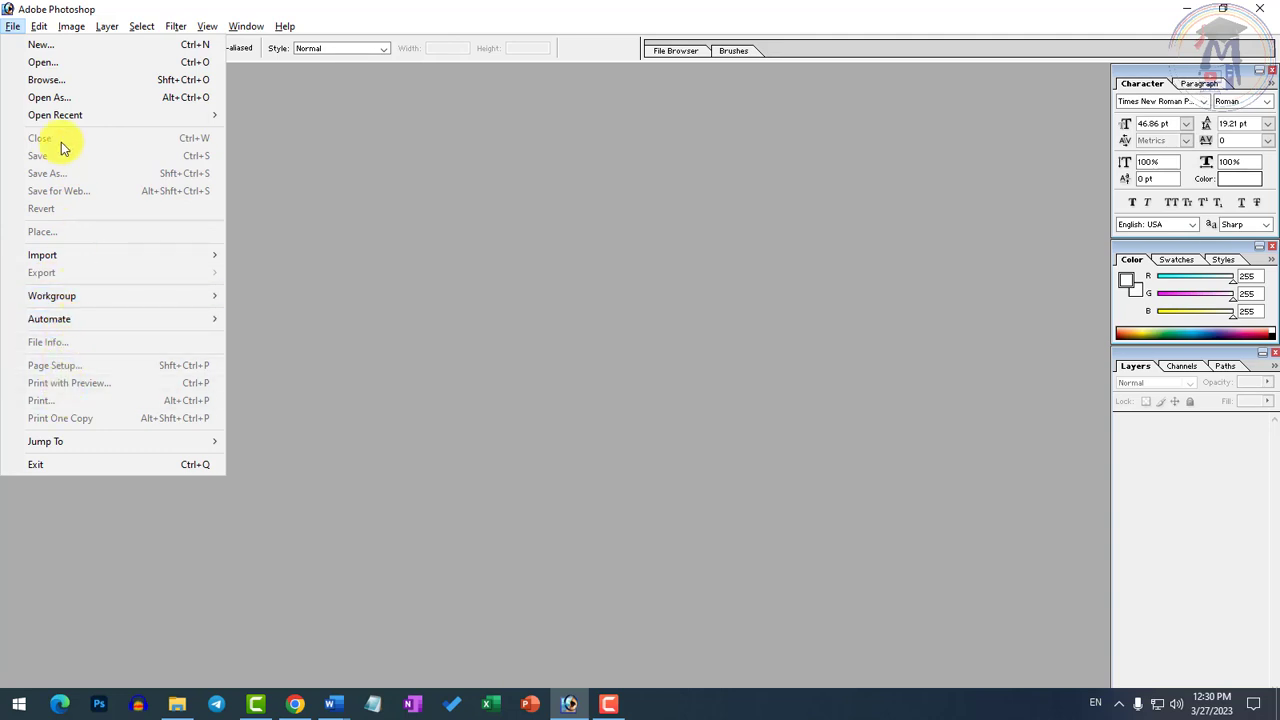
{"action": "mouse_move", "coordinate": [40, 33]}
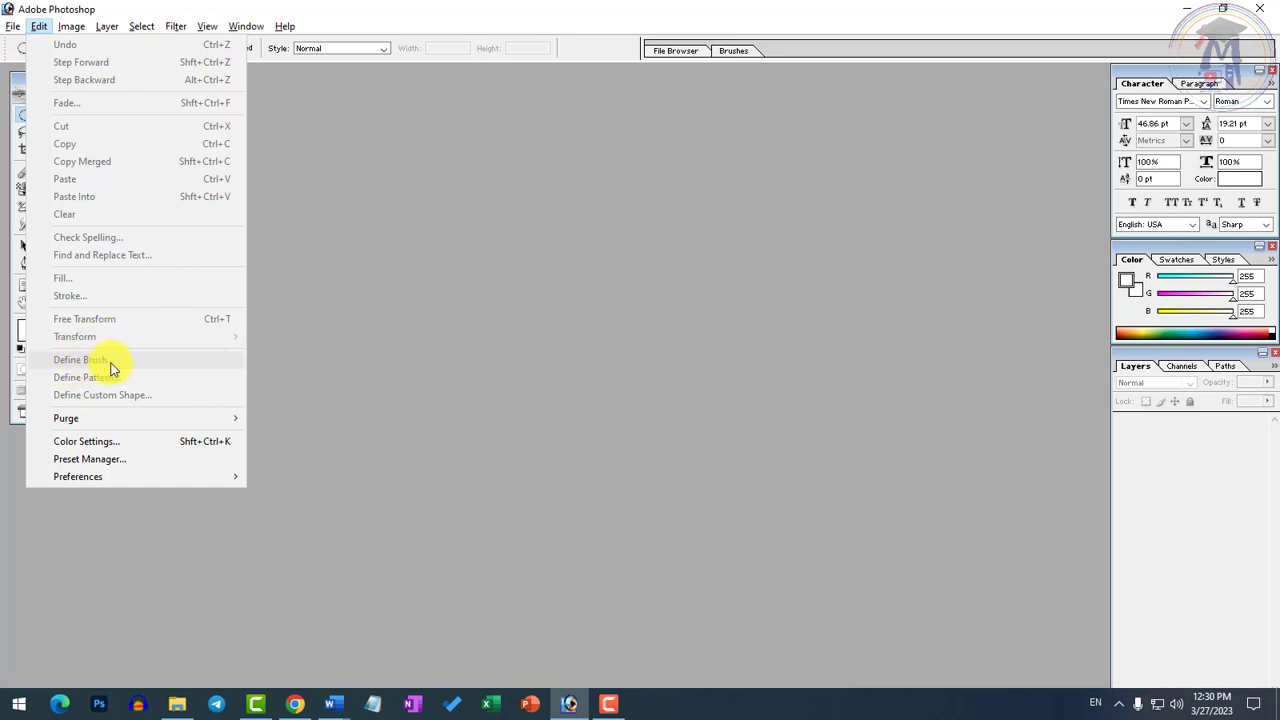
{"action": "mouse_move", "coordinate": [127, 478]}
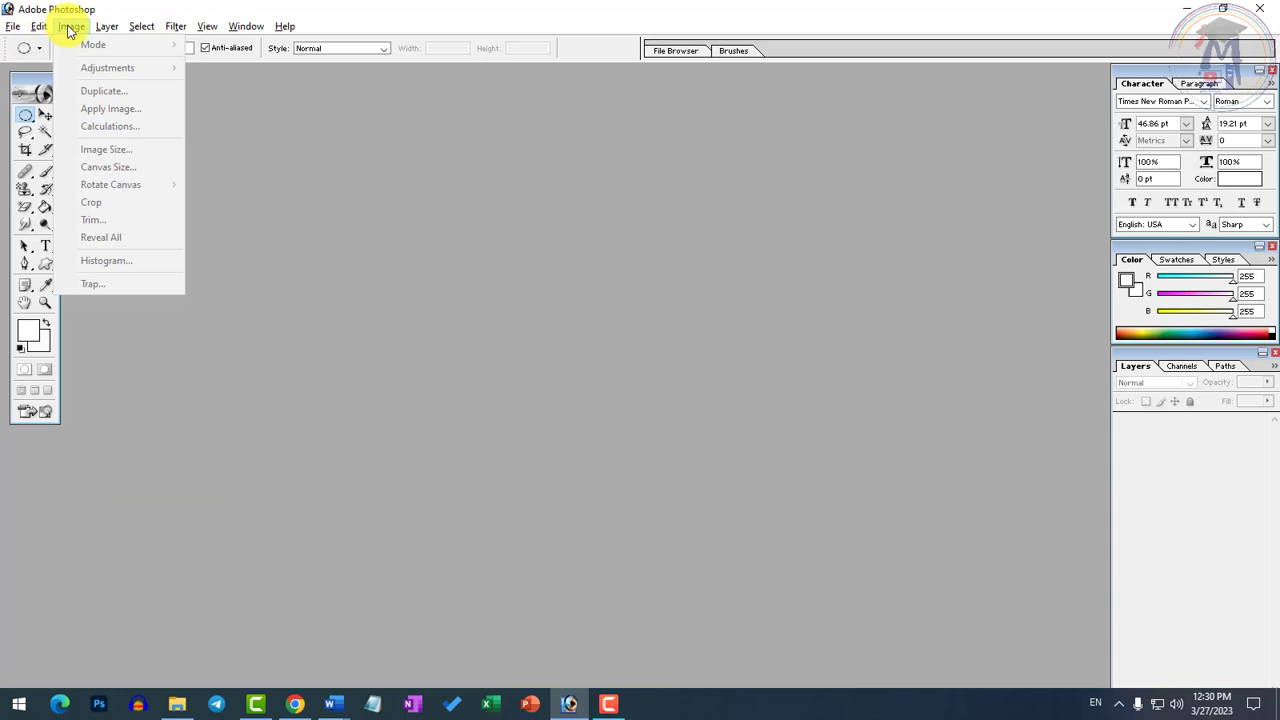
{"action": "left_click", "coordinate": [534, 251]}
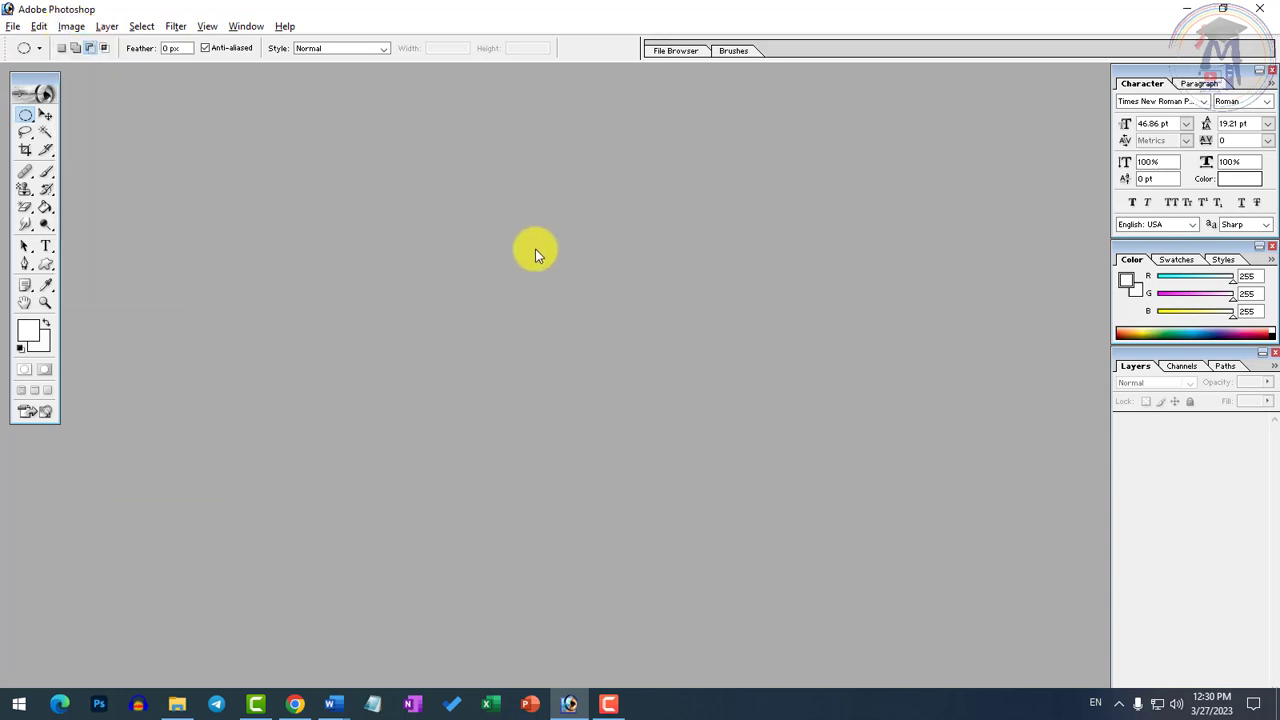
Open Capture-6.jpg from the Photoshop folder and move its window to the middle of the workspace.
{"action": "double_click", "coordinate": [459, 265]}
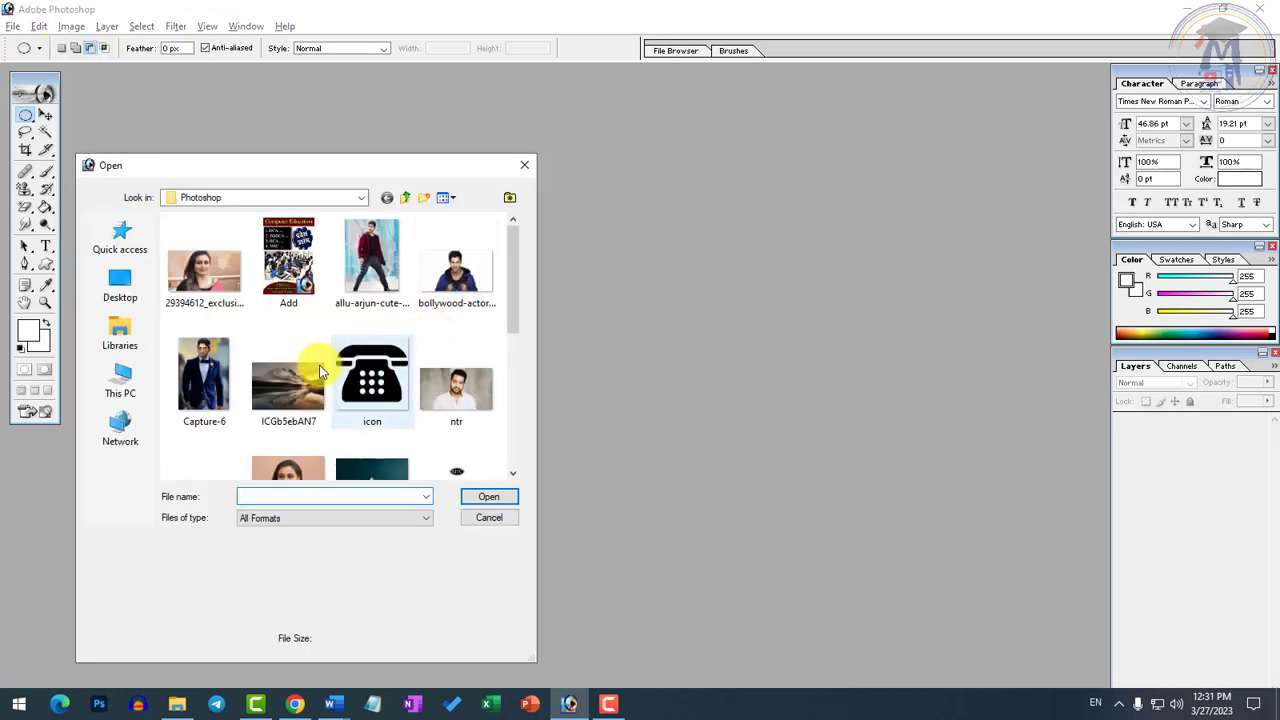
{"action": "double_click", "coordinate": [209, 380]}
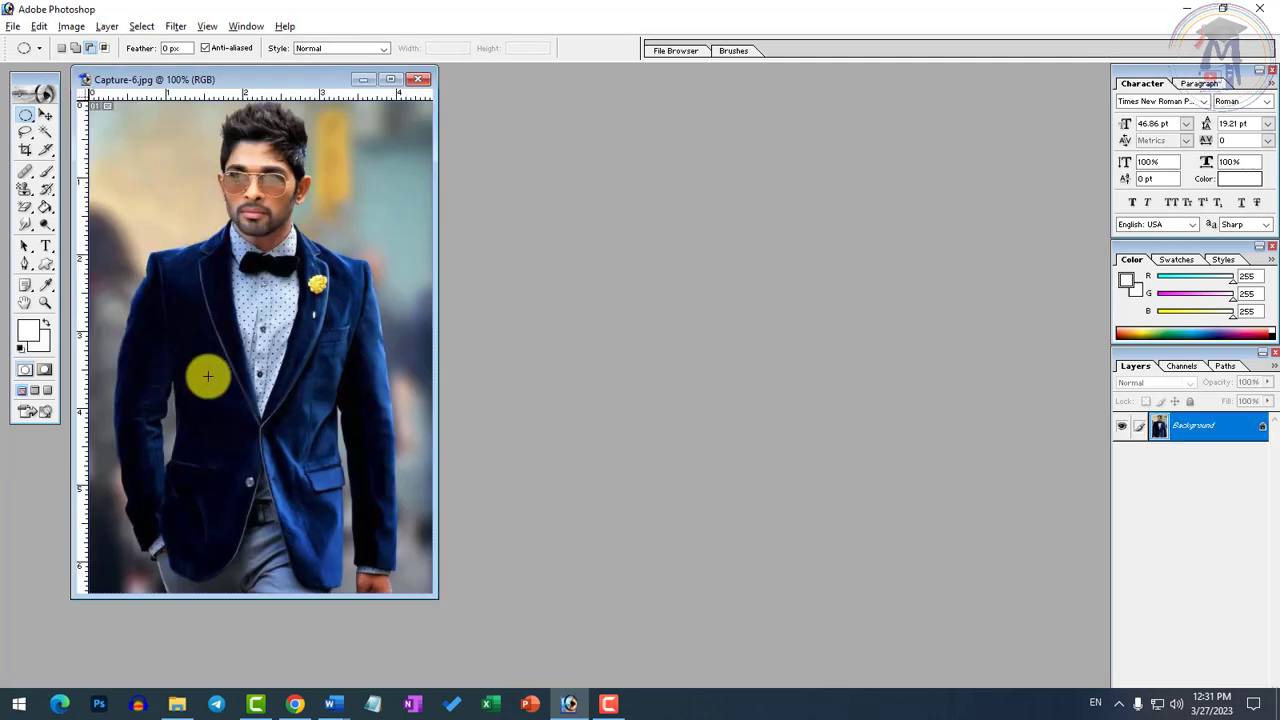
{"action": "left_click_drag", "start_coordinate": [287, 79], "coordinate": [574, 137]}
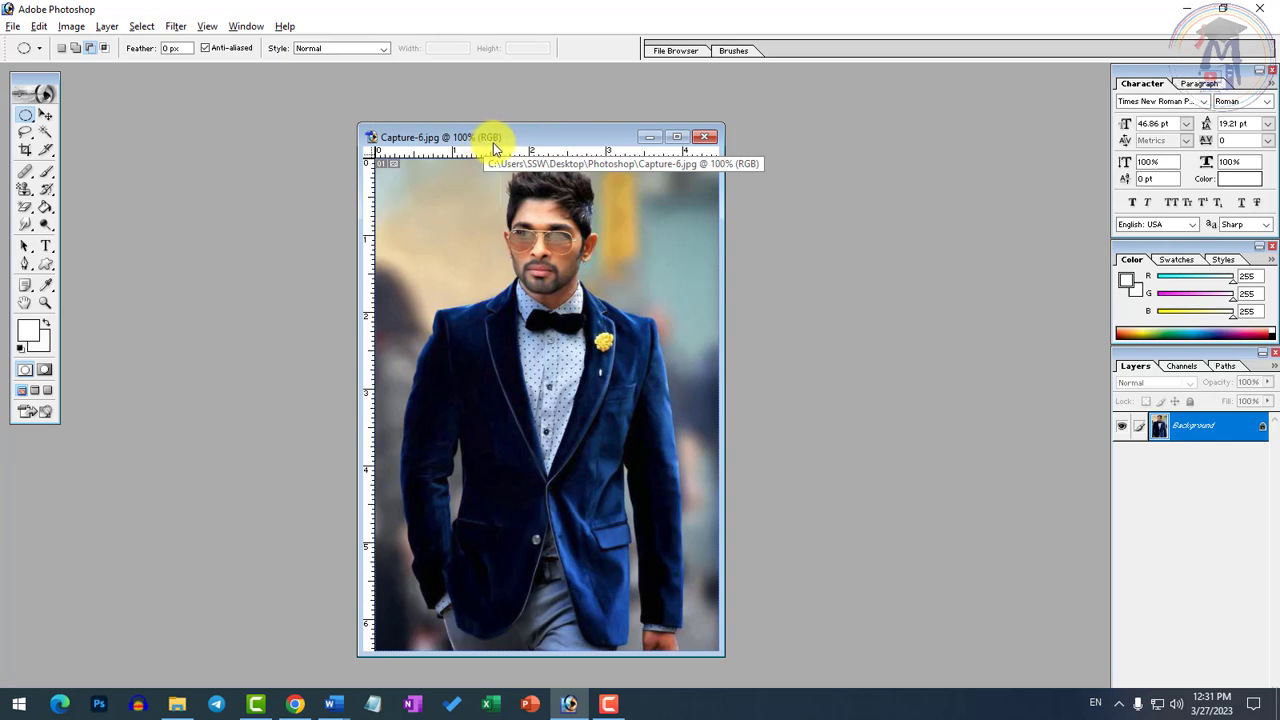
Apply an automatic Levels correction to the whole photo on the RGB channel.
{"action": "left_click", "coordinate": [73, 27]}
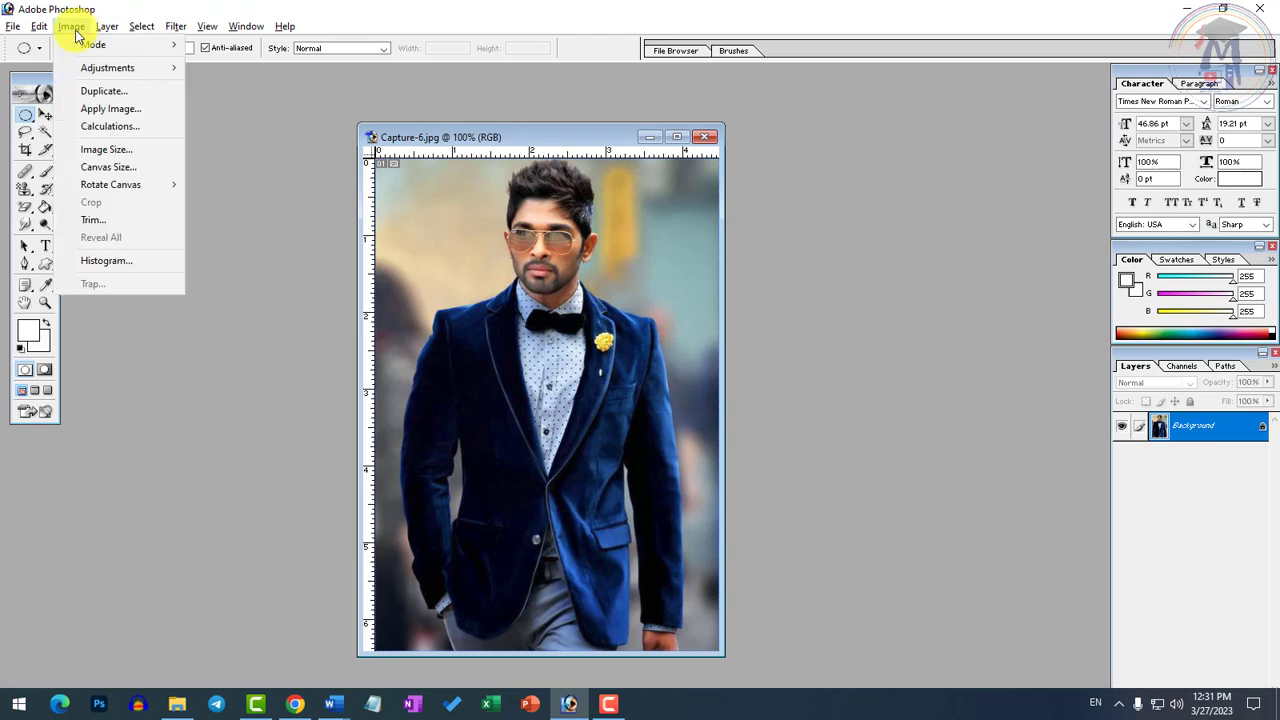
{"action": "mouse_move", "coordinate": [198, 44]}
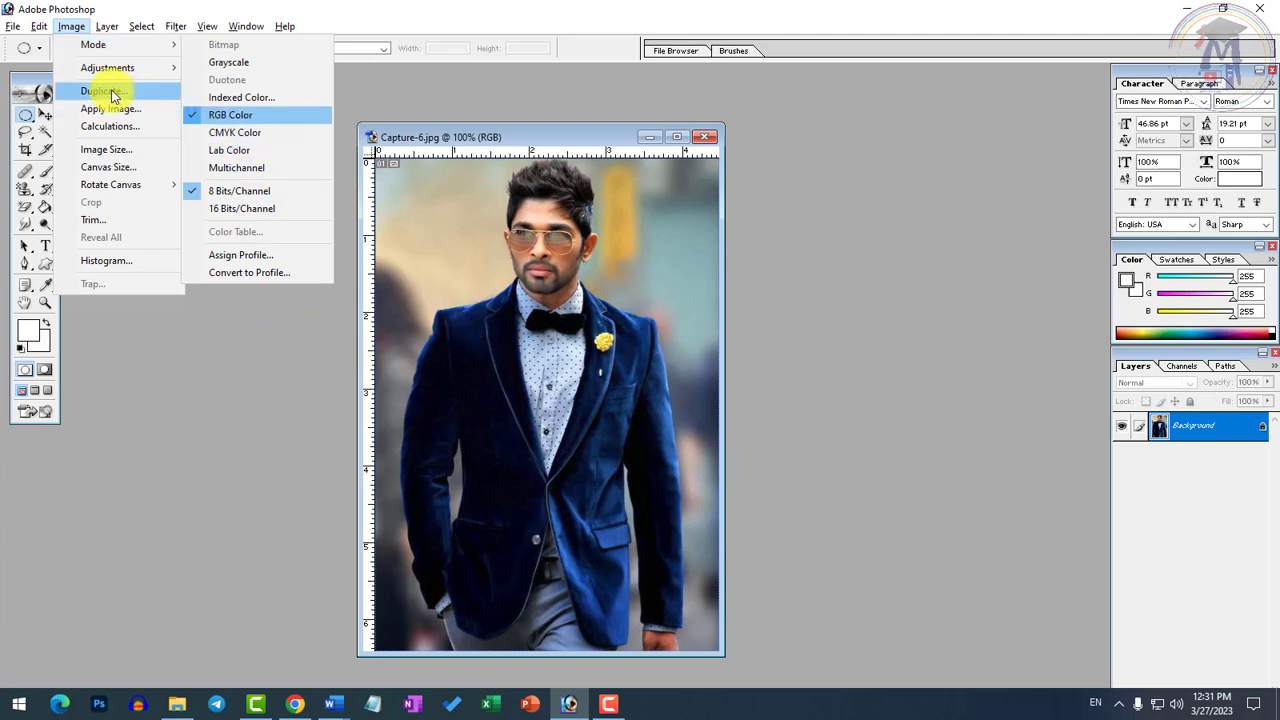
{"action": "mouse_move", "coordinate": [129, 47]}
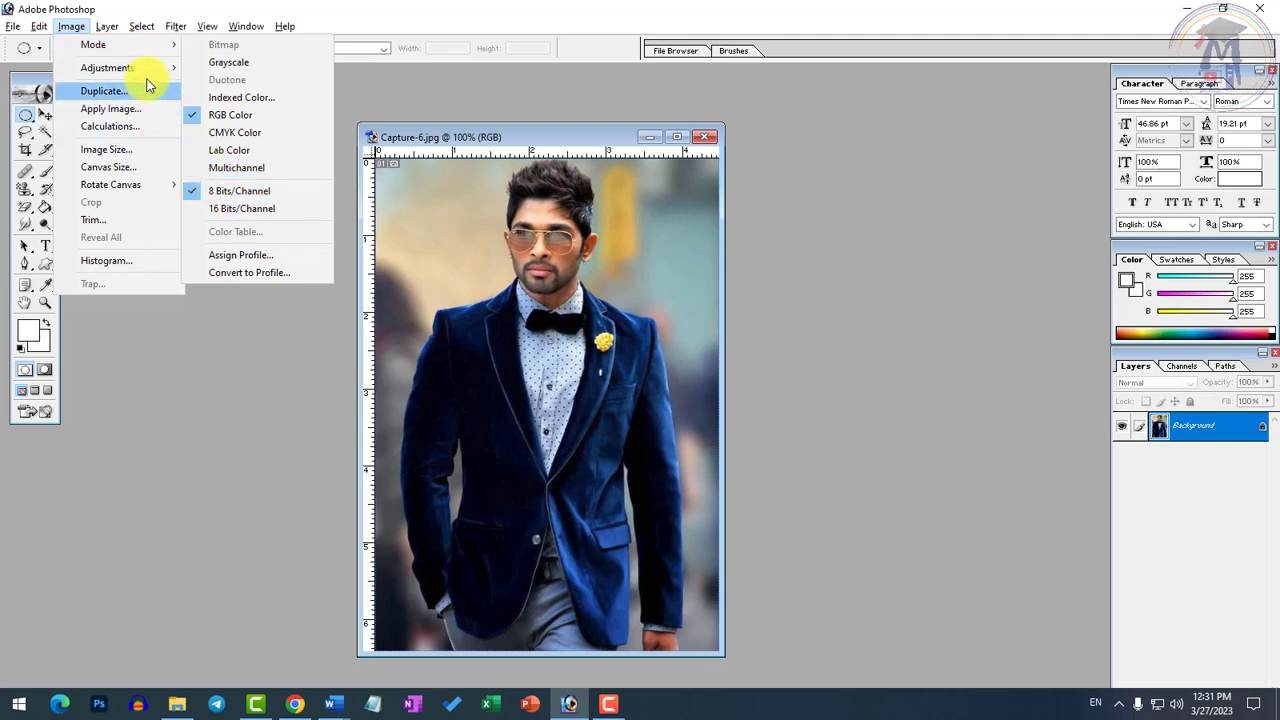
{"action": "mouse_move", "coordinate": [147, 80]}
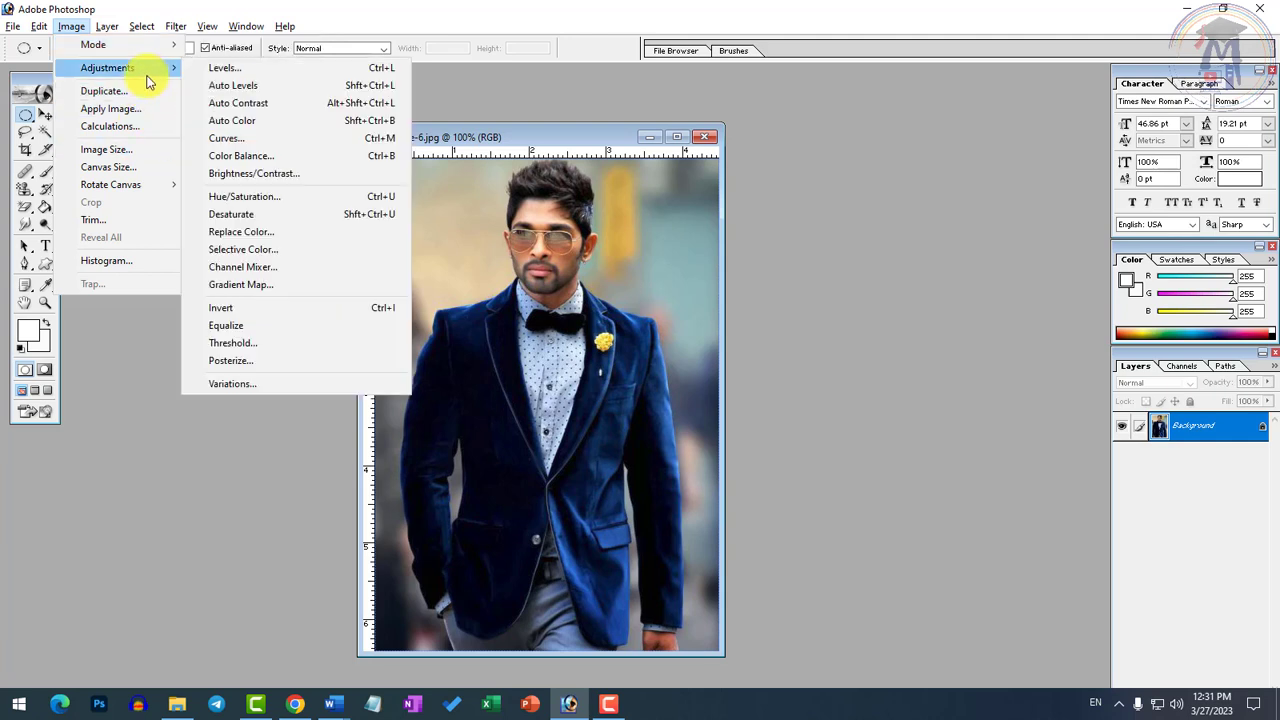
{"action": "left_click", "coordinate": [233, 78]}
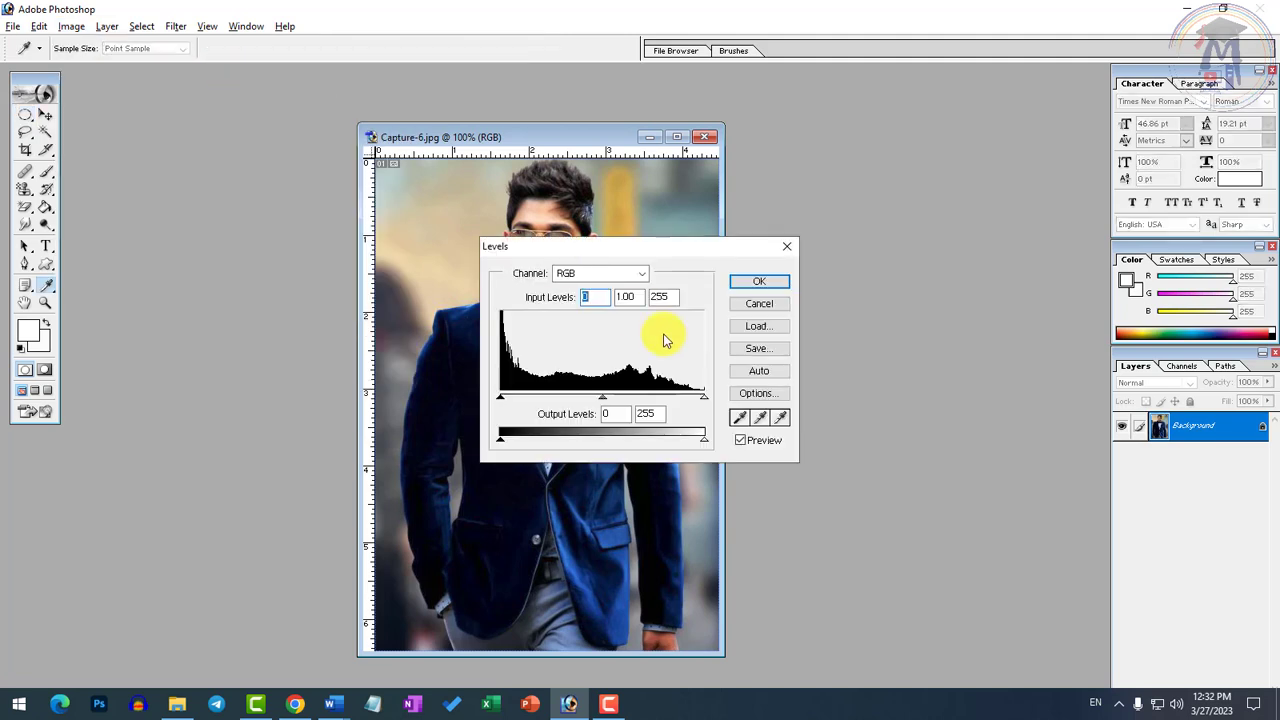
{"action": "left_click_drag", "start_coordinate": [698, 252], "coordinate": [969, 317]}
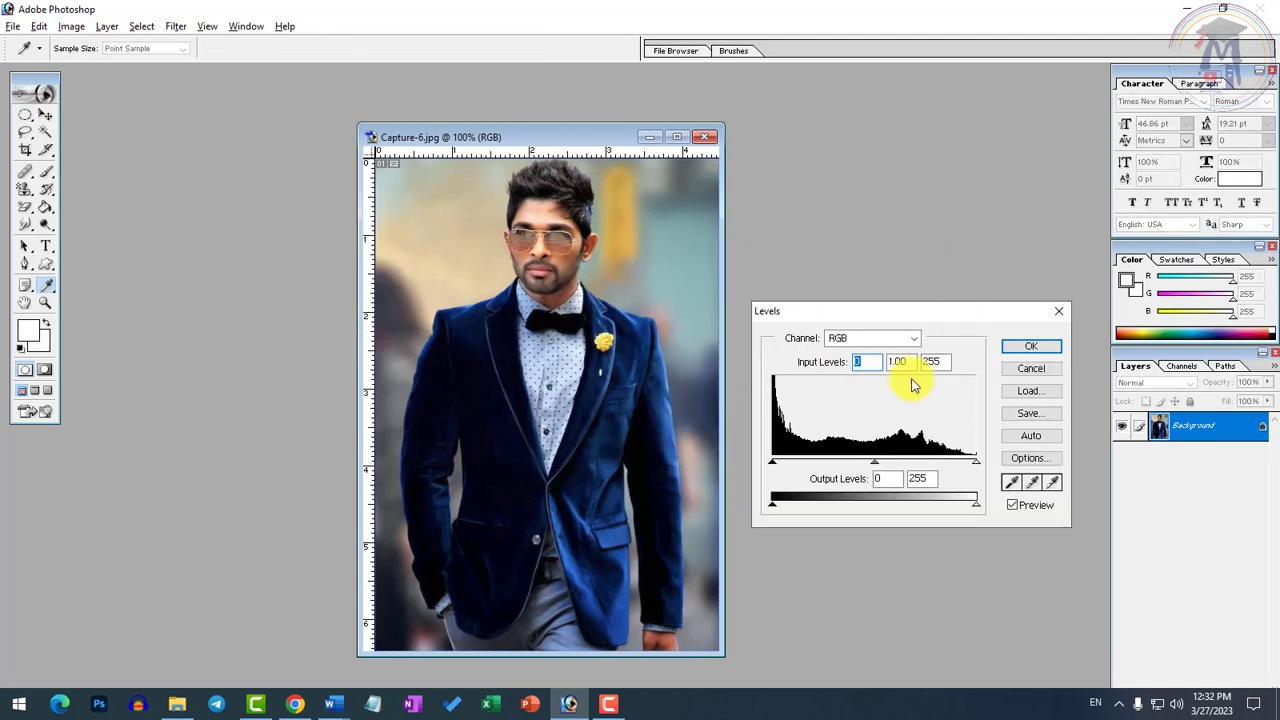
{"action": "left_click", "coordinate": [1029, 438]}
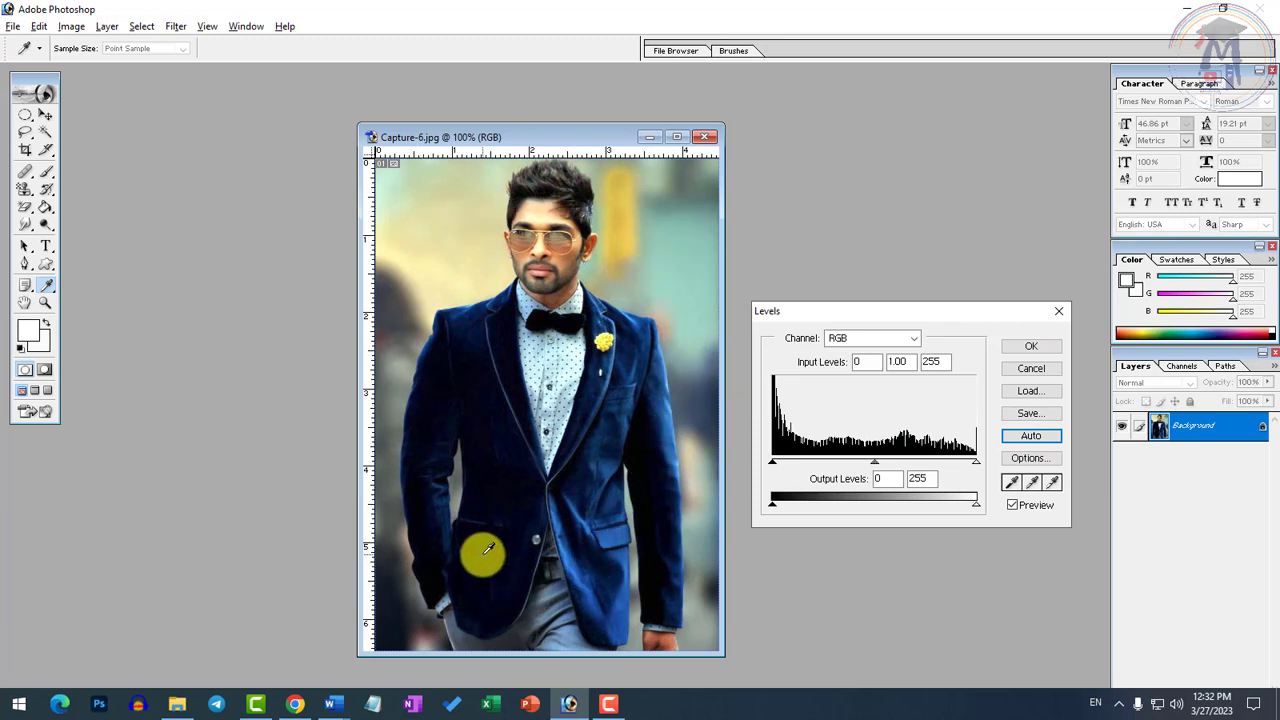
{"action": "left_click", "coordinate": [1046, 345]}
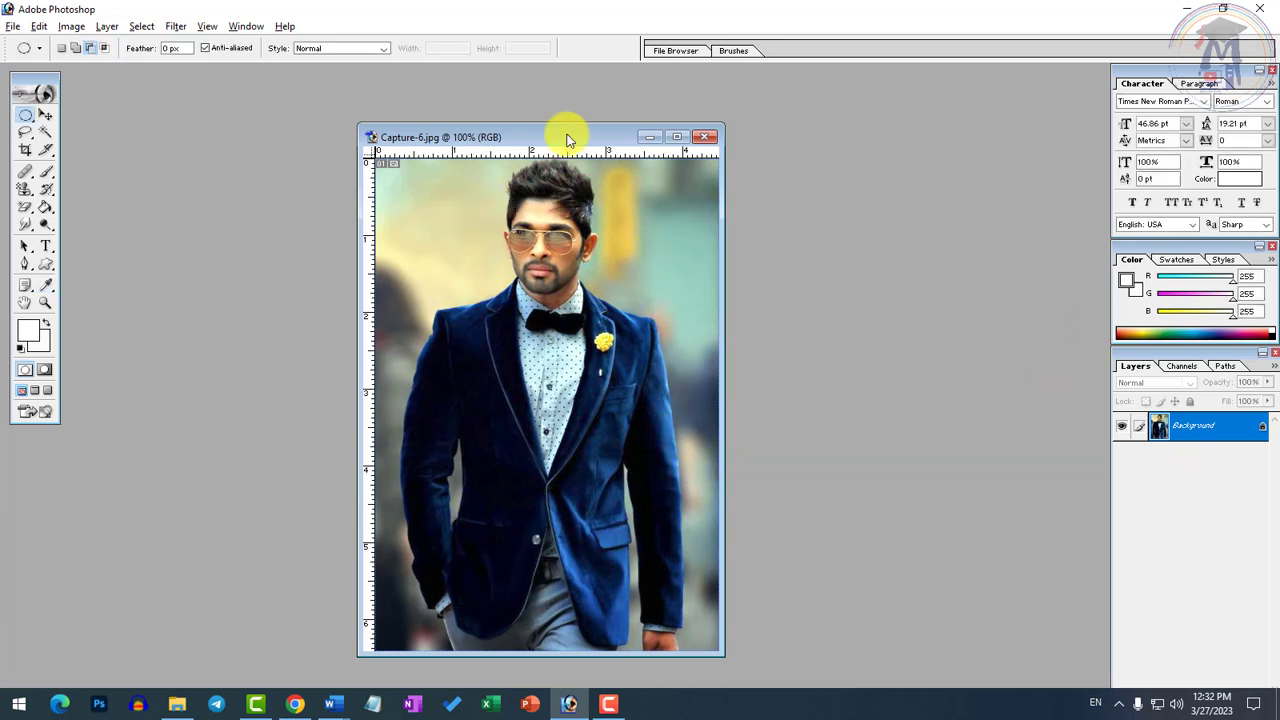
Try brightening the whole photo with Levels by raising the midtone input level to about 1.31.
{"action": "left_click", "coordinate": [72, 26]}
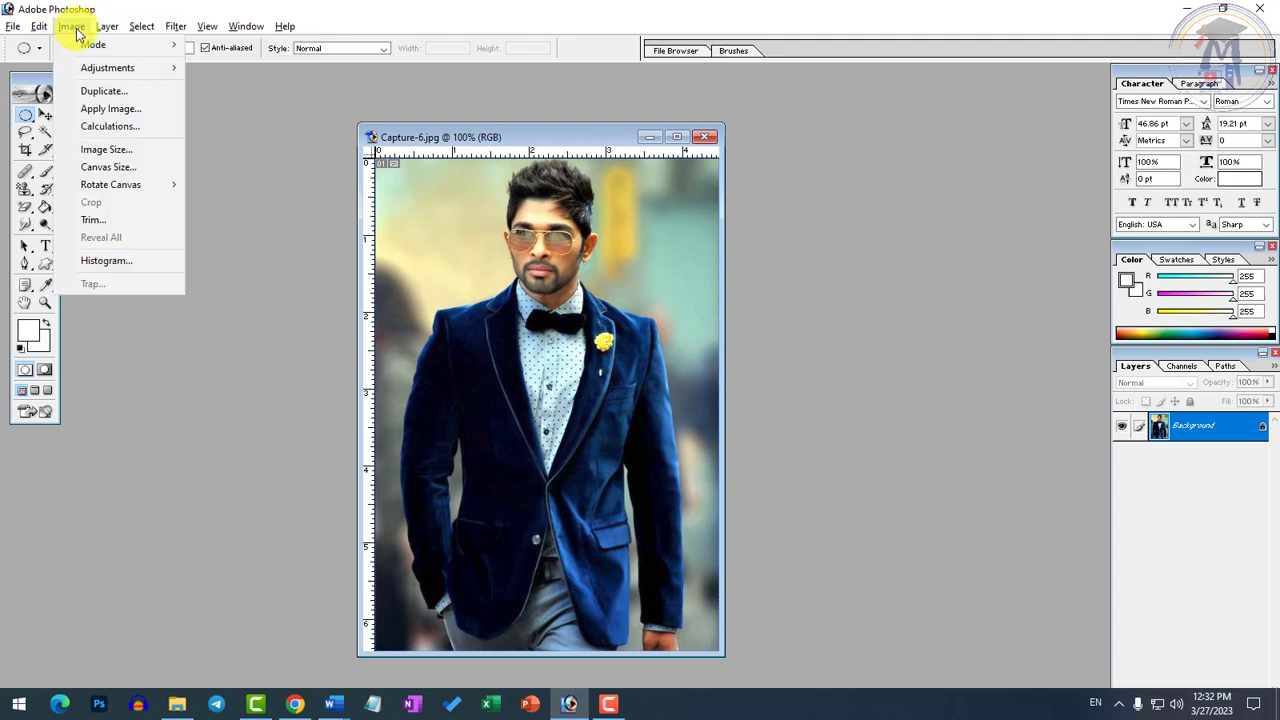
{"action": "mouse_move", "coordinate": [90, 67]}
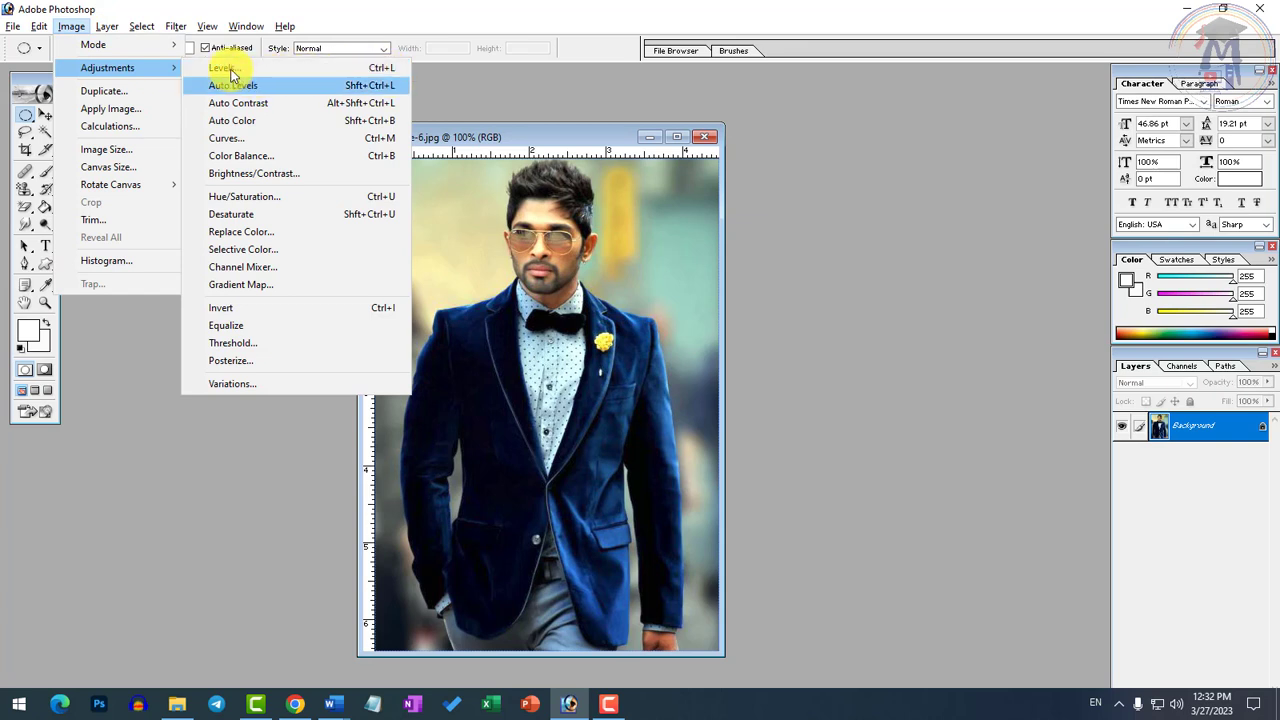
{"action": "left_click", "coordinate": [378, 73]}
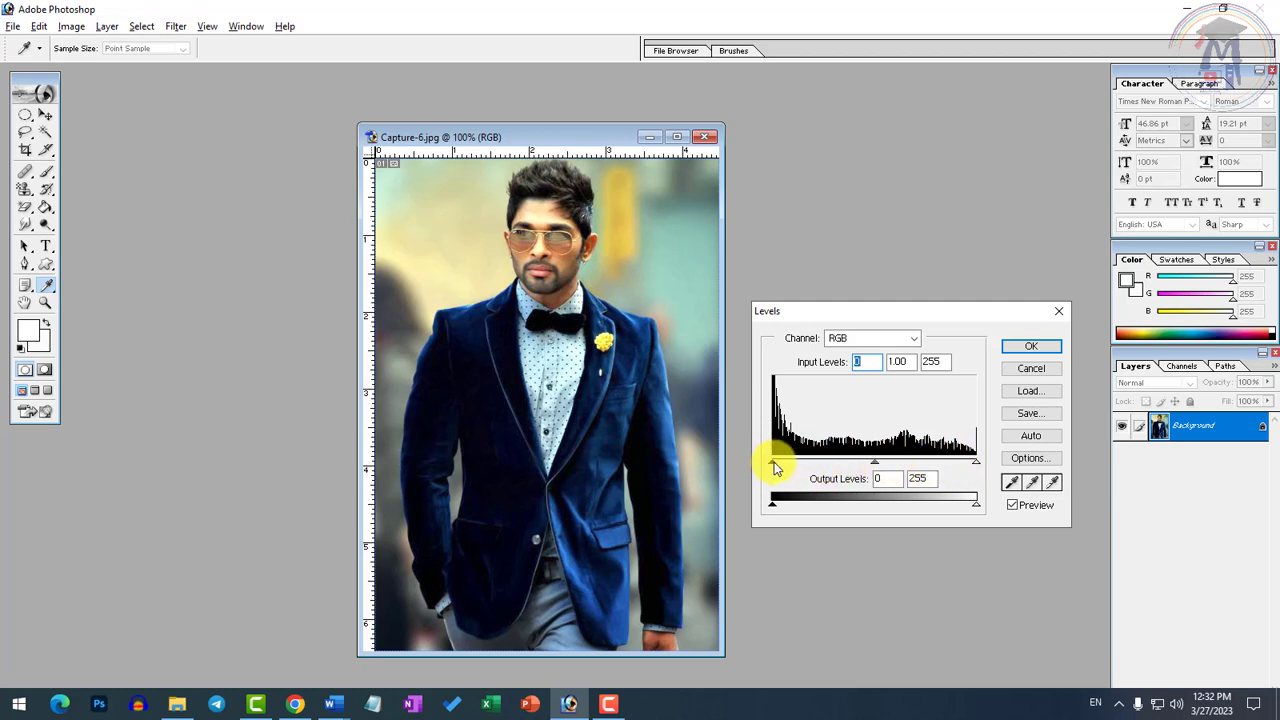
{"action": "mouse_move", "coordinate": [977, 468]}
{"action": "left_mouse_down"}
{"action": "mouse_move", "coordinate": [832, 472]}
{"action": "mouse_move", "coordinate": [978, 462]}
{"action": "left_mouse_up"}
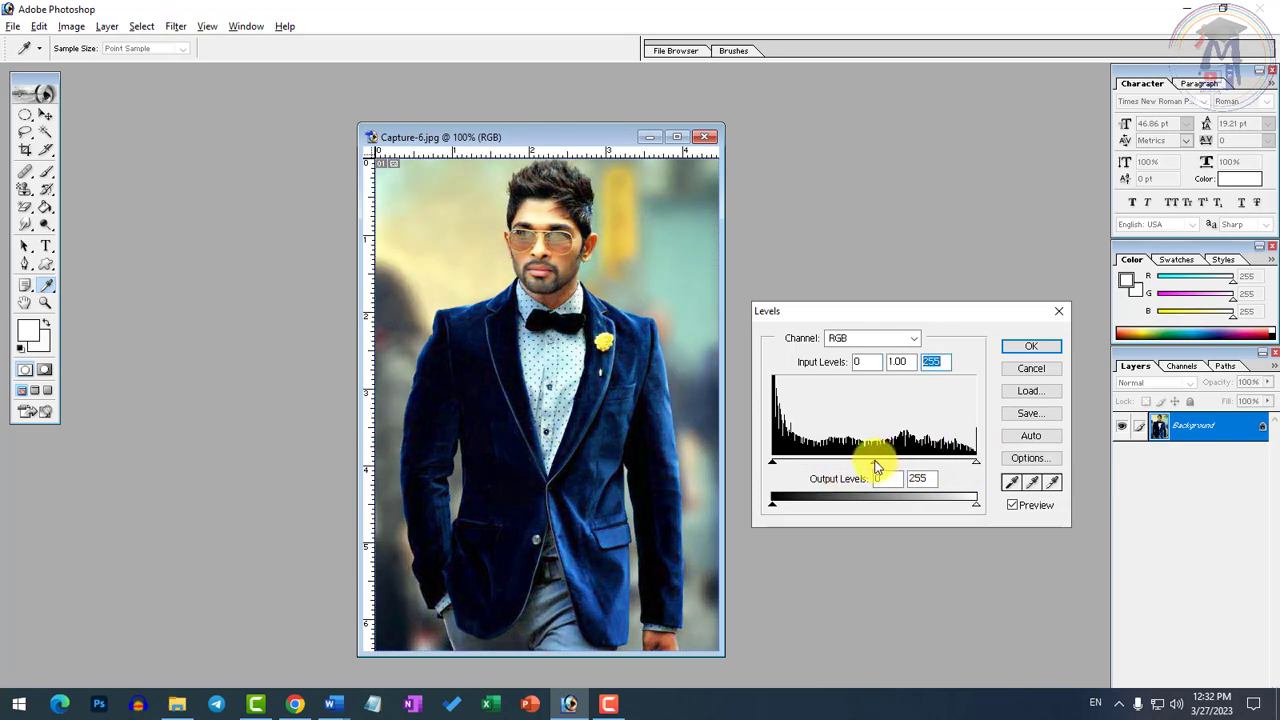
{"action": "left_click_drag", "start_coordinate": [872, 462], "coordinate": [843, 471]}
{"action": "key", "text": "Return"}
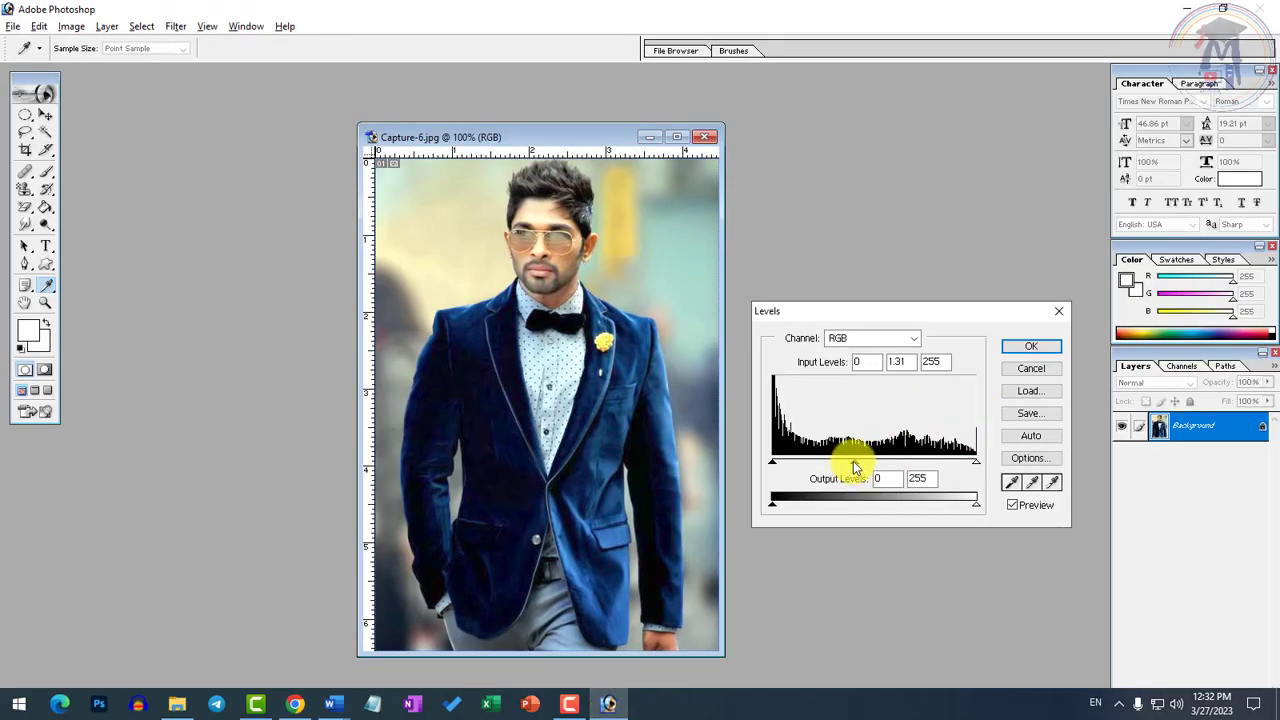
Try a darker midtone input level of 0.94 and discard the Levels adjustment.
{"action": "left_click_drag", "start_coordinate": [855, 467], "coordinate": [883, 466]}
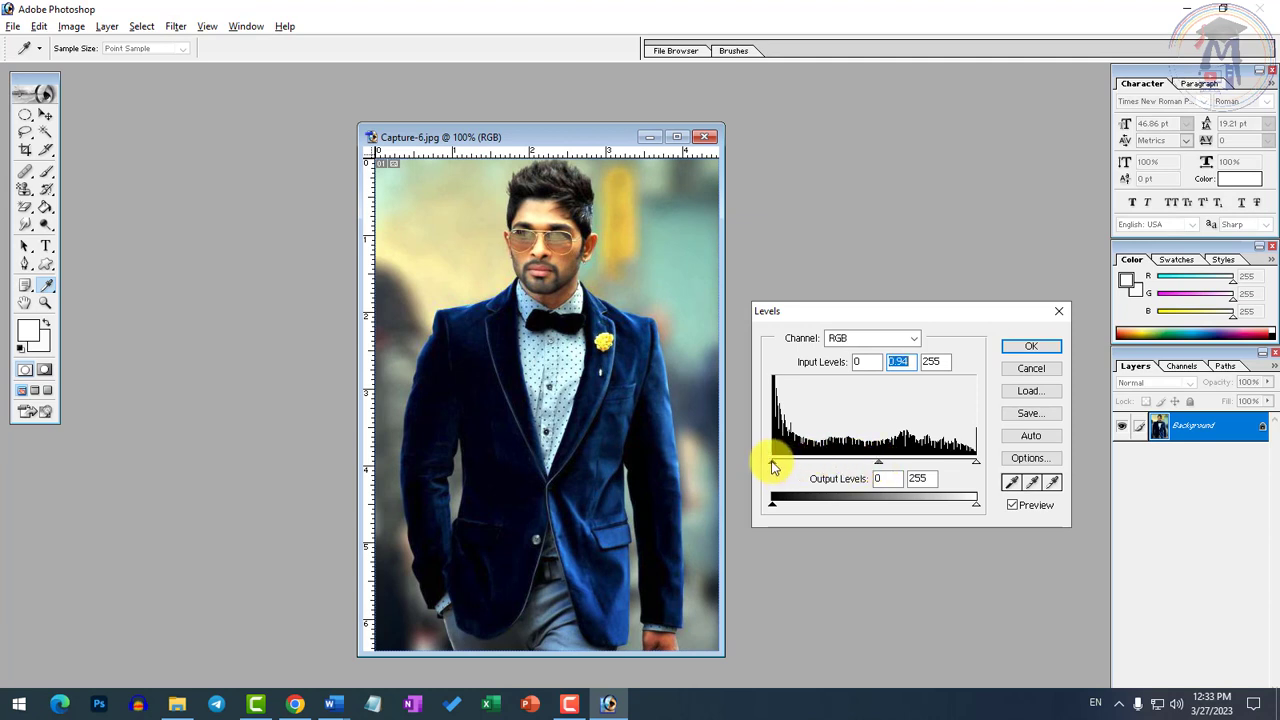
{"action": "mouse_move", "coordinate": [773, 465]}
{"action": "left_mouse_down"}
{"action": "mouse_move", "coordinate": [840, 463]}
{"action": "mouse_move", "coordinate": [765, 463]}
{"action": "left_mouse_up"}
{"action": "key", "text": "Return"}
{"action": "left_click", "coordinate": [630, 393]}
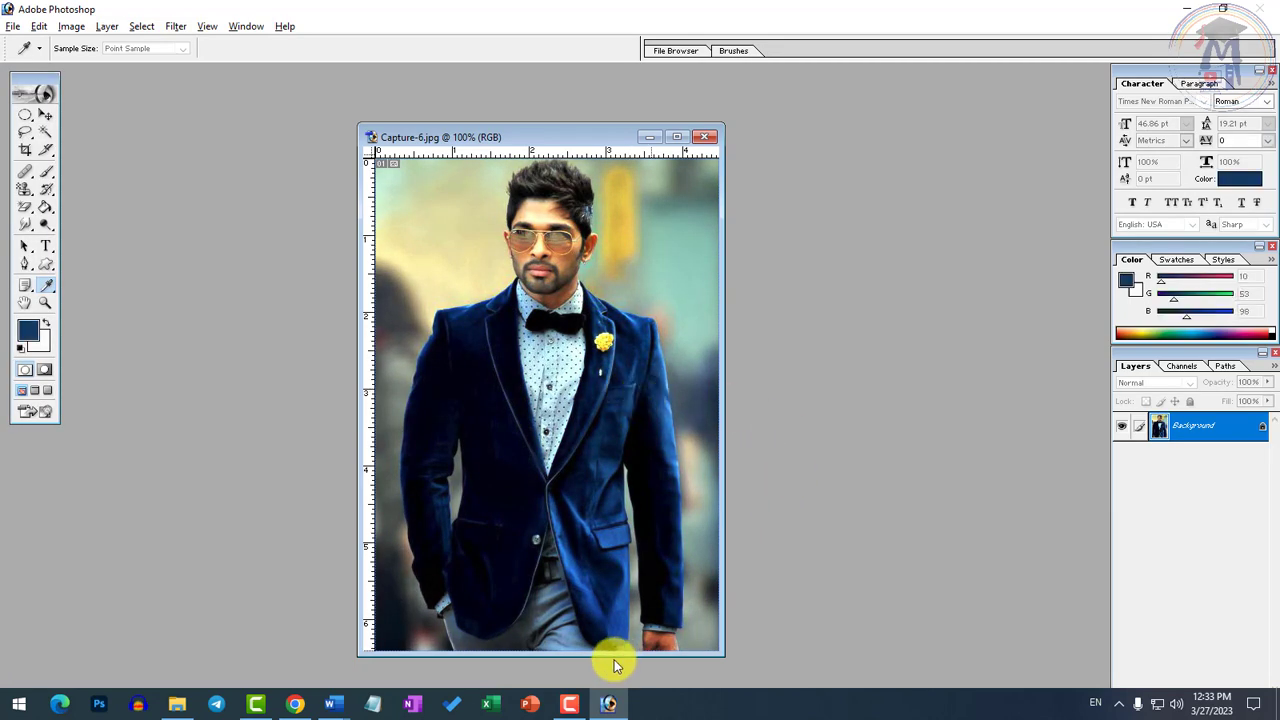
{"action": "left_click", "coordinate": [612, 704]}
{"action": "left_click", "coordinate": [612, 704]}
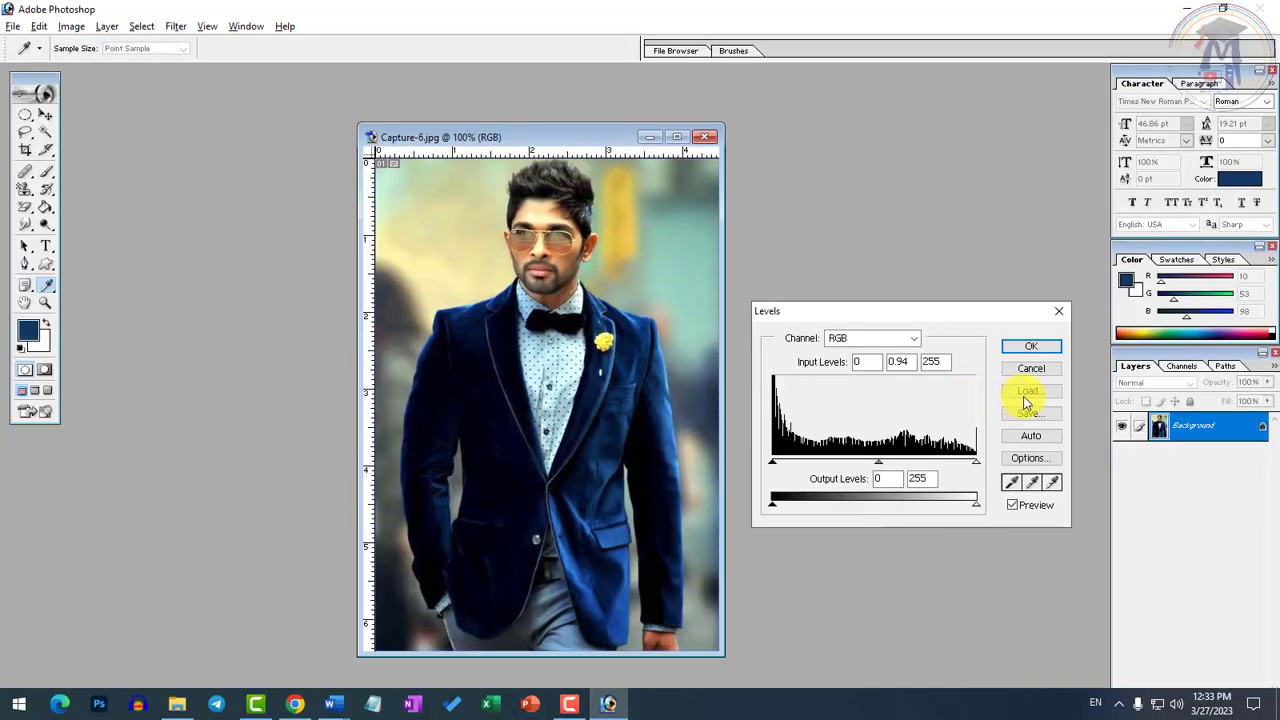
{"action": "left_click", "coordinate": [1031, 368]}
{"action": "key", "text": "m"}
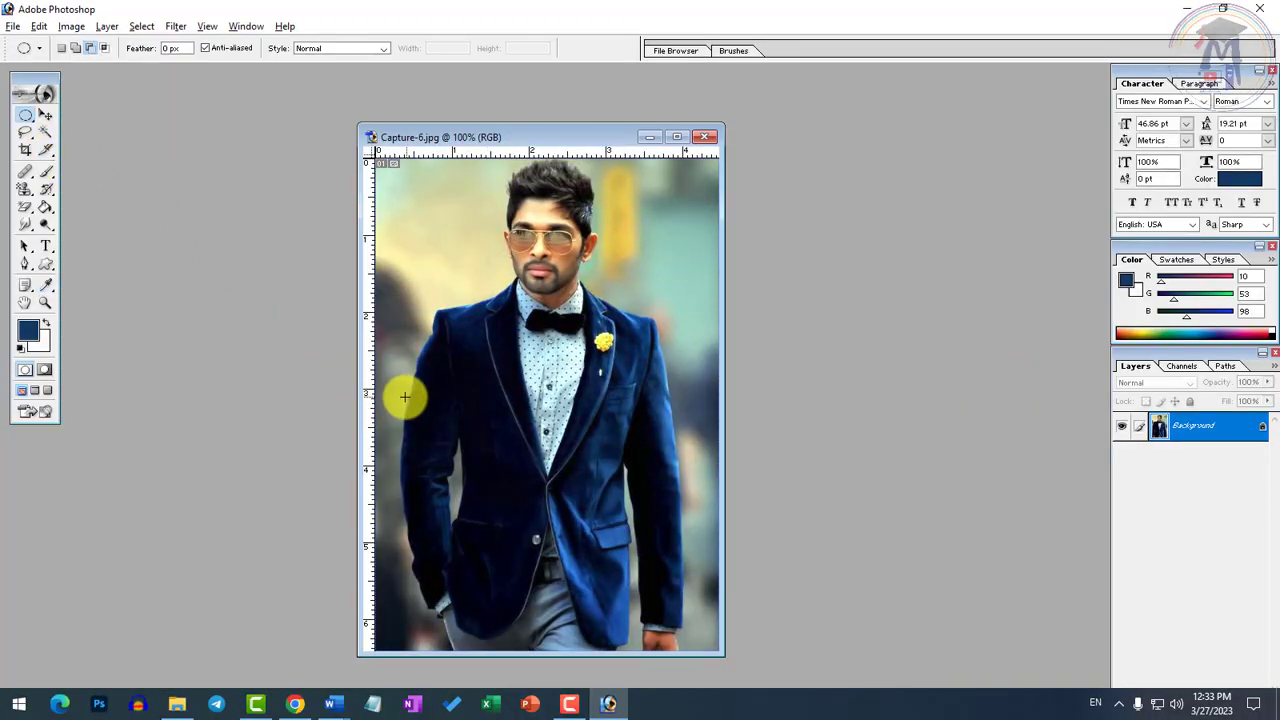
Try to outline the upper jacket sleeve at the photo's left with the Pen tool as a filled shape layer.
{"action": "left_click", "coordinate": [31, 267]}
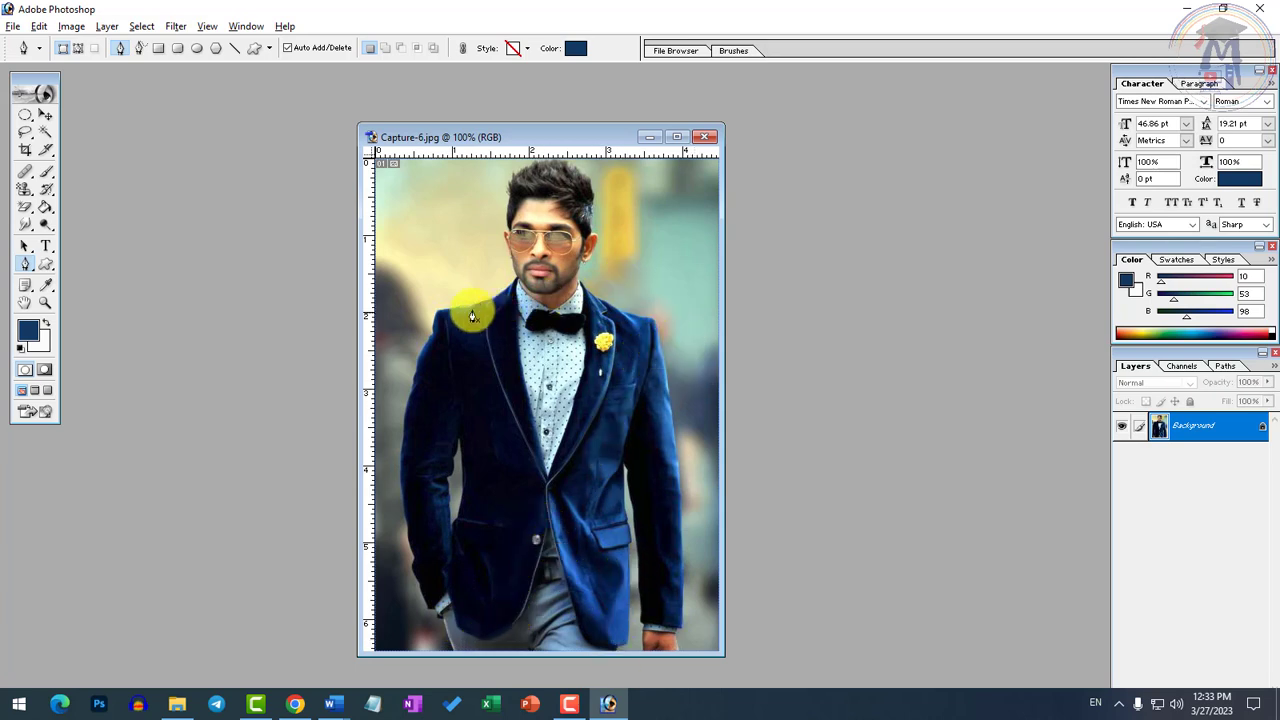
{"action": "left_click", "coordinate": [440, 312]}
{"action": "left_click", "coordinate": [430, 348]}
{"action": "left_click", "coordinate": [415, 386]}
{"action": "left_click", "coordinate": [408, 432]}
{"action": "left_click", "coordinate": [411, 463]}
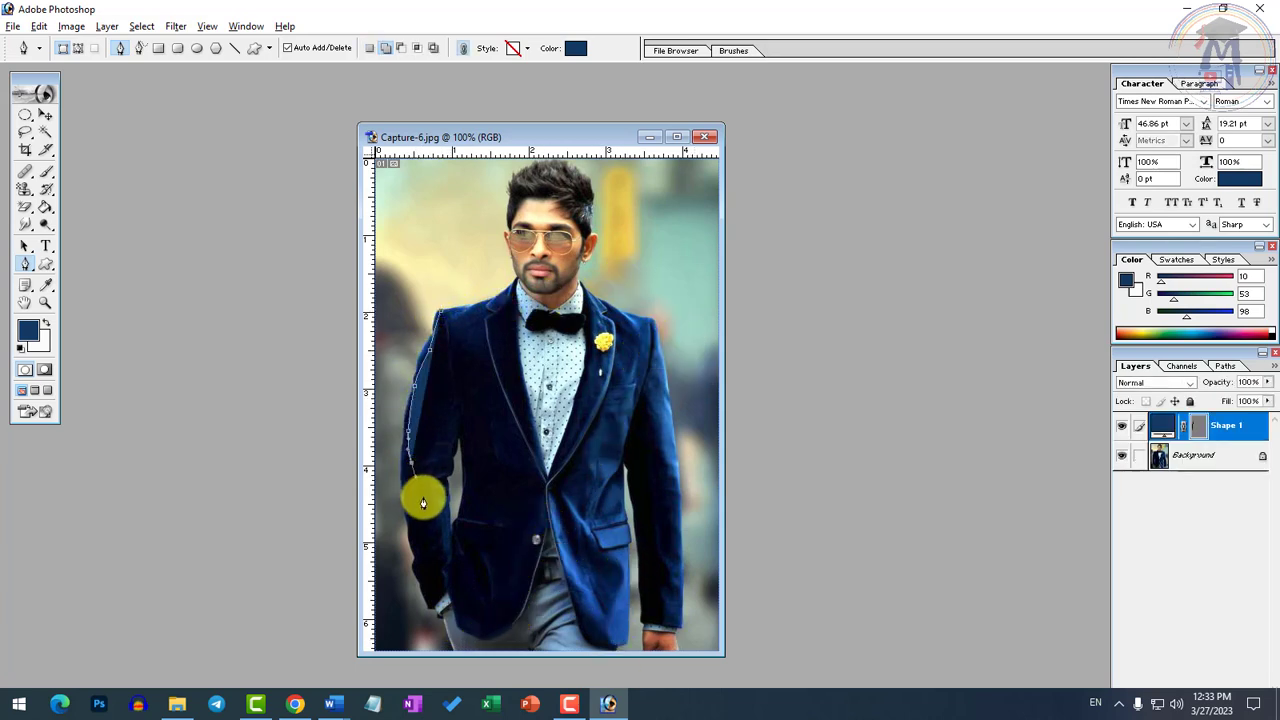
{"action": "left_click", "coordinate": [427, 496]}
{"action": "left_click_drag", "start_coordinate": [448, 437], "coordinate": [450, 429]}
{"action": "left_click_drag", "start_coordinate": [462, 370], "coordinate": [462, 363]}
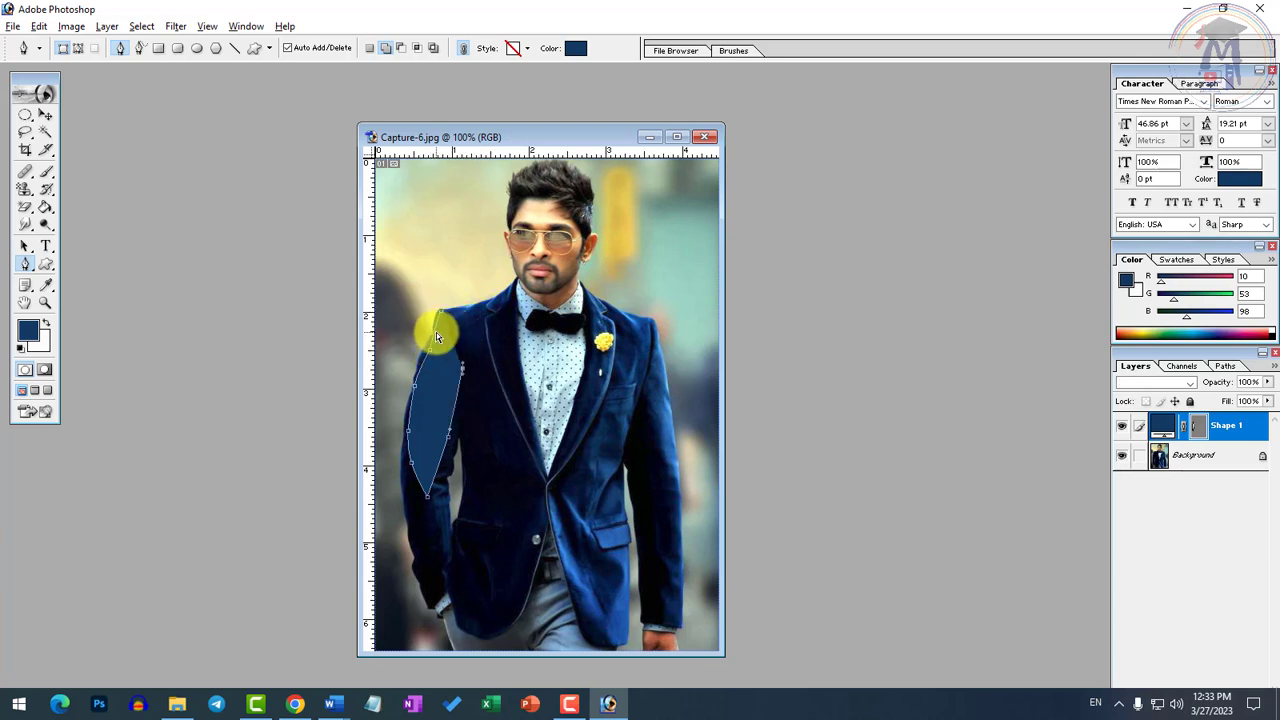
Undo all the pen points of the filled sleeve shape, removing its shape layer.
{"action": "key", "text": "ctrl+alt+z"}
{"action": "key", "text": "ctrl+alt+z"}
{"action": "key", "text": "ctrl+alt+z"}
{"action": "key", "text": "ctrl+alt+z"}
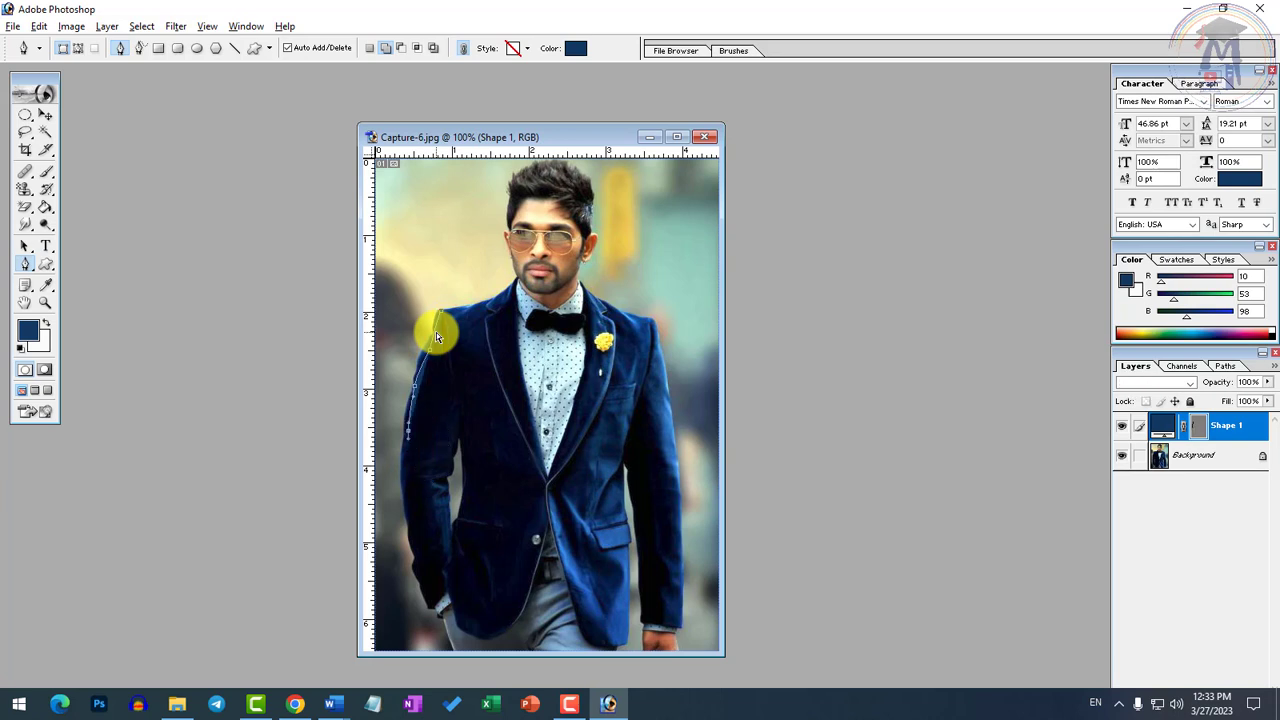
{"action": "key", "text": "ctrl+alt+z"}
{"action": "key", "text": "ctrl+alt+z"}
{"action": "key", "text": "ctrl+alt+z"}
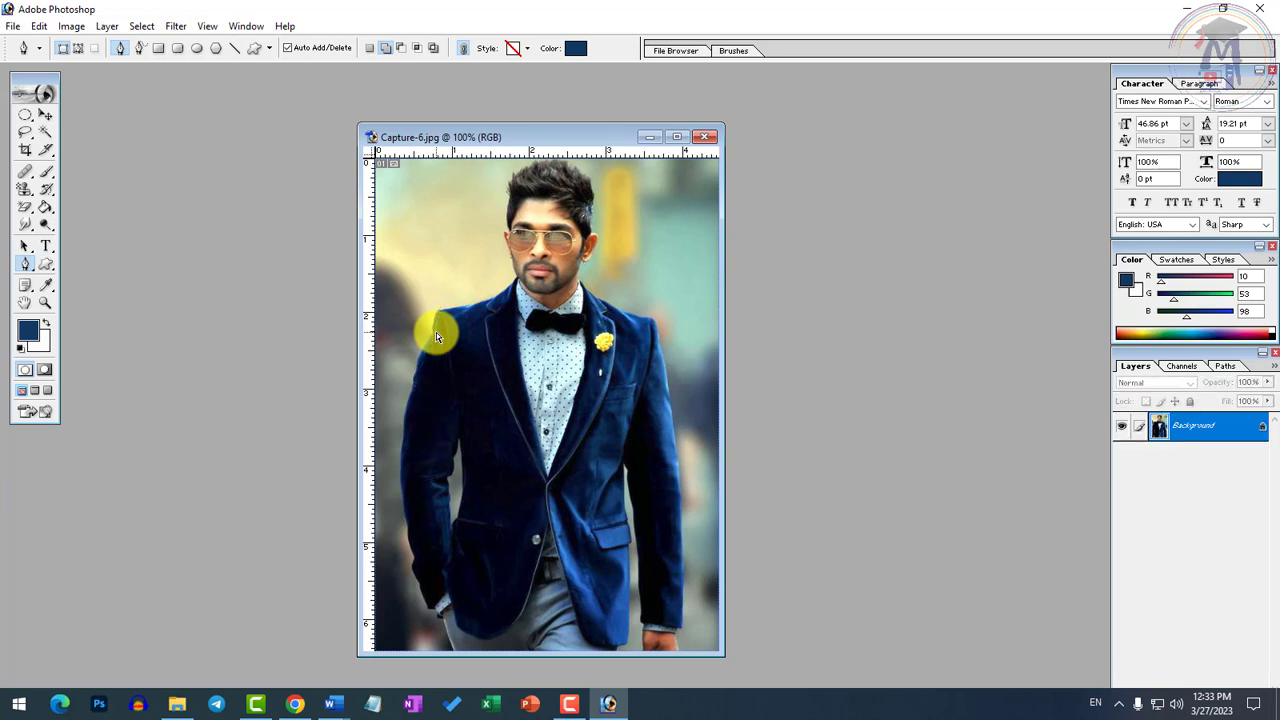
Set the Pen tool to draw paths and trace a closed path around the jacket's upper sleeve at the photo's left.
{"action": "left_click", "coordinate": [80, 48]}
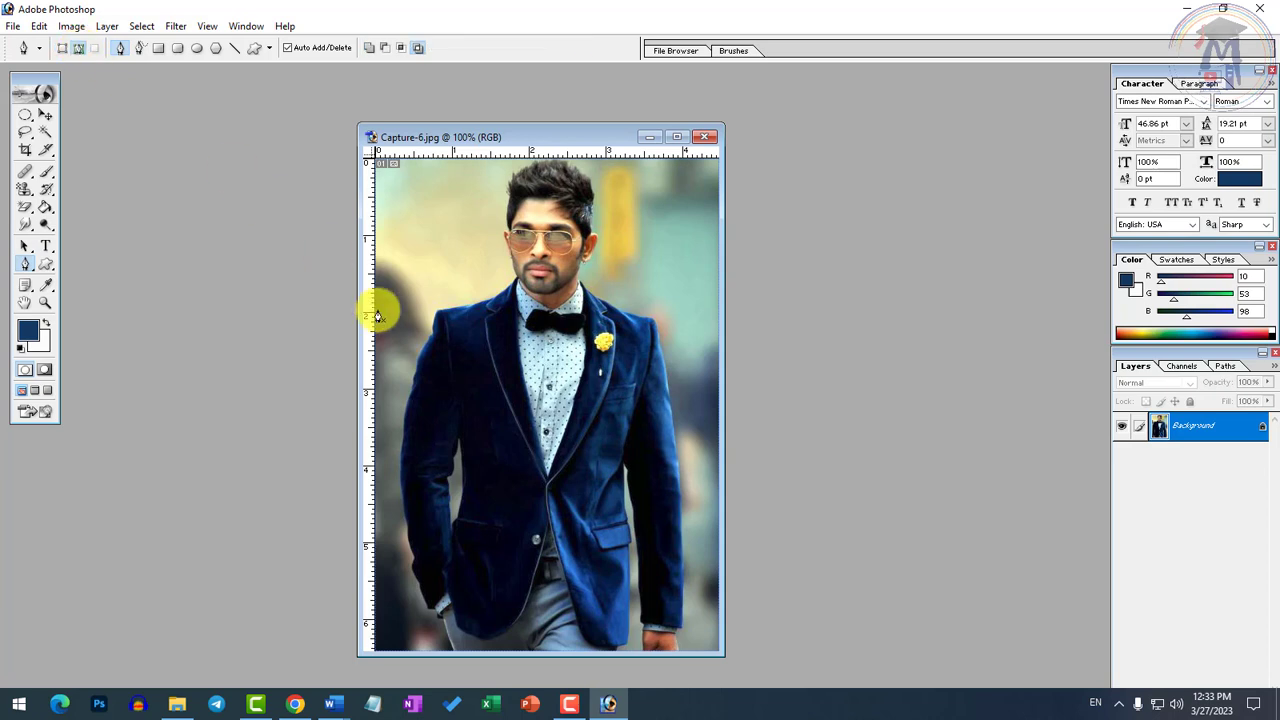
{"action": "left_click", "coordinate": [420, 349]}
{"action": "left_click", "coordinate": [404, 463]}
{"action": "left_click", "coordinate": [429, 522]}
{"action": "left_click", "coordinate": [447, 473]}
{"action": "left_click", "coordinate": [463, 416]}
{"action": "left_click", "coordinate": [472, 352]}
{"action": "left_click", "coordinate": [464, 308]}
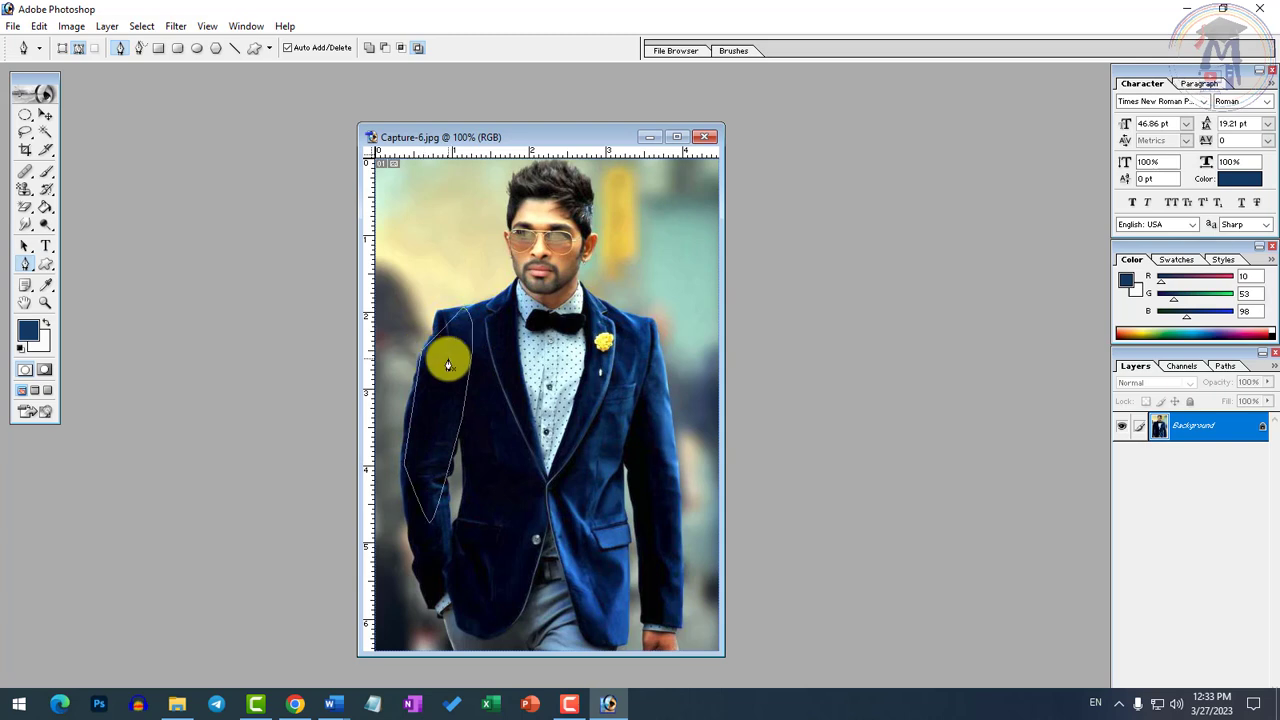
Convert the sleeve path into a new anti-aliased selection with a feather radius of 0 pixels.
{"action": "right_click", "coordinate": [447, 360]}
{"action": "left_click", "coordinate": [519, 434]}
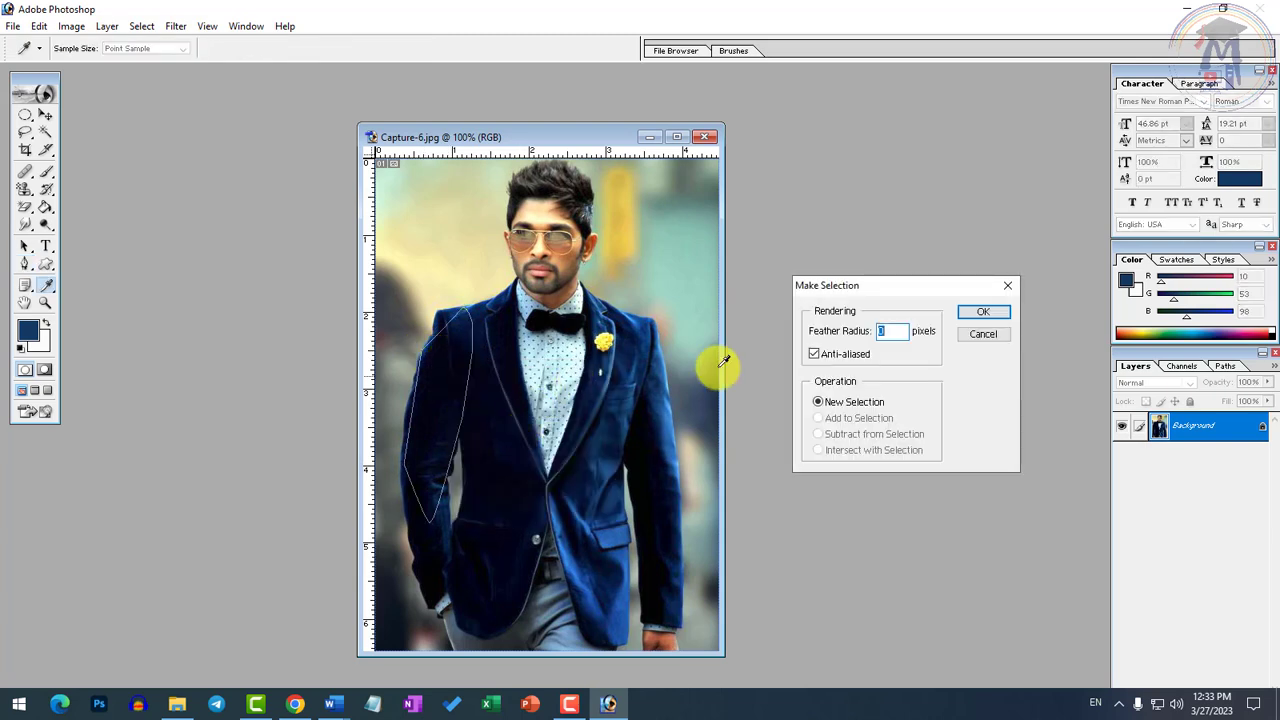
{"action": "left_click", "coordinate": [990, 313]}
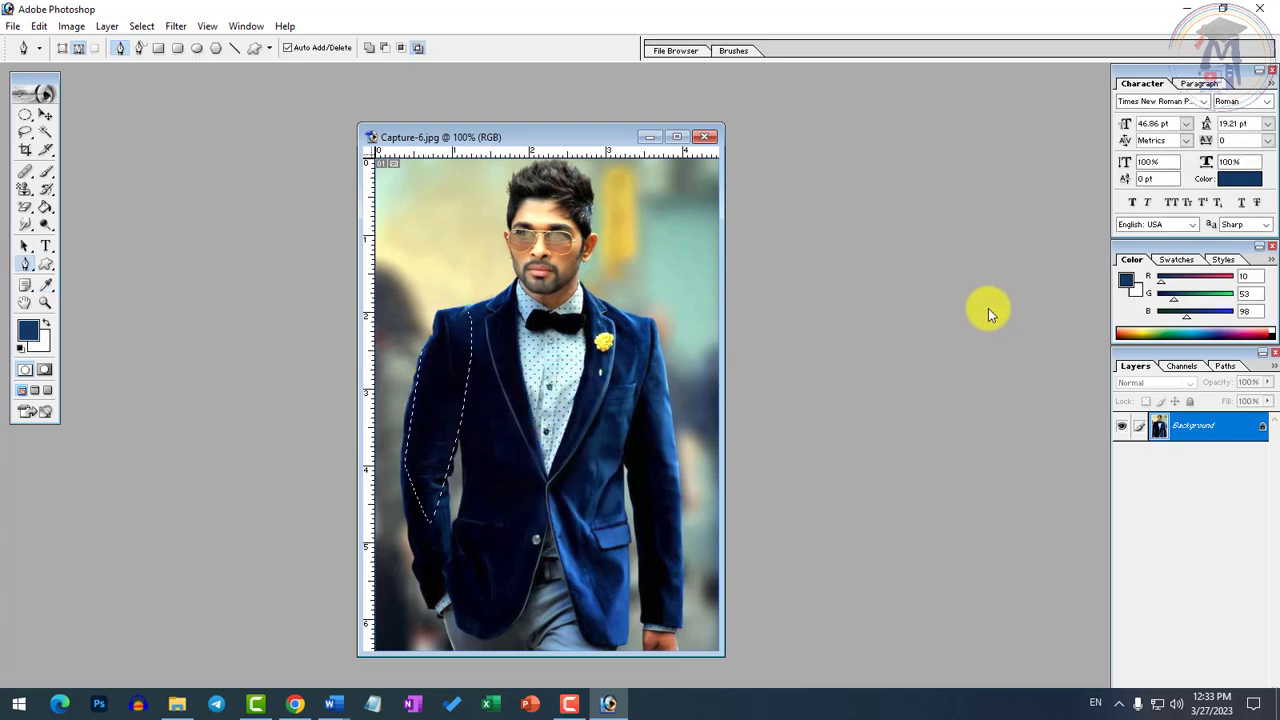
Apply Levels to the selected jacket sleeve with a midtone input level of 0.97, and clear the selection.
{"action": "key", "text": "ctrl+l"}
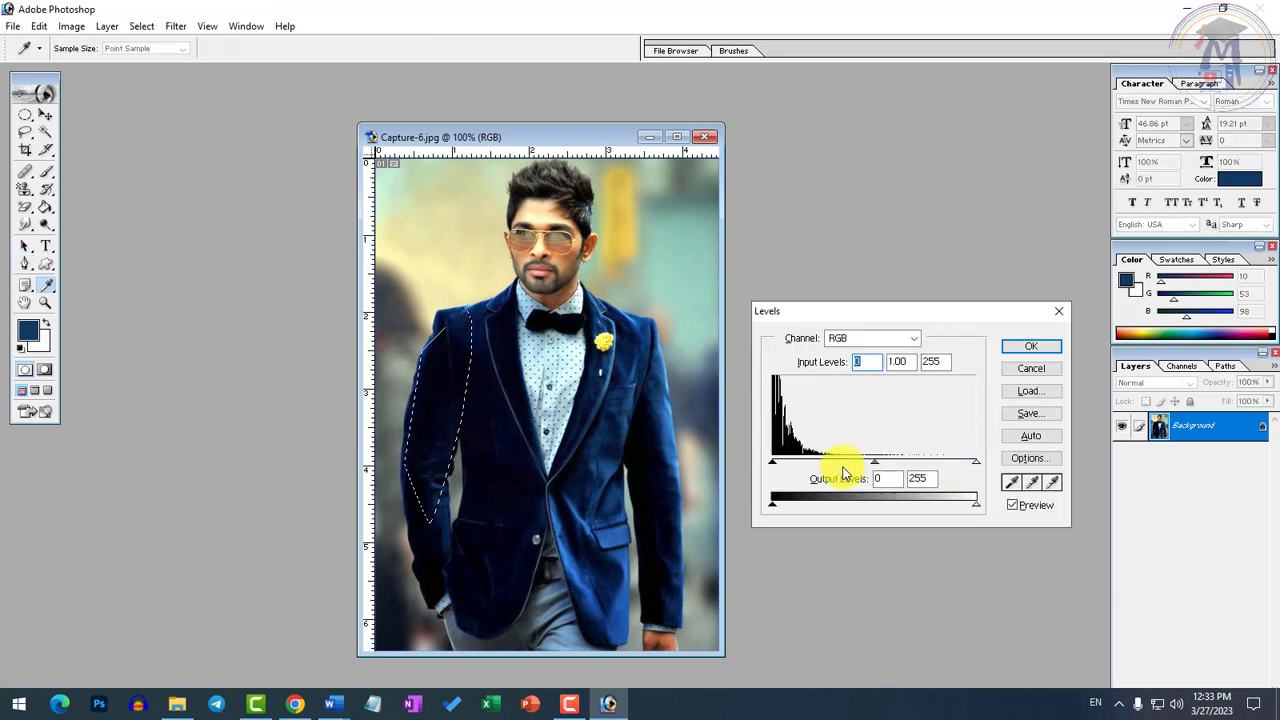
{"action": "mouse_move", "coordinate": [975, 461]}
{"action": "left_mouse_down"}
{"action": "mouse_move", "coordinate": [858, 471]}
{"action": "mouse_move", "coordinate": [986, 463]}
{"action": "left_mouse_up"}
{"action": "left_click_drag", "start_coordinate": [774, 465], "coordinate": [743, 460]}
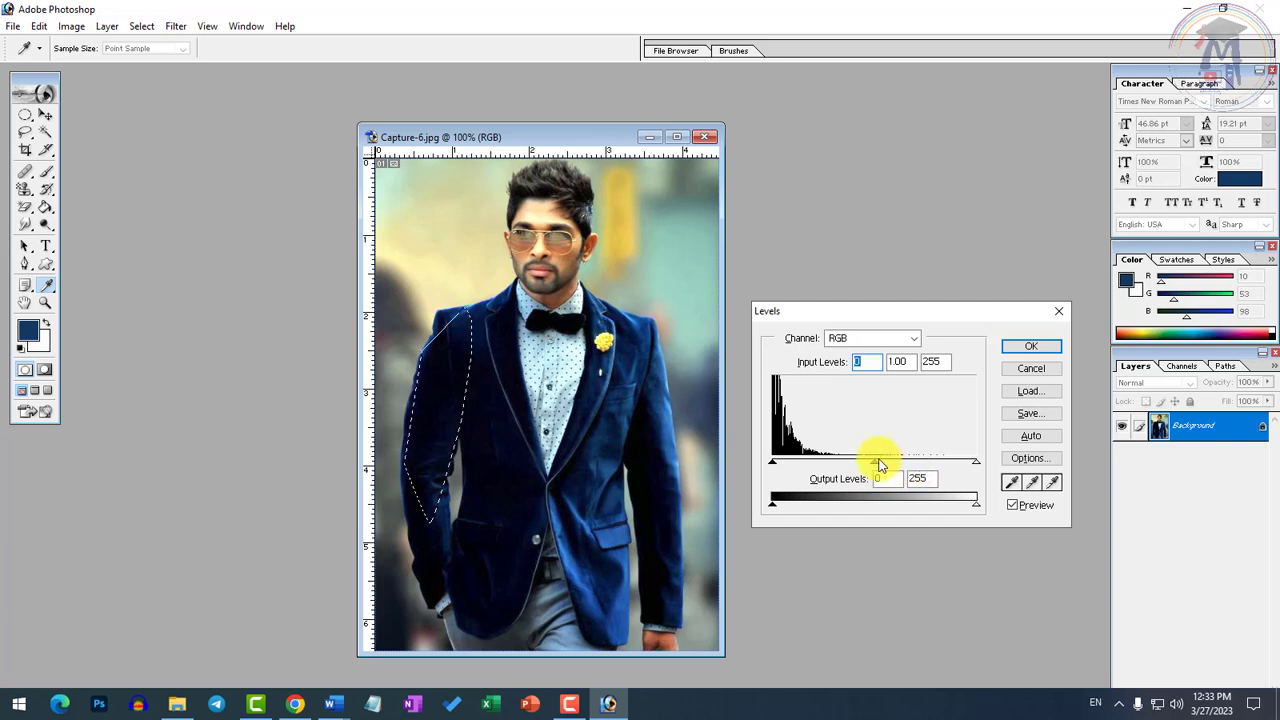
{"action": "mouse_move", "coordinate": [876, 459]}
{"action": "left_mouse_down"}
{"action": "mouse_move", "coordinate": [909, 466]}
{"action": "mouse_move", "coordinate": [862, 456]}
{"action": "mouse_move", "coordinate": [876, 468]}
{"action": "left_mouse_up"}
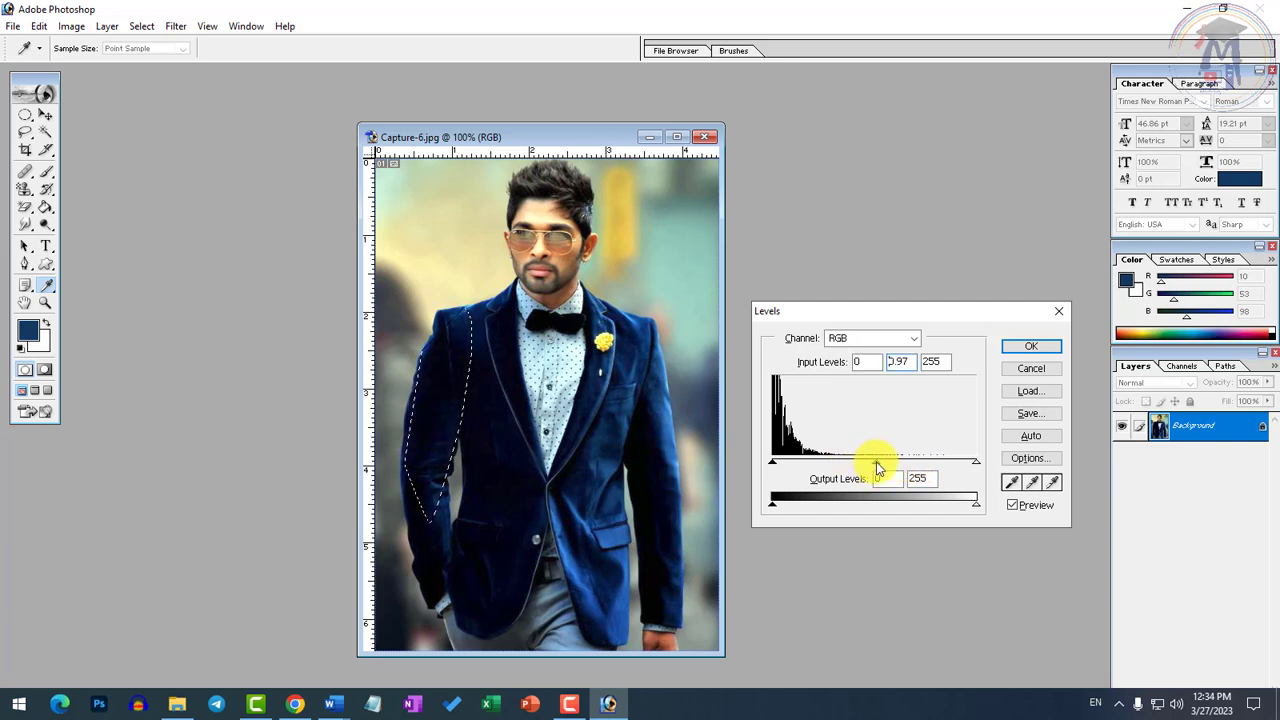
{"action": "left_click", "coordinate": [1031, 346]}
{"action": "key", "text": "p"}
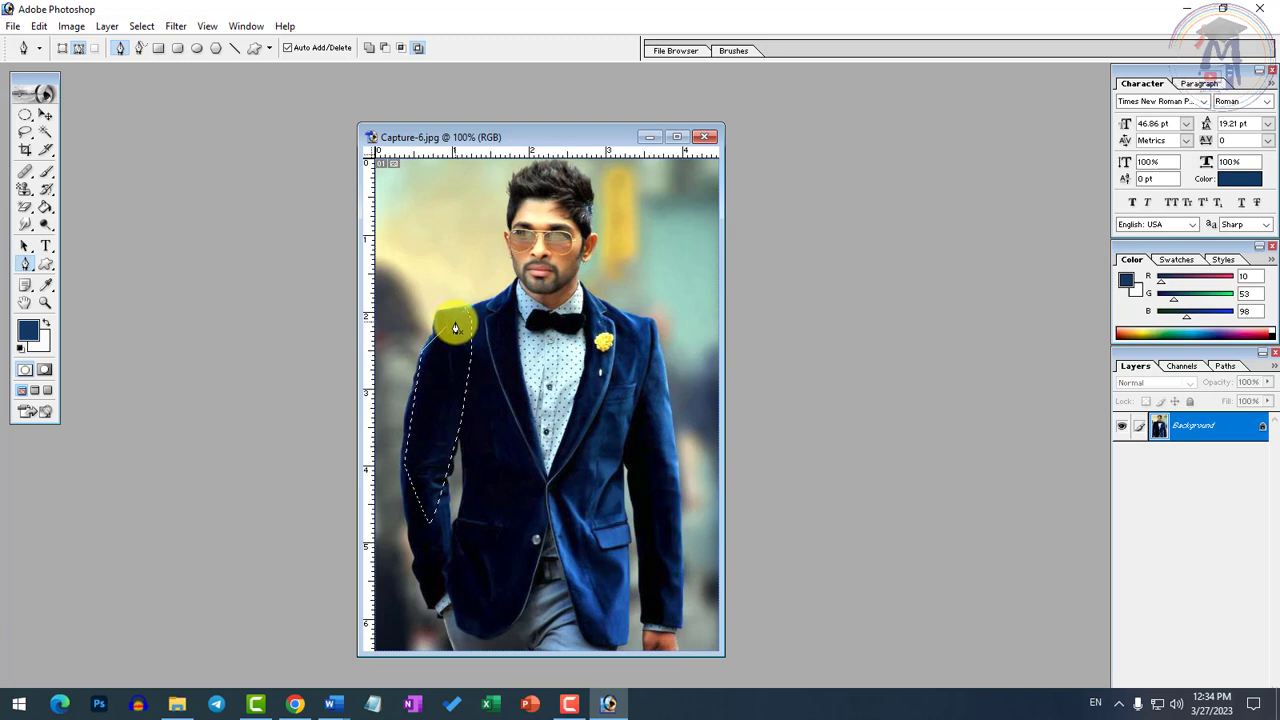
{"action": "key", "text": "ctrl+d"}
Try Brightness/Contrast on the whole photo with brightness -2 and contrast +12.
{"action": "left_click", "coordinate": [72, 26]}
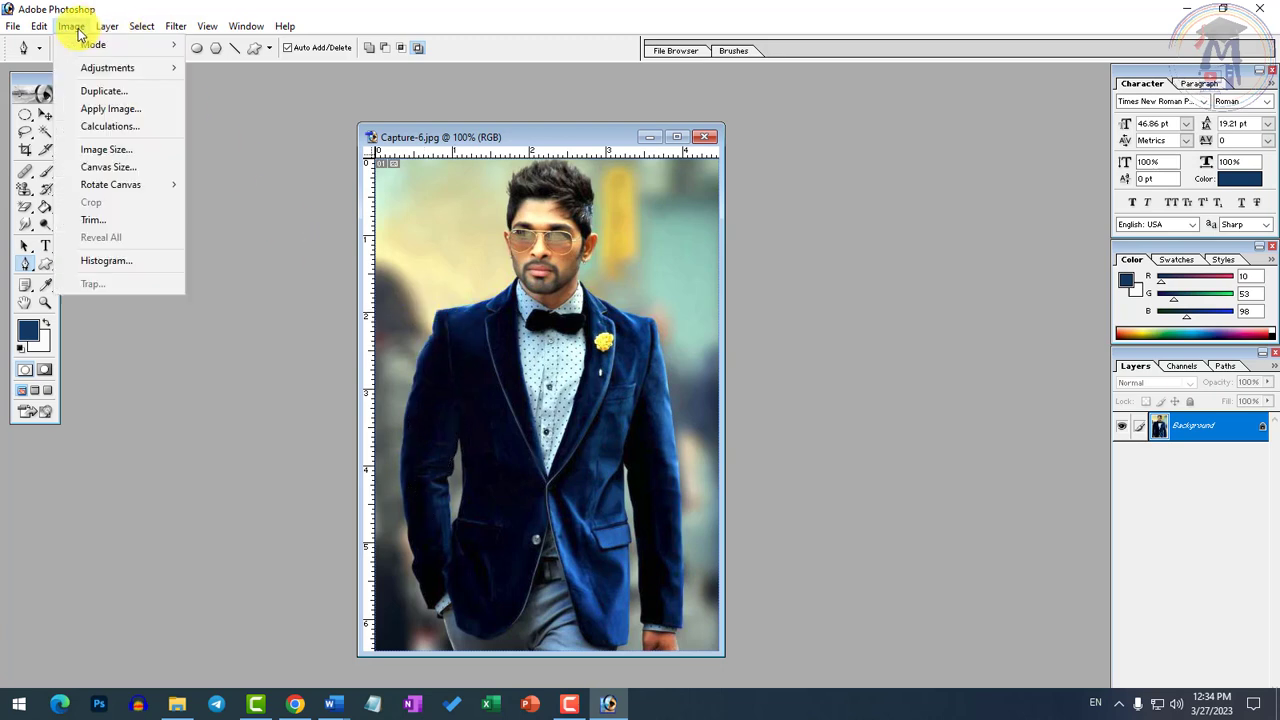
{"action": "mouse_move", "coordinate": [175, 66]}
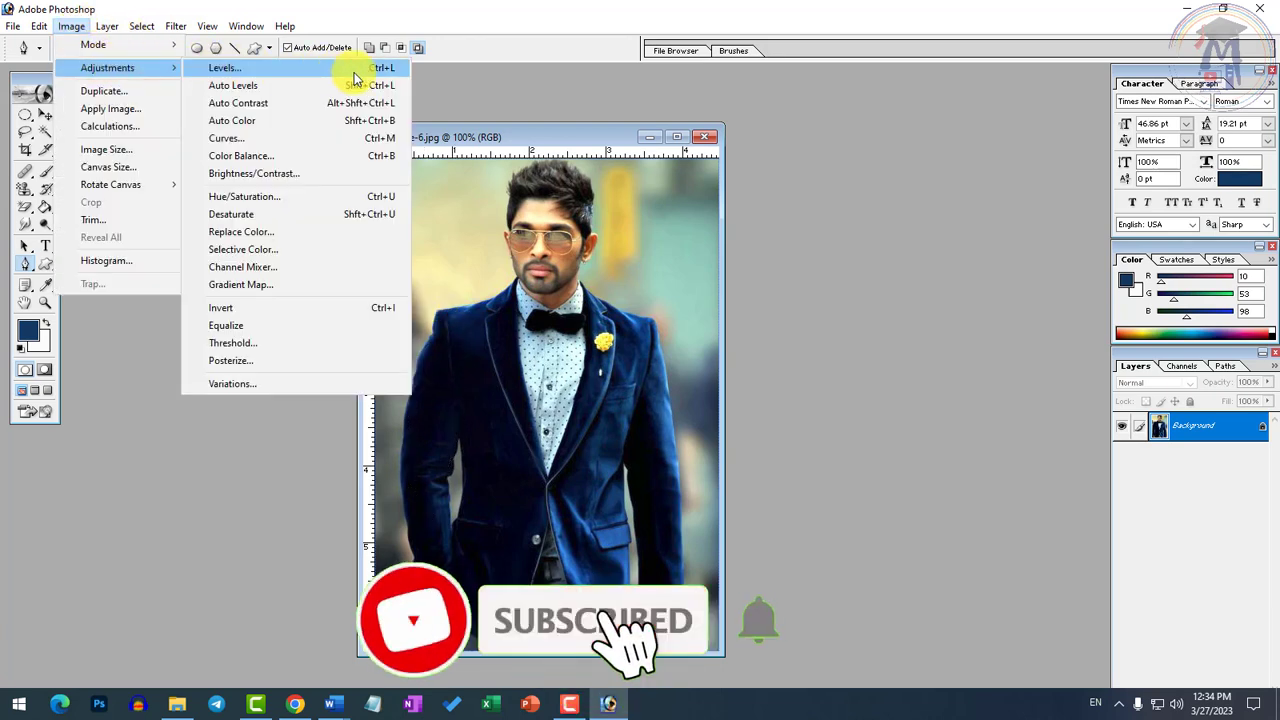
{"action": "left_click", "coordinate": [238, 180]}
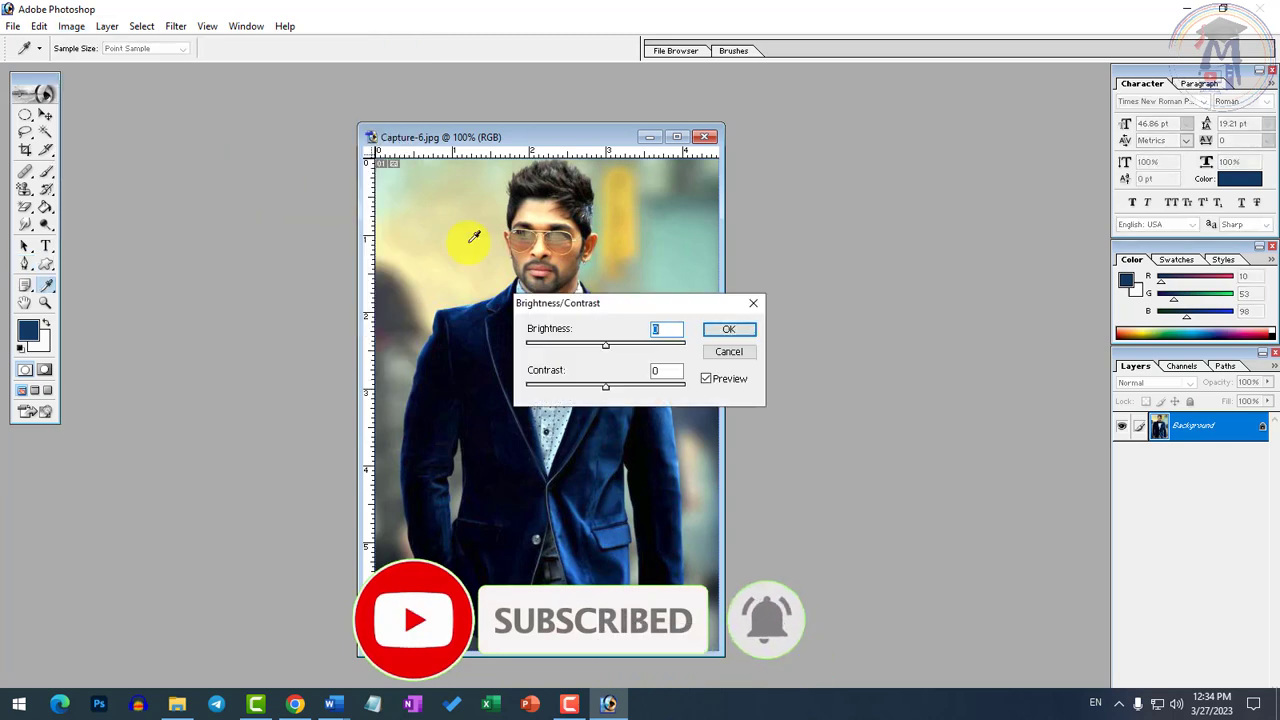
{"action": "left_click_drag", "start_coordinate": [636, 311], "coordinate": [832, 328]}
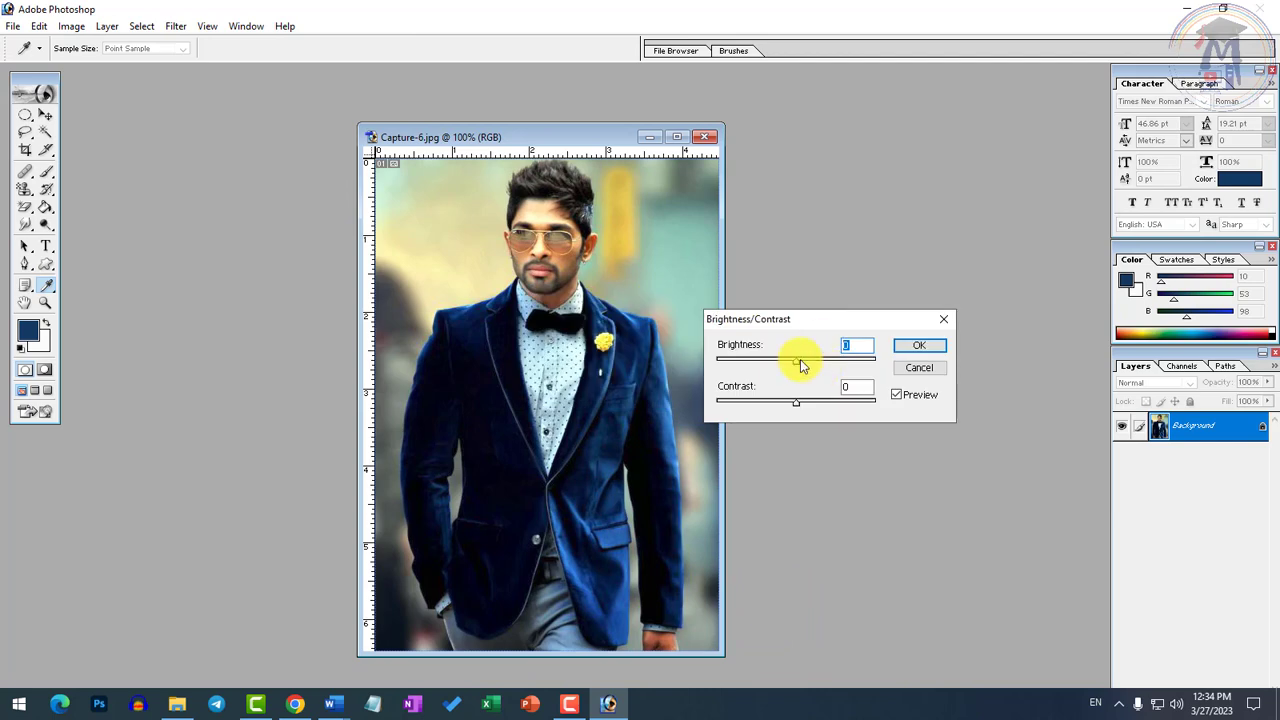
{"action": "left_click_drag", "start_coordinate": [799, 368], "coordinate": [805, 413]}
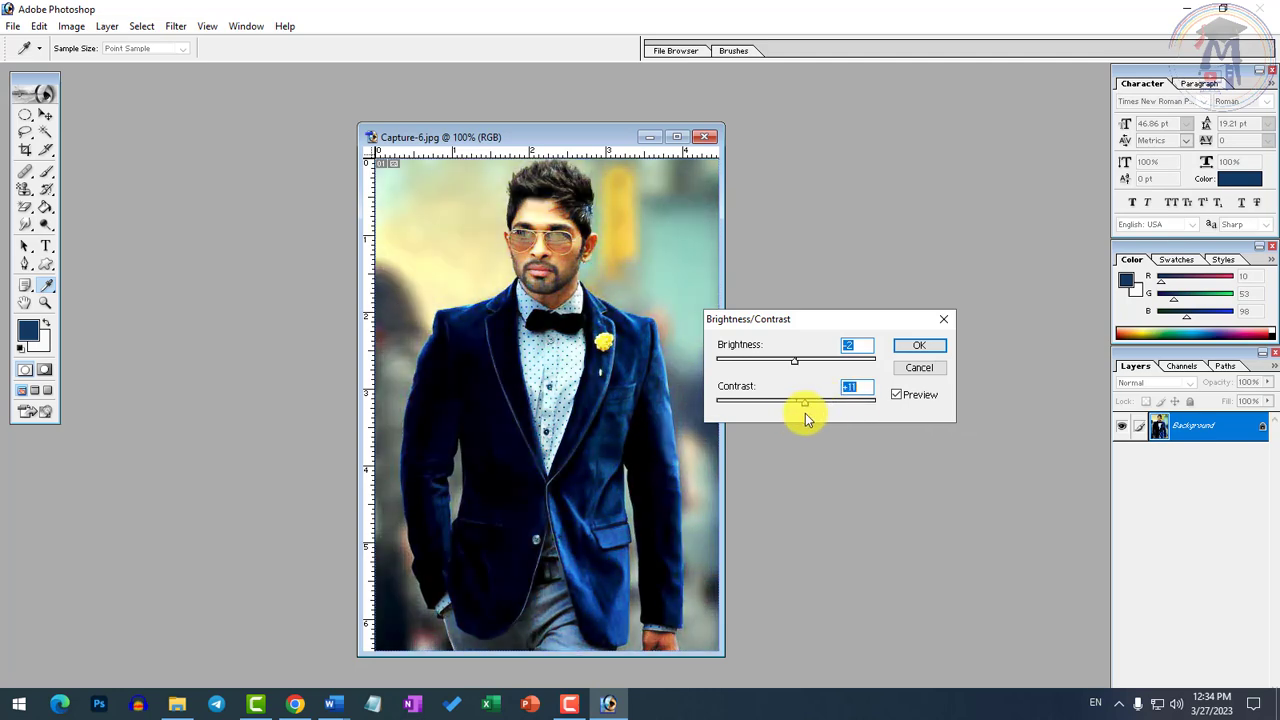
{"action": "key", "text": "Return"}
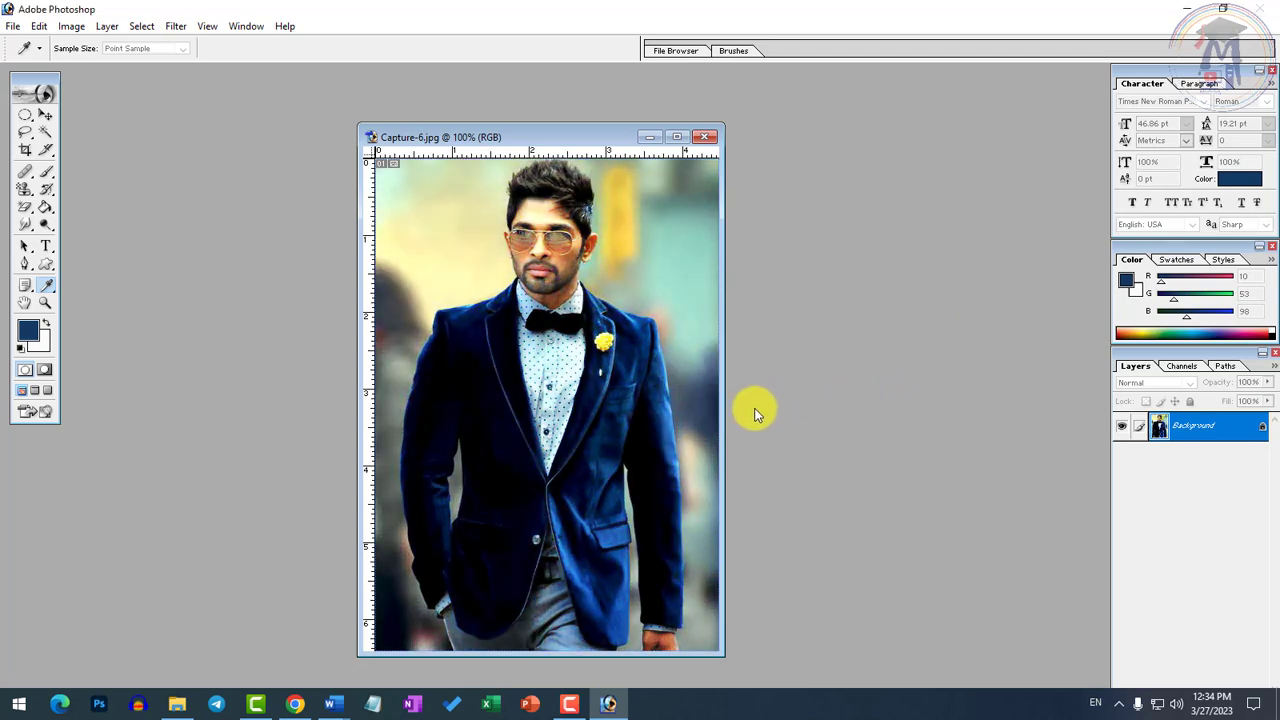
{"action": "left_click", "coordinate": [636, 700]}
{"action": "left_click", "coordinate": [616, 709]}
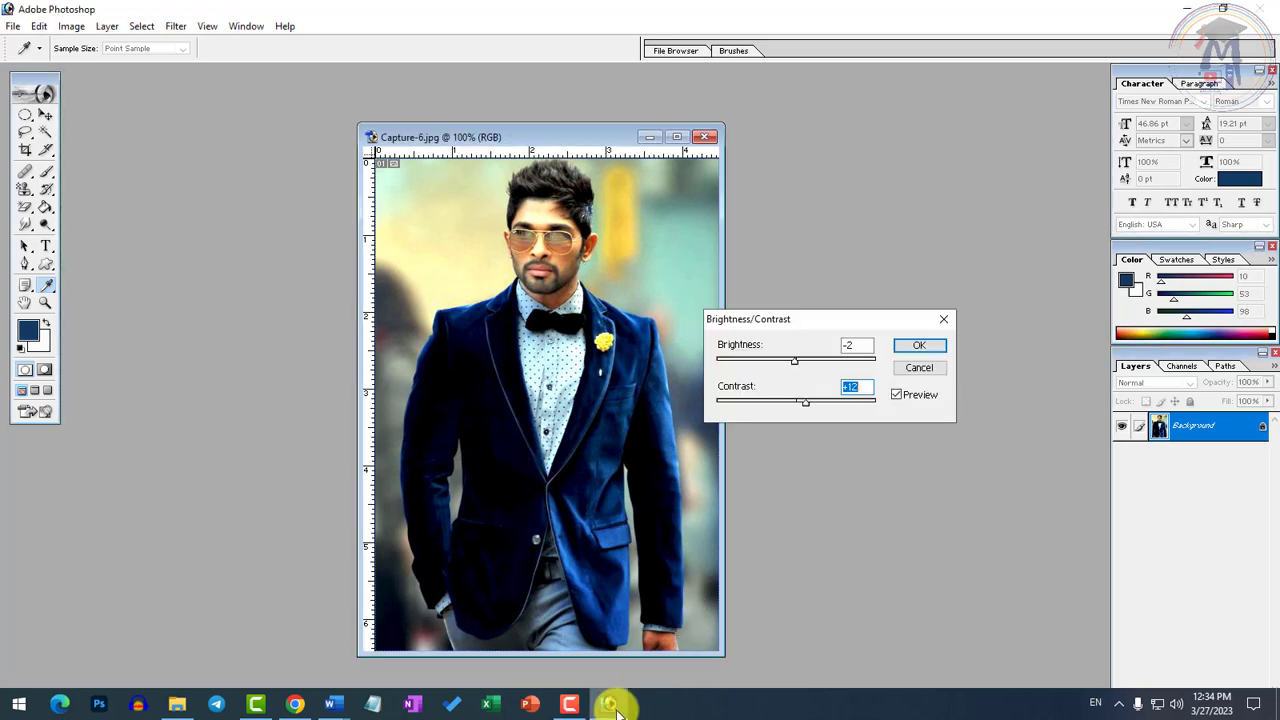
{"action": "left_click", "coordinate": [616, 709]}
{"action": "left_click", "coordinate": [580, 705]}
{"action": "left_click", "coordinate": [606, 706]}
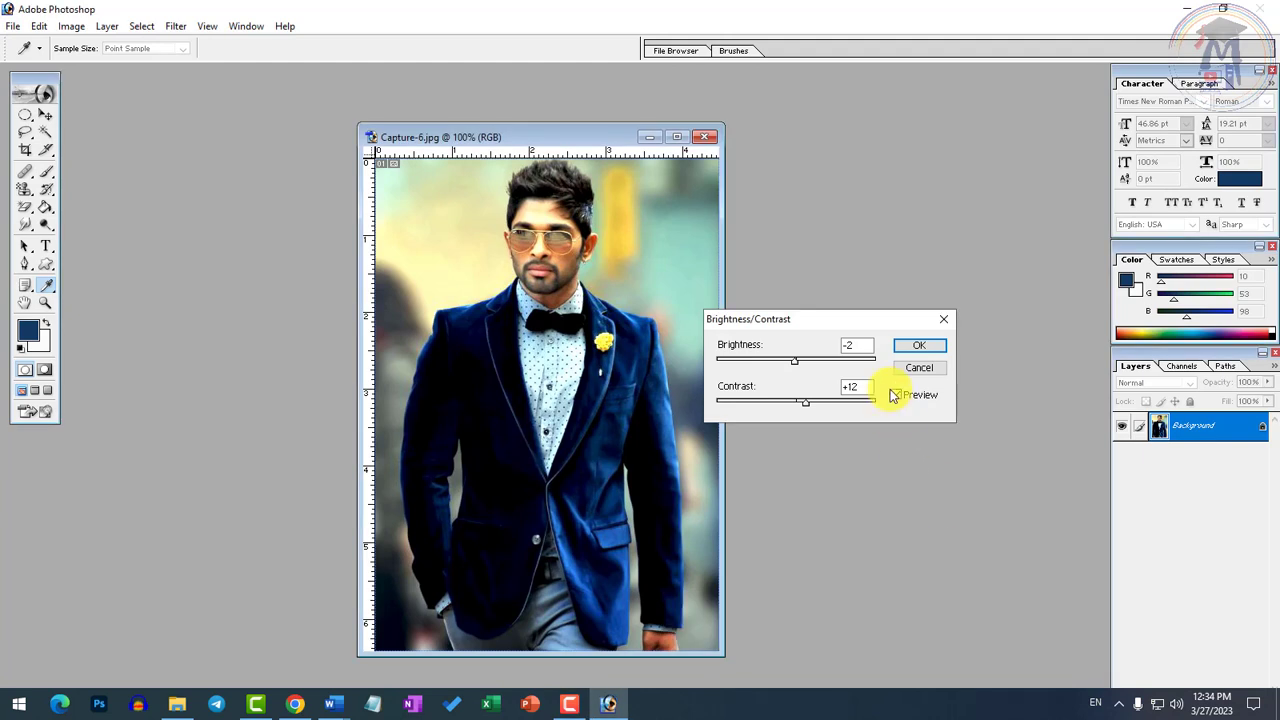
{"action": "left_click", "coordinate": [929, 348]}
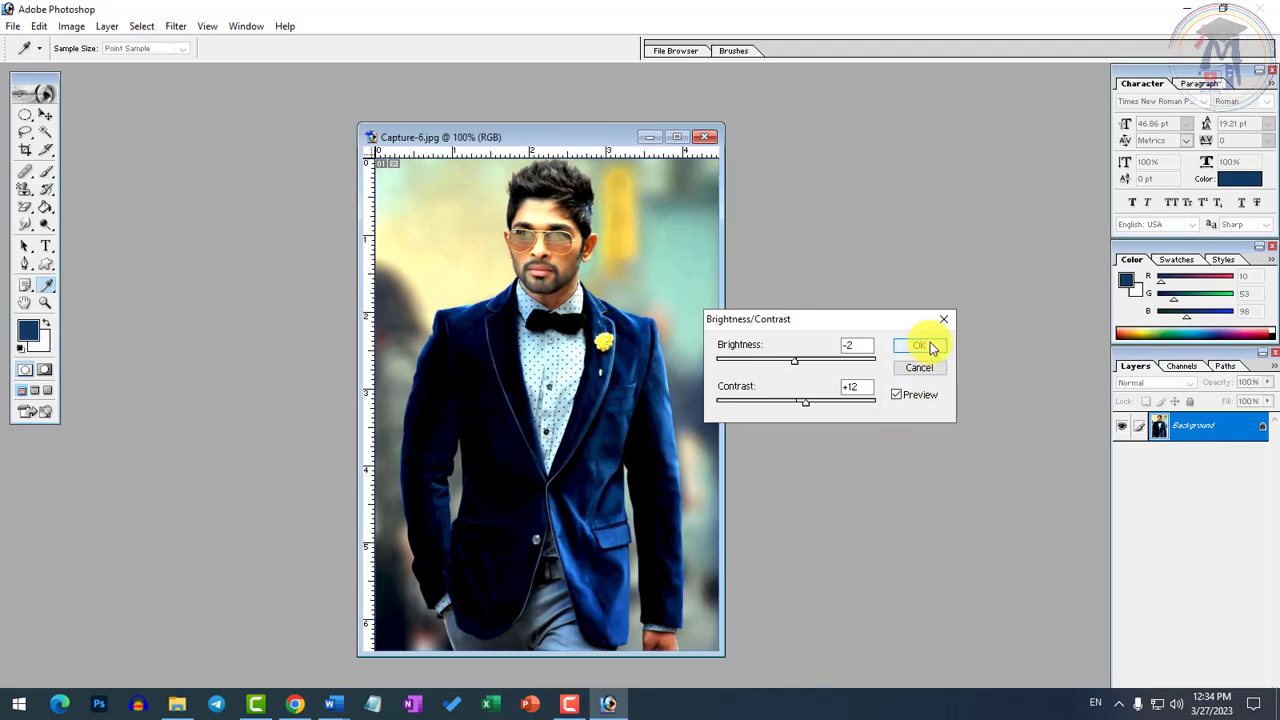
{"action": "left_click", "coordinate": [926, 371]}
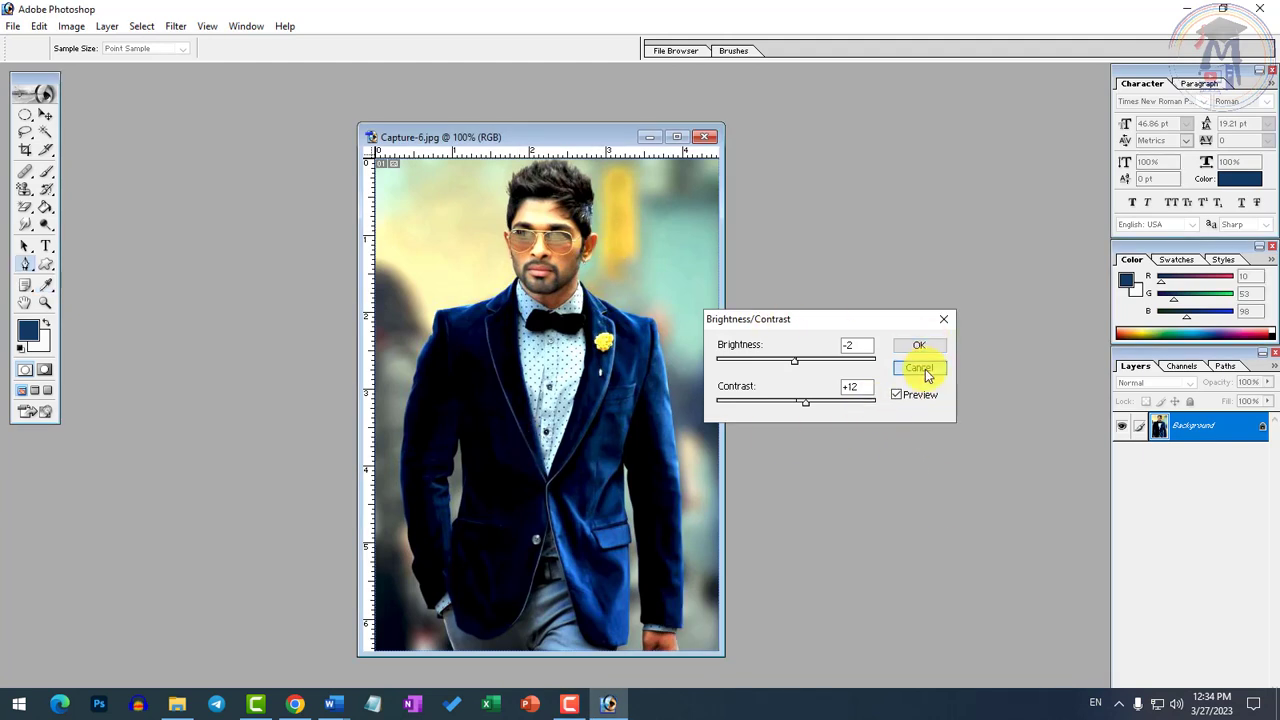
Start a midtones Color Balance adjustment on the whole photo and set the cyan-red level to +12.
{"action": "left_click", "coordinate": [71, 26]}
{"action": "mouse_move", "coordinate": [122, 66]}
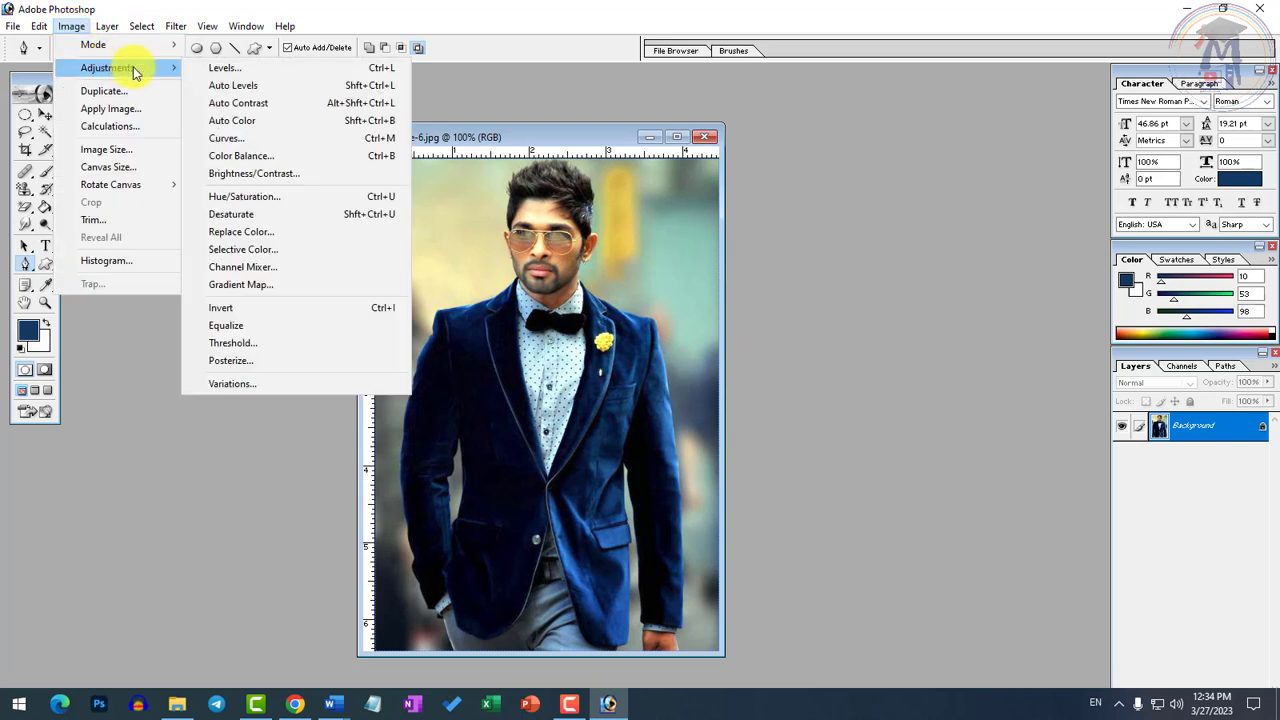
{"action": "left_click", "coordinate": [246, 156]}
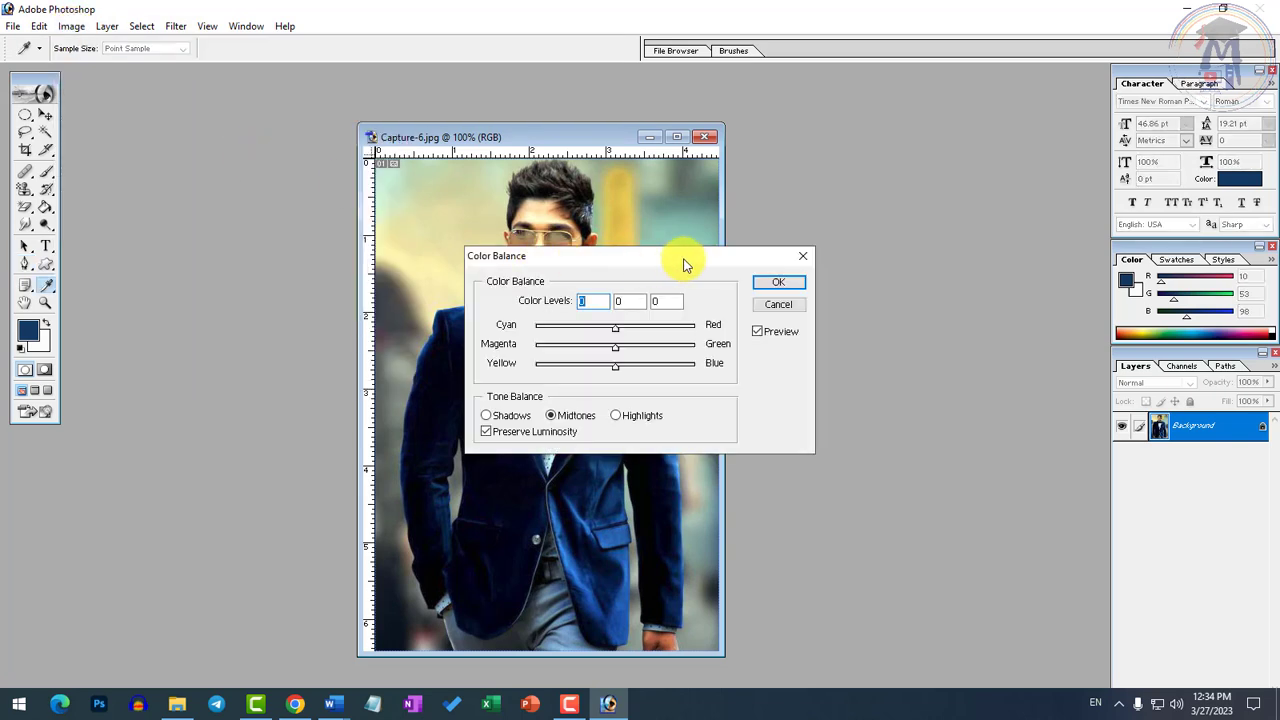
{"action": "left_click_drag", "start_coordinate": [686, 263], "coordinate": [897, 312]}
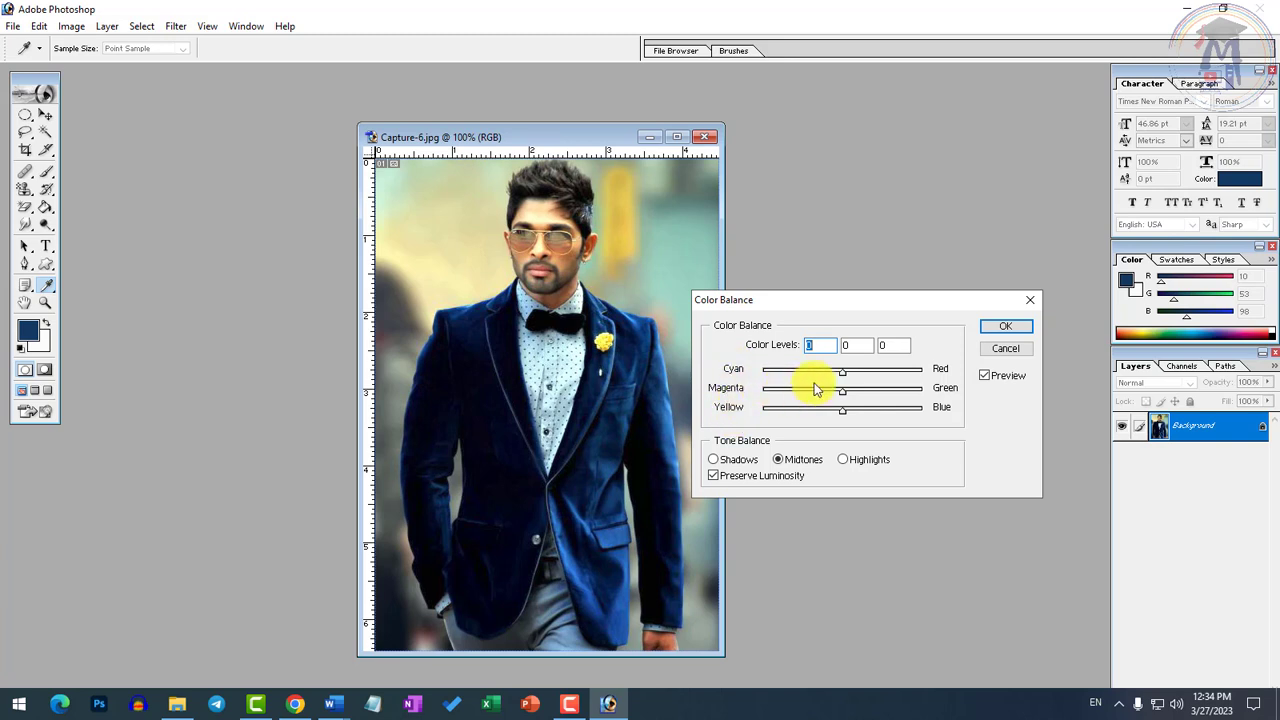
{"action": "mouse_move", "coordinate": [845, 378]}
{"action": "left_mouse_down"}
{"action": "mouse_move", "coordinate": [914, 373]}
{"action": "mouse_move", "coordinate": [860, 378]}
{"action": "left_mouse_up"}
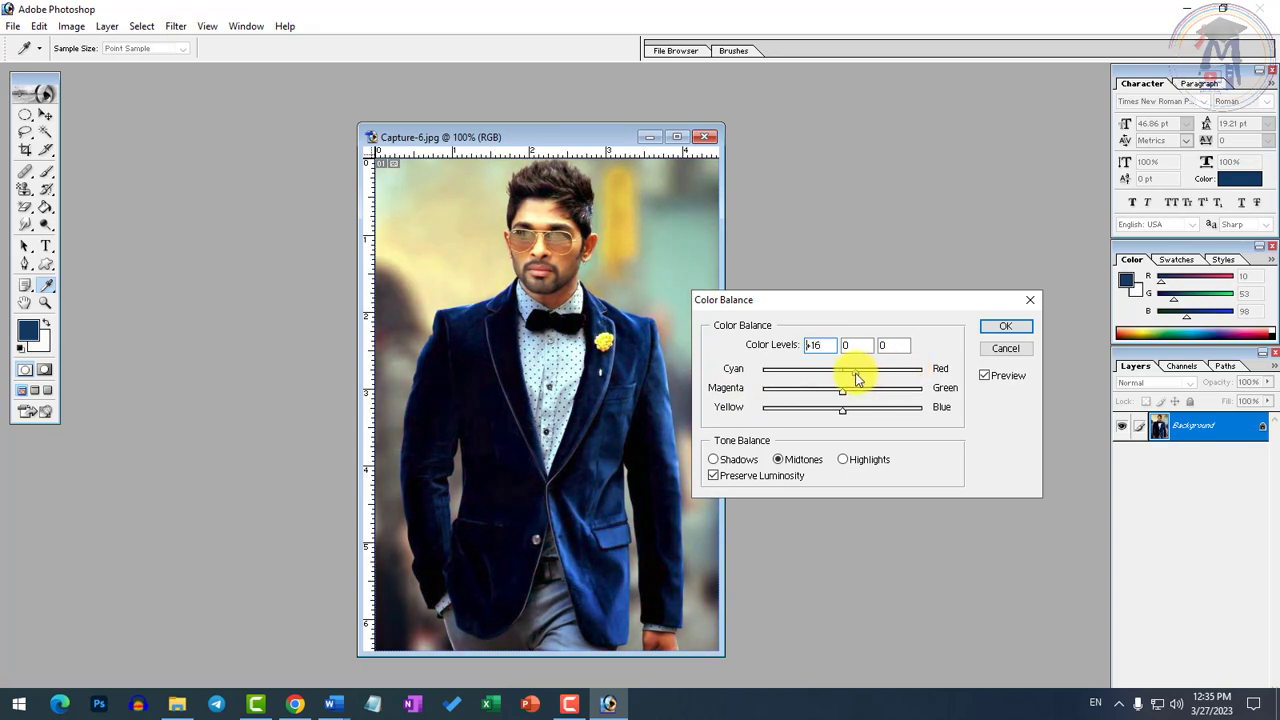
{"action": "left_click_drag", "start_coordinate": [853, 381], "coordinate": [853, 381]}
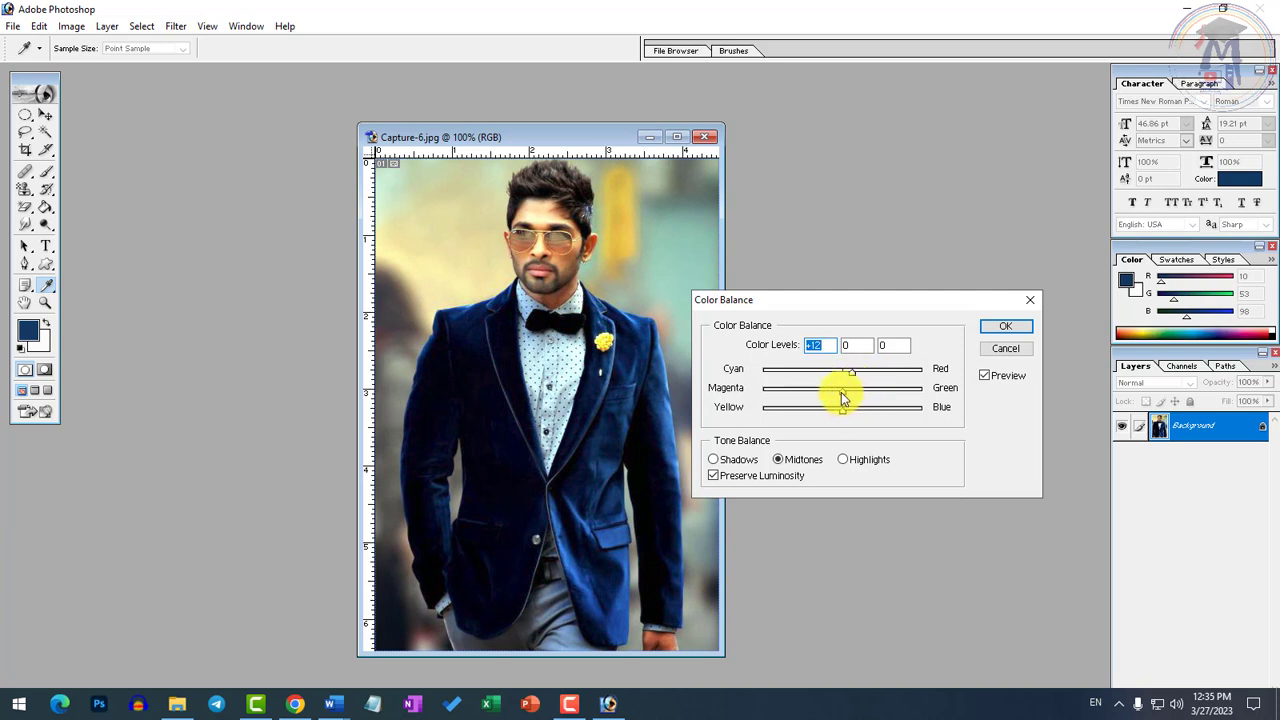
Set the magenta-green level to +4 and the yellow-blue level to +2, and apply the Color Balance adjustment.
{"action": "mouse_move", "coordinate": [843, 397]}
{"action": "left_mouse_down"}
{"action": "mouse_move", "coordinate": [870, 396]}
{"action": "mouse_move", "coordinate": [857, 396]}
{"action": "left_mouse_up"}
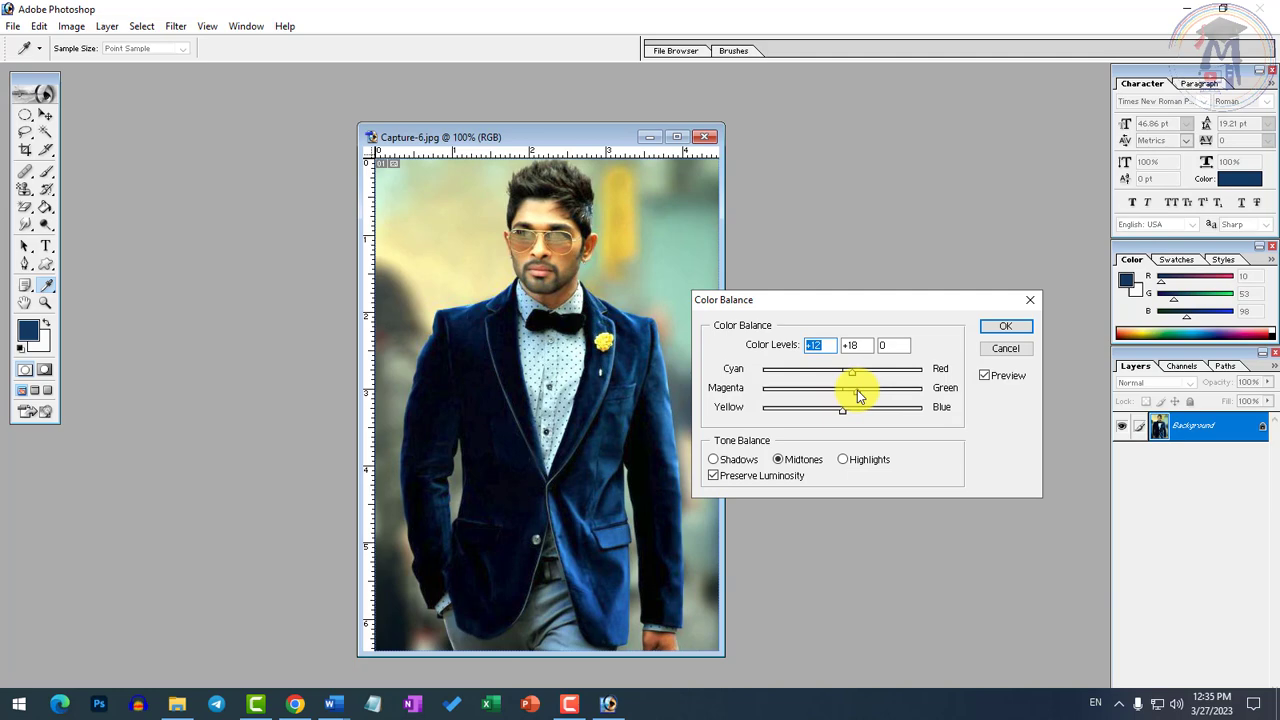
{"action": "key", "text": "Tab"}
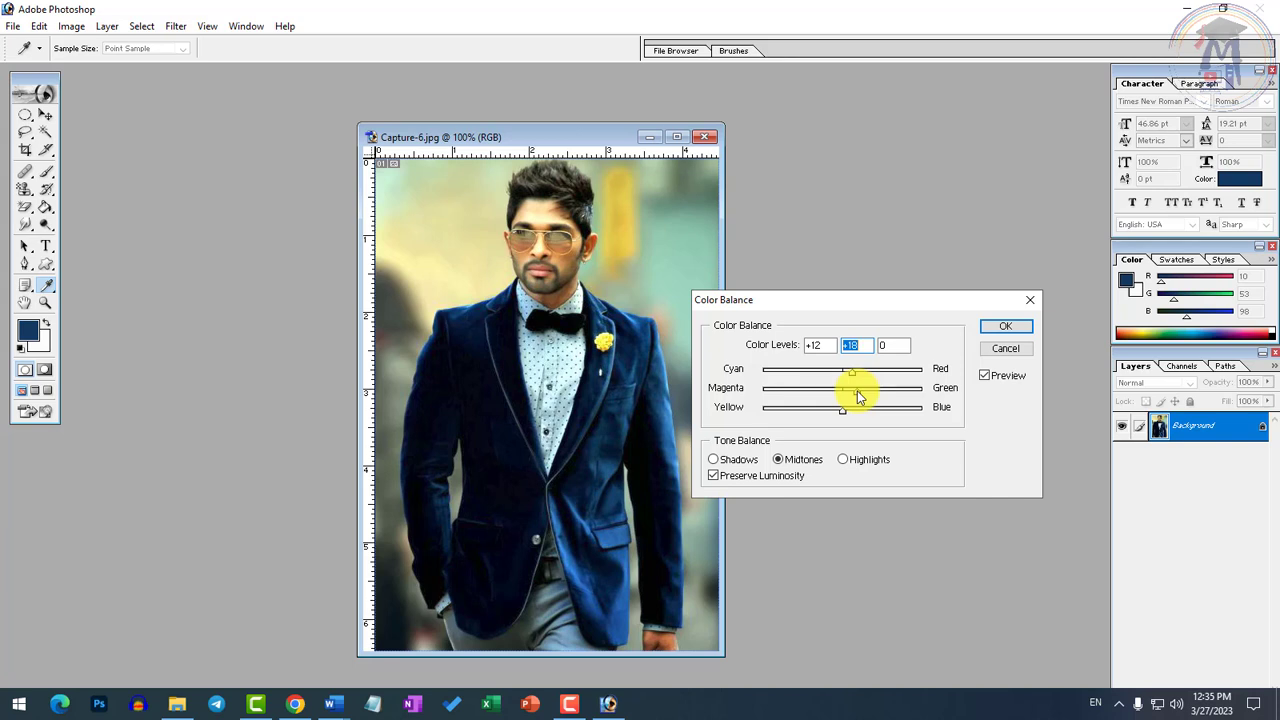
{"action": "mouse_move", "coordinate": [857, 398]}
{"action": "left_mouse_down"}
{"action": "mouse_move", "coordinate": [797, 410]}
{"action": "mouse_move", "coordinate": [866, 391]}
{"action": "mouse_move", "coordinate": [914, 400]}
{"action": "mouse_move", "coordinate": [846, 400]}
{"action": "left_mouse_up"}
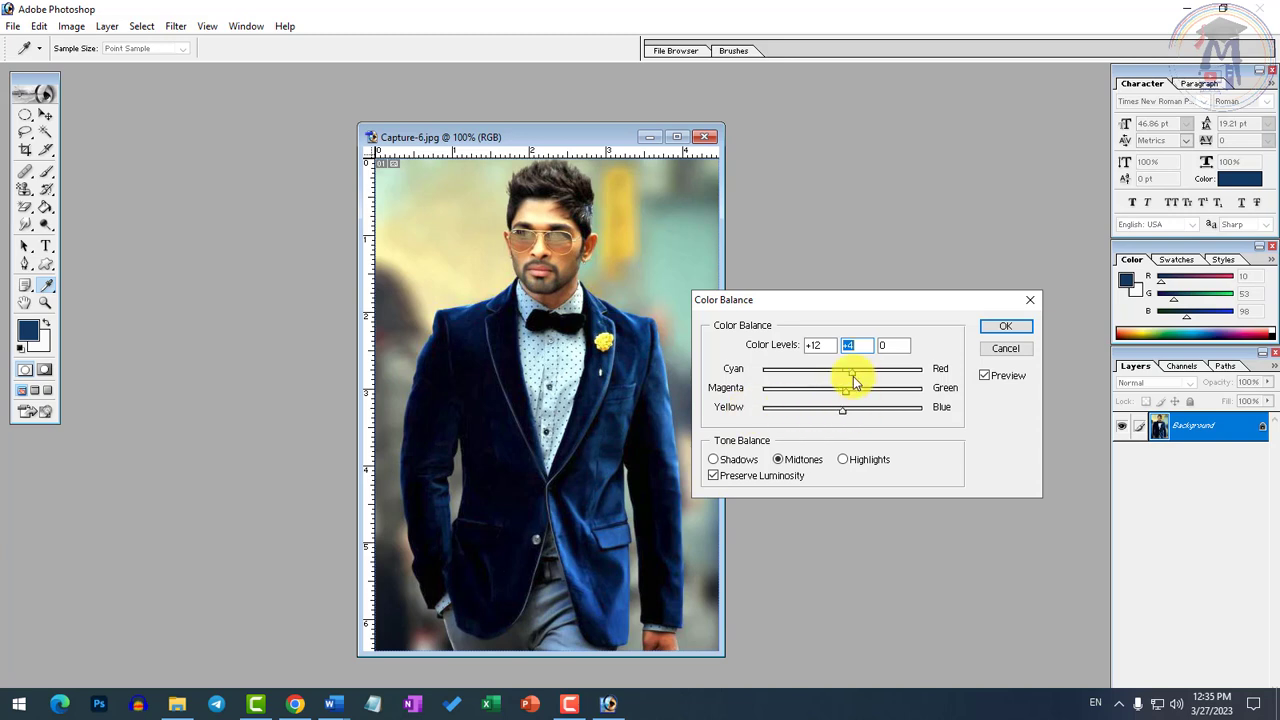
{"action": "left_click_drag", "start_coordinate": [843, 410], "coordinate": [895, 418]}
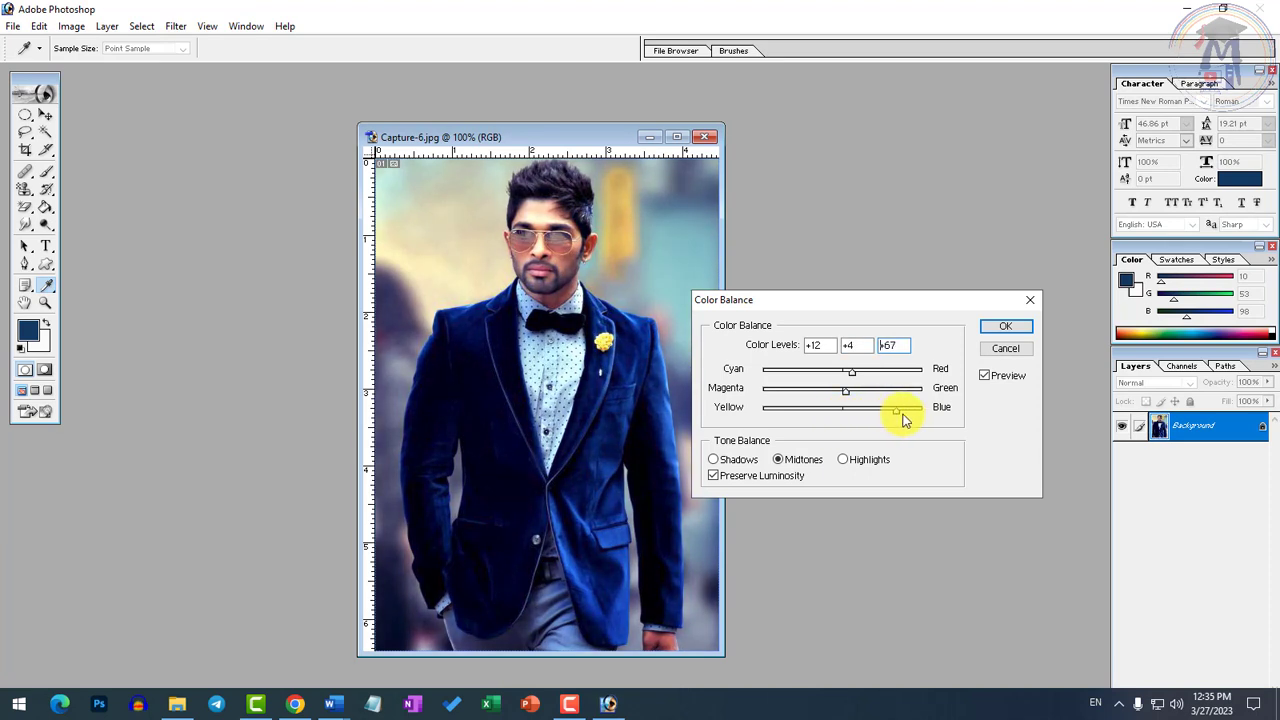
{"action": "left_click_drag", "start_coordinate": [908, 420], "coordinate": [878, 421]}
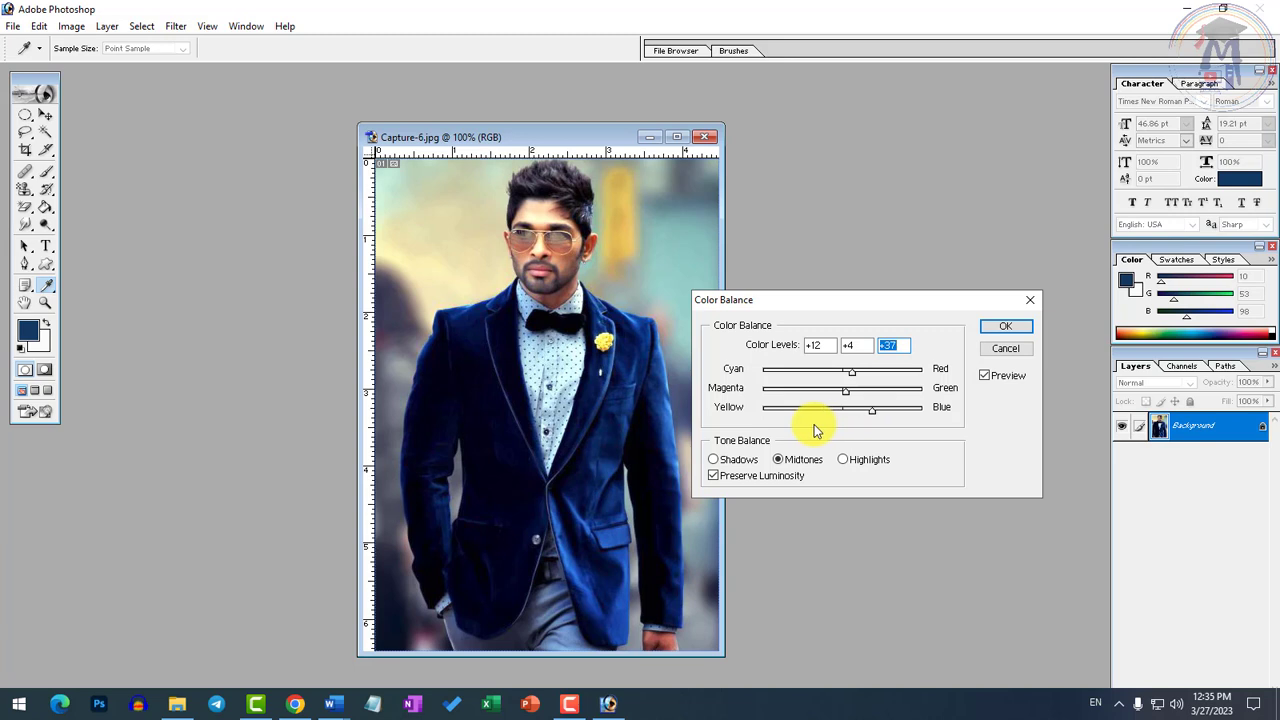
{"action": "mouse_move", "coordinate": [874, 417]}
{"action": "left_mouse_down"}
{"action": "mouse_move", "coordinate": [846, 420]}
{"action": "mouse_move", "coordinate": [930, 414]}
{"action": "mouse_move", "coordinate": [855, 418]}
{"action": "left_mouse_up"}
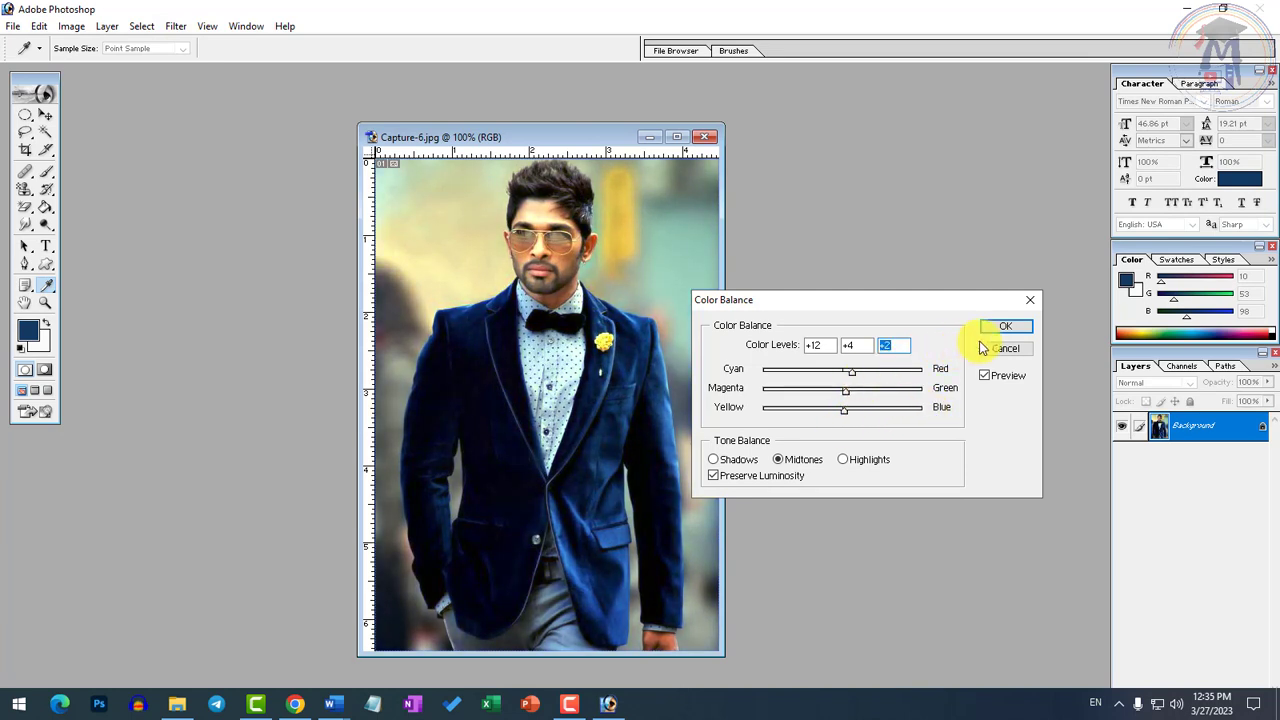
{"action": "left_click", "coordinate": [1015, 331]}
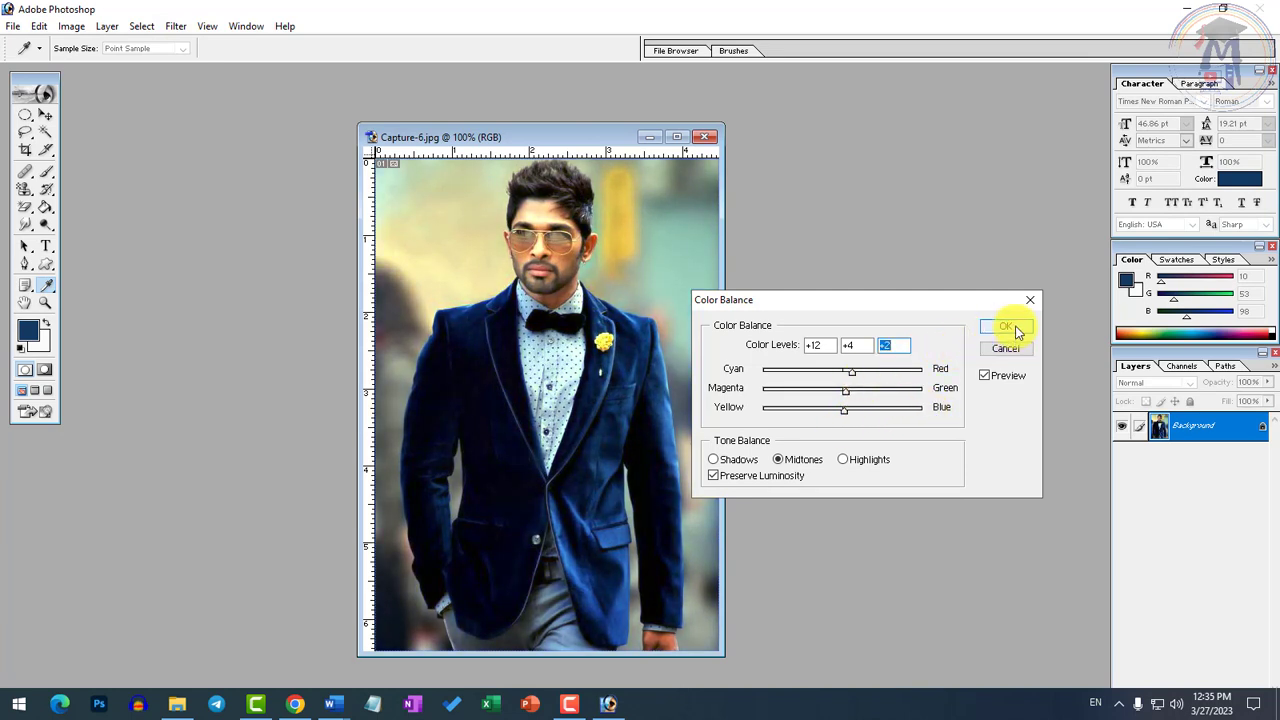
{"action": "key", "text": "p"}
Try raising the highlights of the RGB curve with a Curves adjustment on the whole photo.
{"action": "left_click", "coordinate": [71, 26]}
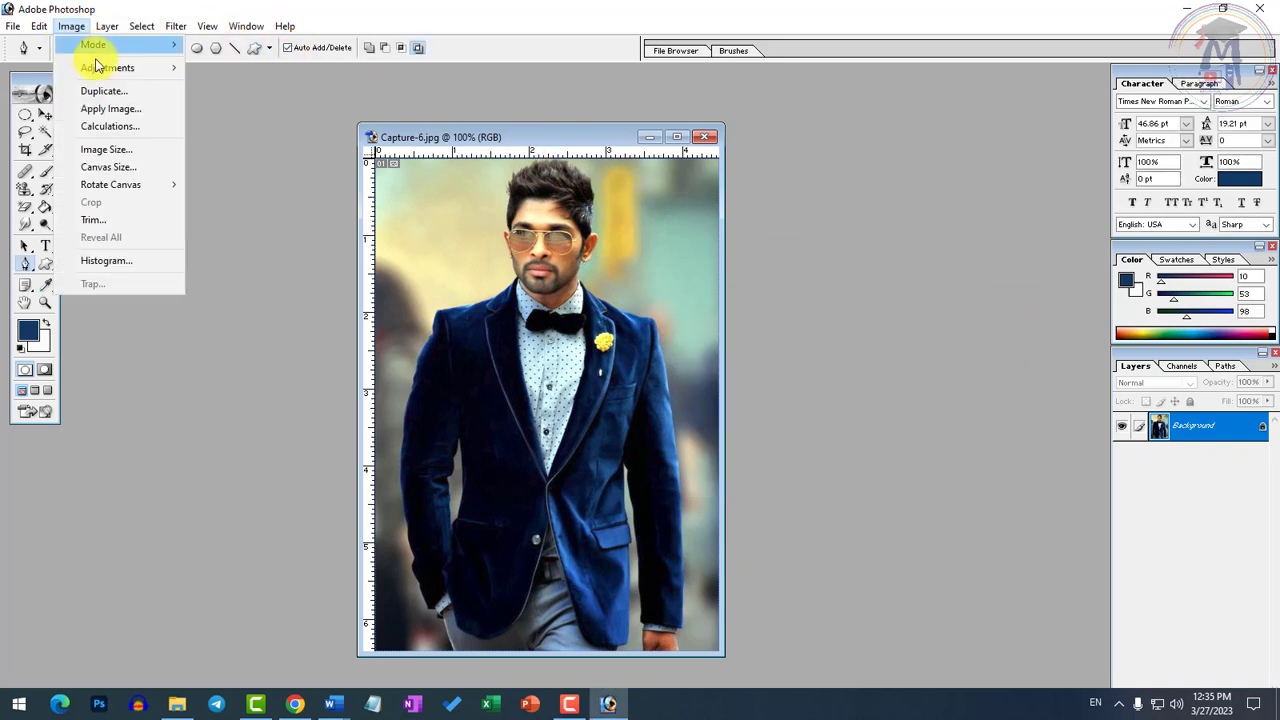
{"action": "mouse_move", "coordinate": [100, 69]}
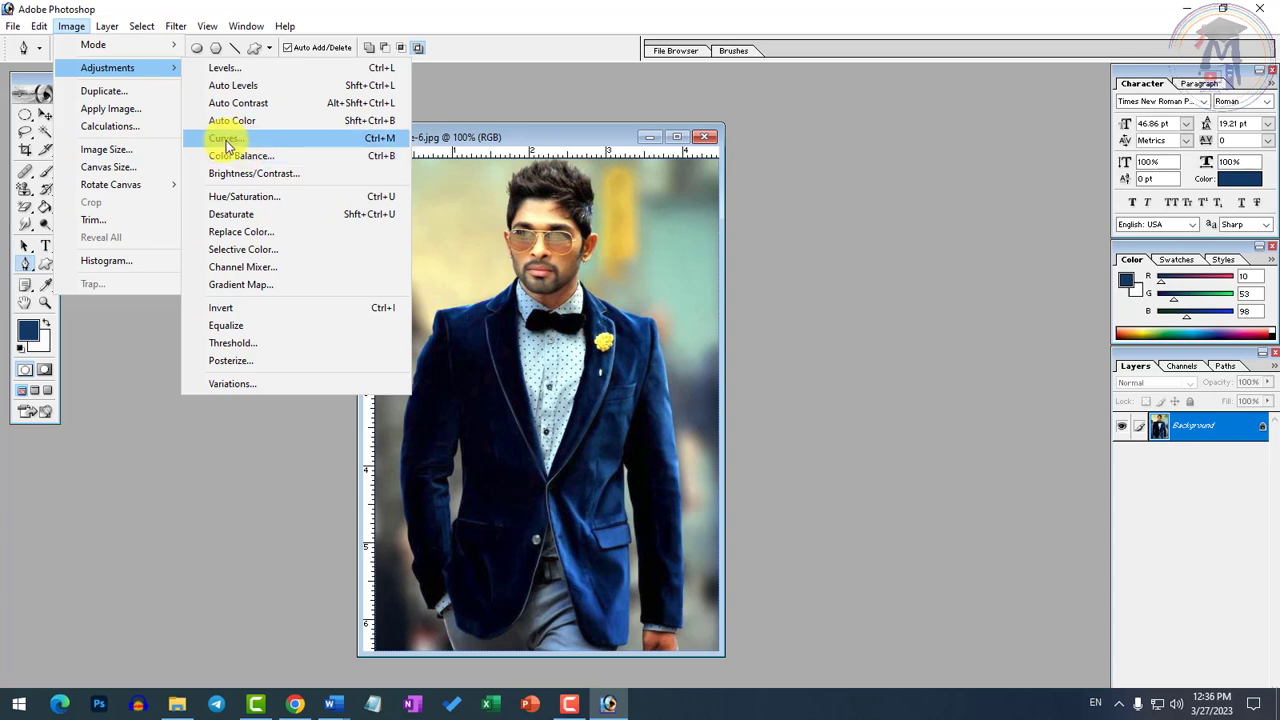
{"action": "left_click", "coordinate": [378, 146]}
{"action": "left_click_drag", "start_coordinate": [669, 223], "coordinate": [921, 240]}
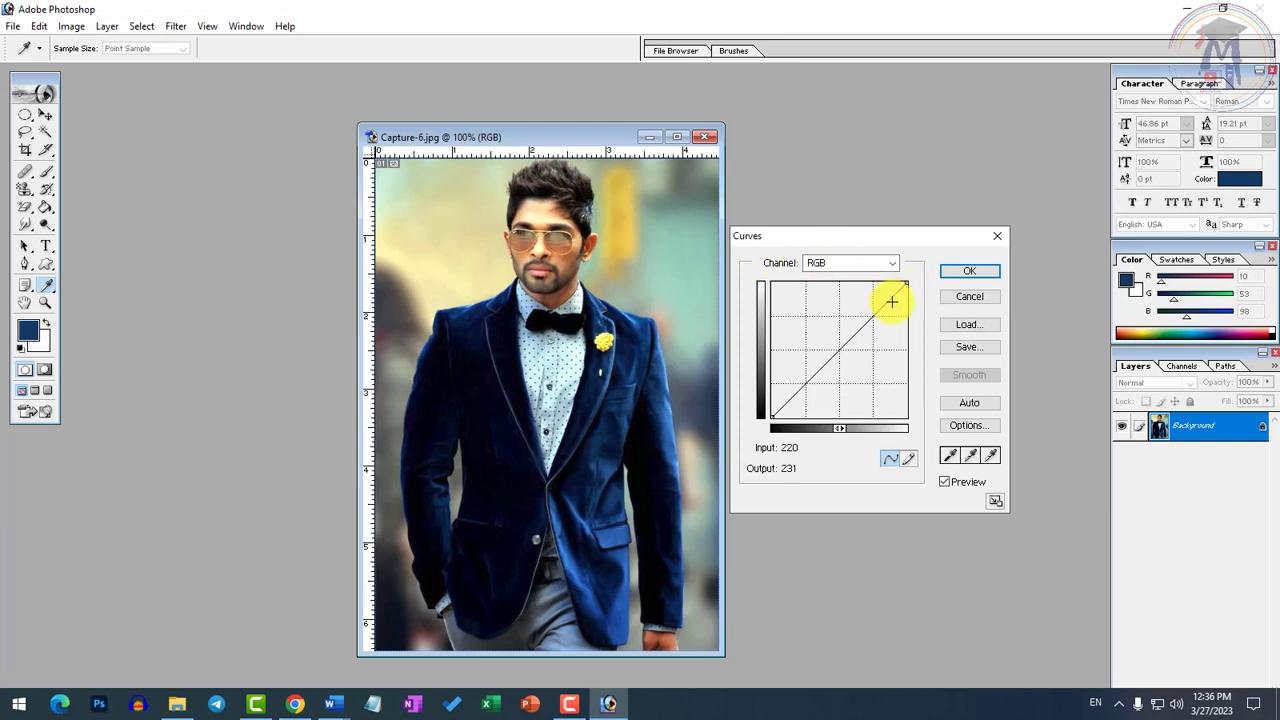
{"action": "mouse_move", "coordinate": [888, 301]}
{"action": "left_mouse_down"}
{"action": "mouse_move", "coordinate": [879, 294]}
{"action": "mouse_move", "coordinate": [898, 304]}
{"action": "mouse_move", "coordinate": [894, 277]}
{"action": "left_mouse_up"}
Try adjusting the Red channel's curve and switch Curves to the Blue channel, leaving without applying.
{"action": "left_click", "coordinate": [891, 266]}
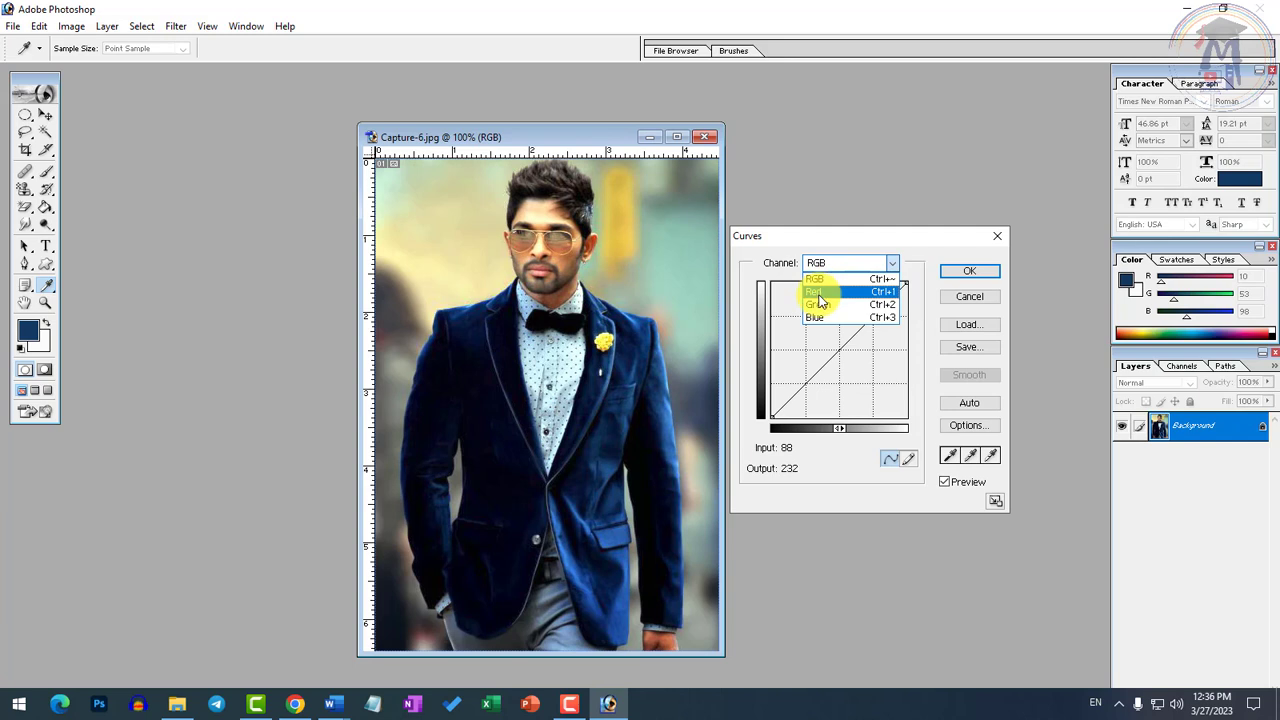
{"action": "left_click", "coordinate": [818, 293]}
{"action": "left_click_drag", "start_coordinate": [888, 301], "coordinate": [938, 304]}
{"action": "left_click", "coordinate": [890, 264]}
{"action": "left_click", "coordinate": [830, 297]}
{"action": "left_click", "coordinate": [890, 264]}
{"action": "left_click", "coordinate": [858, 319]}
{"action": "left_click", "coordinate": [957, 300]}
{"action": "key", "text": "p"}
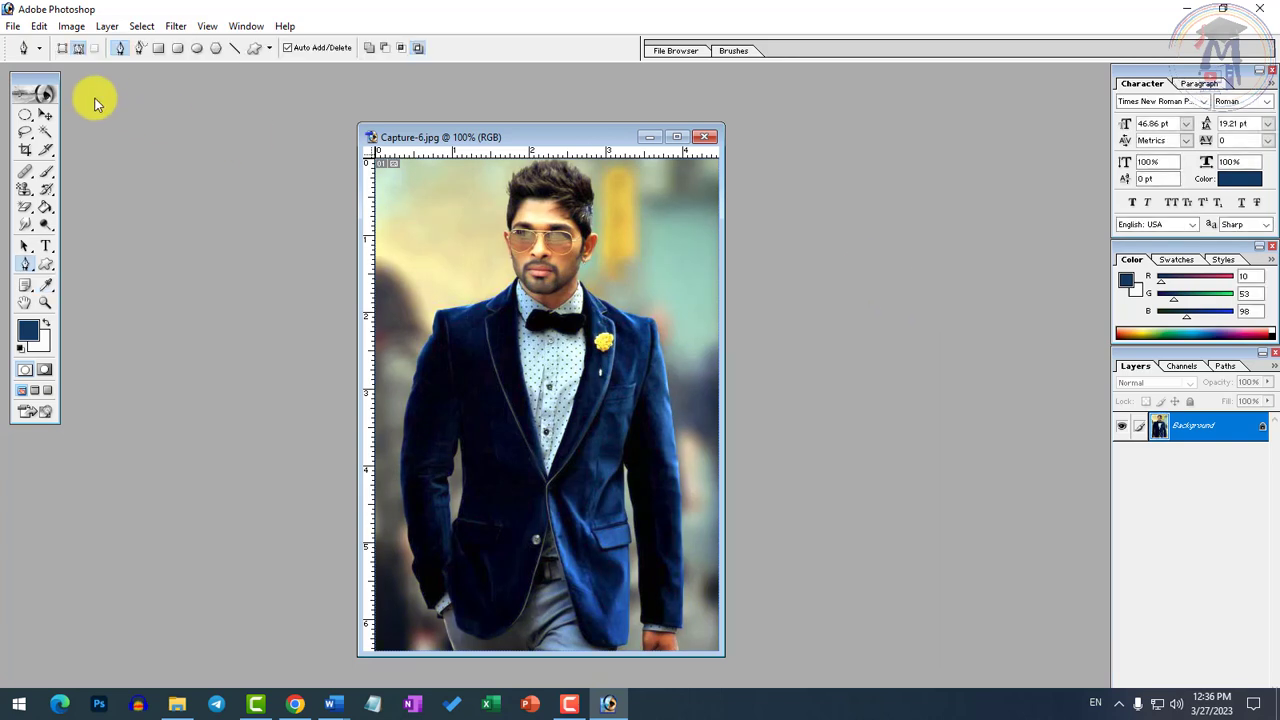
{"action": "left_click", "coordinate": [73, 26]}
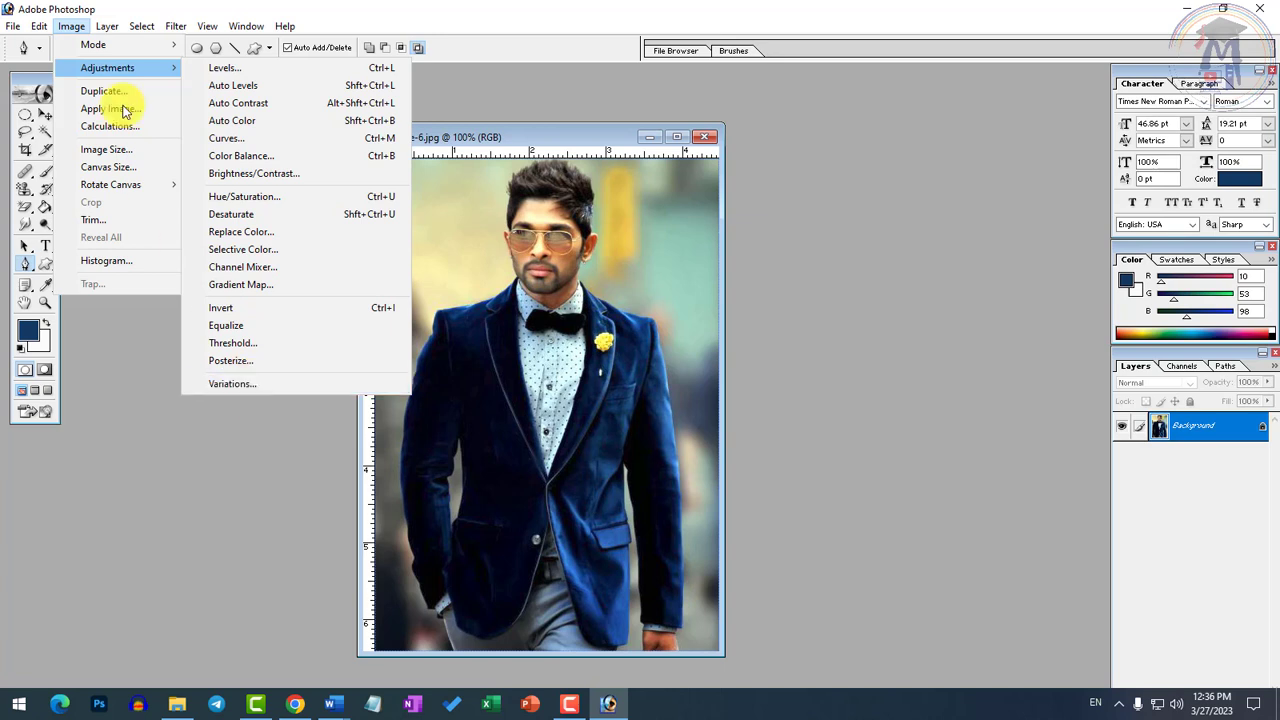
{"action": "mouse_move", "coordinate": [106, 27]}
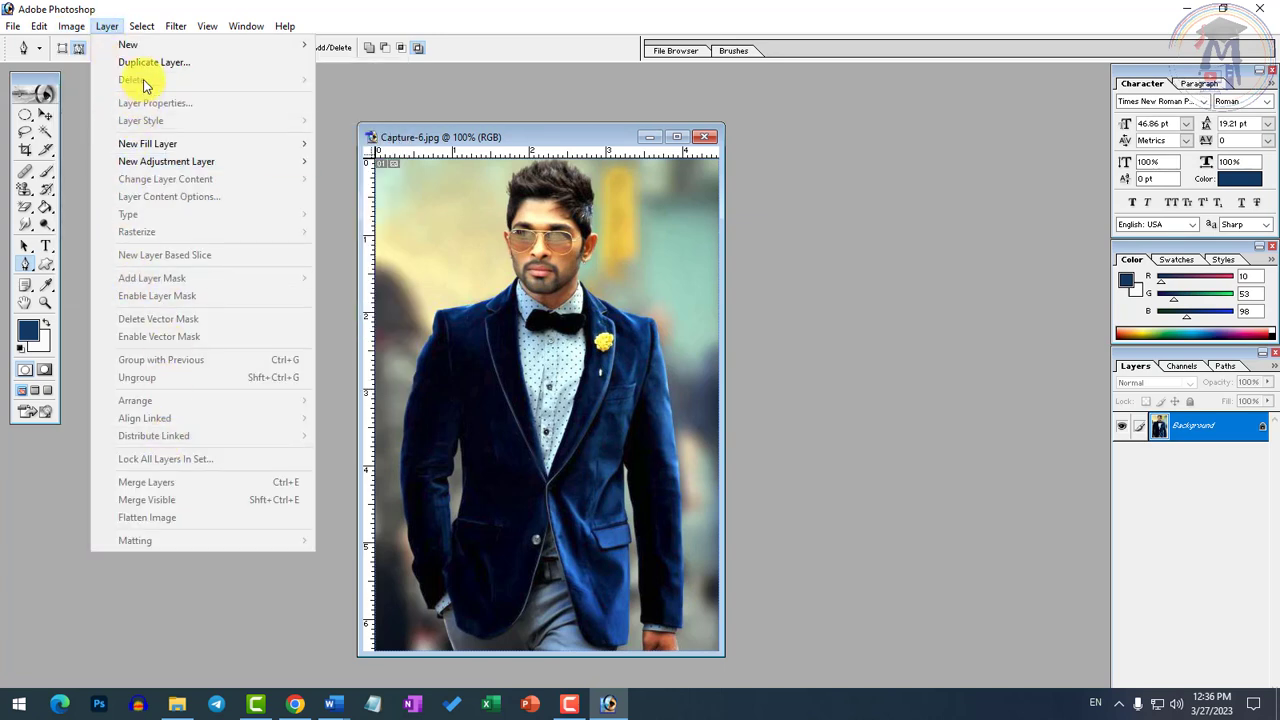
{"action": "mouse_move", "coordinate": [305, 46]}
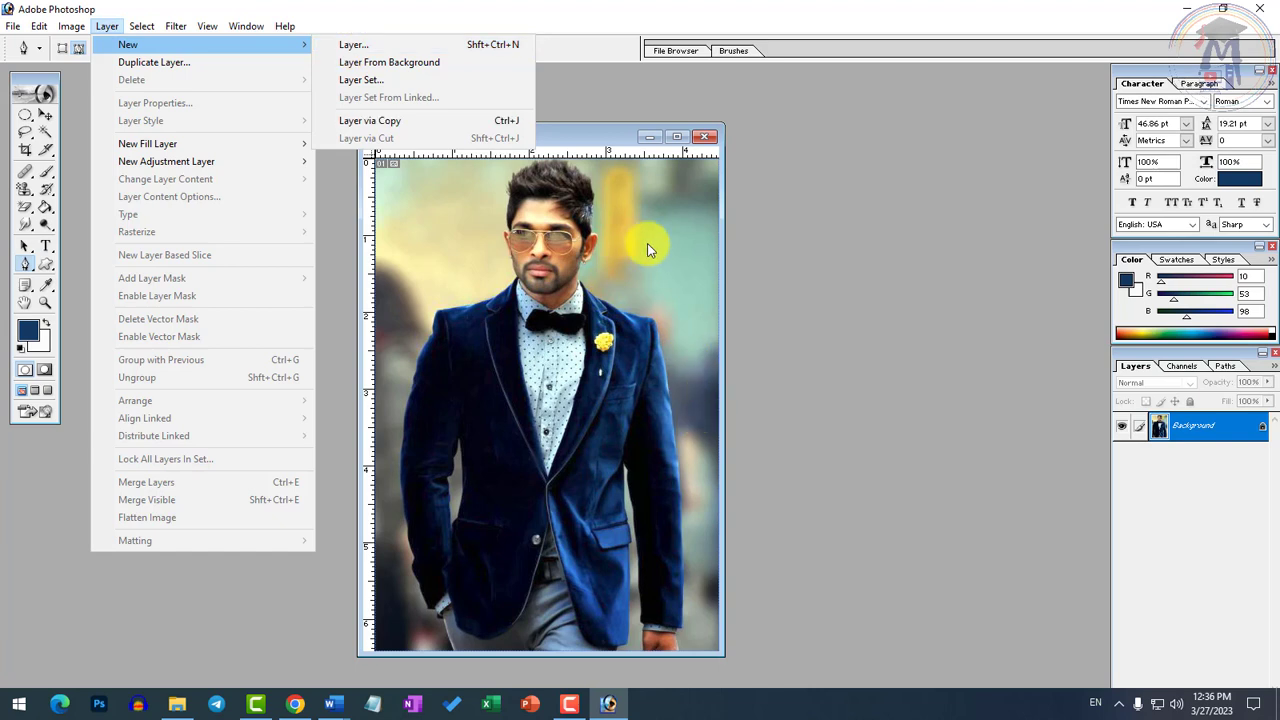
{"action": "left_click", "coordinate": [586, 118]}
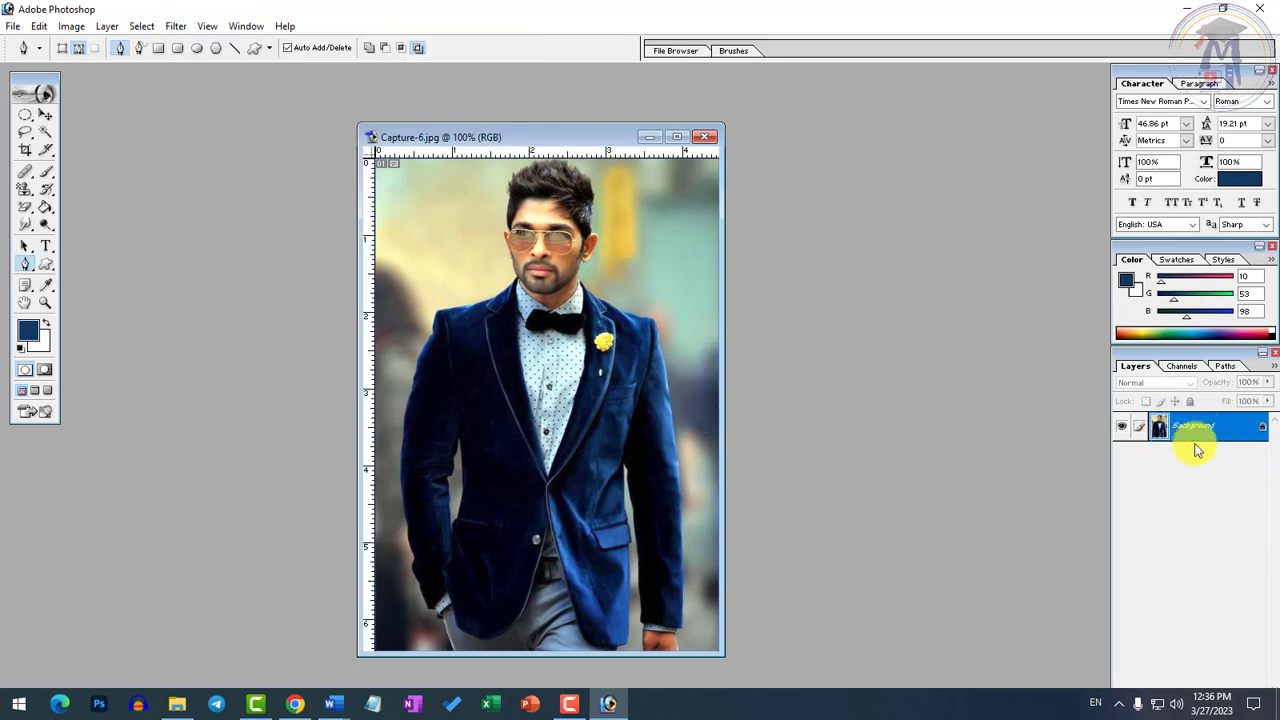
Switch to the Rectangle tool and set it to draw shape layers instead of paths.
{"action": "left_click_drag", "start_coordinate": [44, 264], "coordinate": [84, 266]}
{"action": "left_click_drag", "start_coordinate": [441, 376], "coordinate": [575, 489]}
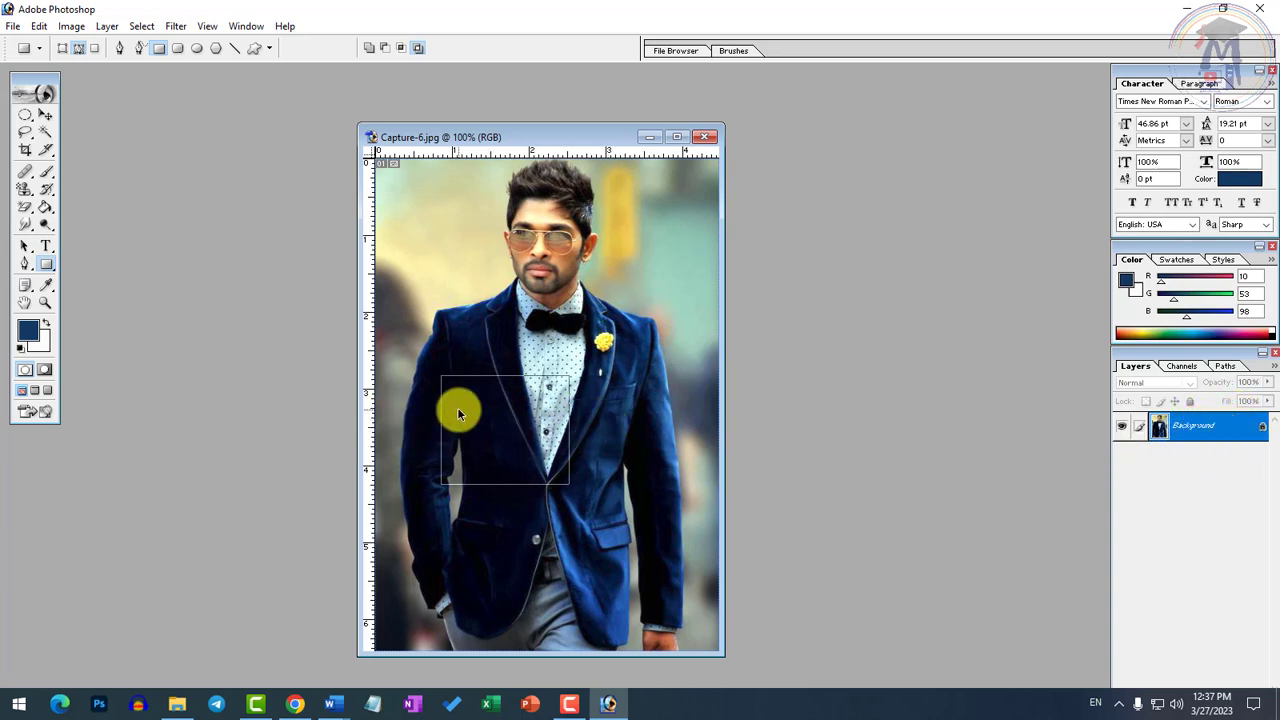
{"action": "left_click", "coordinate": [61, 48]}
Try drawing a filled rectangle over the front of the jacket and delete the shape layer.
{"action": "left_click_drag", "start_coordinate": [425, 395], "coordinate": [570, 505]}
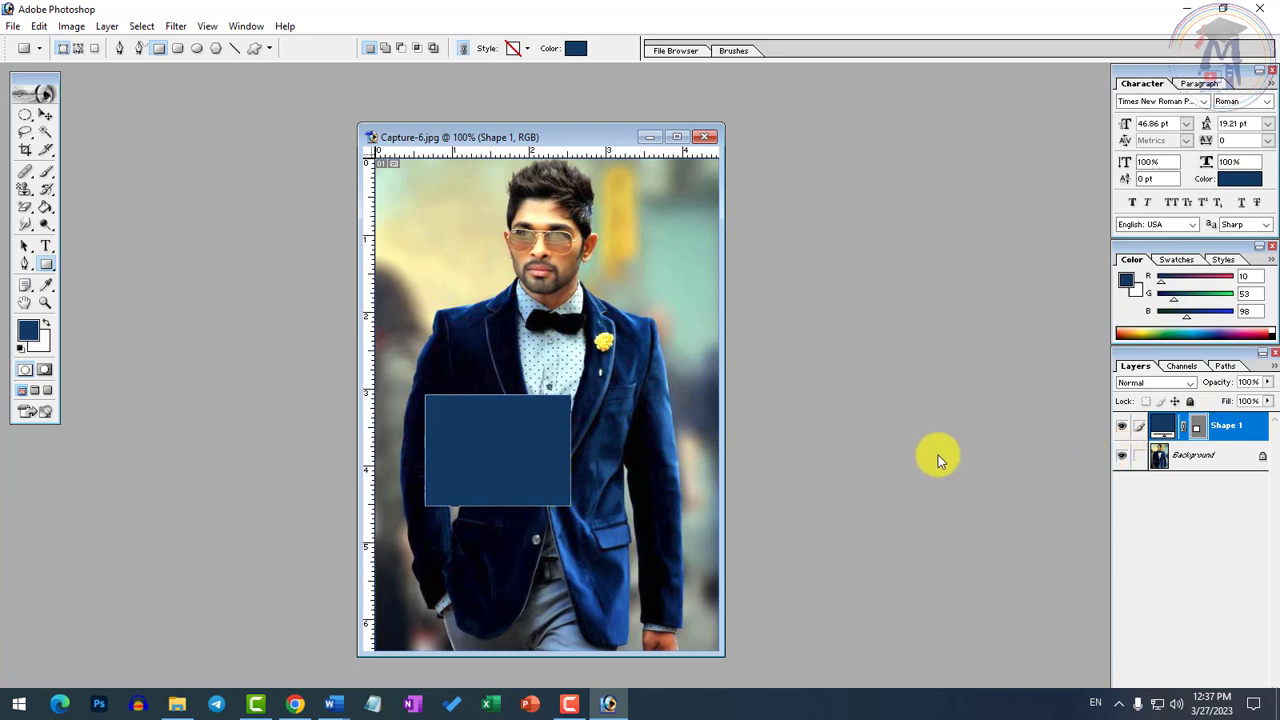
{"action": "key", "text": "Delete"}
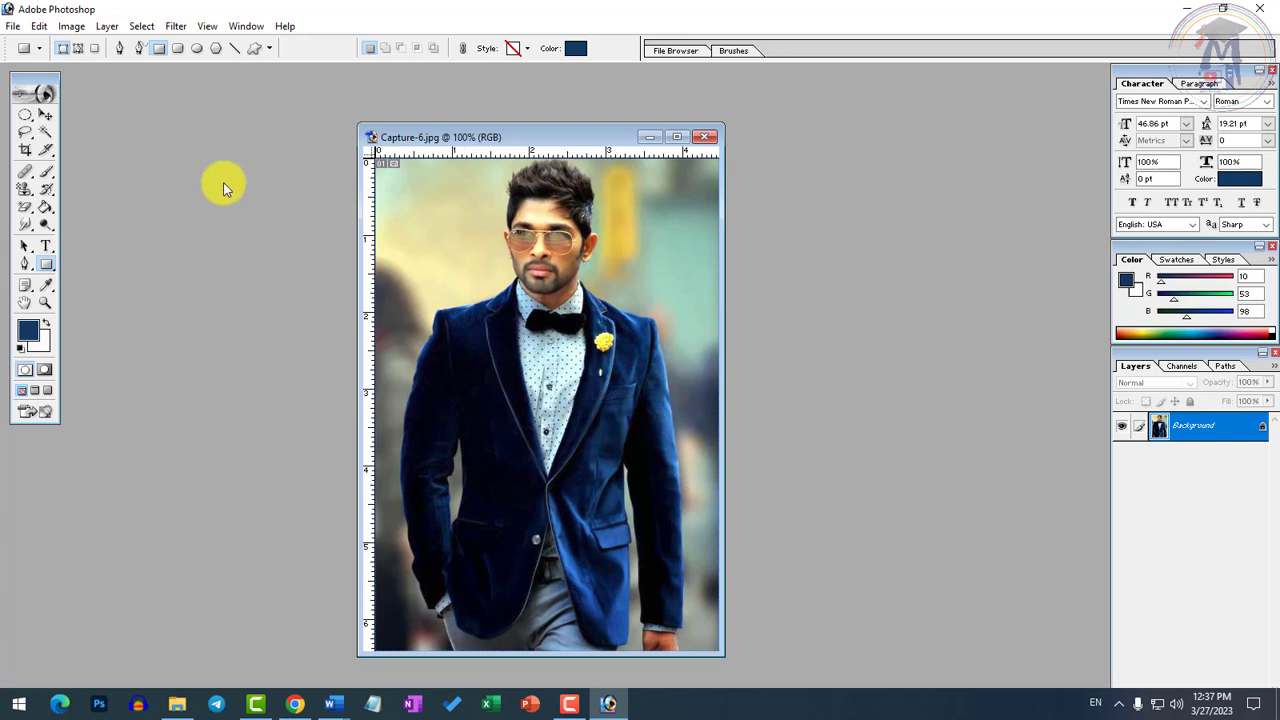
{"action": "left_click", "coordinate": [71, 26]}
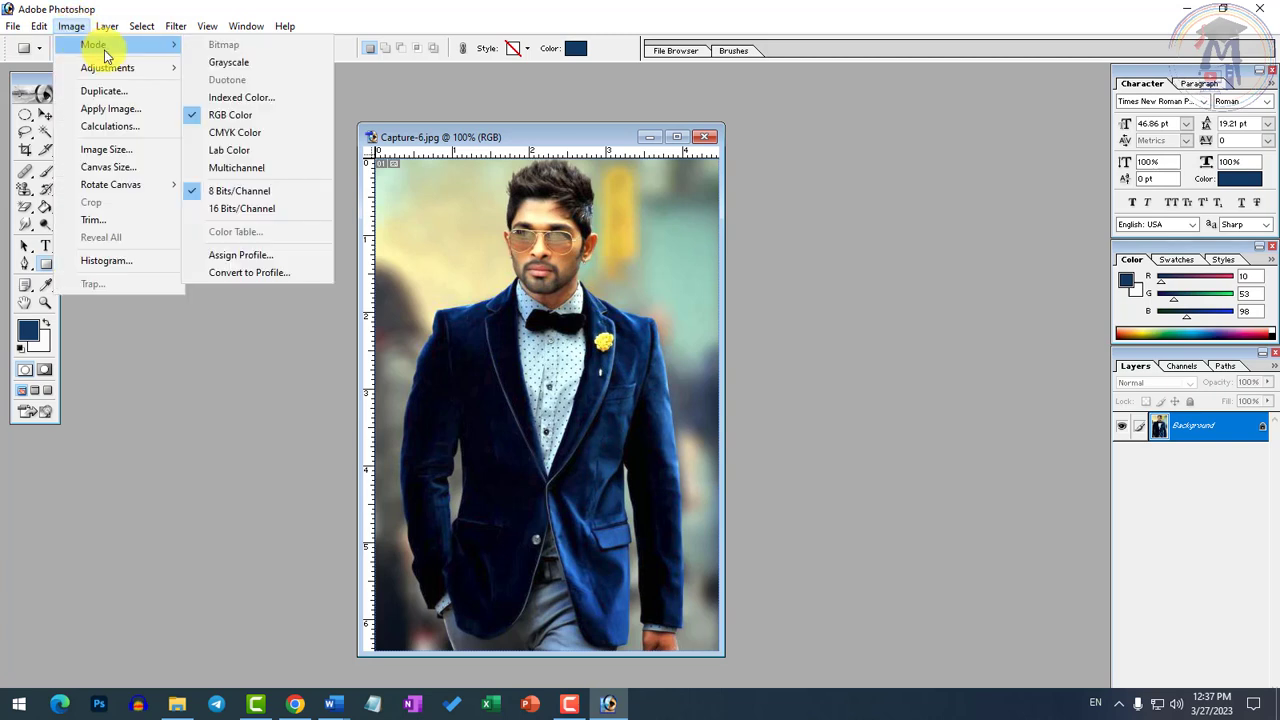
{"action": "left_click", "coordinate": [472, 147]}
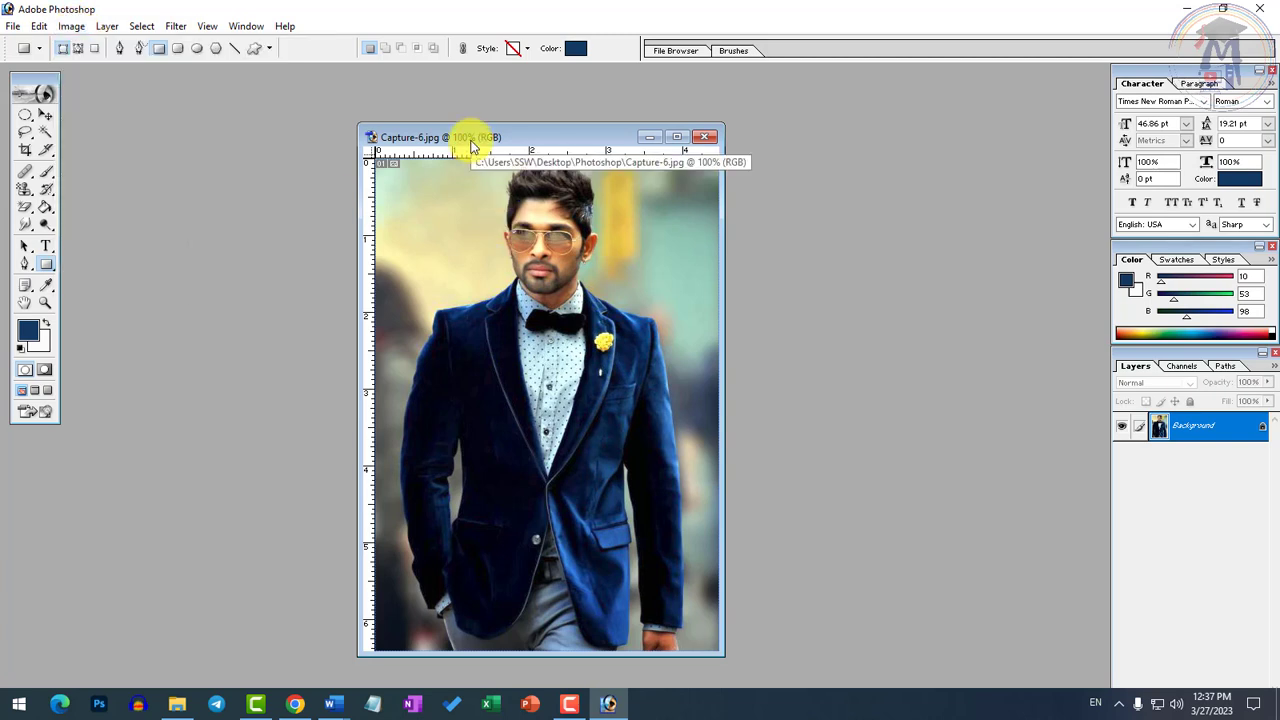
{"action": "left_click", "coordinate": [107, 26]}
Draw a dark blue rectangle shape over the front of the jacket and place a text box inside it.
{"action": "left_click", "coordinate": [44, 262]}
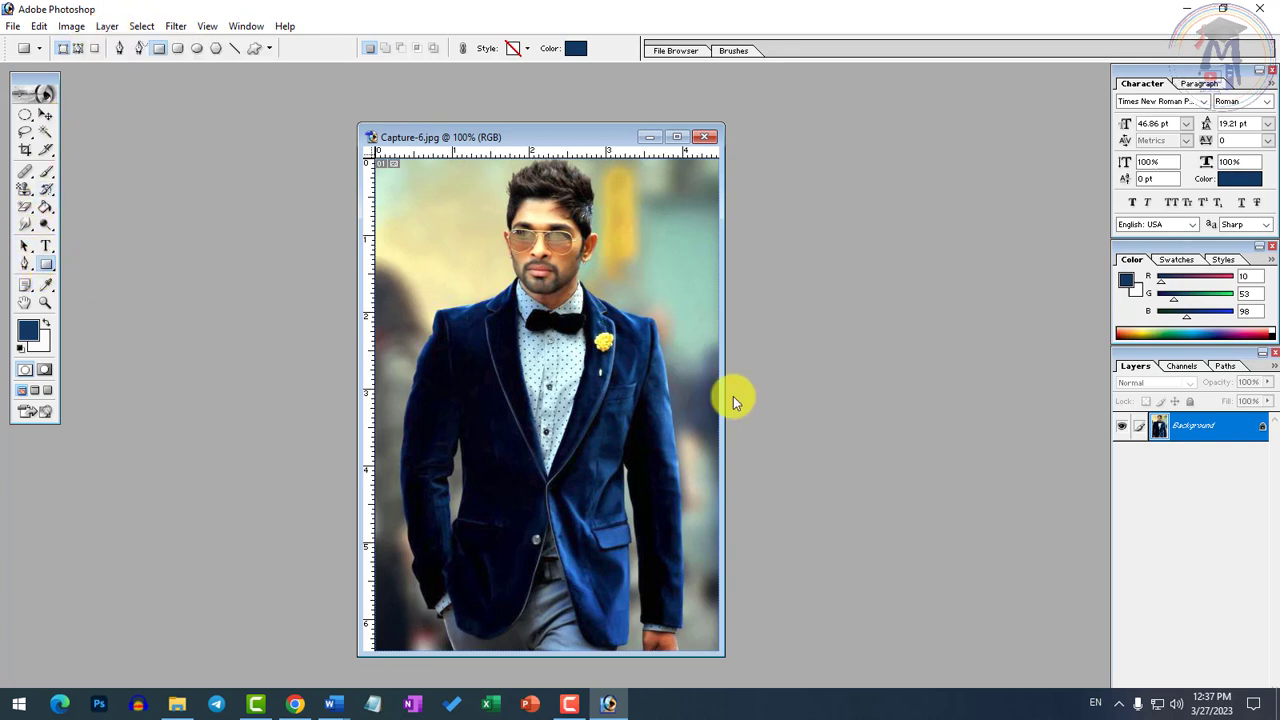
{"action": "left_click_drag", "start_coordinate": [427, 394], "coordinate": [540, 481]}
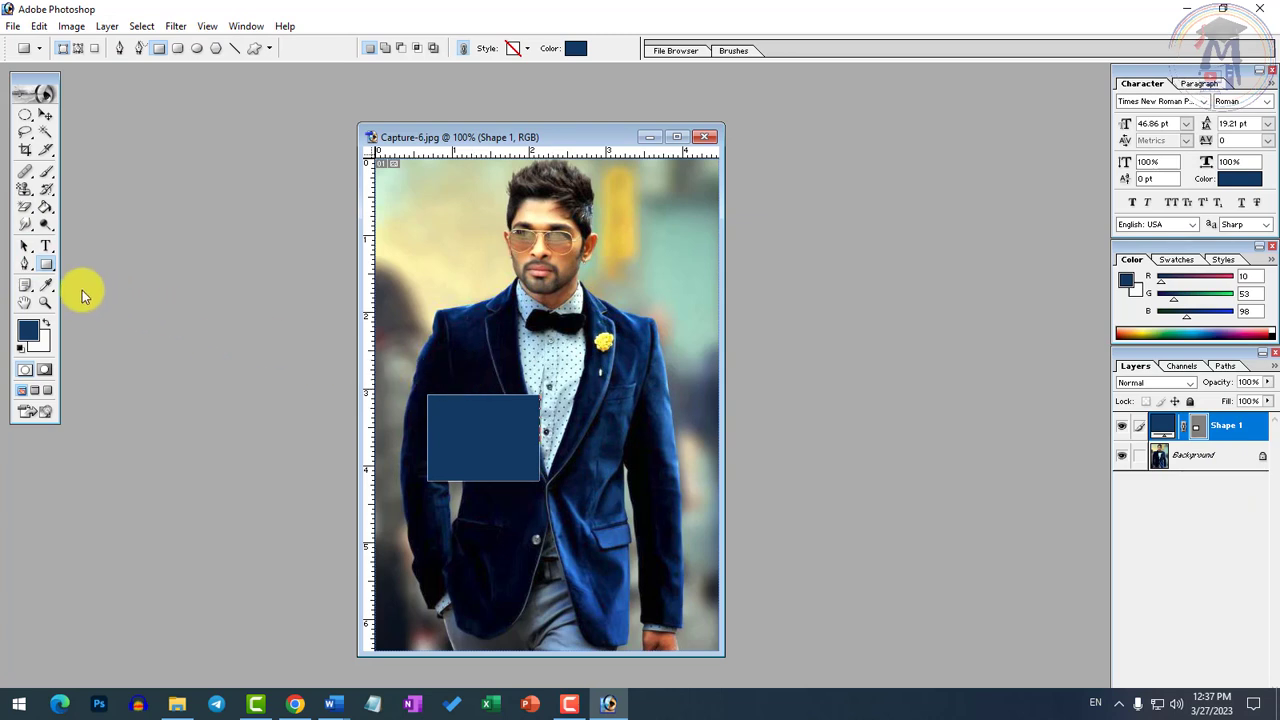
{"action": "left_click", "coordinate": [44, 250]}
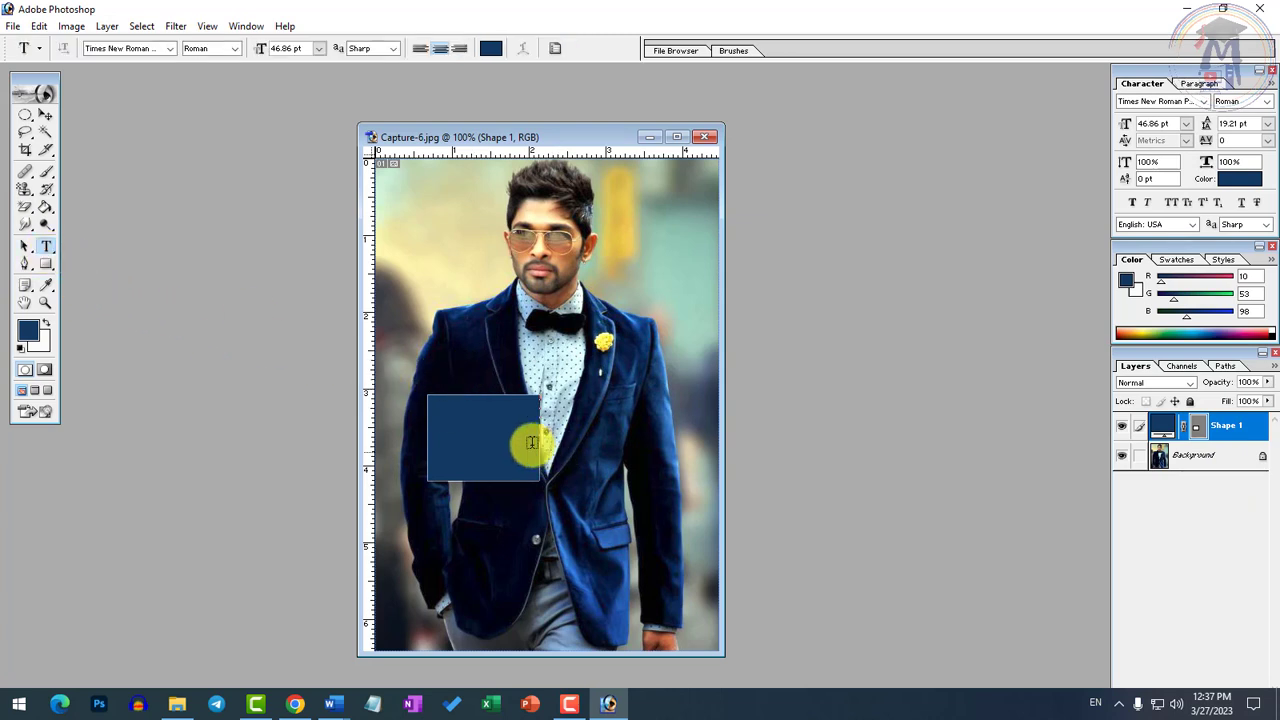
{"action": "left_click_drag", "start_coordinate": [436, 400], "coordinate": [537, 472]}
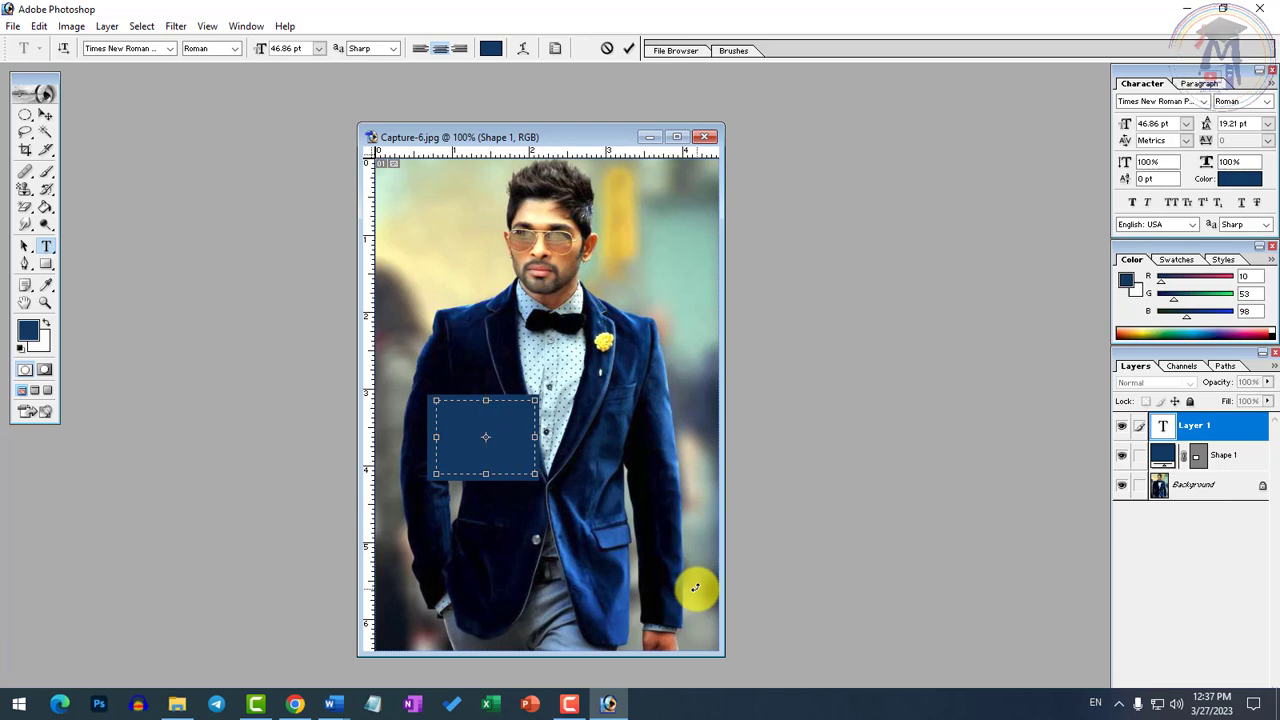
Set the text colour to white (FFFFFF), enter "AB" in the text box and commit the text.
{"action": "key", "text": "ctrl+a"}
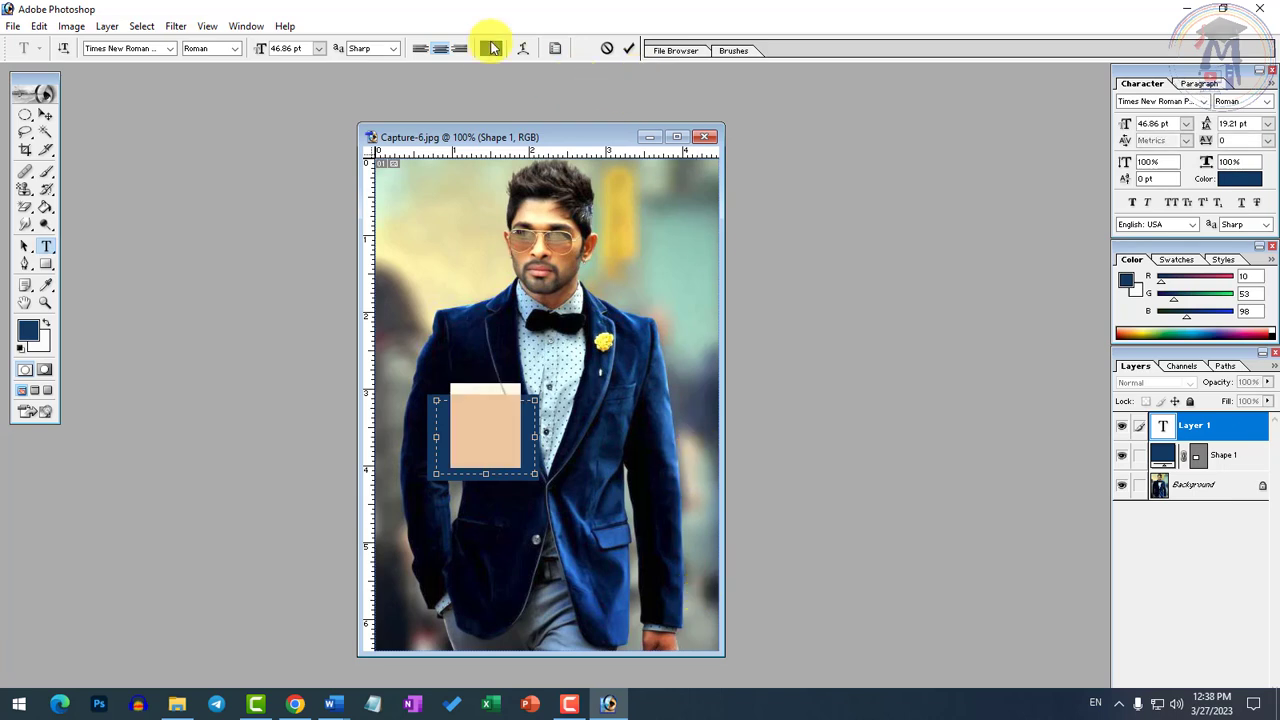
{"action": "left_click", "coordinate": [491, 48]}
{"action": "left_click_drag", "start_coordinate": [628, 300], "coordinate": [506, 223]}
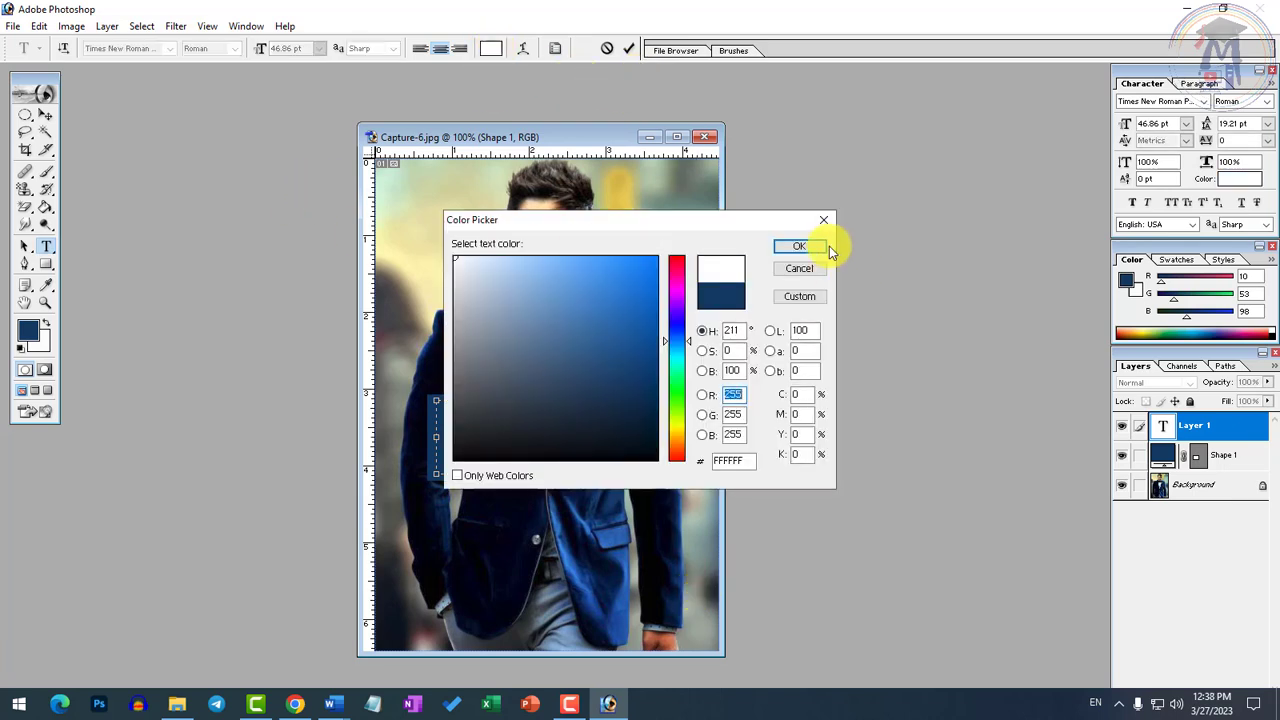
{"action": "left_click", "coordinate": [824, 247]}
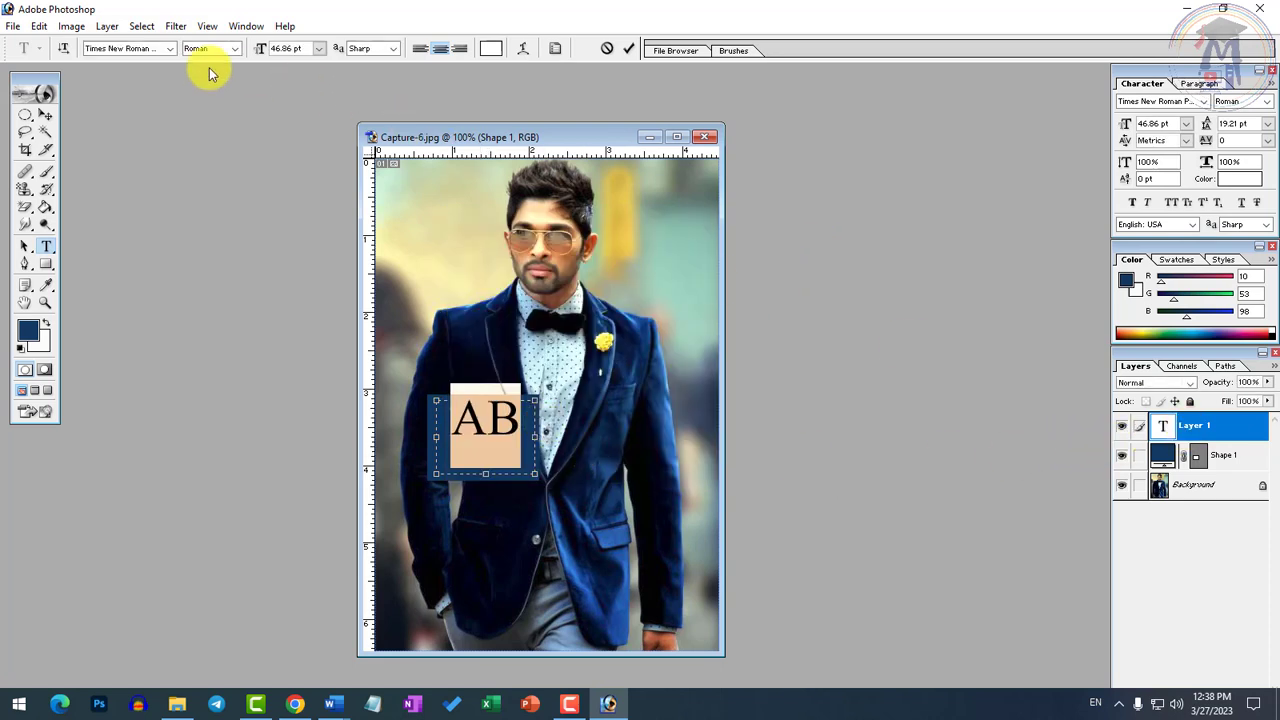
{"action": "left_click", "coordinate": [13, 26]}
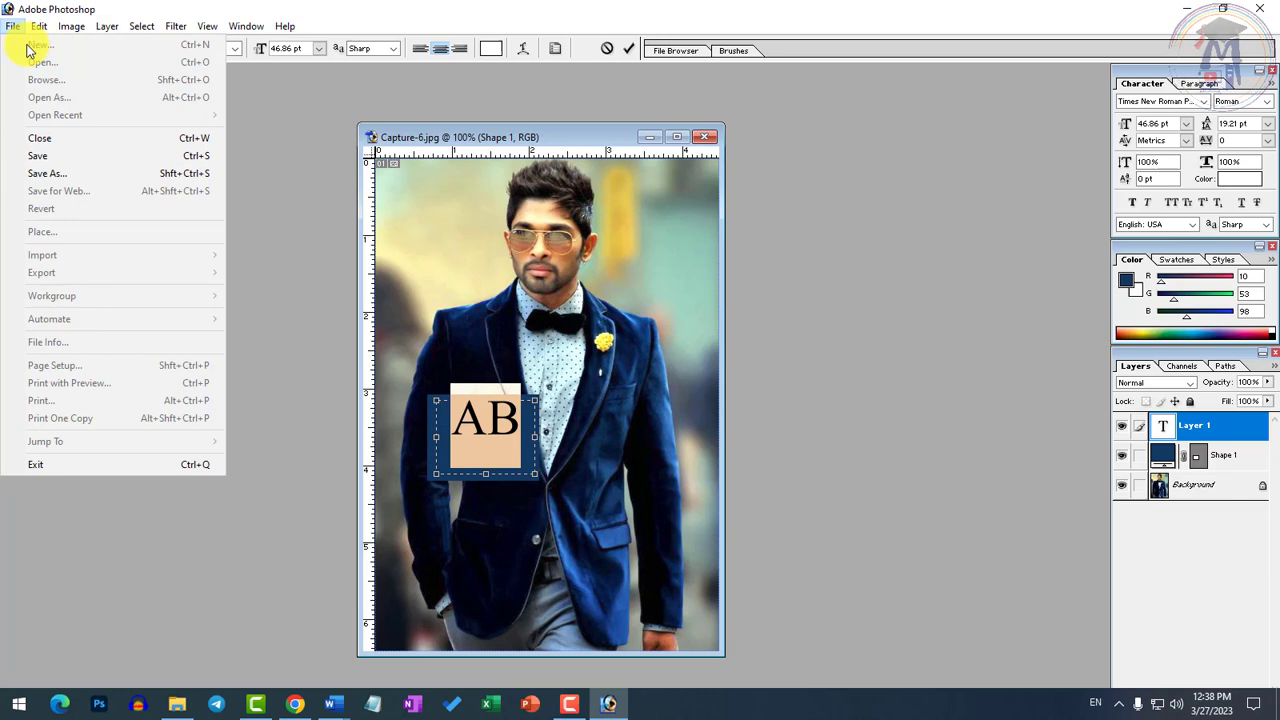
{"action": "left_click", "coordinate": [286, 123]}
{"action": "left_click", "coordinate": [45, 114]}
Open bollywood-actors-men-portrait-wallpaper-preview.jpg and copy its image into Capture-6.jpg as a new layer.
{"action": "left_click", "coordinate": [13, 26]}
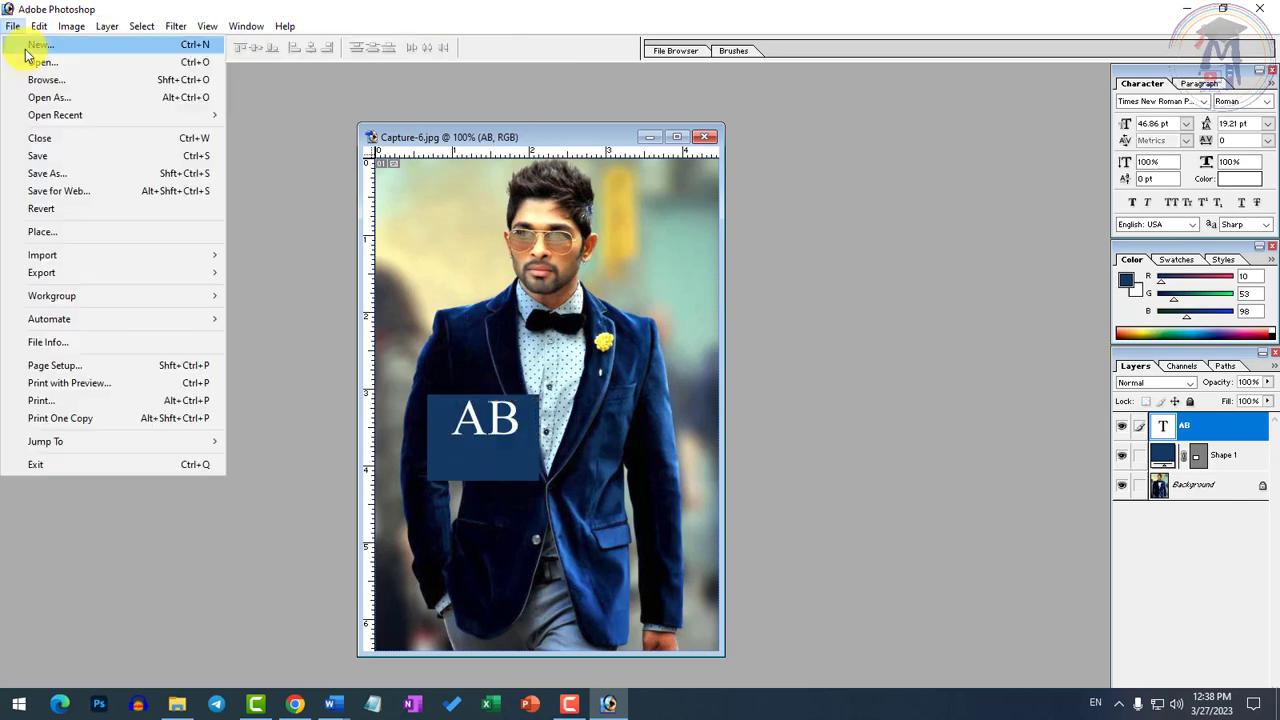
{"action": "left_click", "coordinate": [40, 58]}
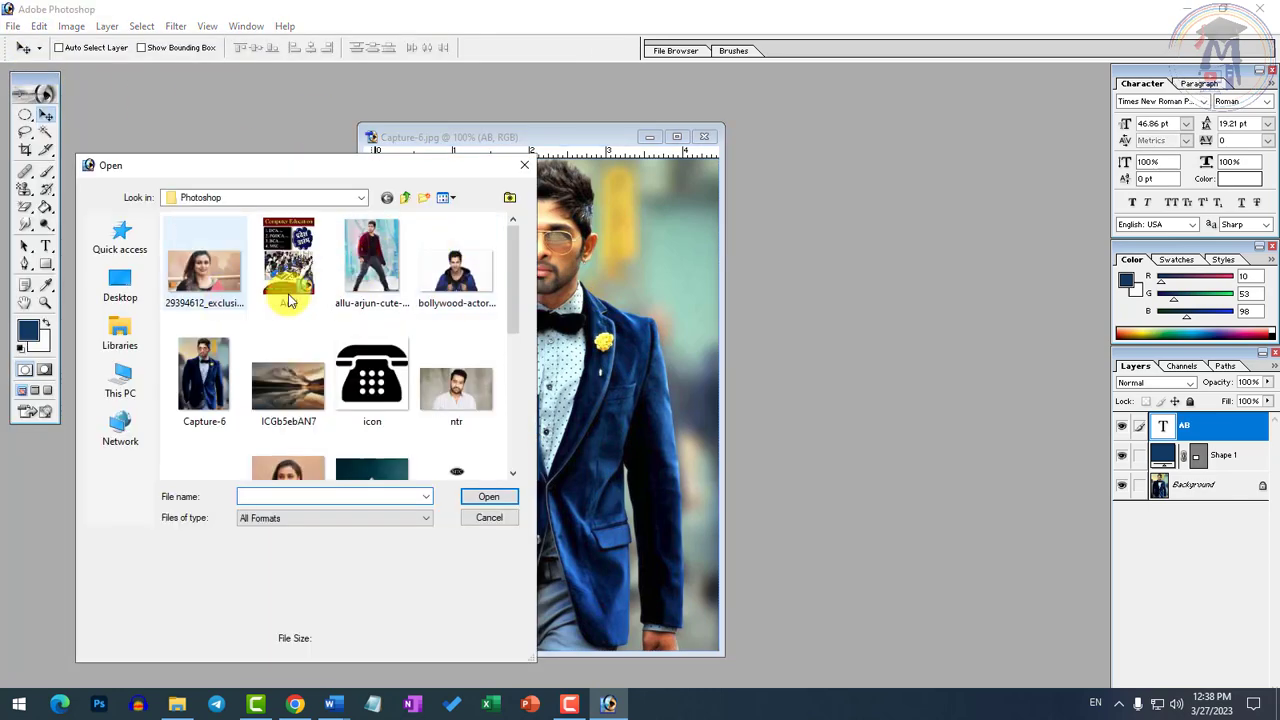
{"action": "double_click", "coordinate": [457, 282]}
{"action": "left_click_drag", "start_coordinate": [410, 290], "coordinate": [608, 503]}
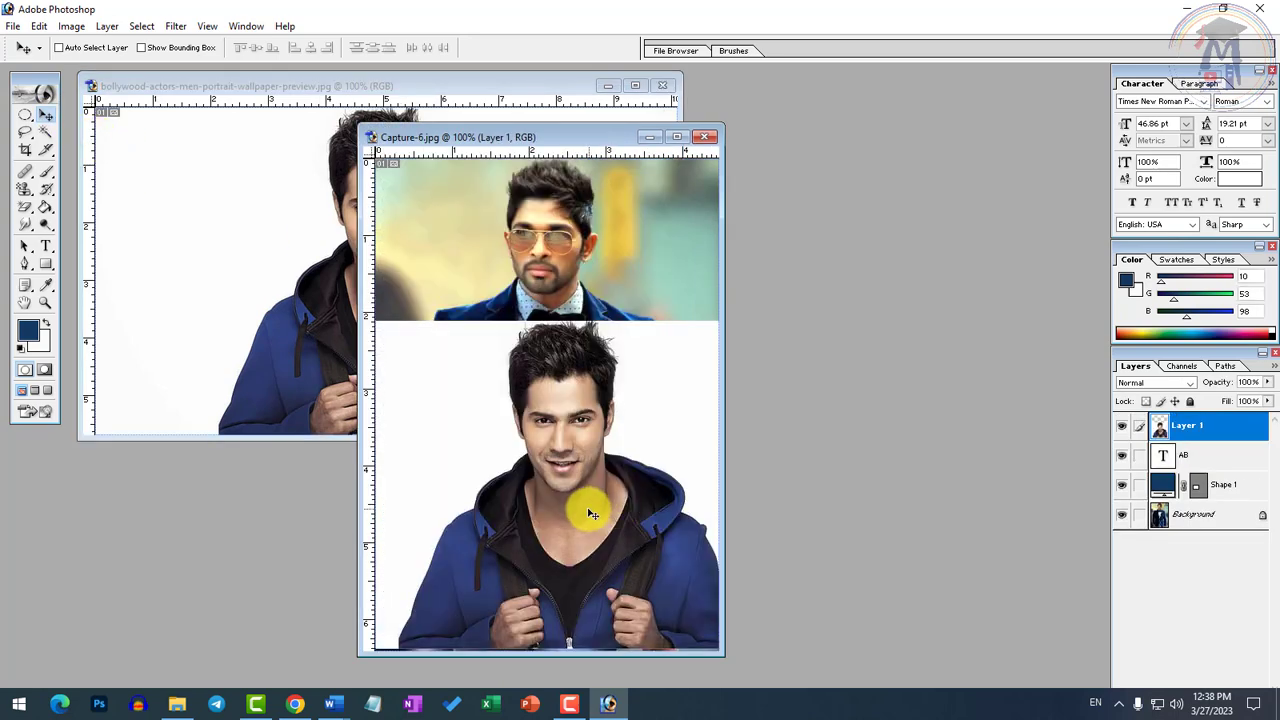
Scale the pasted portrait layer to about 43.1% width and 41.0% height and position it below the AB rectangle.
{"action": "key", "text": "ctrl+t"}
{"action": "key", "text": "ctrl+minus"}
{"action": "key", "text": "ctrl+minus"}
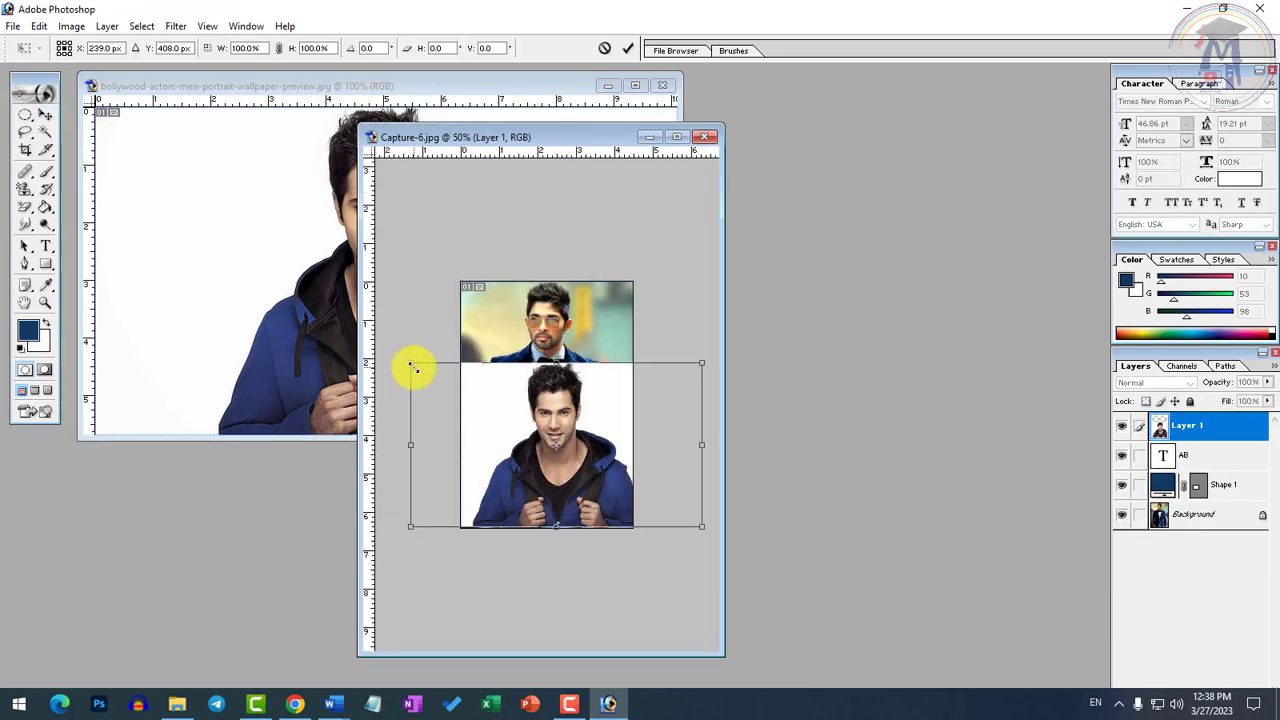
{"action": "left_click_drag", "start_coordinate": [412, 365], "coordinate": [452, 423]}
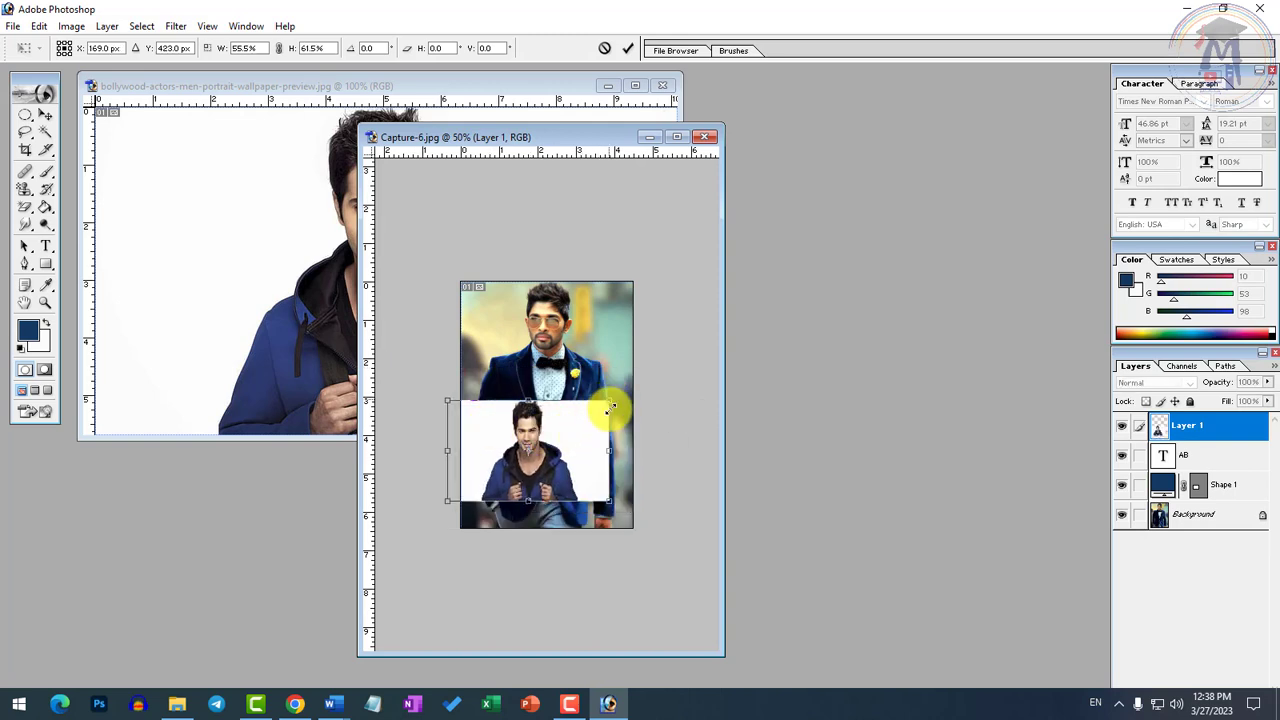
{"action": "left_click_drag", "start_coordinate": [610, 408], "coordinate": [574, 482]}
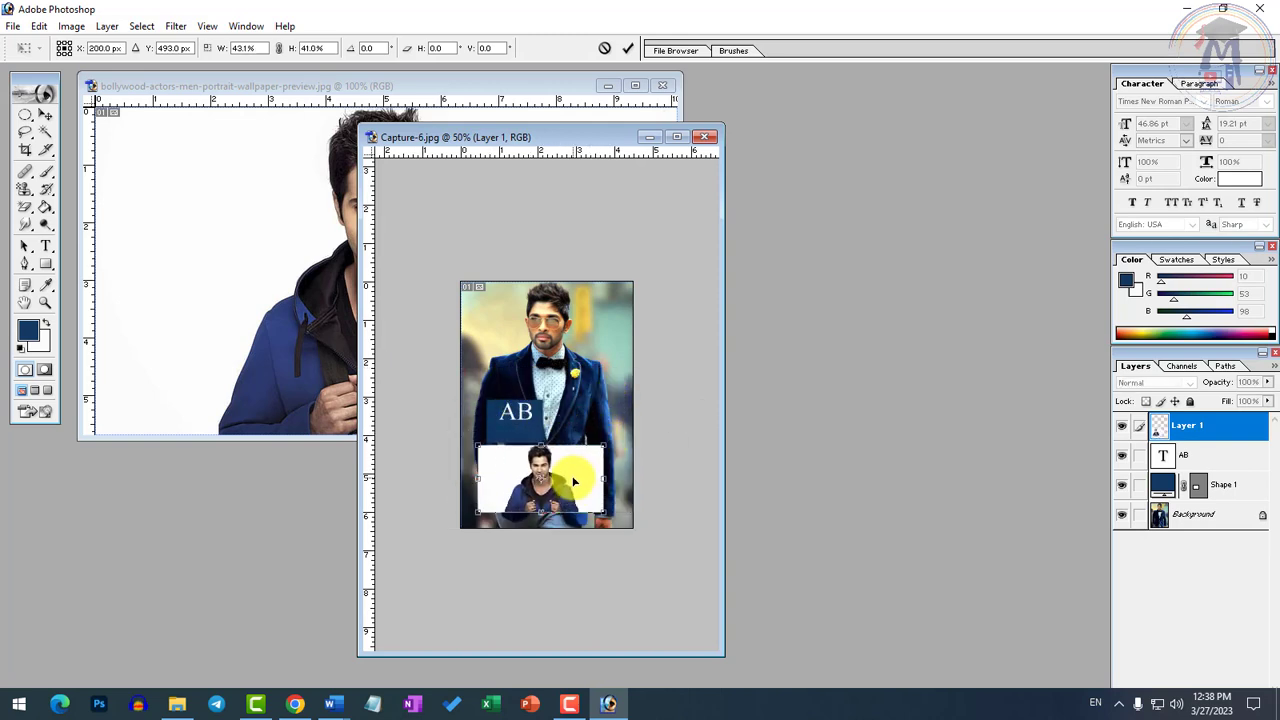
{"action": "key", "text": "Return"}
Maximize the Capture-6.jpg window at 100% zoom and switch to the Brush tool.
{"action": "key", "text": "ctrl+plus"}
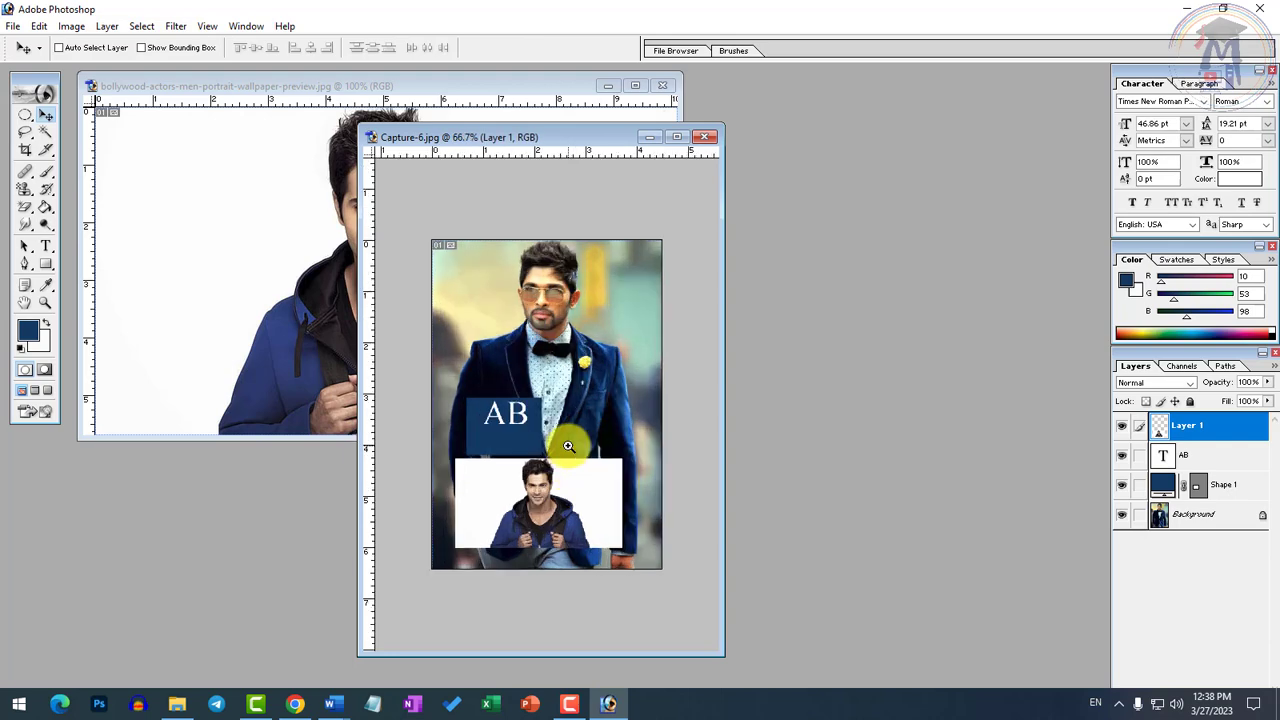
{"action": "left_click", "coordinate": [687, 138]}
{"action": "key", "text": "ctrl+plus"}
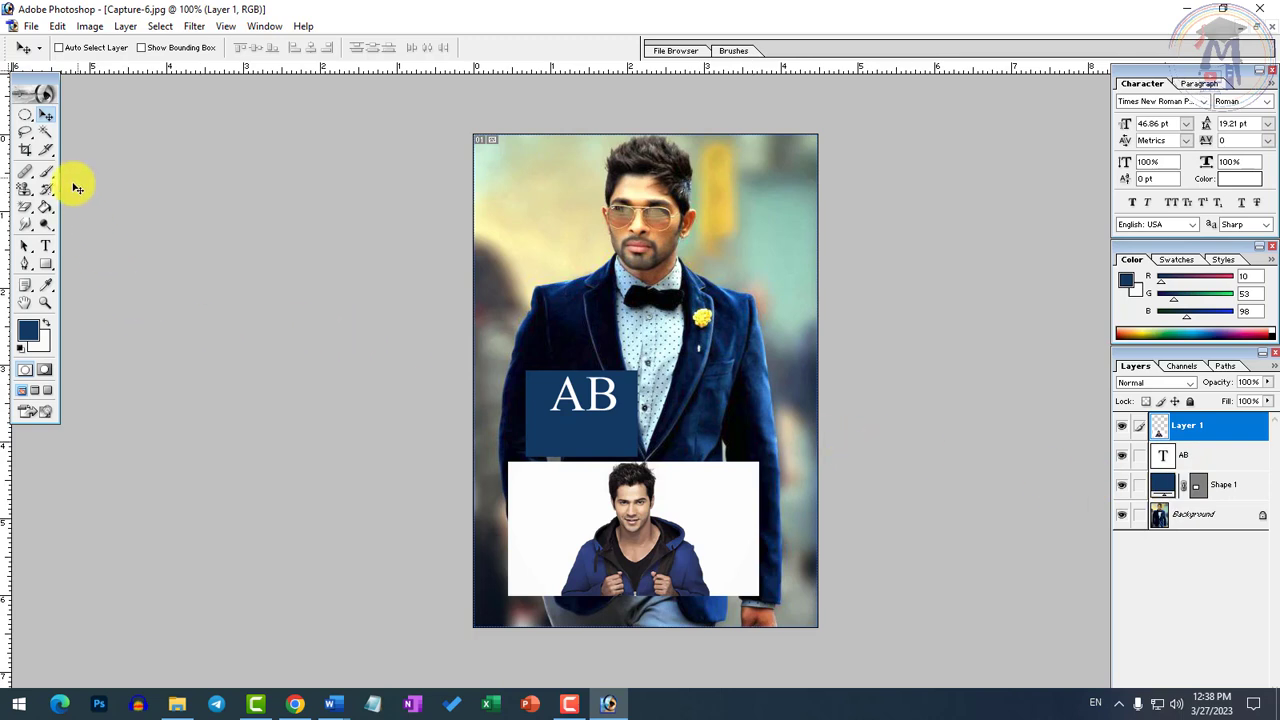
{"action": "mouse_move", "coordinate": [47, 174]}
{"action": "left_mouse_down"}
{"action": "mouse_move", "coordinate": [98, 190]}
{"action": "mouse_move", "coordinate": [104, 174]}
{"action": "left_mouse_up"}
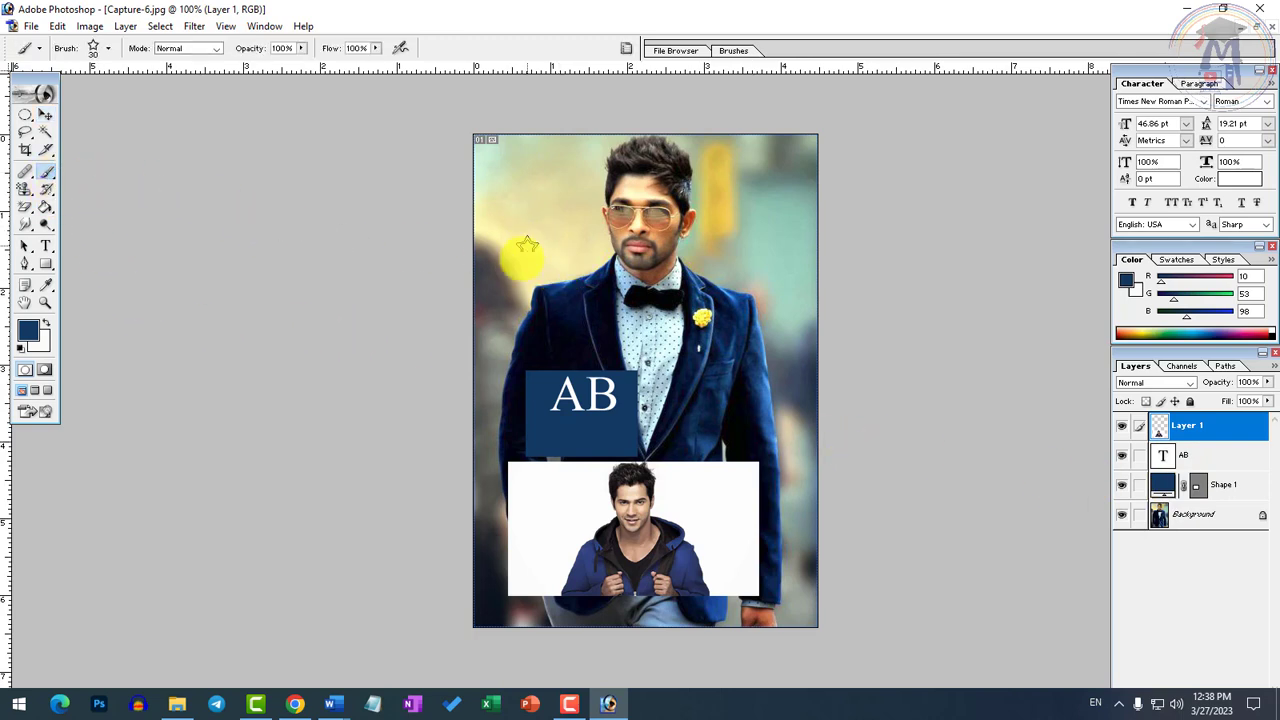
Try a stroke of dark blue stars across the photo on Layer 1 and undo it.
{"action": "mouse_move", "coordinate": [527, 245]}
{"action": "left_mouse_down"}
{"action": "mouse_move", "coordinate": [550, 322]}
{"action": "mouse_move", "coordinate": [603, 303]}
{"action": "mouse_move", "coordinate": [754, 297]}
{"action": "mouse_move", "coordinate": [789, 247]}
{"action": "mouse_move", "coordinate": [773, 190]}
{"action": "left_mouse_up"}
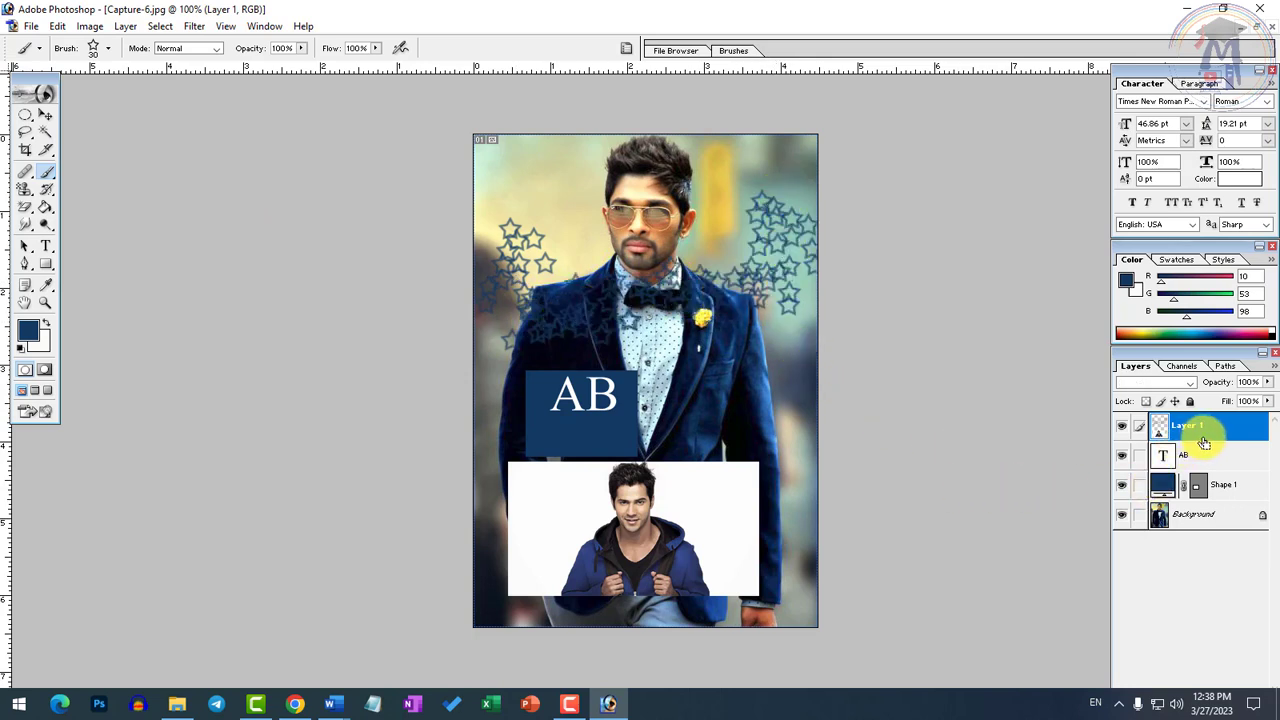
{"action": "key", "text": "ctrl+z"}
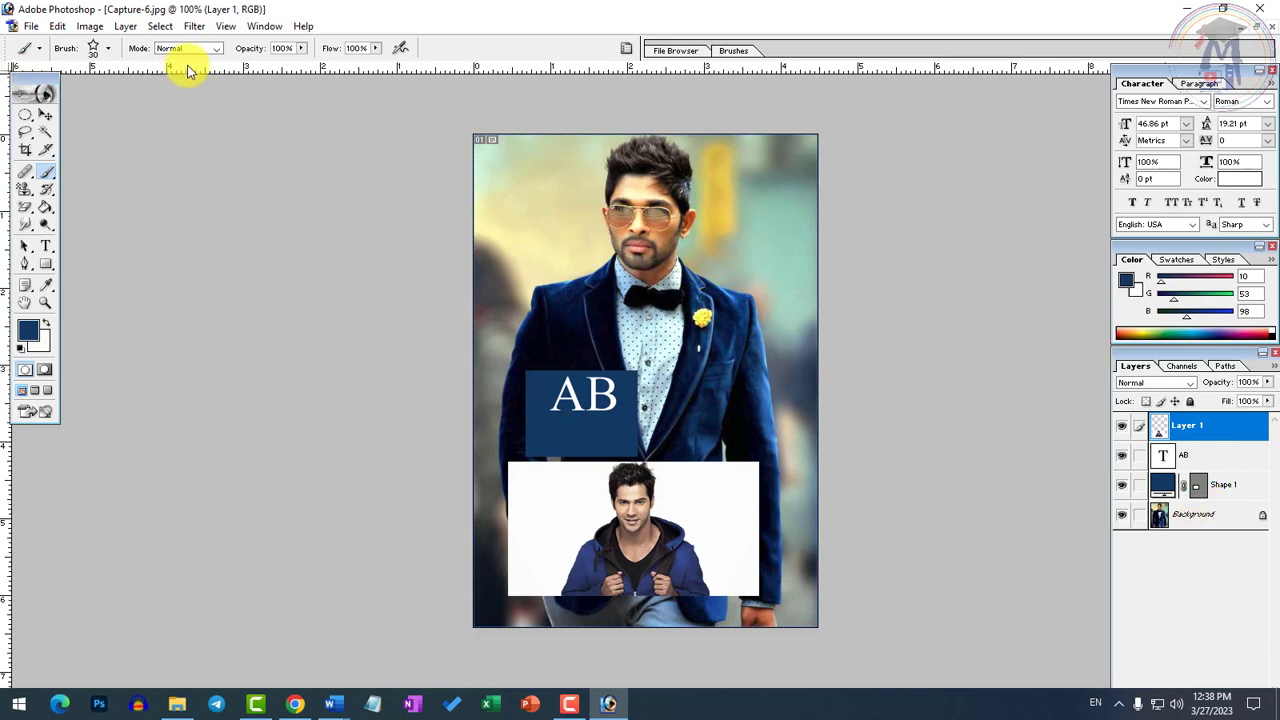
Add a new empty layer above Layer 1, keeping the default layer settings.
{"action": "left_click", "coordinate": [128, 27]}
{"action": "mouse_move", "coordinate": [183, 47]}
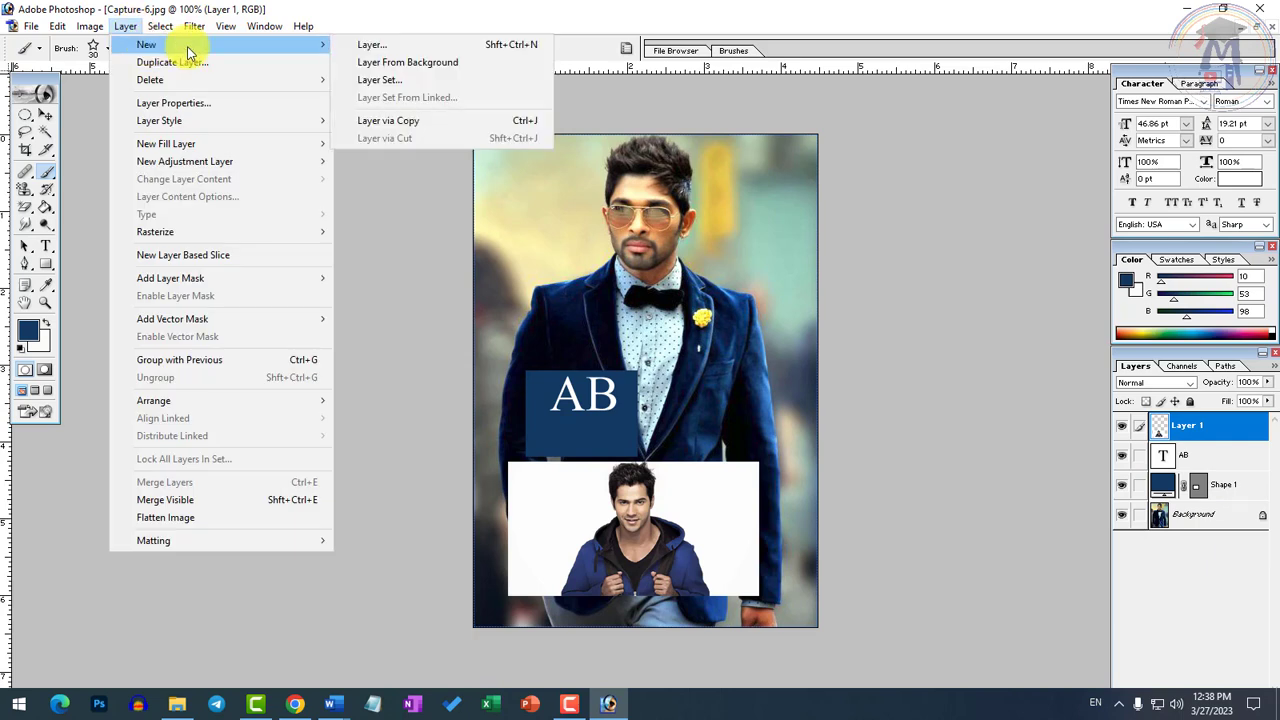
{"action": "left_click", "coordinate": [500, 52]}
{"action": "left_click", "coordinate": [757, 318]}
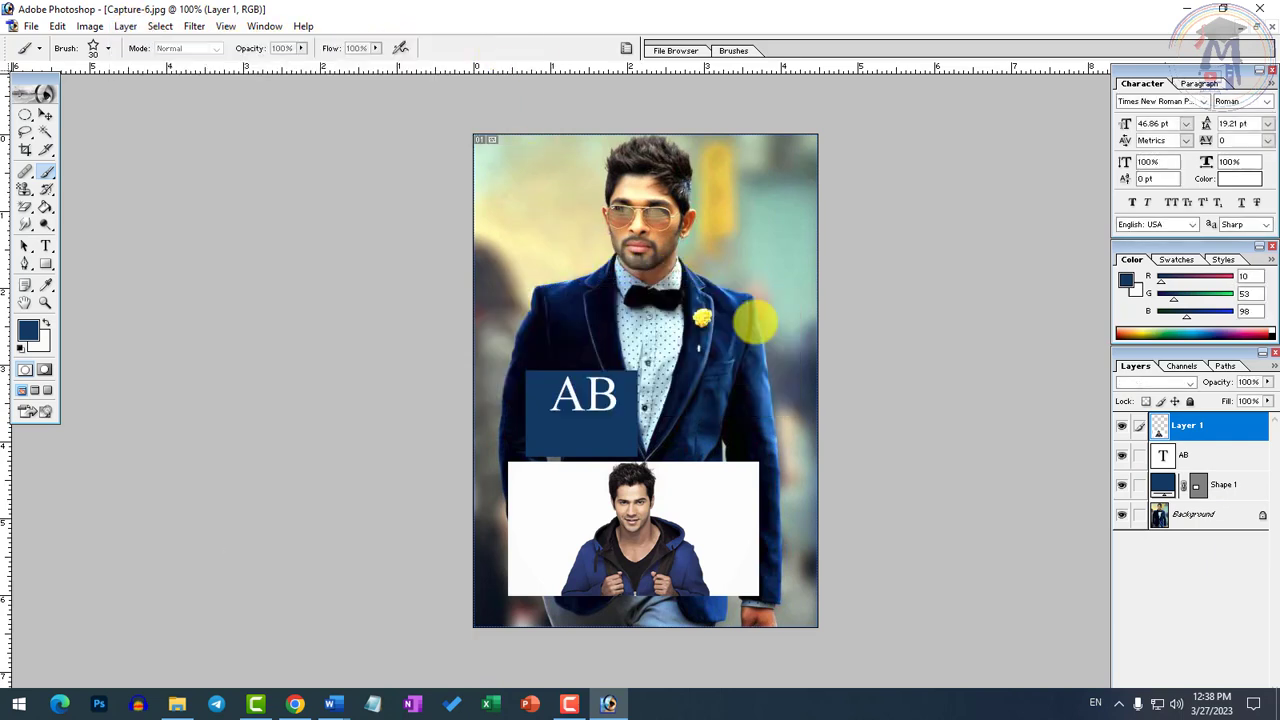
Set the foreground colour to black (000000) and paint stars over the upper two thirds of the photo on Layer 2.
{"action": "left_click", "coordinate": [27, 328]}
{"action": "left_click_drag", "start_coordinate": [636, 367], "coordinate": [324, 540]}
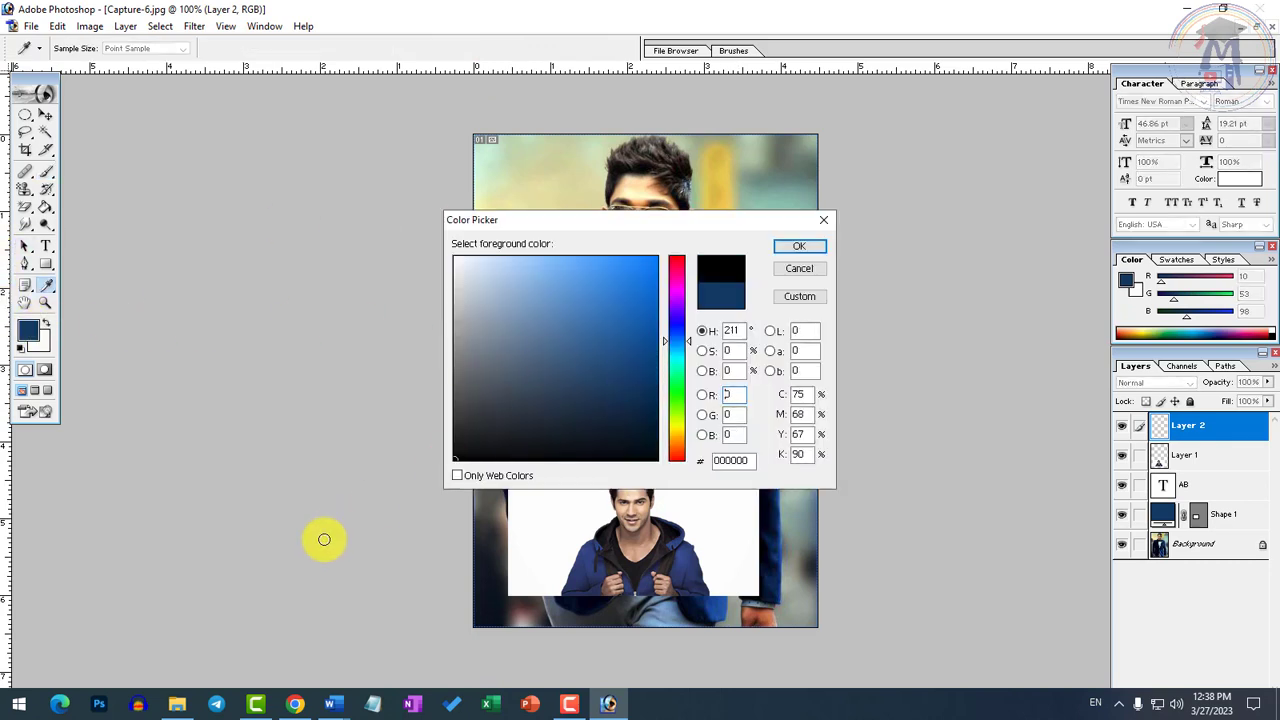
{"action": "left_click", "coordinate": [807, 247]}
{"action": "mouse_move", "coordinate": [600, 290]}
{"action": "left_mouse_down"}
{"action": "mouse_move", "coordinate": [486, 157]}
{"action": "mouse_move", "coordinate": [686, 106]}
{"action": "mouse_move", "coordinate": [729, 266]}
{"action": "mouse_move", "coordinate": [493, 370]}
{"action": "mouse_move", "coordinate": [777, 331]}
{"action": "mouse_move", "coordinate": [697, 343]}
{"action": "mouse_move", "coordinate": [505, 225]}
{"action": "mouse_move", "coordinate": [615, 128]}
{"action": "mouse_move", "coordinate": [779, 242]}
{"action": "mouse_move", "coordinate": [768, 342]}
{"action": "mouse_move", "coordinate": [795, 348]}
{"action": "mouse_move", "coordinate": [399, 448]}
{"action": "mouse_move", "coordinate": [459, 205]}
{"action": "mouse_move", "coordinate": [482, 342]}
{"action": "mouse_move", "coordinate": [551, 137]}
{"action": "mouse_move", "coordinate": [513, 328]}
{"action": "mouse_move", "coordinate": [734, 369]}
{"action": "mouse_move", "coordinate": [409, 420]}
{"action": "mouse_move", "coordinate": [803, 434]}
{"action": "mouse_move", "coordinate": [668, 305]}
{"action": "left_mouse_up"}
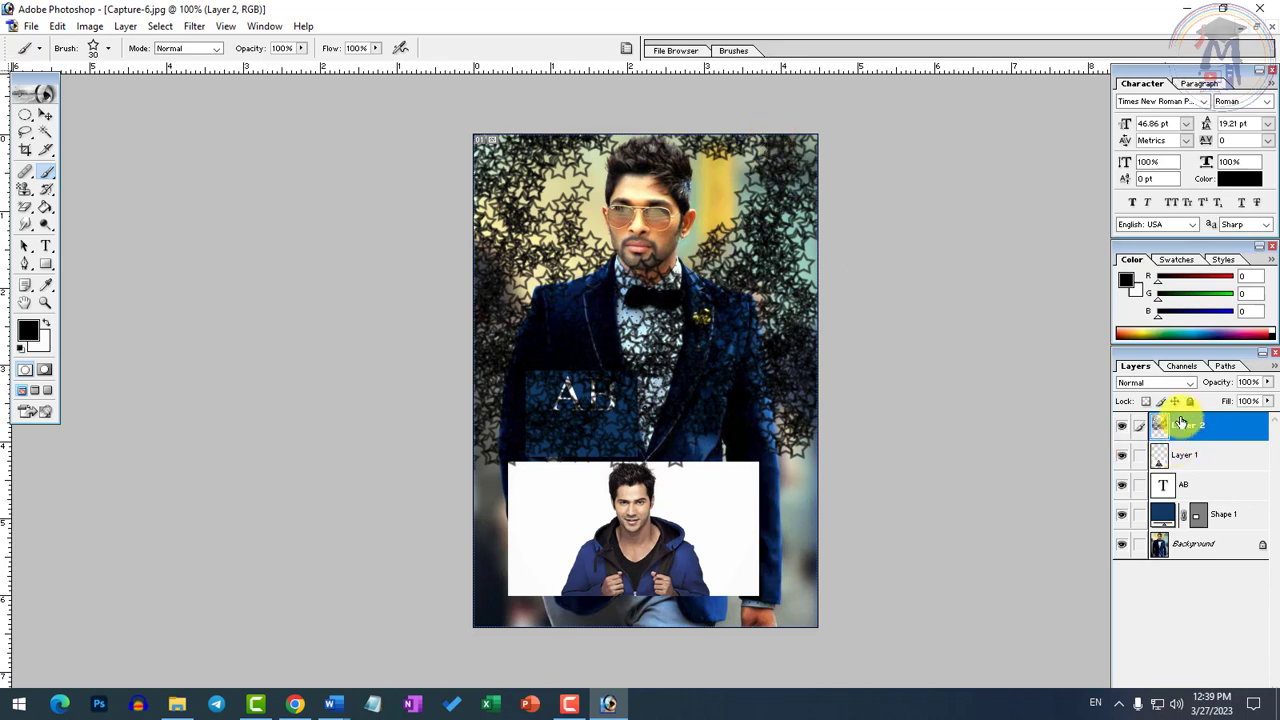
Try moving the painted star layer around over the photo with the Move tool.
{"action": "left_click", "coordinate": [45, 114]}
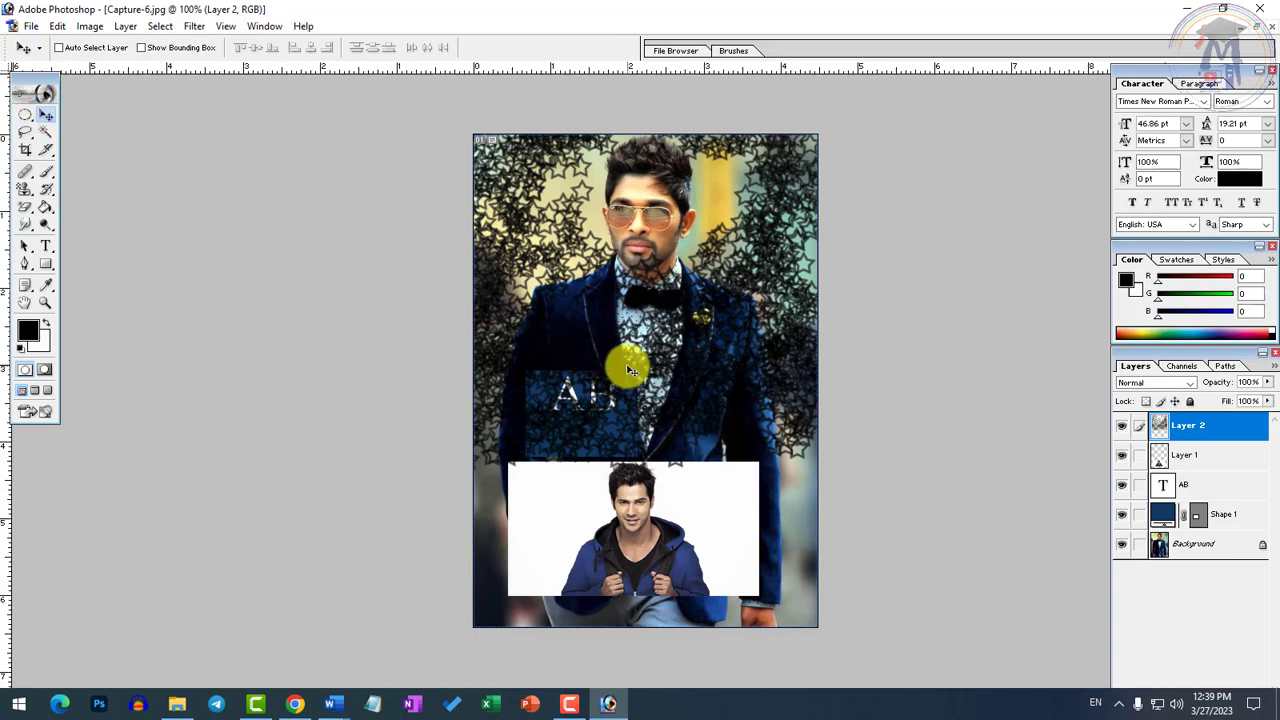
{"action": "left_click_drag", "start_coordinate": [631, 371], "coordinate": [676, 427]}
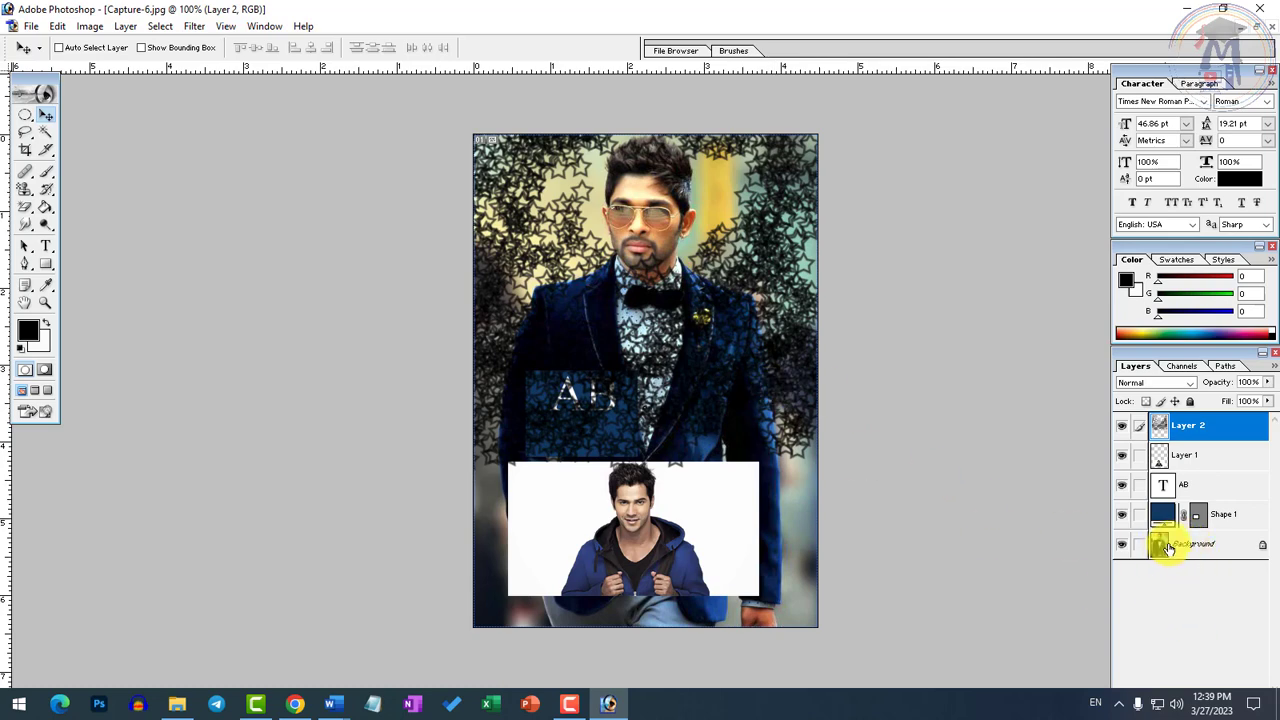
{"action": "left_click_drag", "start_coordinate": [800, 404], "coordinate": [765, 395]}
Duplicate the star layer as Layer 2 copy.
{"action": "left_click", "coordinate": [125, 26]}
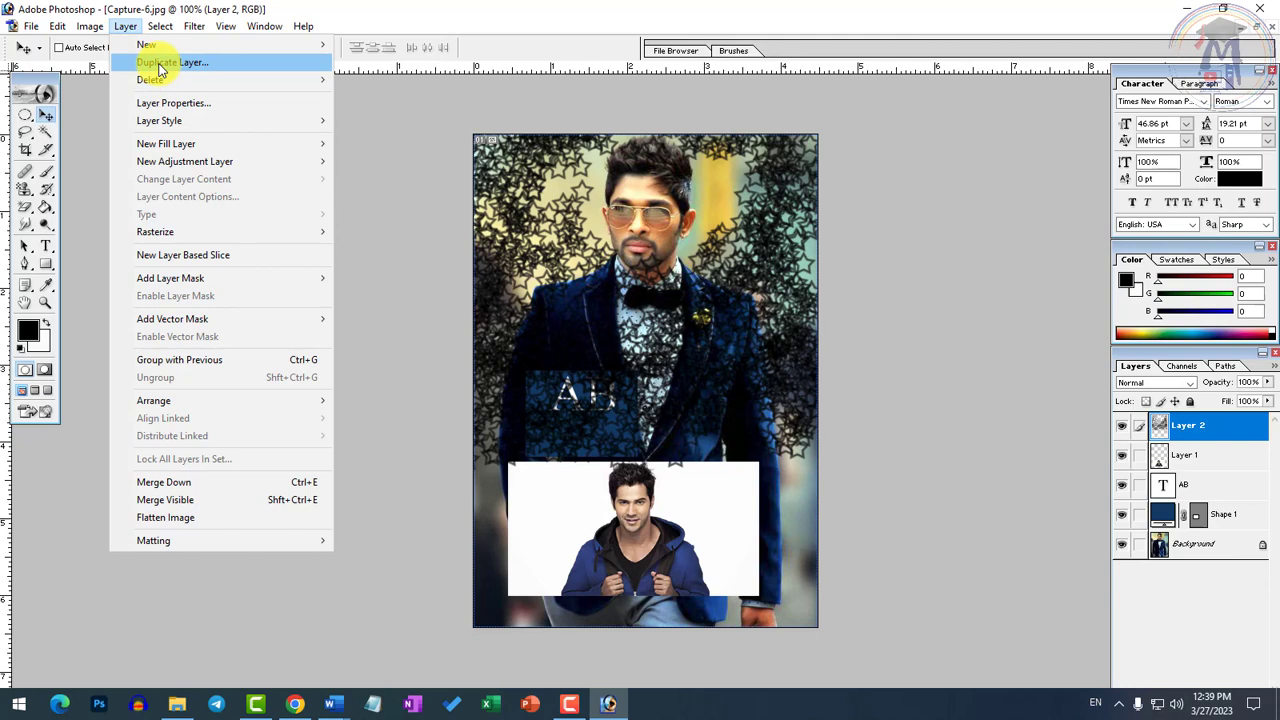
{"action": "left_click", "coordinate": [243, 63]}
{"action": "left_click", "coordinate": [772, 313]}
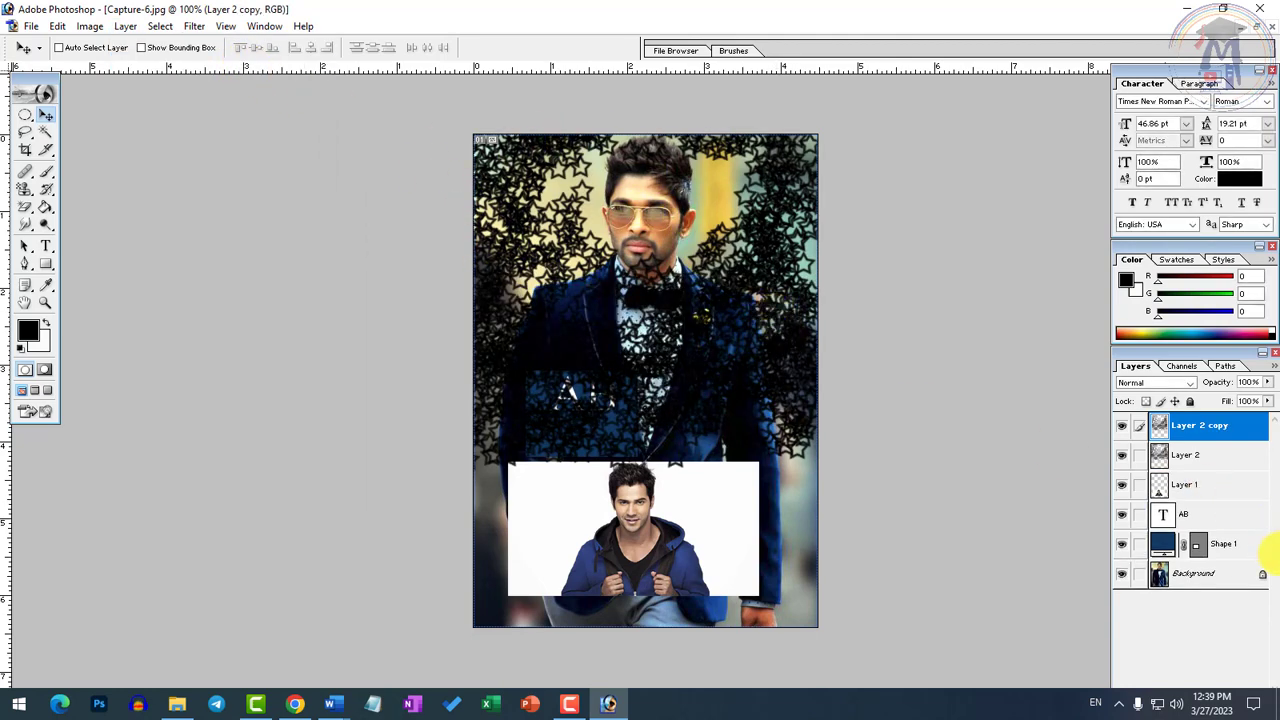
Try moving the duplicated star layer down over the small portrait and undo the move.
{"action": "left_click_drag", "start_coordinate": [743, 400], "coordinate": [766, 549]}
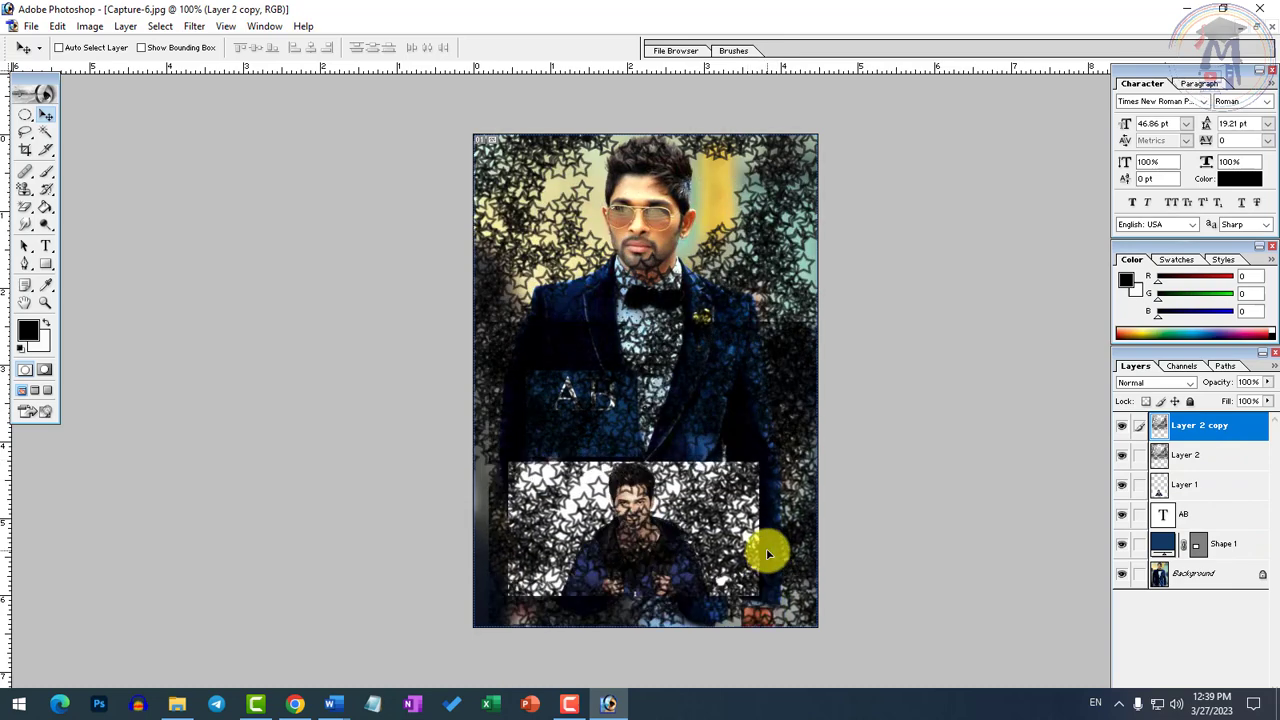
{"action": "key", "text": "ctrl+z"}
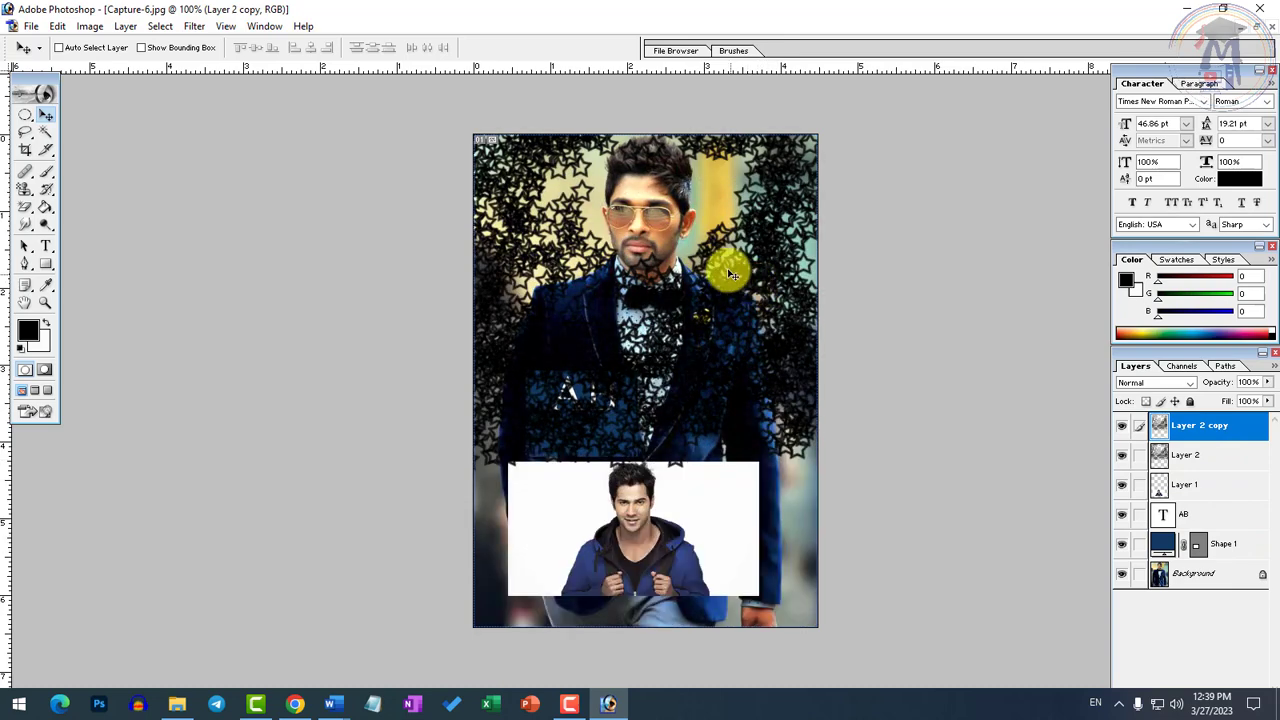
{"action": "left_click", "coordinate": [89, 26]}
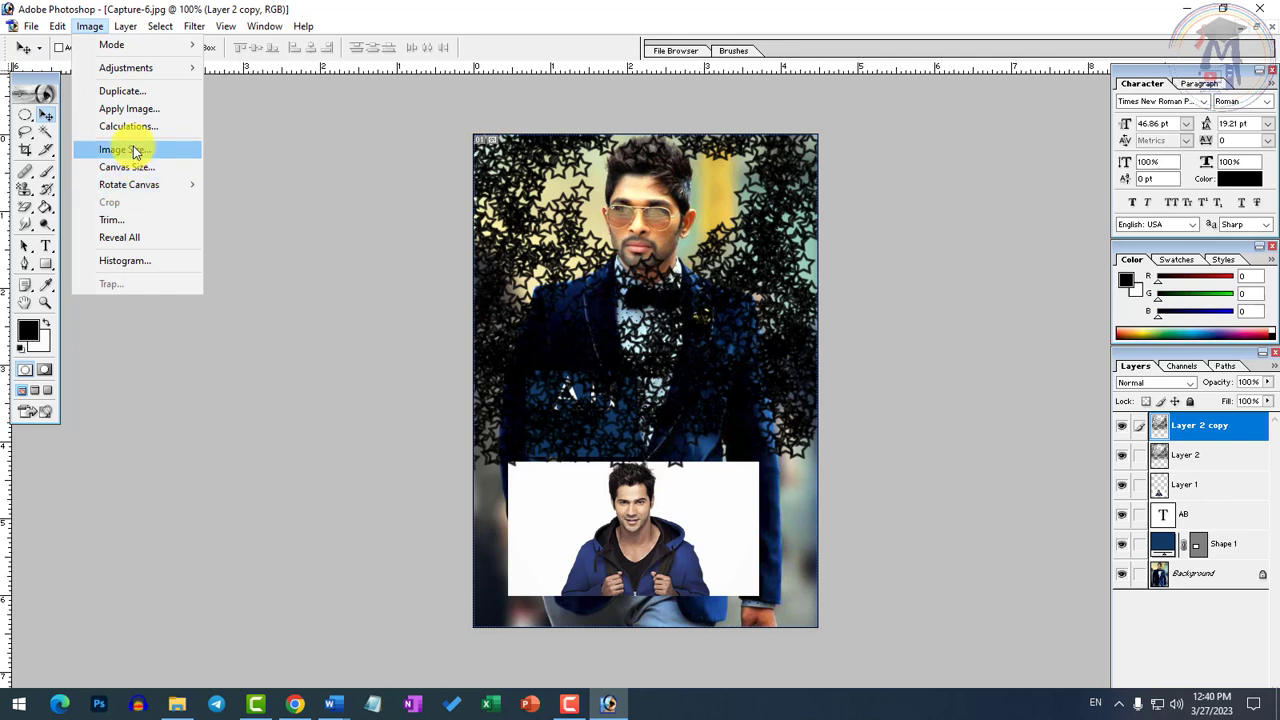
Look at the image commands and the marquee tool variants, and activate the Crop tool.
{"action": "mouse_move", "coordinate": [135, 190]}
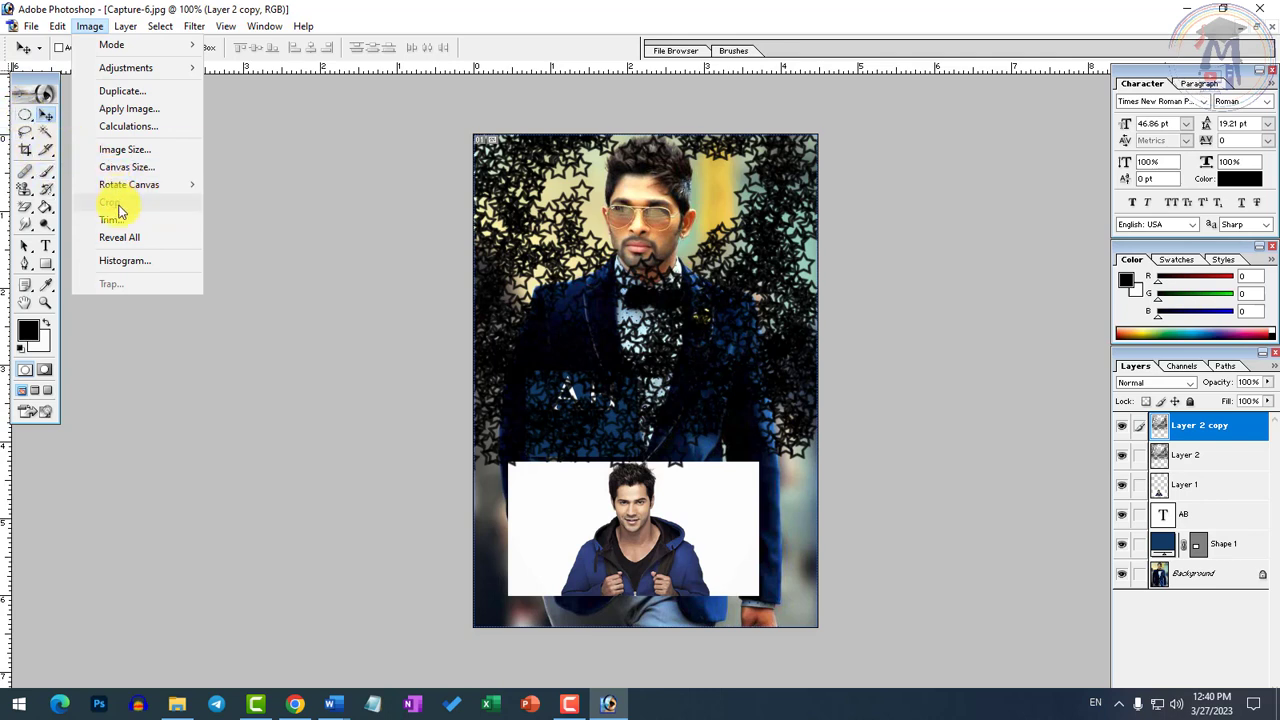
{"action": "left_click", "coordinate": [27, 150]}
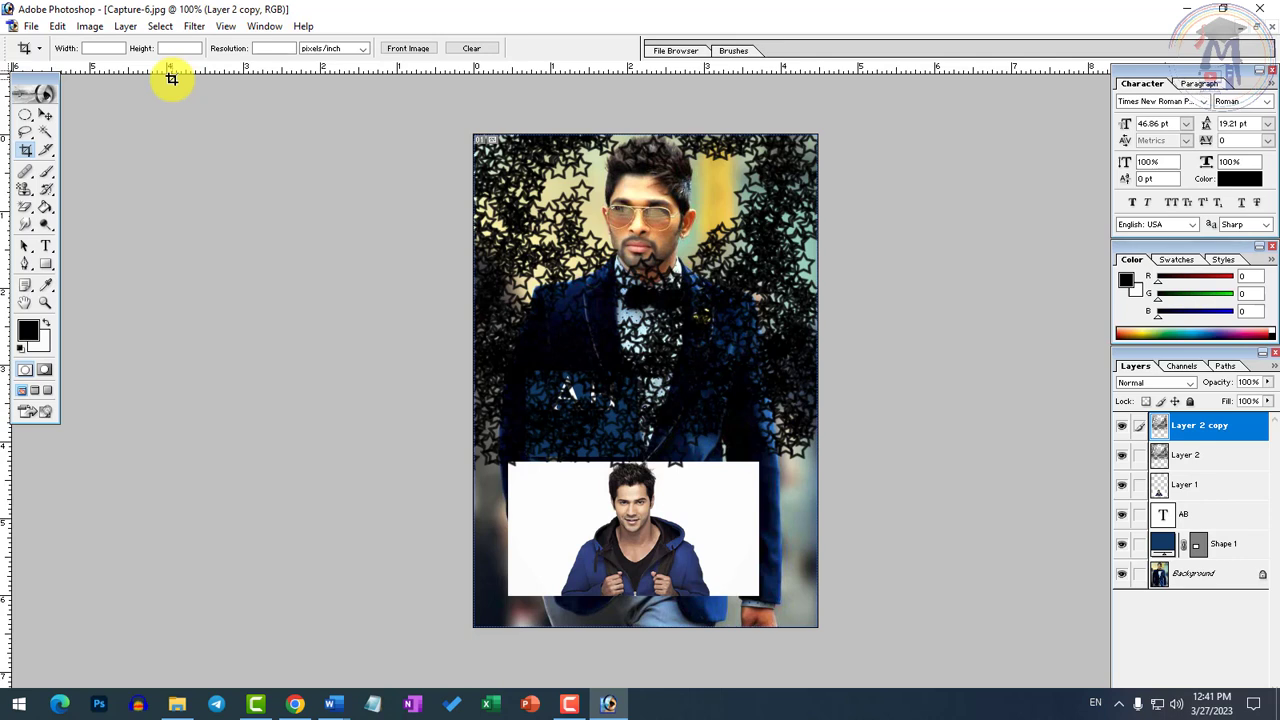
{"action": "left_click", "coordinate": [27, 116]}
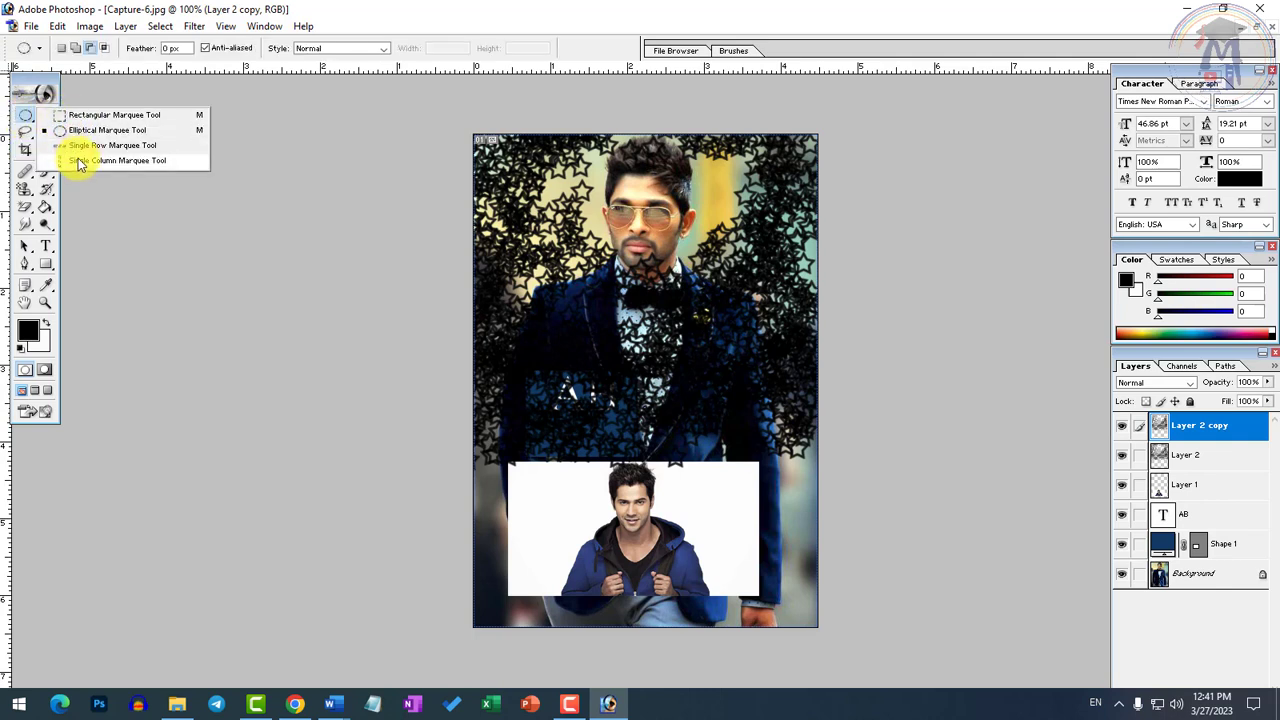
{"action": "left_click", "coordinate": [23, 154]}
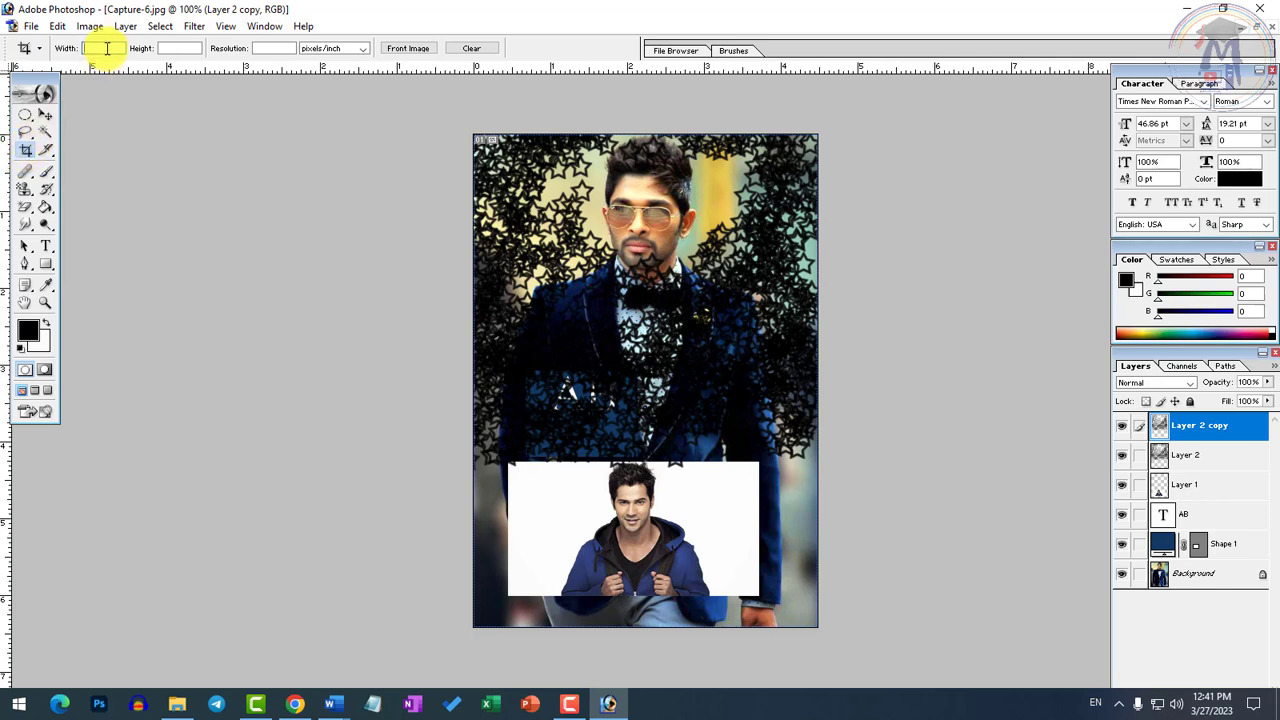
Undo the added star, image, text and shape layers back to the single Background photo.
{"action": "key", "text": "ctrl+alt+z"}
{"action": "key", "text": "ctrl+alt+z"}
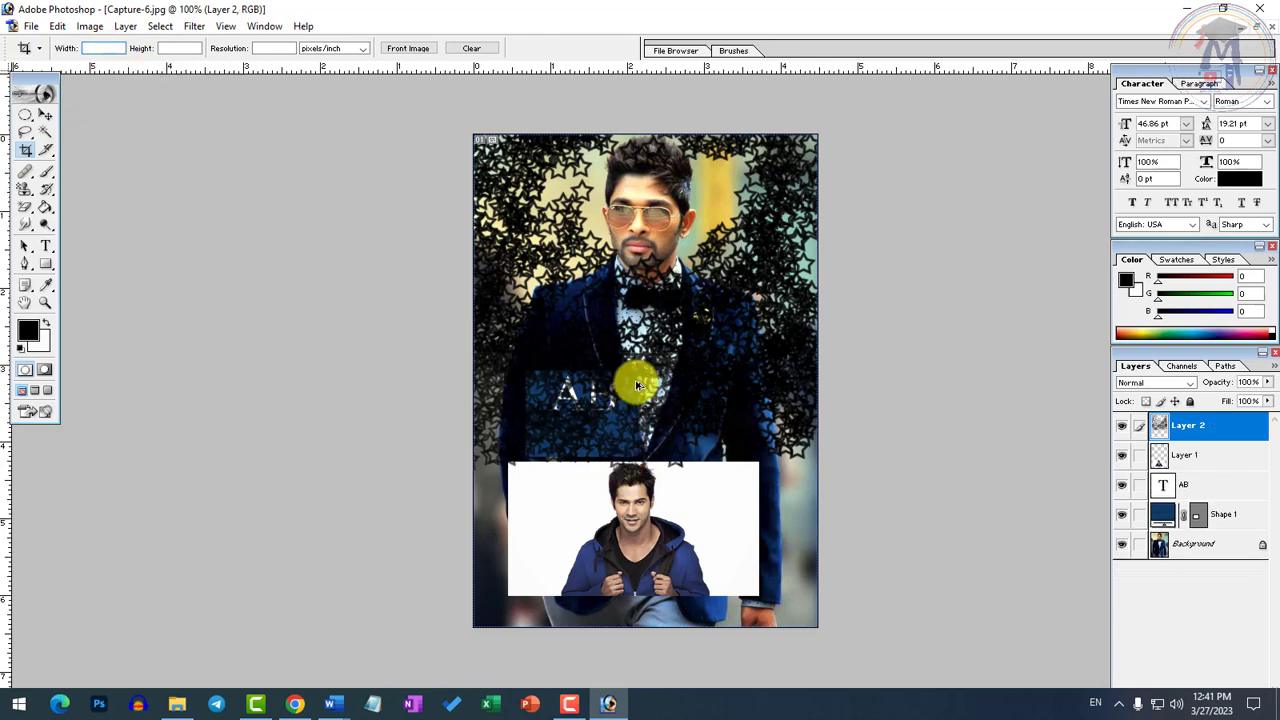
{"action": "key", "text": "ctrl+alt+z"}
{"action": "key", "text": "ctrl+alt+z"}
{"action": "key", "text": "ctrl+alt+z"}
{"action": "key", "text": "ctrl+alt+z"}
{"action": "key", "text": "ctrl+alt+z"}
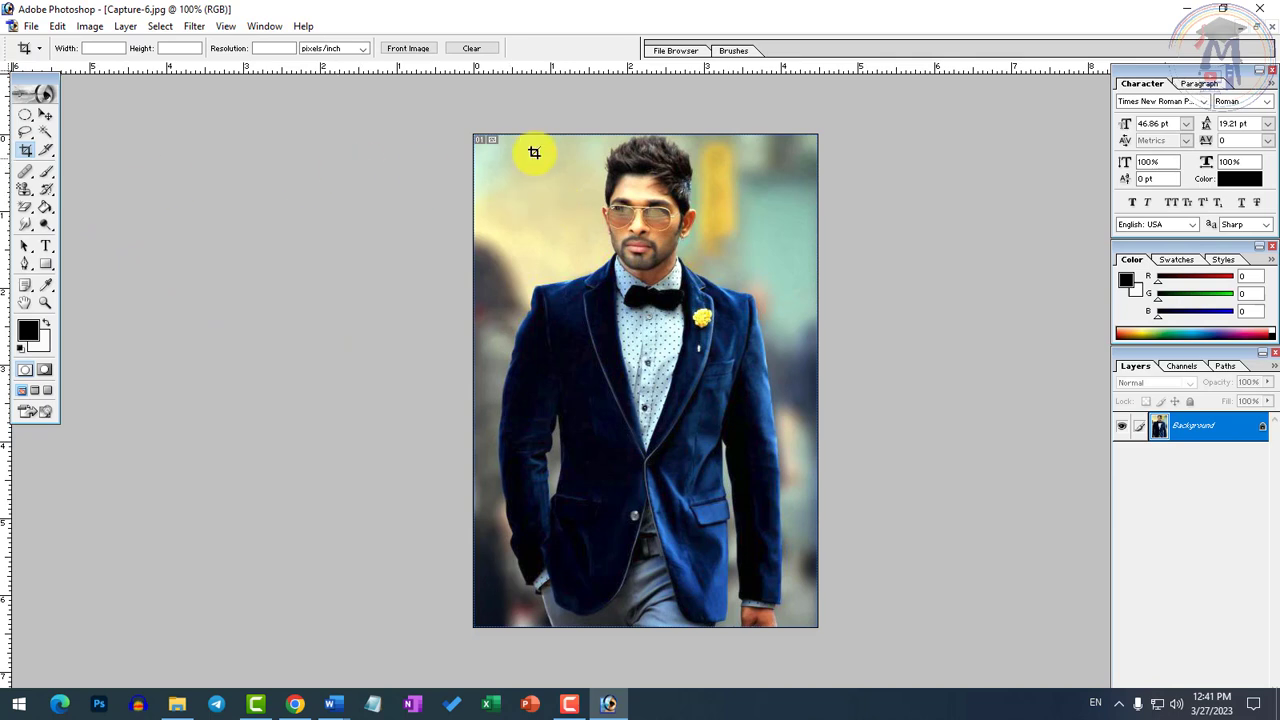
Check the photo's document width, height and resolution in the Image Size dialog.
{"action": "left_click", "coordinate": [90, 26]}
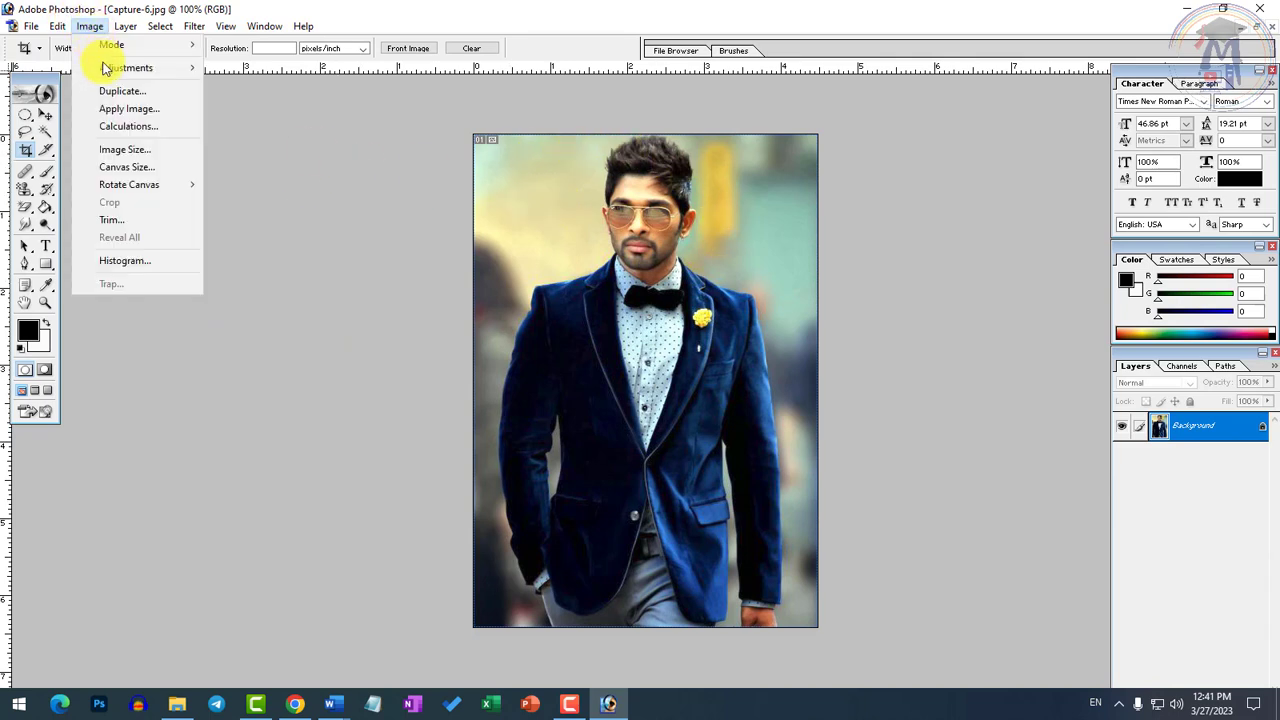
{"action": "left_click", "coordinate": [129, 152]}
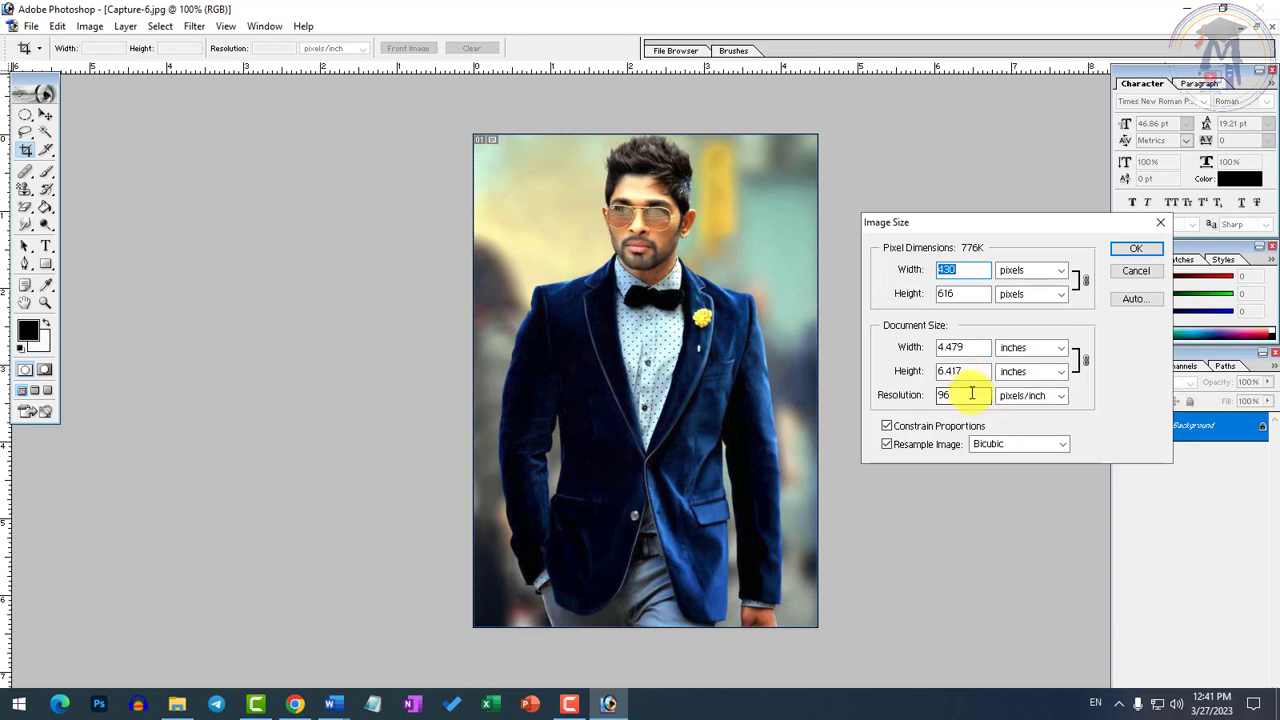
{"action": "double_click", "coordinate": [948, 395]}
{"action": "left_click", "coordinate": [966, 348]}
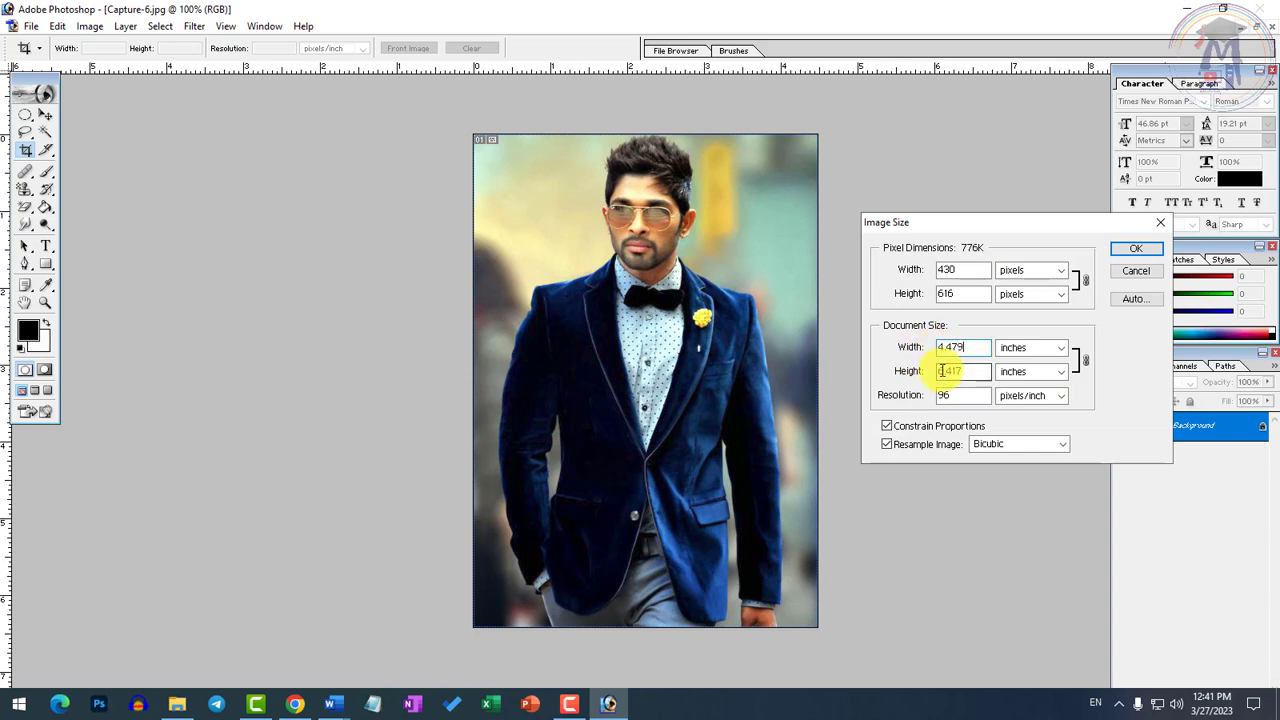
{"action": "double_click", "coordinate": [950, 395]}
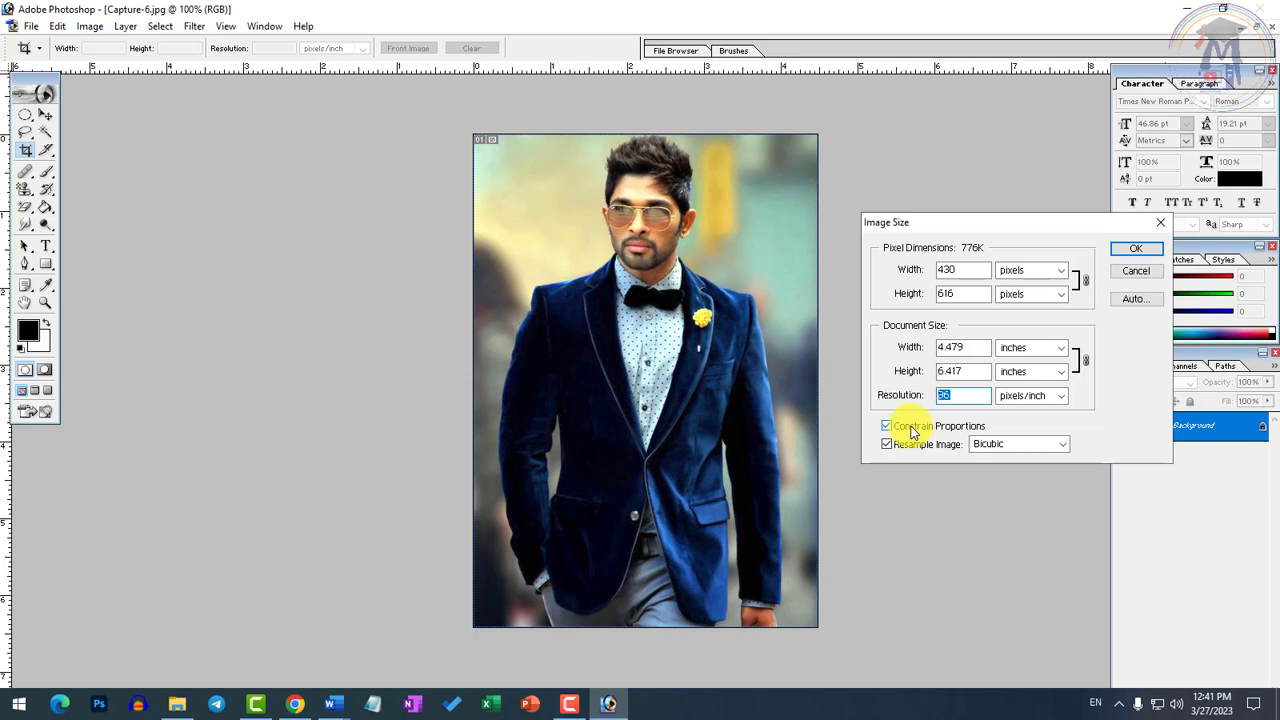
{"action": "left_click", "coordinate": [970, 396]}
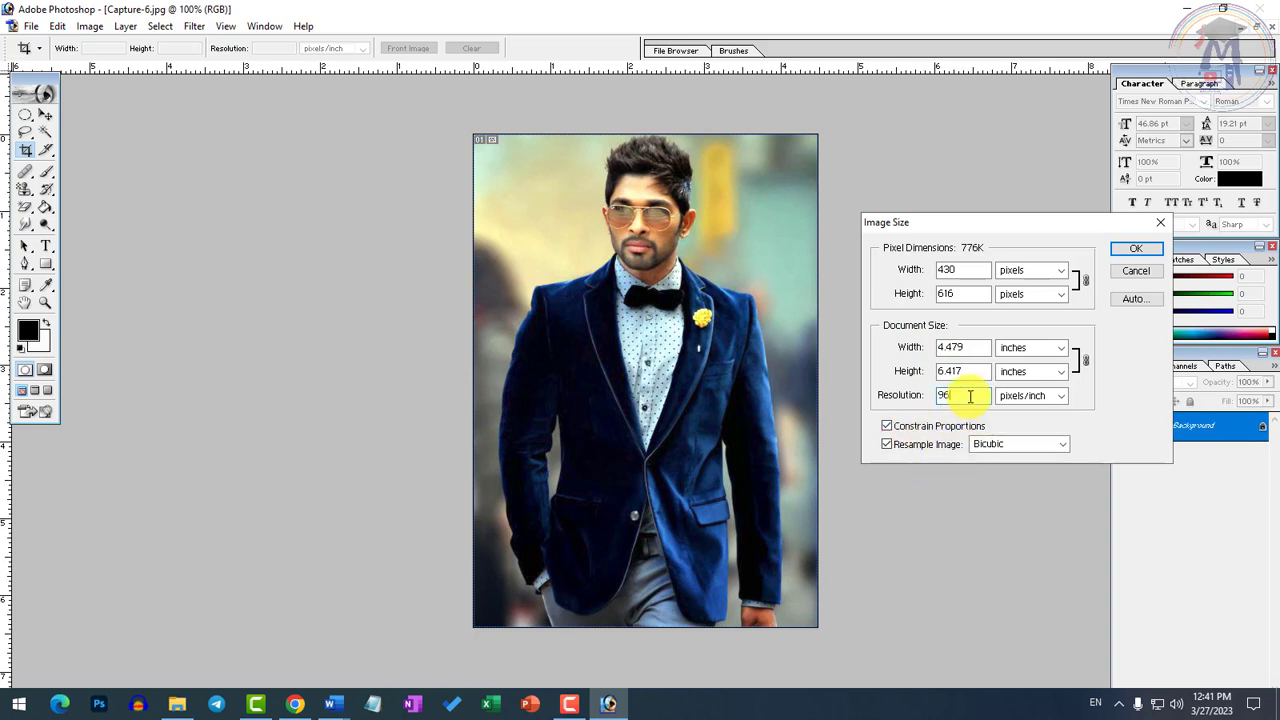
{"action": "left_click", "coordinate": [1132, 249]}
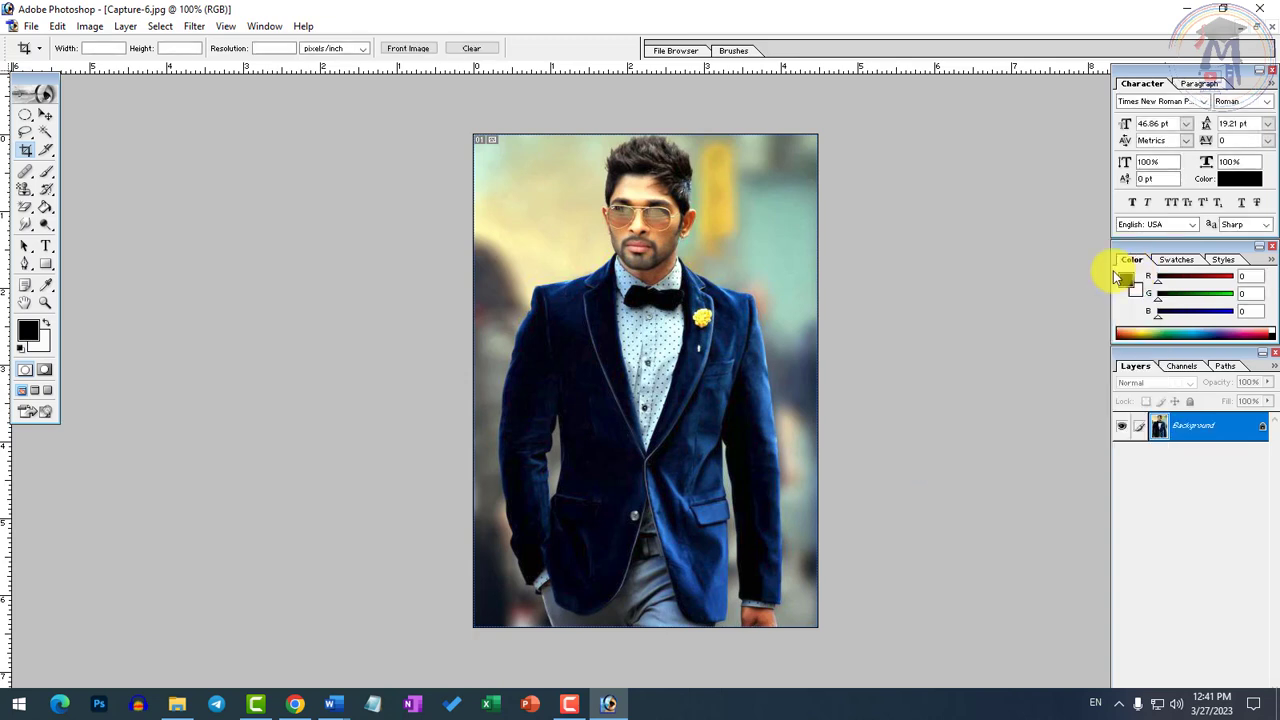
Set the Crop tool to a fixed size of 10 in wide by 16 in high at 150 pixels/inch.
{"action": "left_click", "coordinate": [100, 48]}
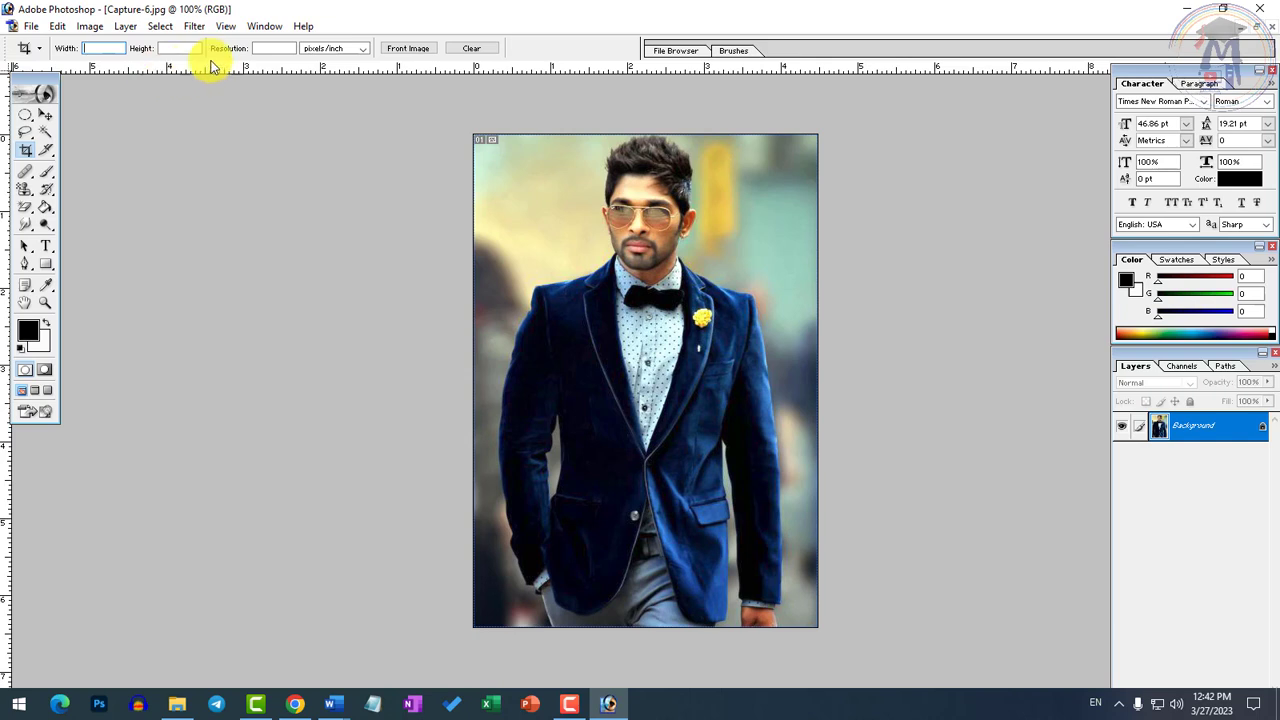
{"action": "left_click", "coordinate": [272, 47]}
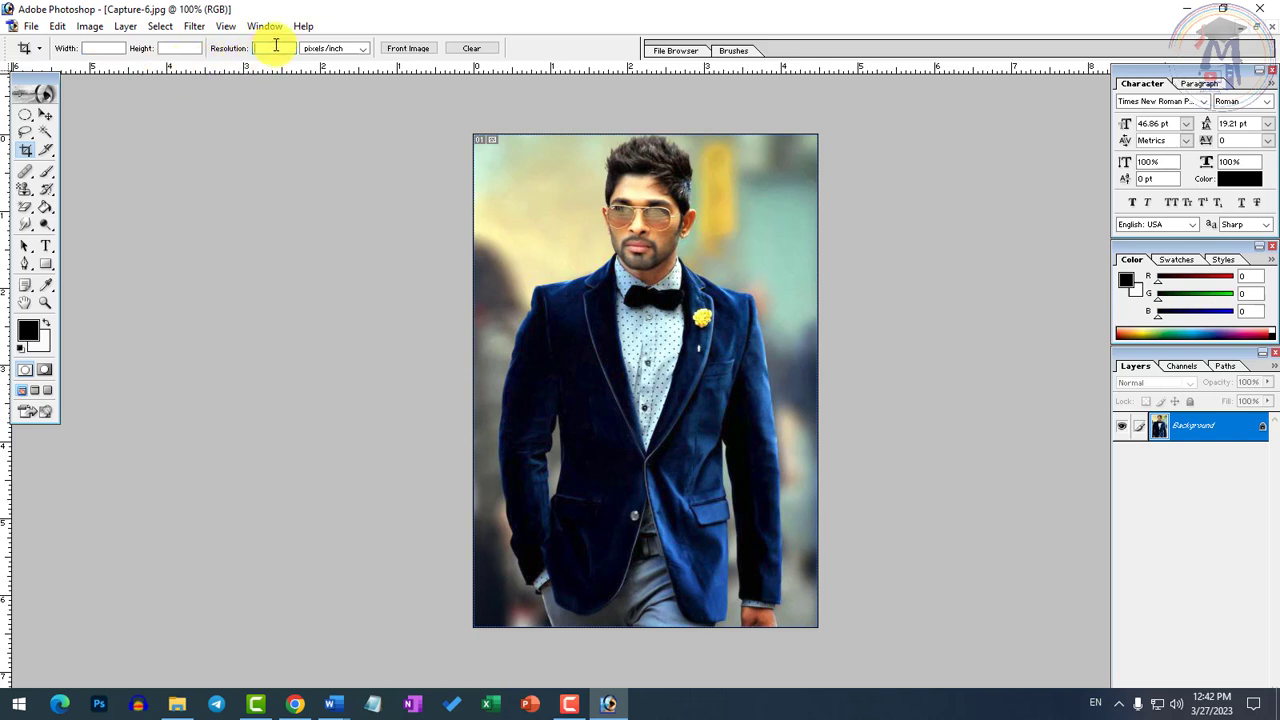
{"action": "left_click", "coordinate": [95, 48]}
{"action": "type", "text": "10"}
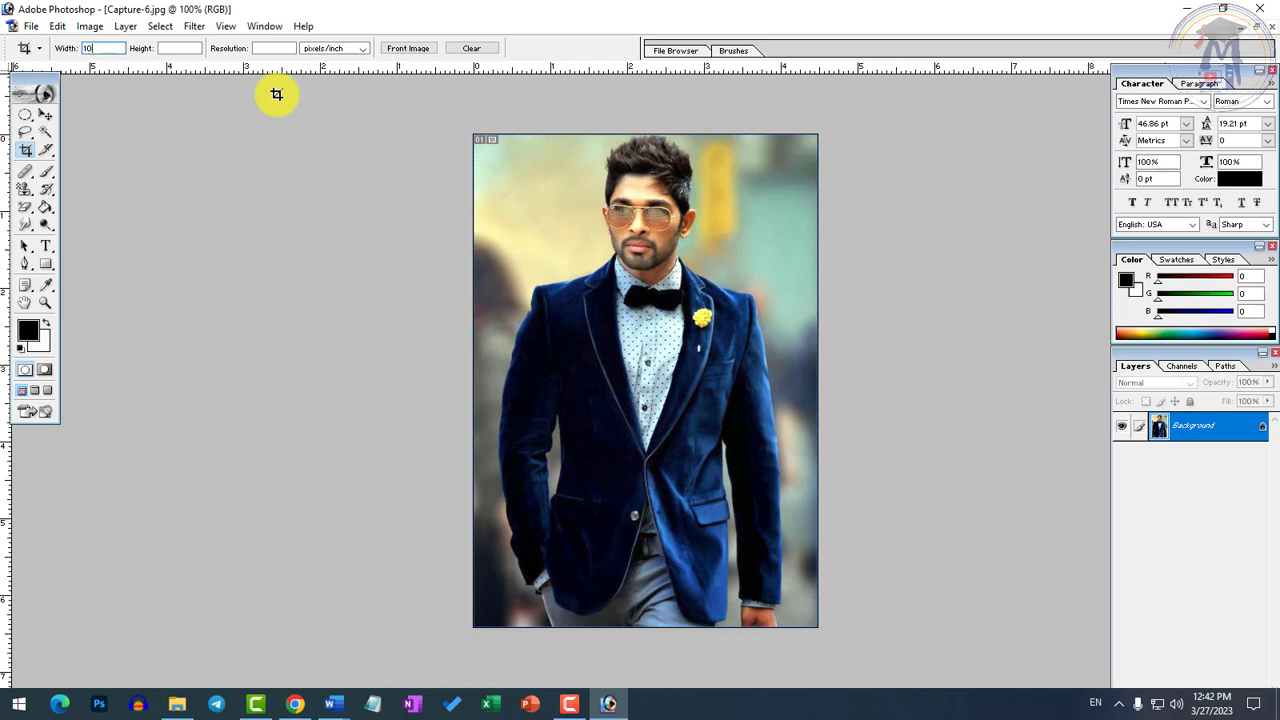
{"action": "key", "text": "Tab"}
{"action": "type", "text": "16"}
{"action": "key", "text": "Tab"}
{"action": "type", "text": "150"}
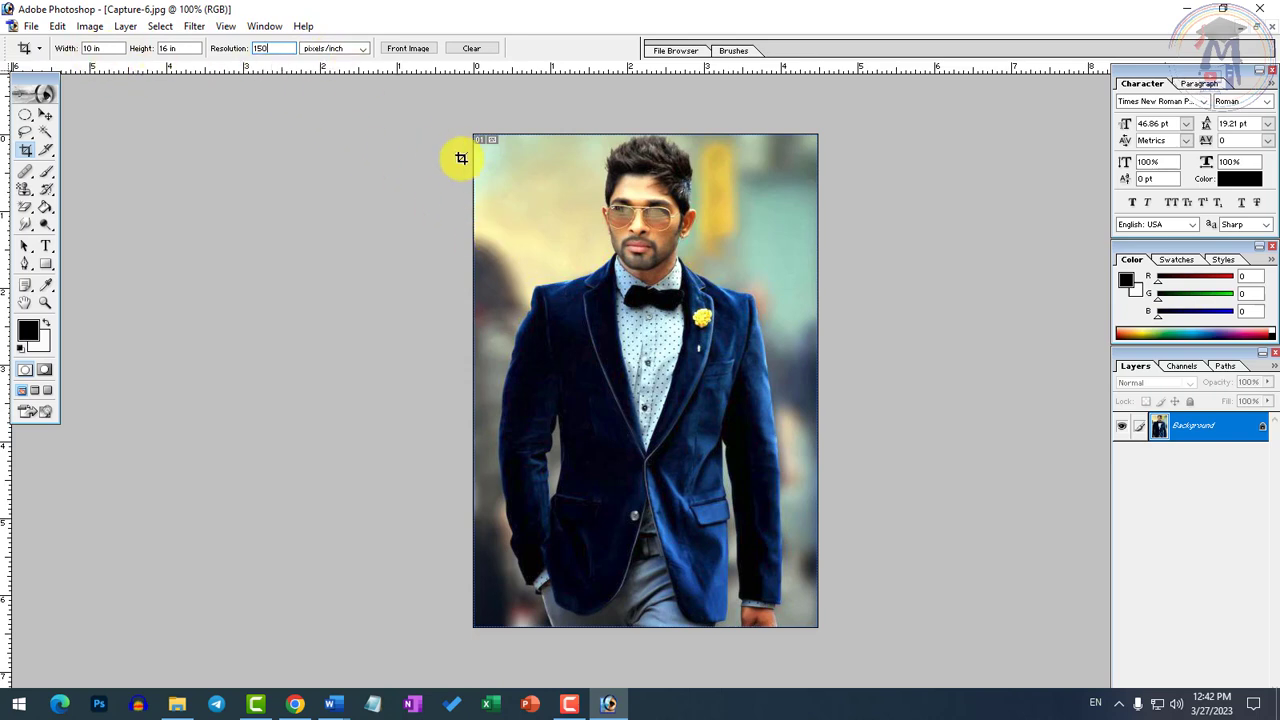
Crop the photo over its full height with the fixed-ratio frame centred on the man, and fit the result on screen.
{"action": "mouse_move", "coordinate": [476, 137]}
{"action": "left_mouse_down"}
{"action": "mouse_move", "coordinate": [808, 529]}
{"action": "mouse_move", "coordinate": [967, 645]}
{"action": "left_mouse_up"}
{"action": "left_click_drag", "start_coordinate": [614, 460], "coordinate": [628, 460]}
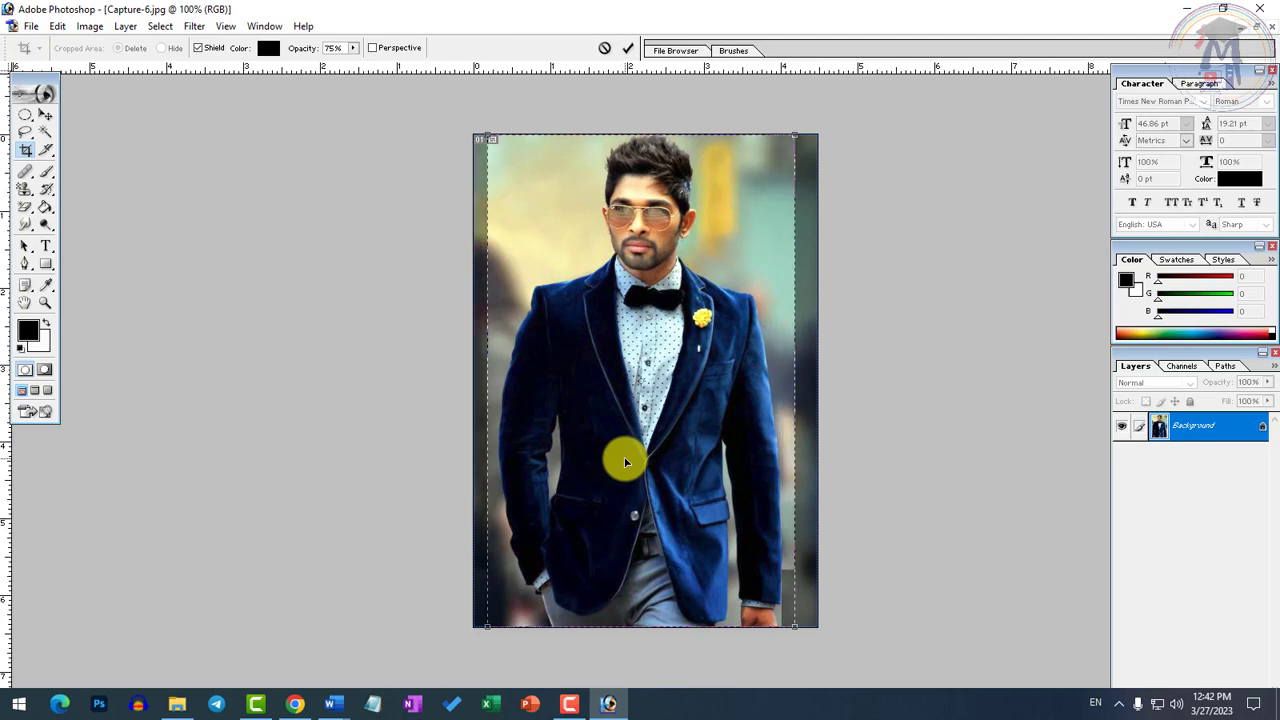
{"action": "key", "text": "Return"}
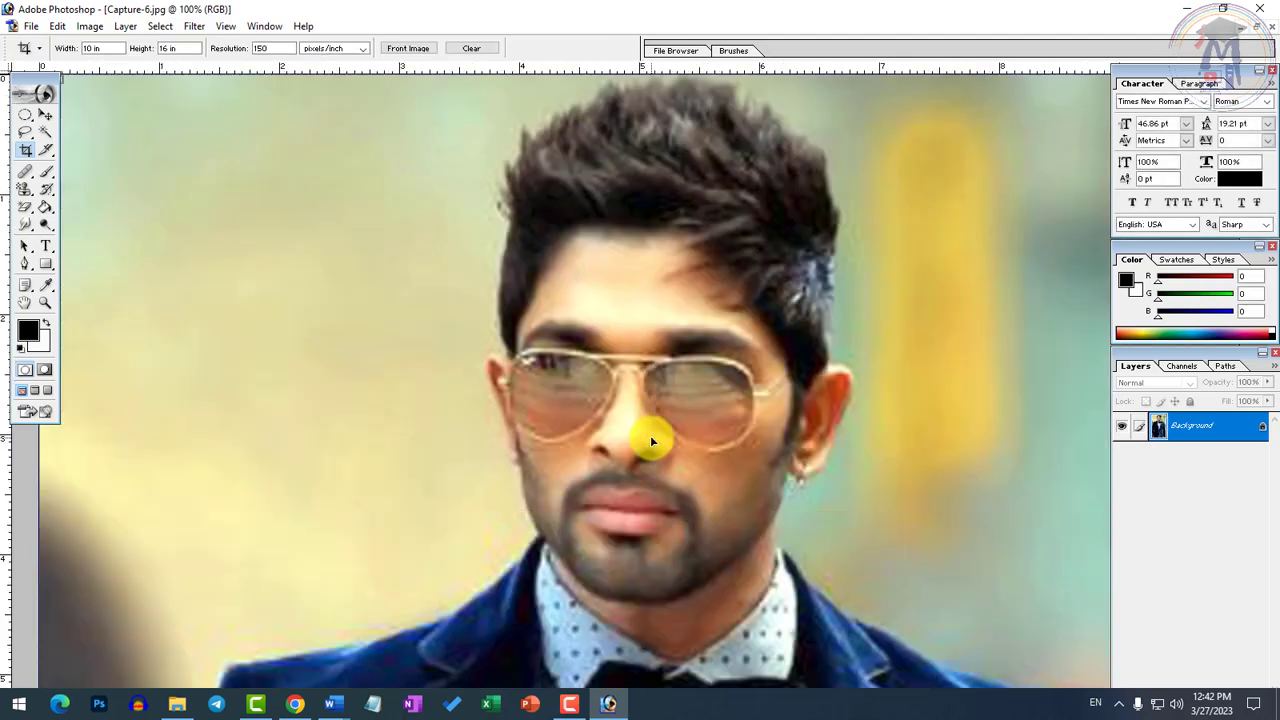
{"action": "key", "text": "ctrl+0"}
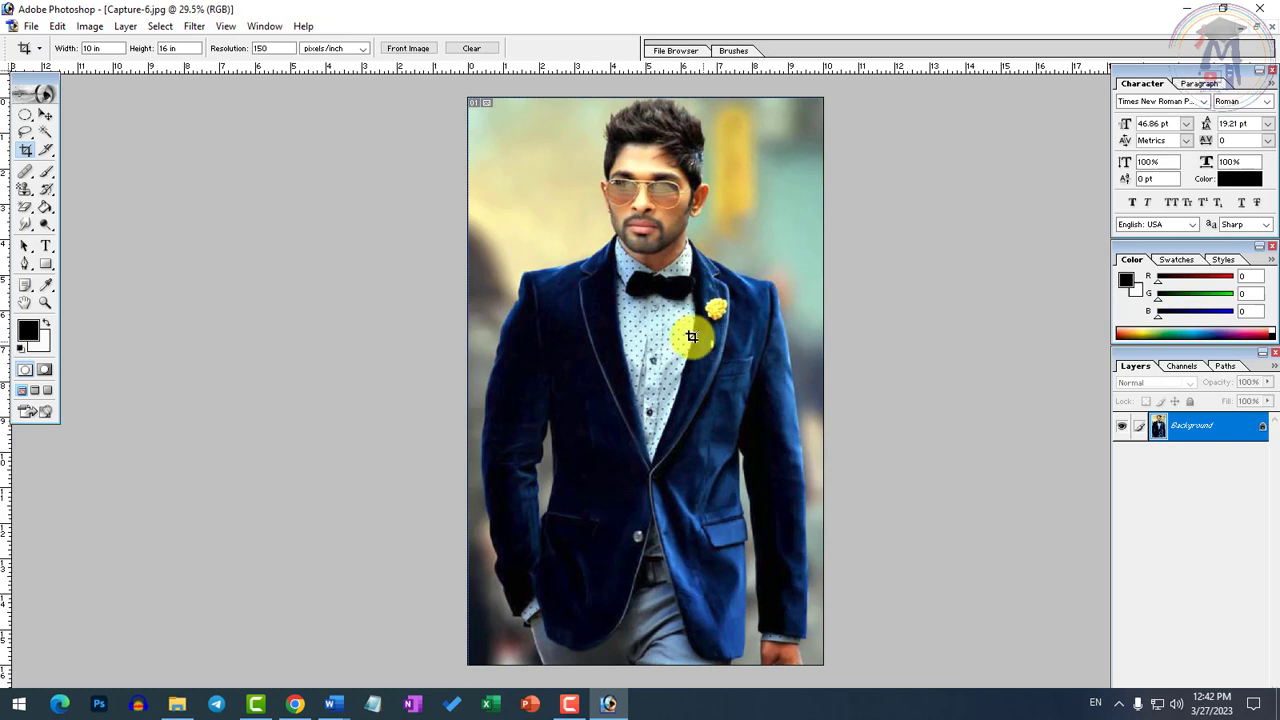
Check the cropped photo's dimensions and resolution in the Image Size dialog.
{"action": "left_click", "coordinate": [95, 26]}
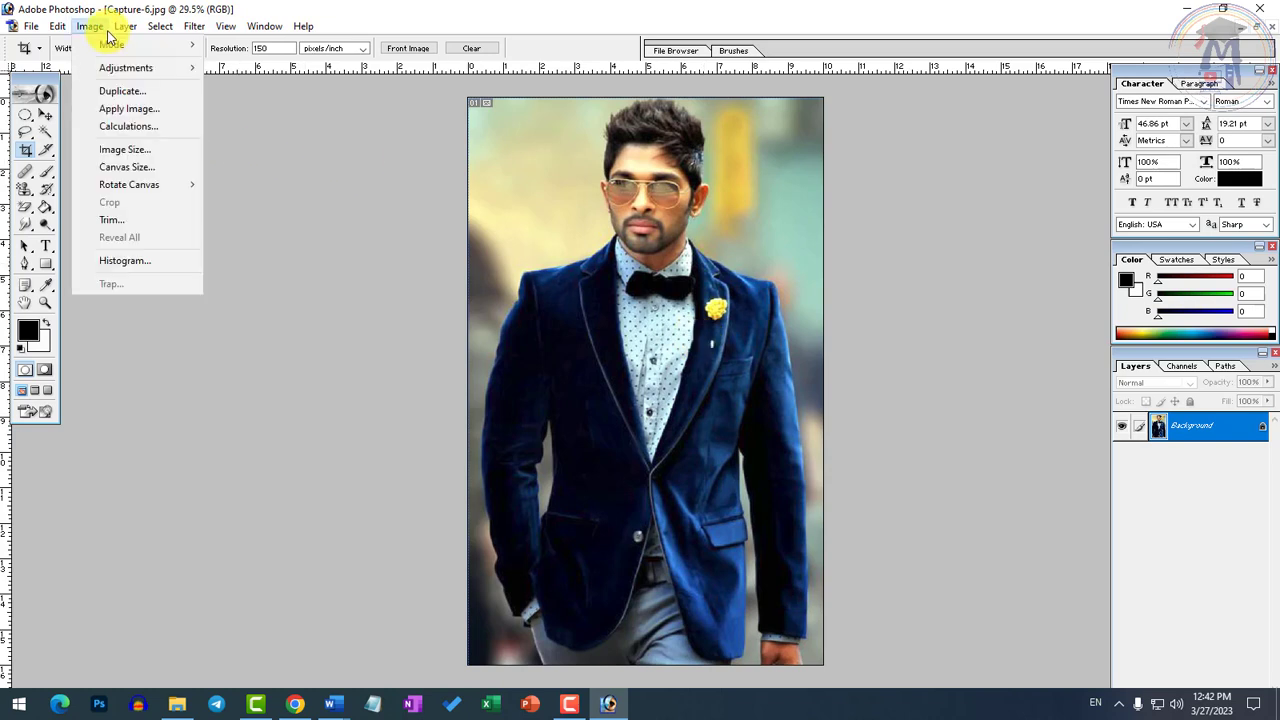
{"action": "left_click", "coordinate": [130, 158]}
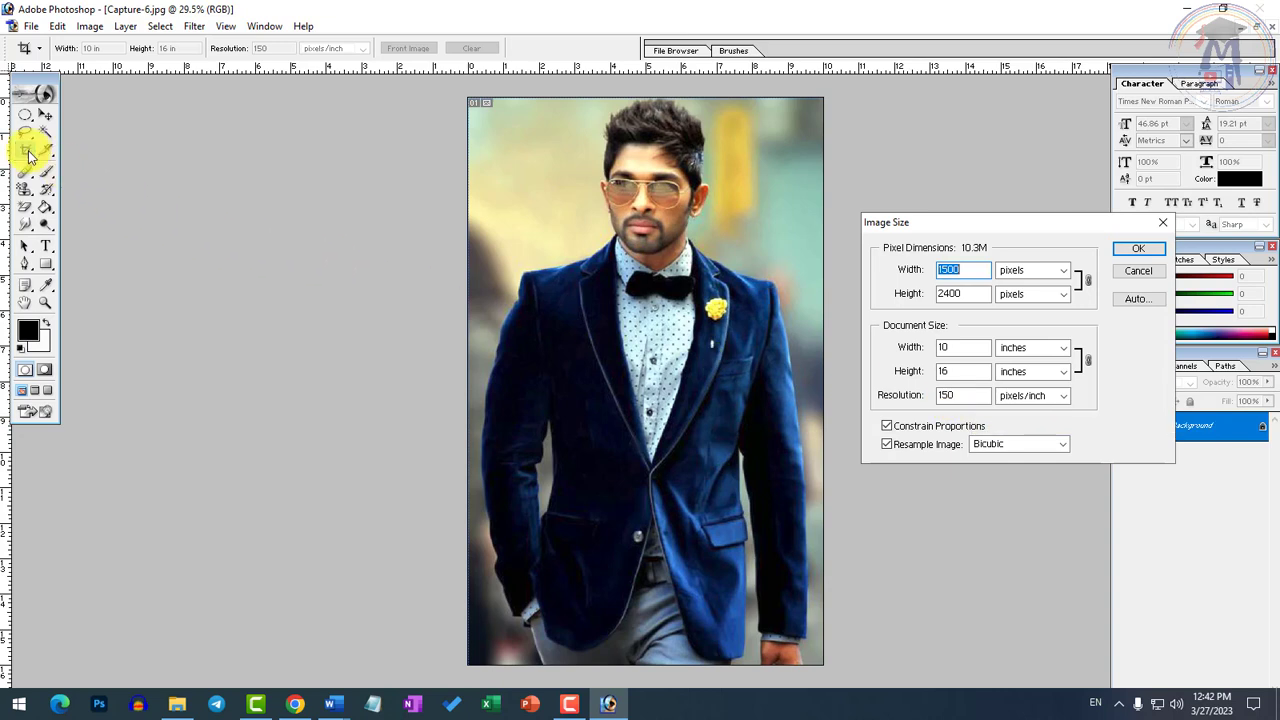
{"action": "left_click", "coordinate": [1140, 271]}
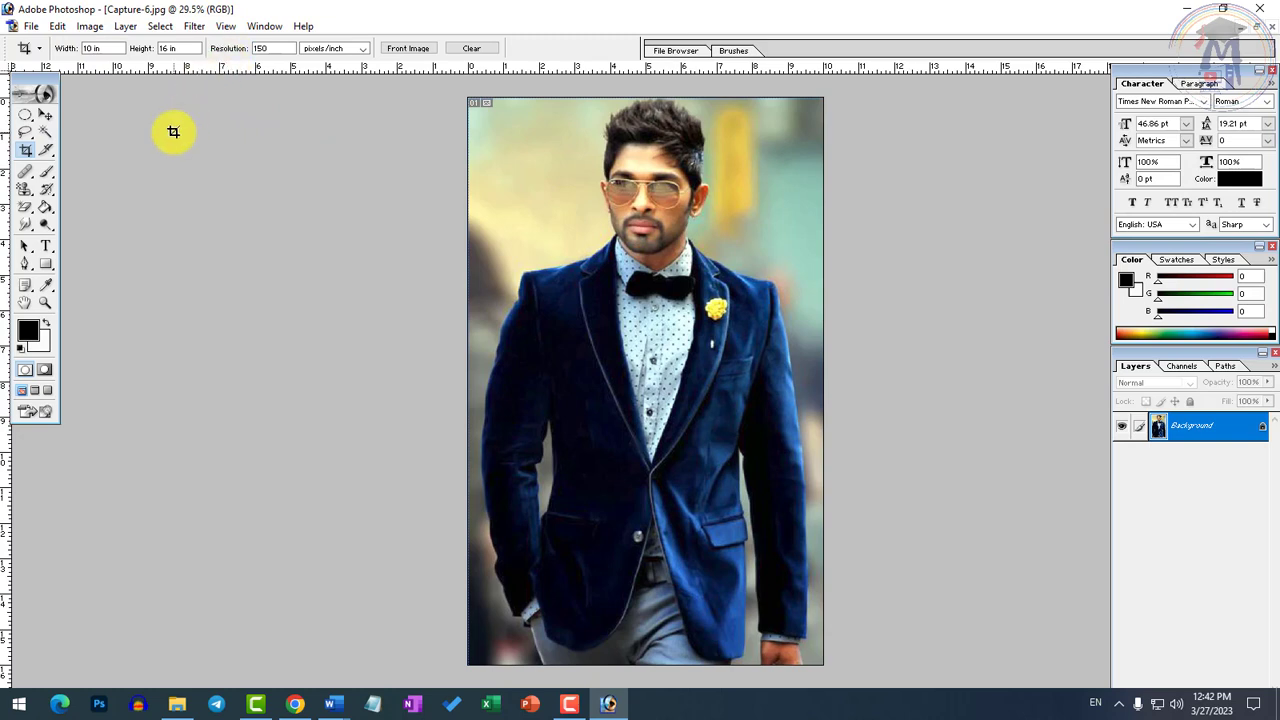
Clear the Crop tool's fixed width, height and resolution, and try unconstrained crop frames over nearly the whole photo.
{"action": "left_click", "coordinate": [471, 48]}
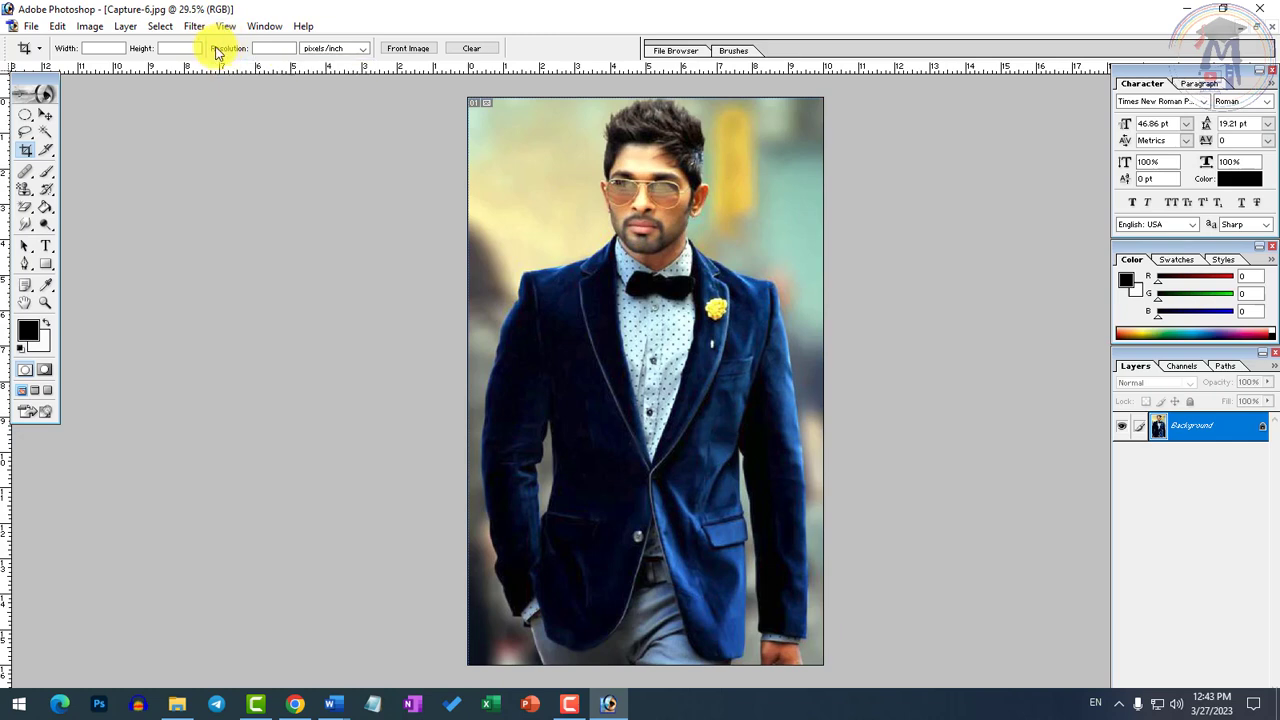
{"action": "left_click_drag", "start_coordinate": [511, 135], "coordinate": [890, 679]}
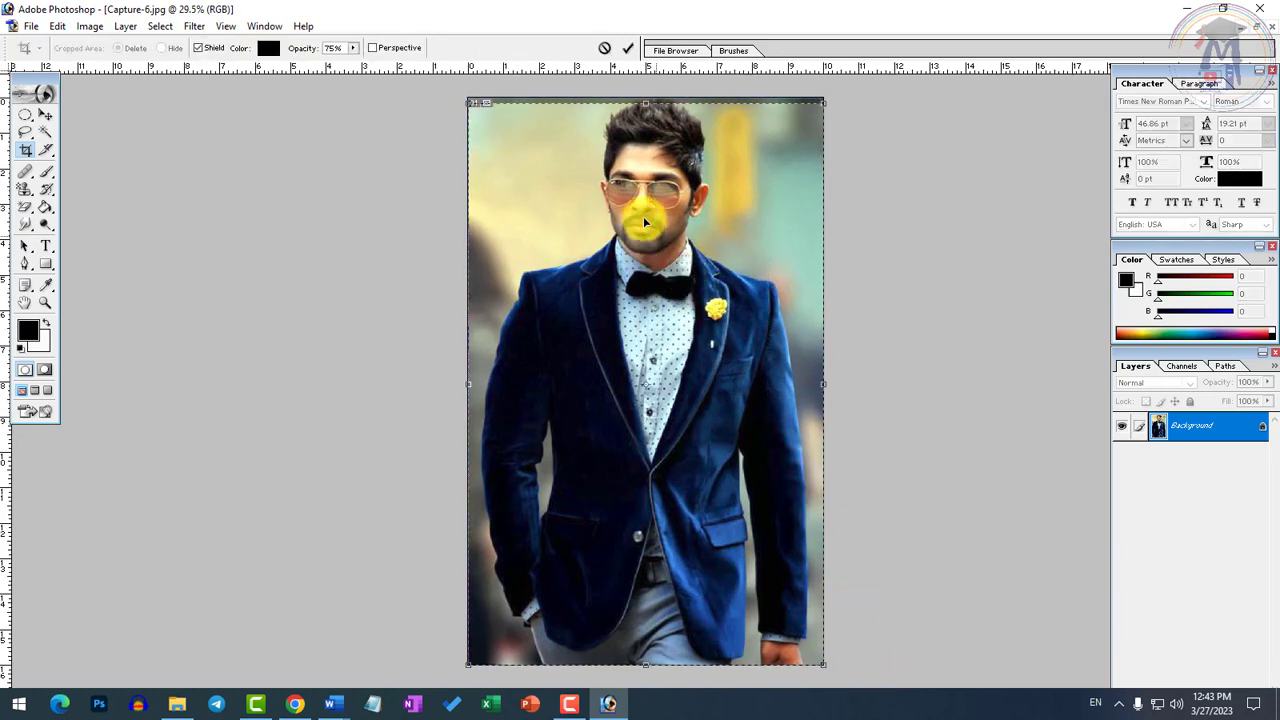
{"action": "key", "text": "Escape"}
{"action": "left_click_drag", "start_coordinate": [480, 107], "coordinate": [929, 686]}
{"action": "key", "text": "Escape"}
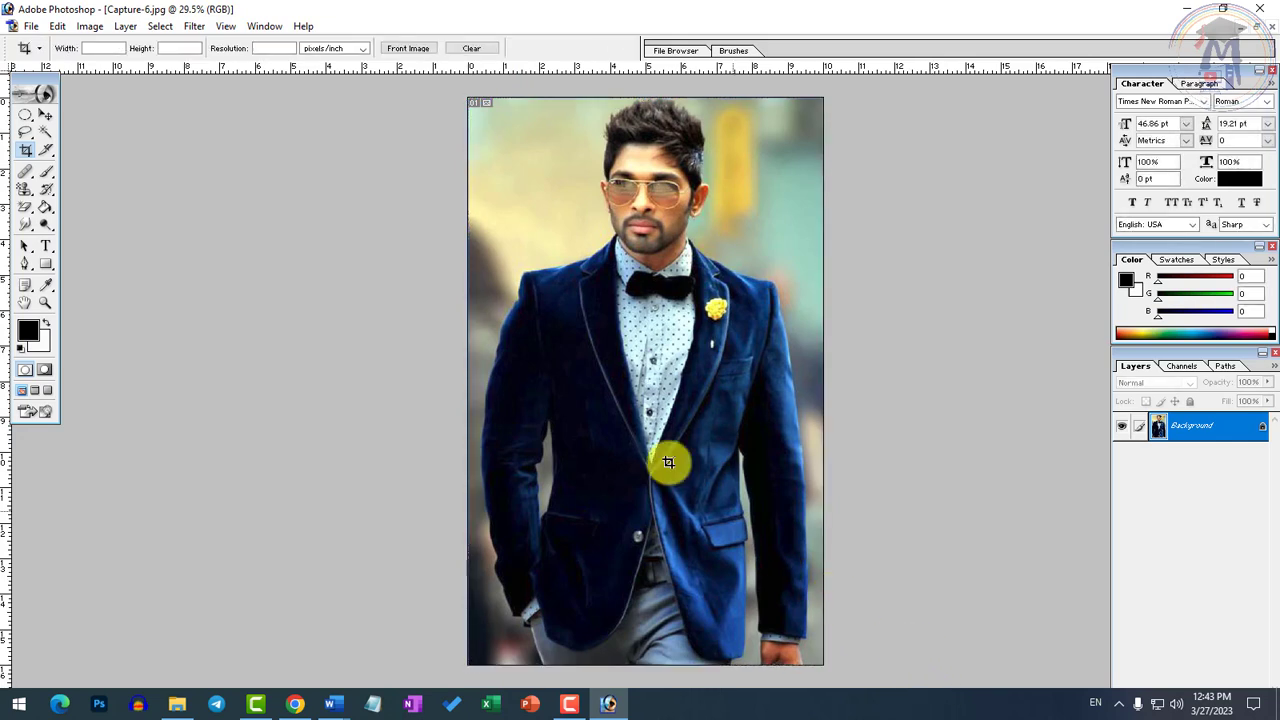
Review the photo's current image size ahead of a freehand crop.
{"action": "left_click", "coordinate": [90, 26]}
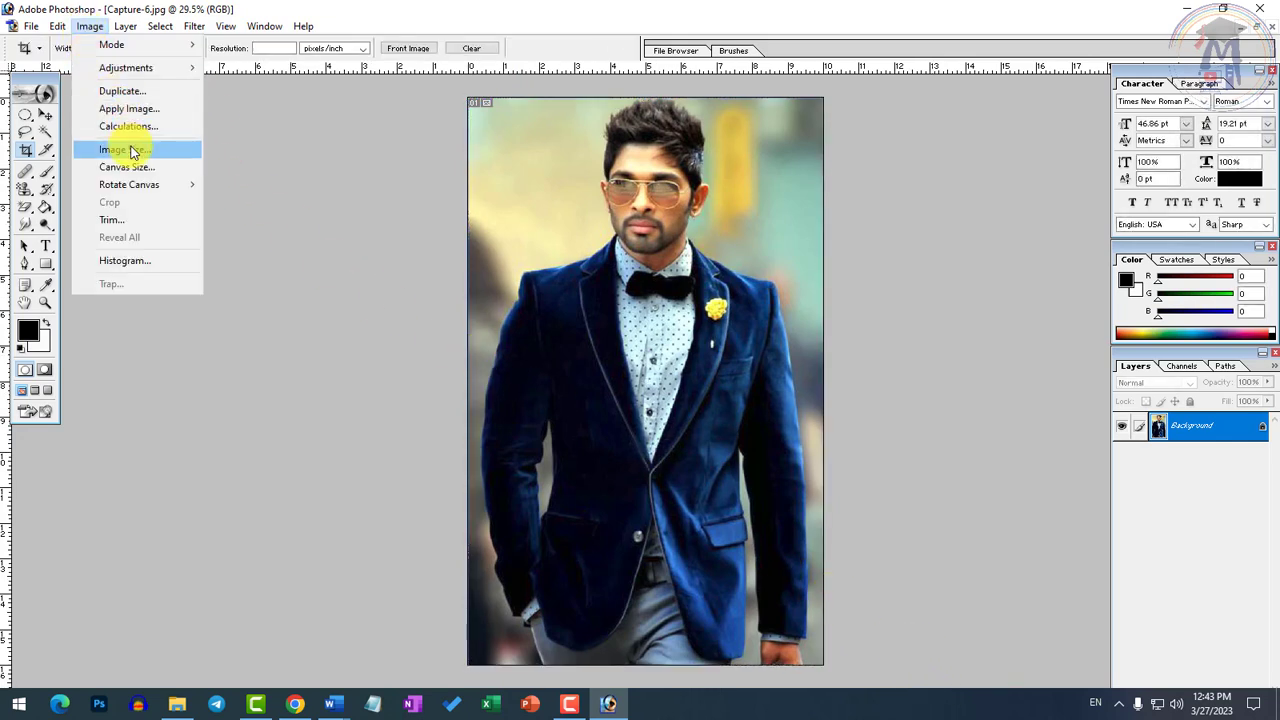
{"action": "left_click", "coordinate": [128, 149]}
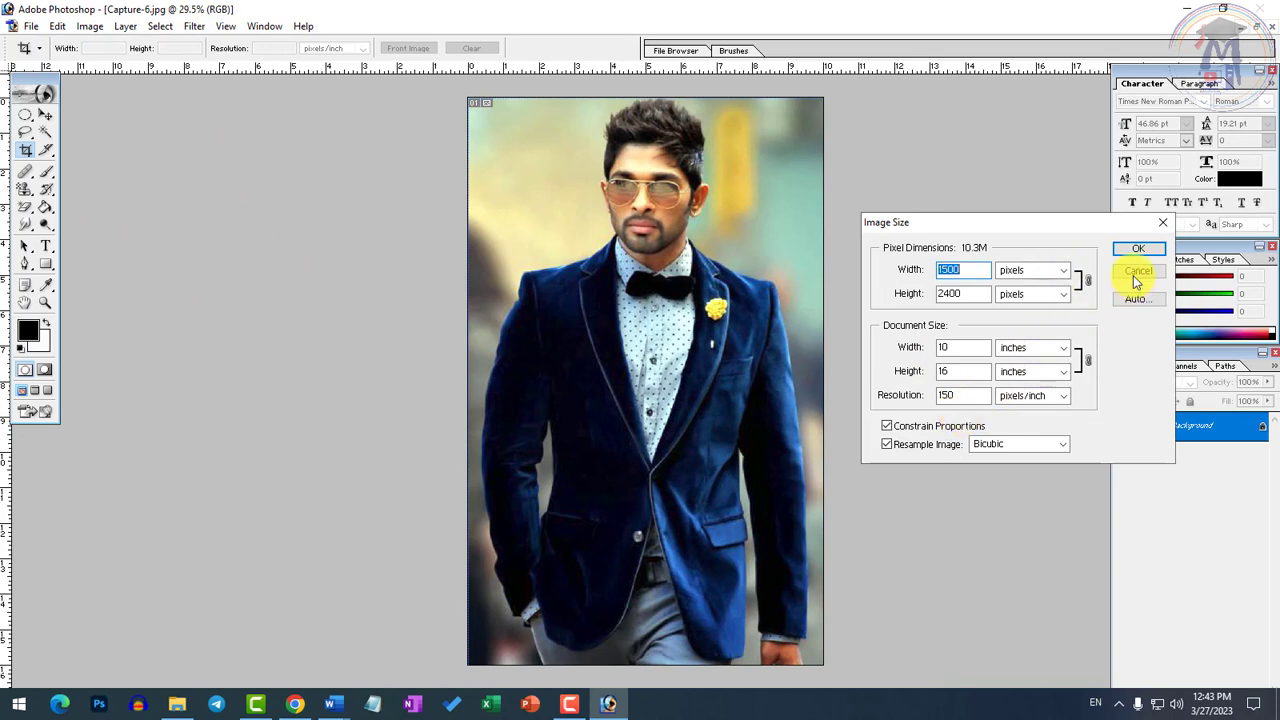
{"action": "left_click", "coordinate": [1138, 249]}
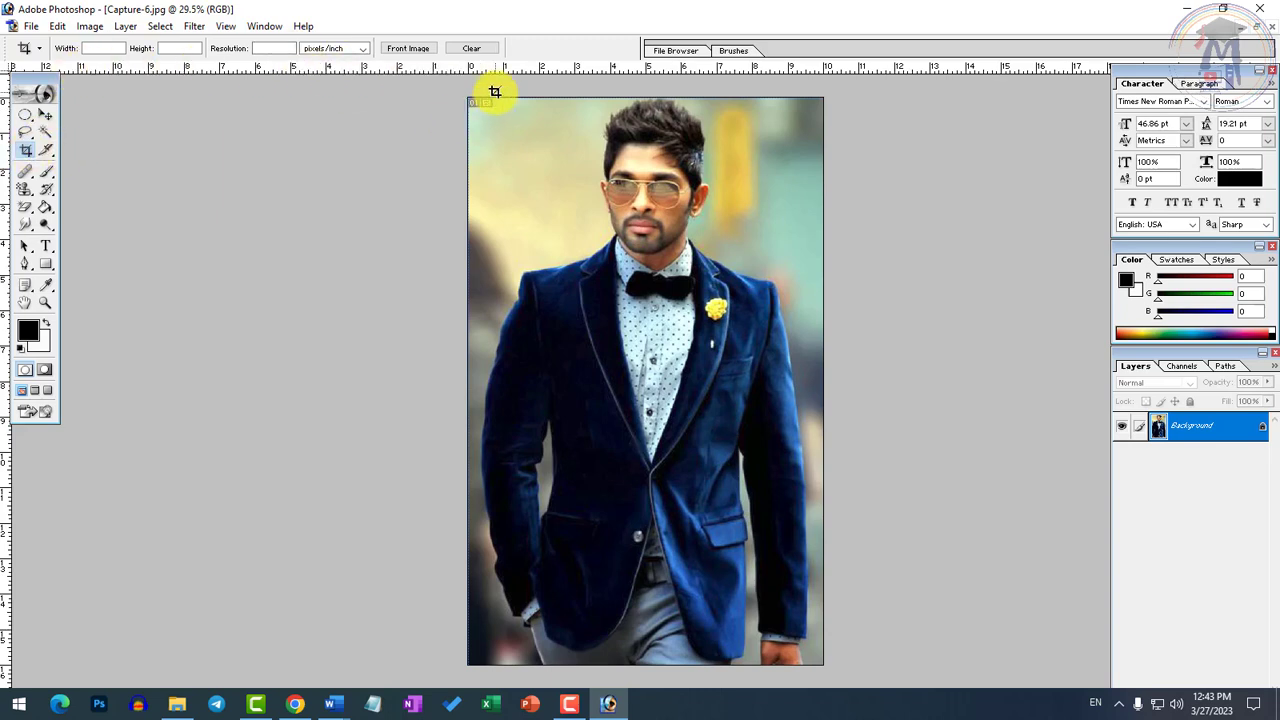
Crop the photo freehand to the man's head and upper body, about 8.6 by 10.5 in, and check its image size.
{"action": "left_click_drag", "start_coordinate": [494, 99], "coordinate": [797, 466]}
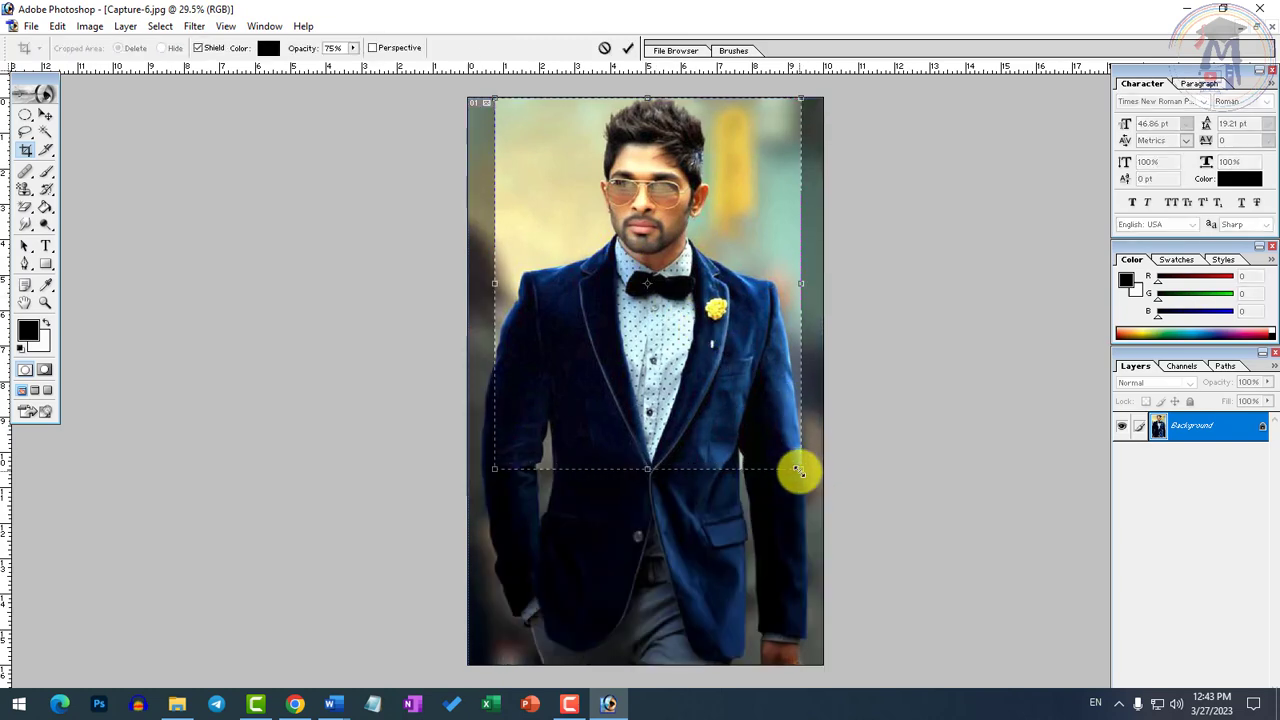
{"action": "double_click", "coordinate": [698, 453]}
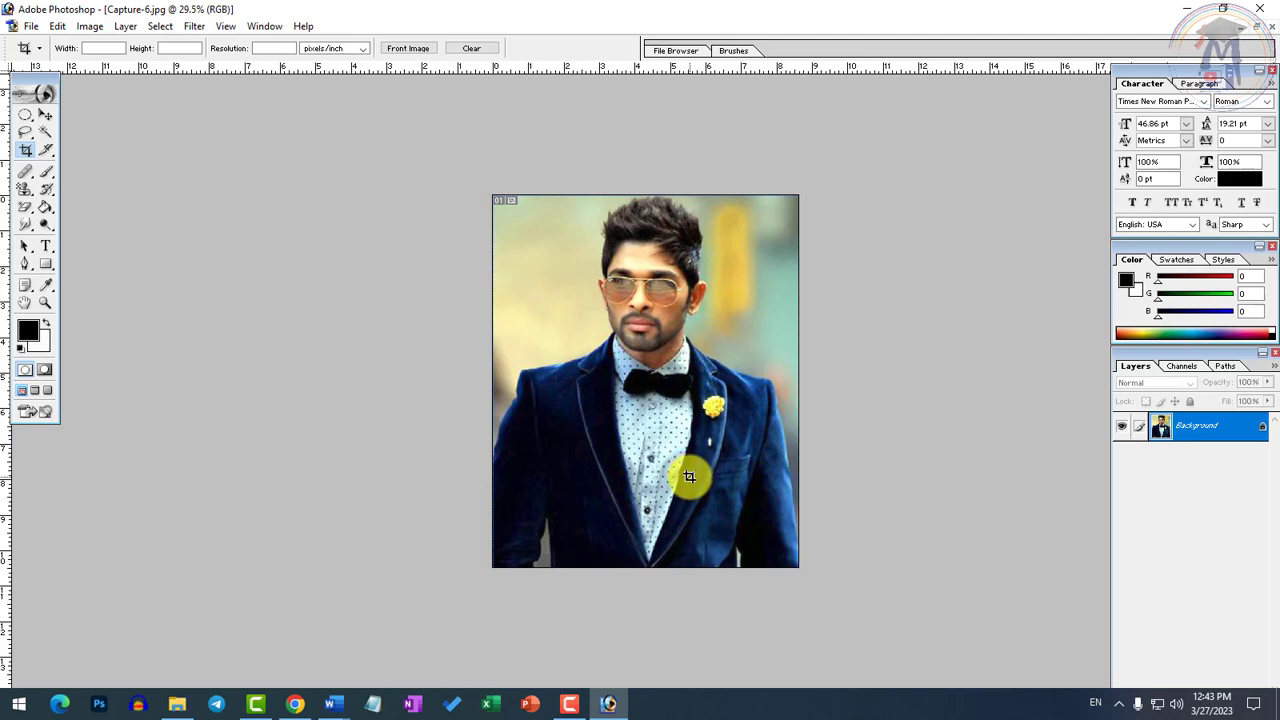
{"action": "left_click", "coordinate": [89, 26]}
{"action": "left_click", "coordinate": [135, 154]}
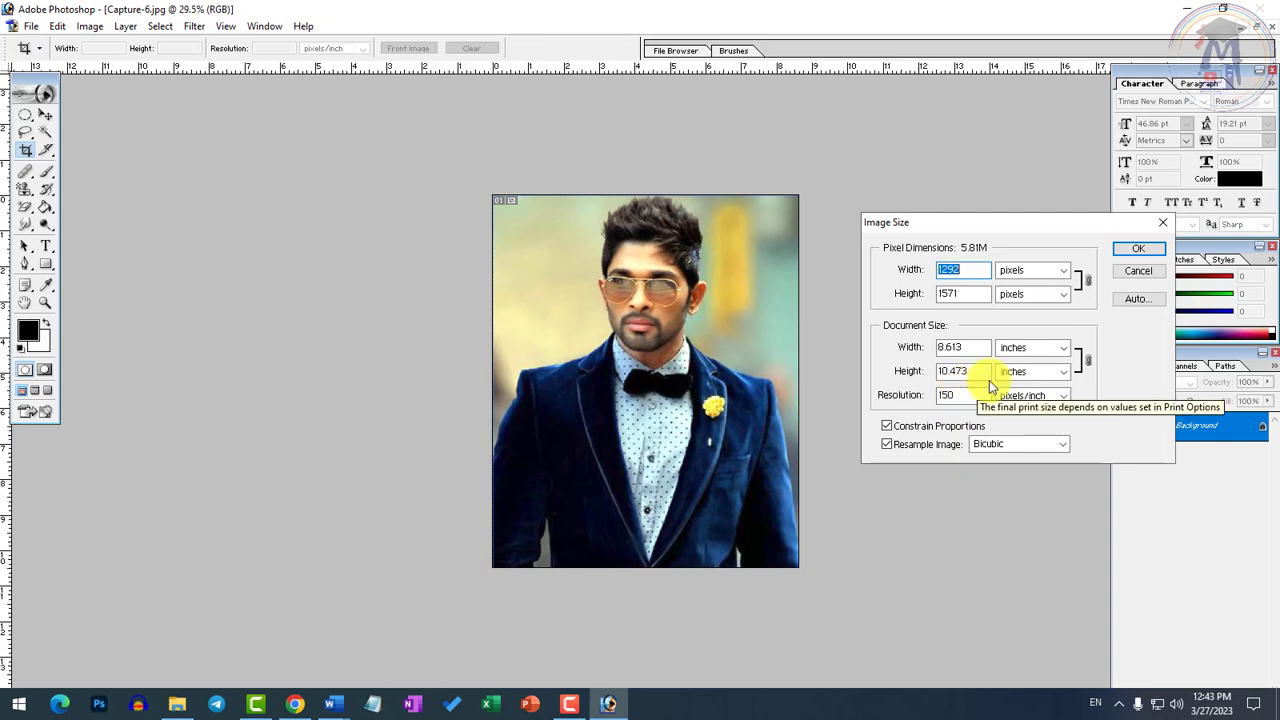
{"action": "left_click", "coordinate": [1140, 272]}
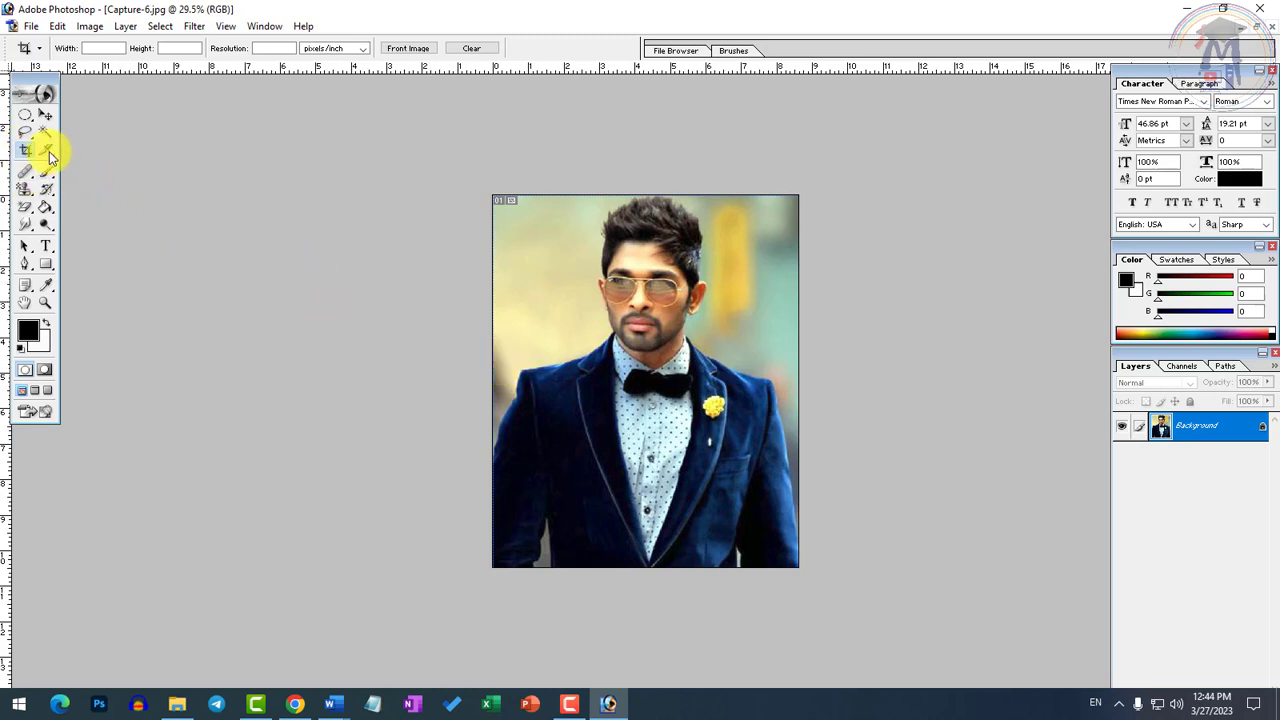
{"action": "left_click", "coordinate": [127, 28]}
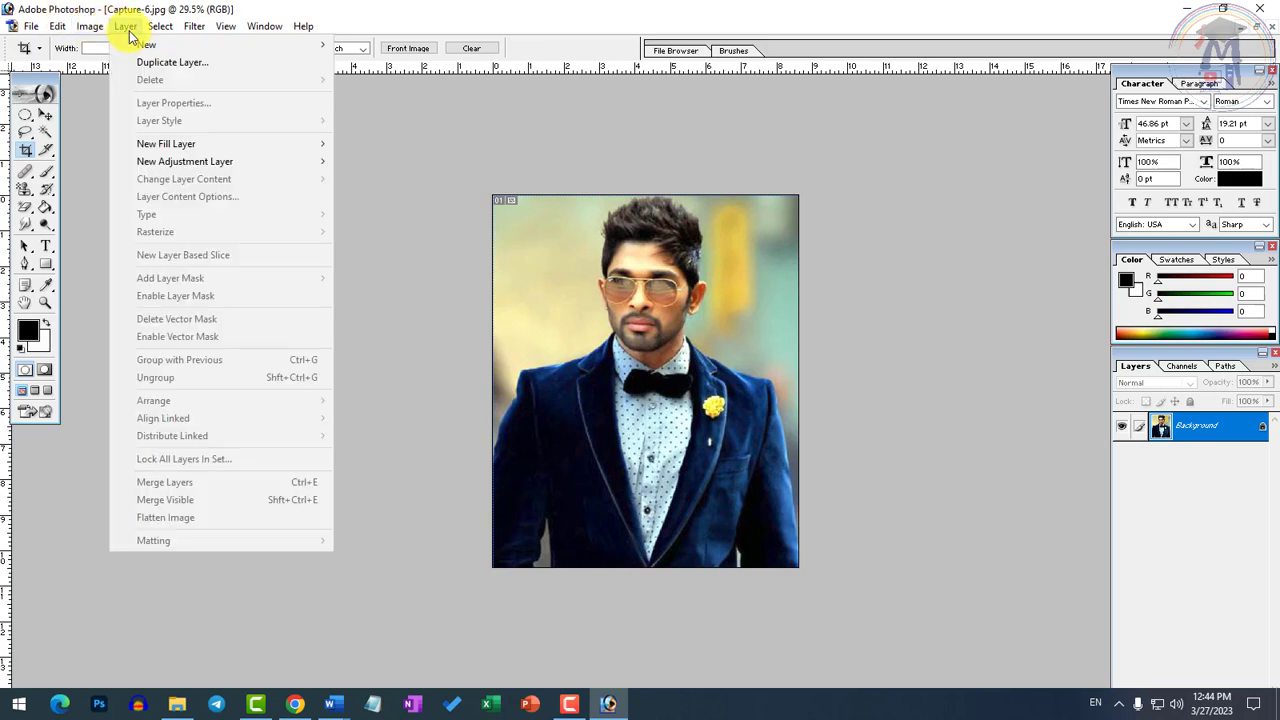
{"action": "left_click", "coordinate": [707, 350]}
{"action": "left_click", "coordinate": [45, 115]}
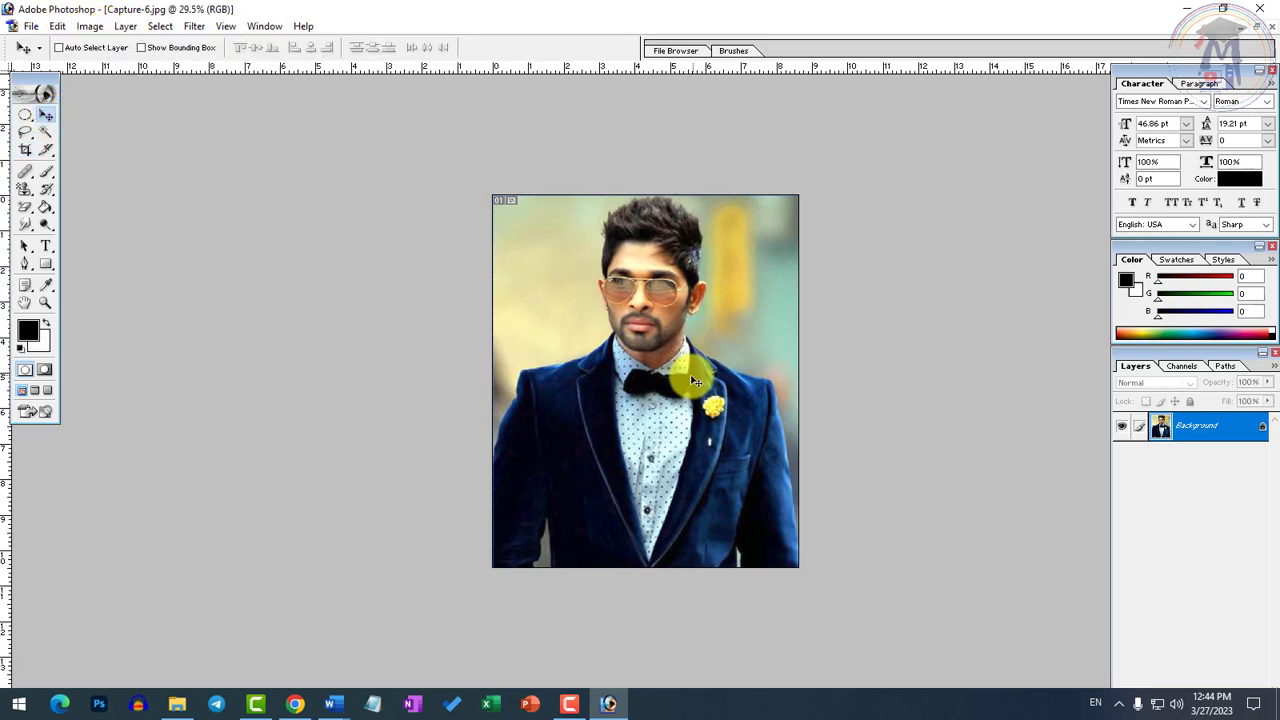
{"action": "left_click", "coordinate": [127, 26]}
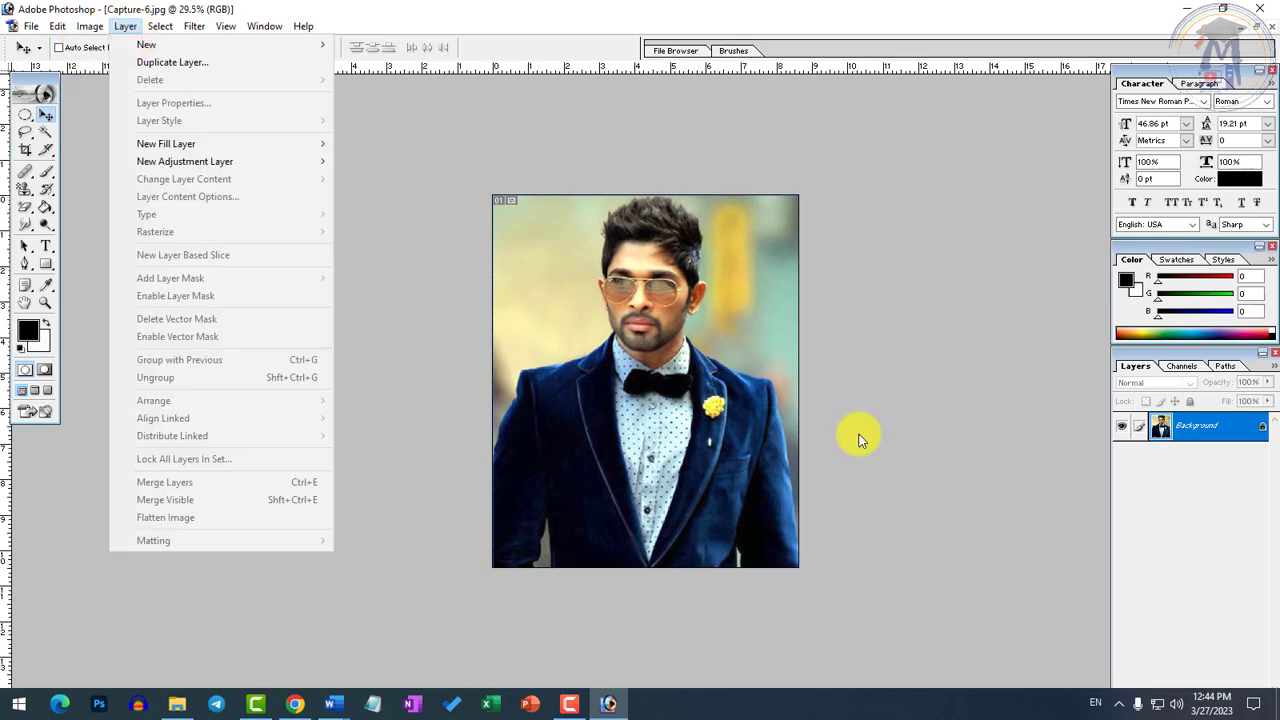
{"action": "left_click", "coordinate": [857, 434]}
Undo the freehand crop to bring back the fuller portrait, and view it at 100%.
{"action": "key", "text": "ctrl+plus"}
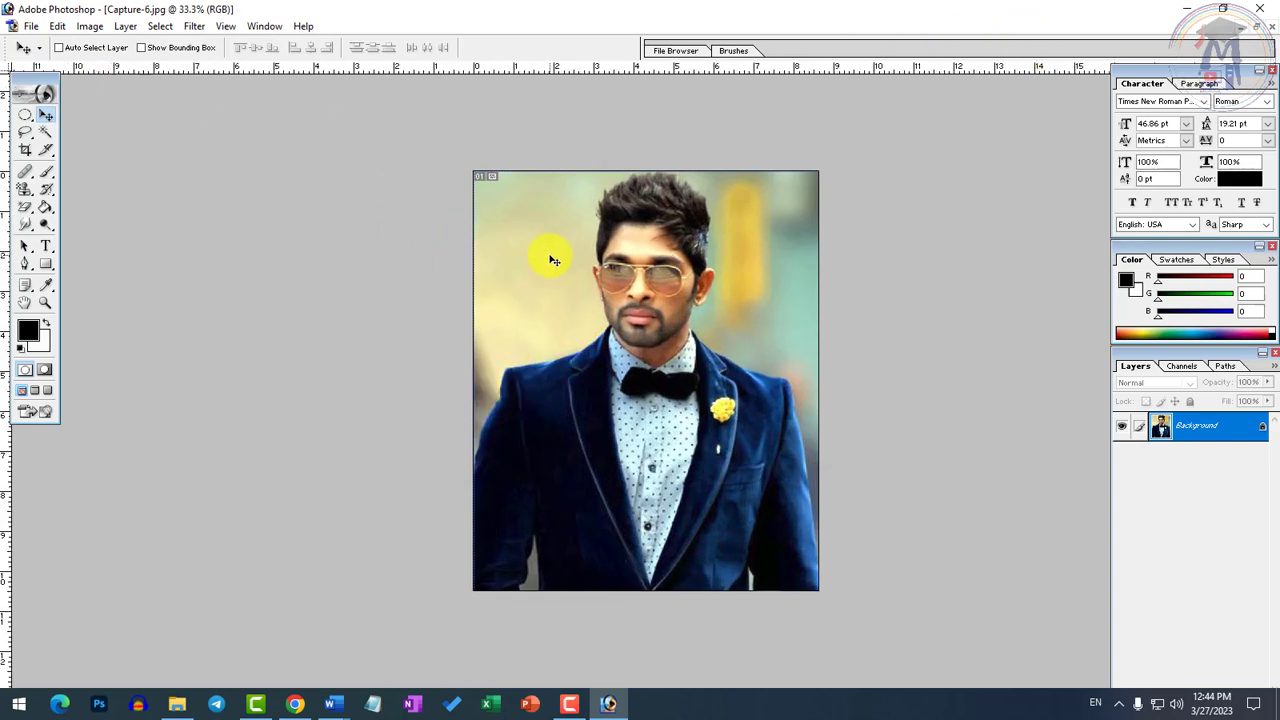
{"action": "key", "text": "ctrl+z"}
{"action": "key", "text": "ctrl+z"}
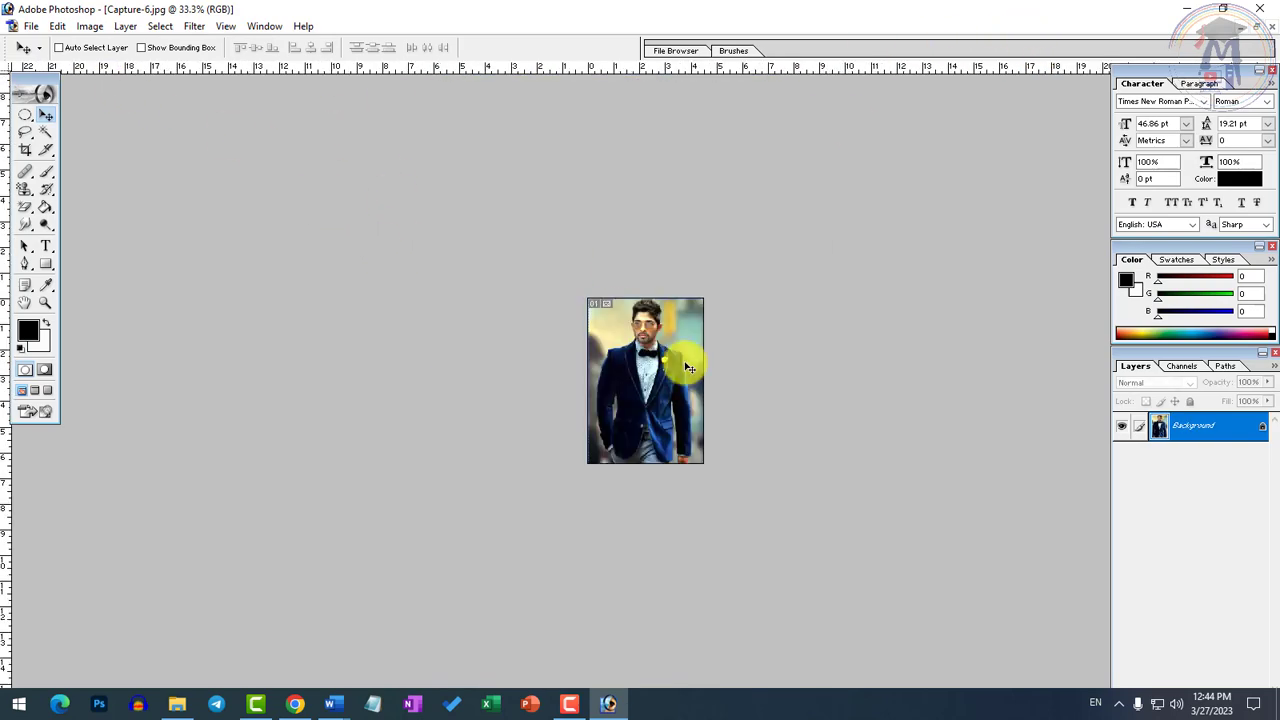
{"action": "left_click", "coordinate": [716, 385], "text": "ctrl"}
{"action": "left_click", "coordinate": [716, 385], "text": "ctrl"}
{"action": "left_click", "coordinate": [716, 385], "text": "ctrl"}
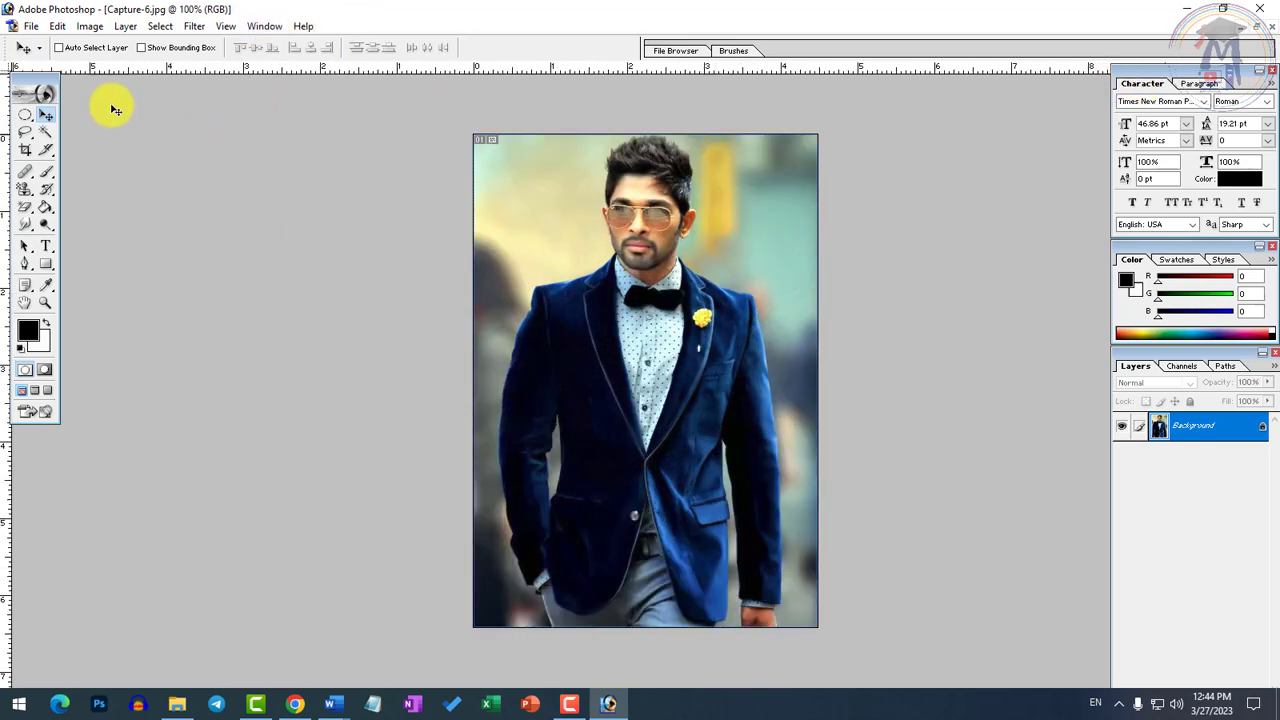
Open the ntr and bollywood-actors-men-portrait-wallpaper-preview photos from the Photoshop folder.
{"action": "key", "text": "ctrl+o"}
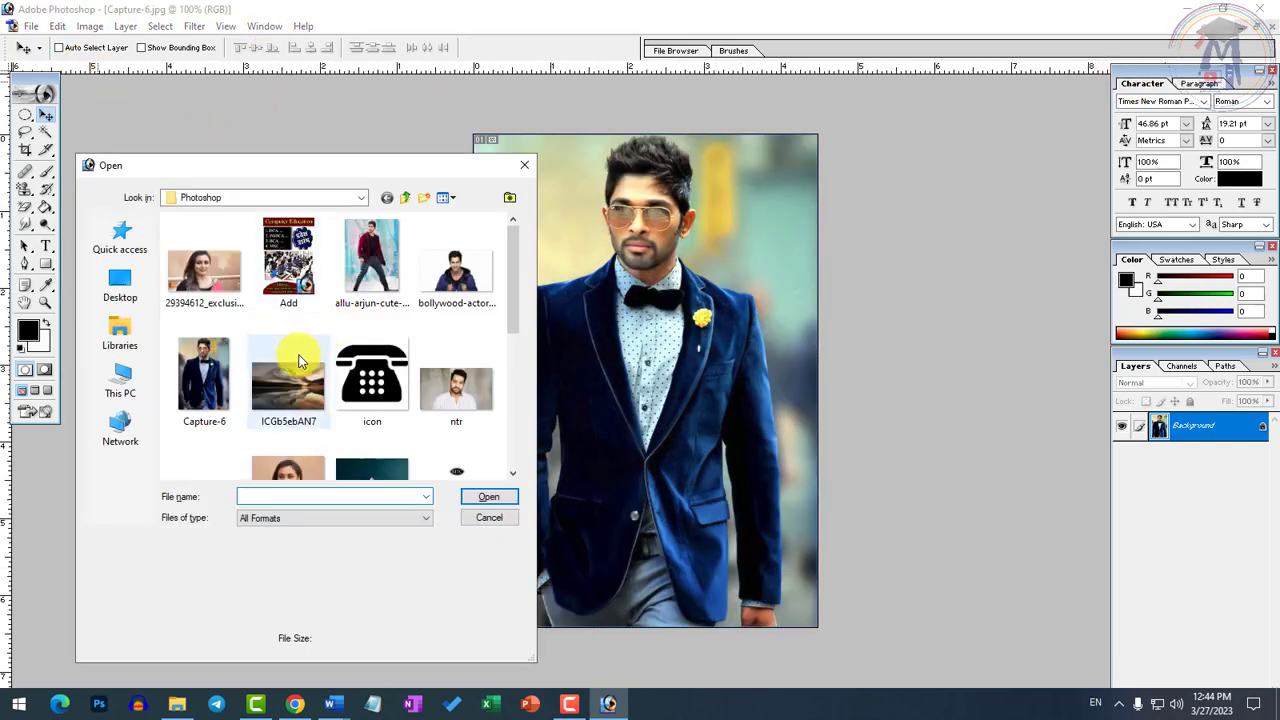
{"action": "left_click", "coordinate": [467, 407]}
{"action": "double_click", "coordinate": [467, 407]}
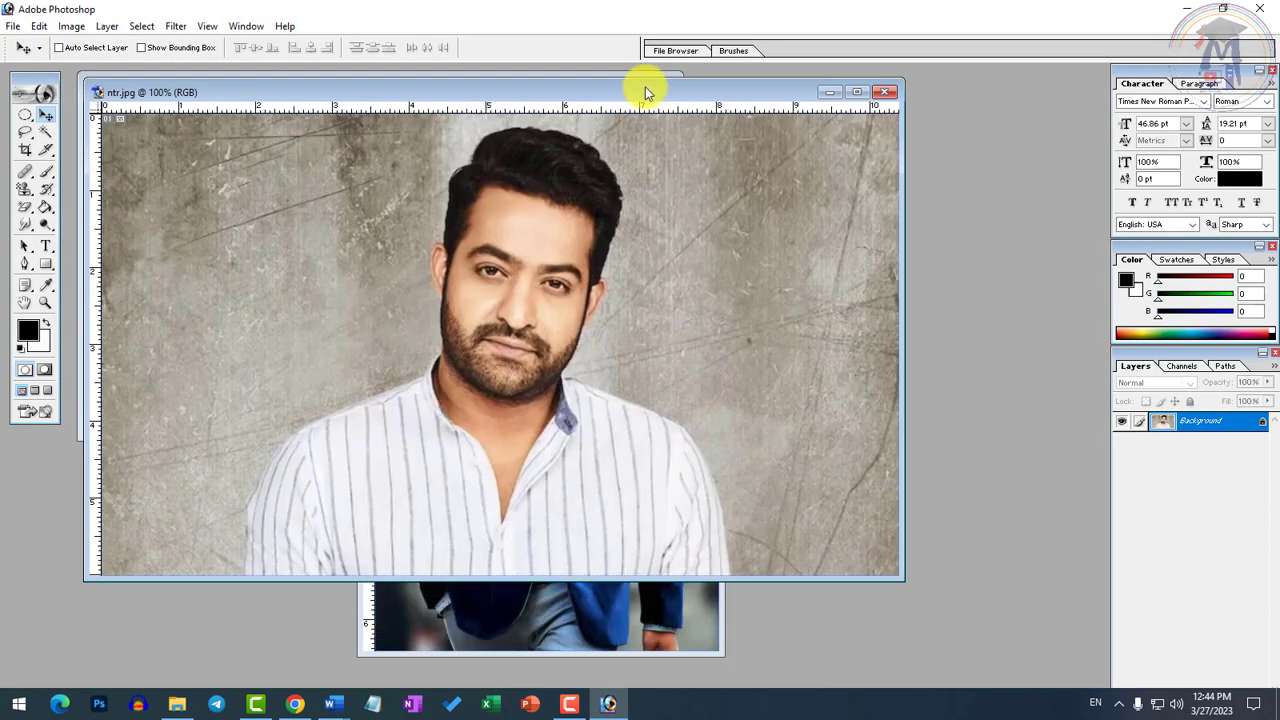
Copy the photo of the man in the blue hoodie into ntr.jpg as a new layer and place it over the portrait.
{"action": "left_click_drag", "start_coordinate": [646, 86], "coordinate": [965, 181]}
{"action": "left_click_drag", "start_coordinate": [299, 273], "coordinate": [768, 521]}
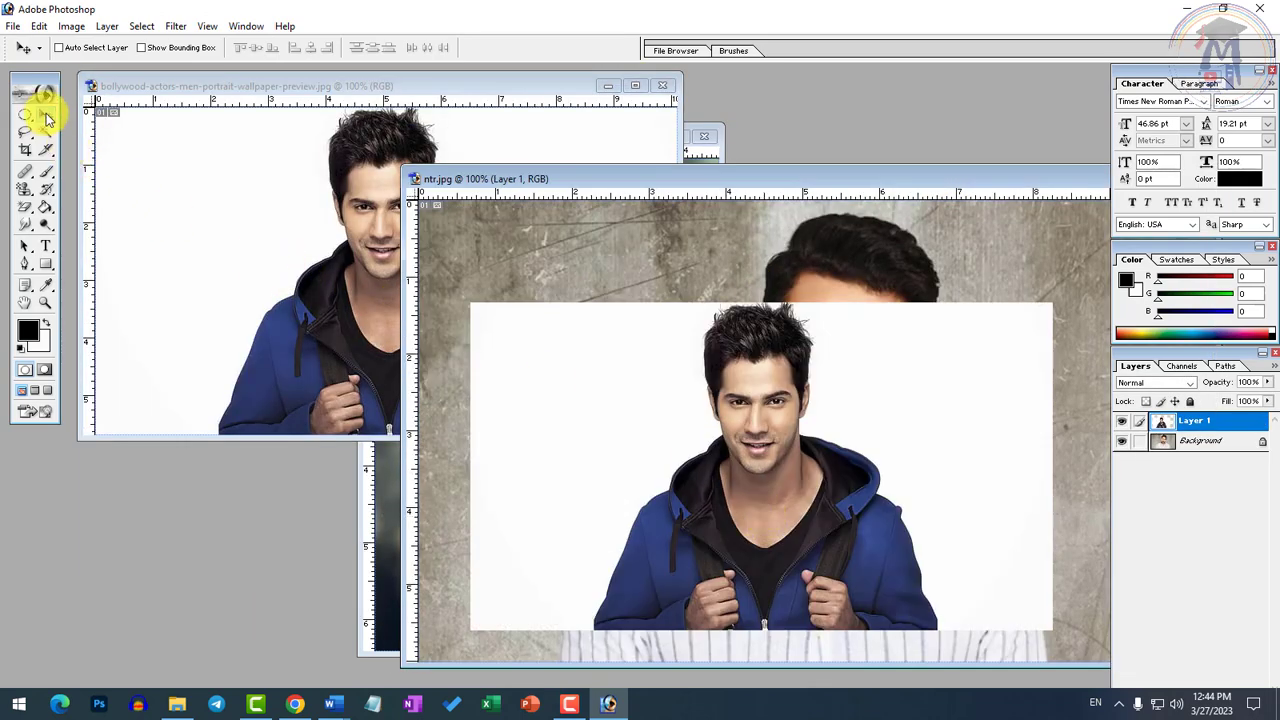
{"action": "left_click_drag", "start_coordinate": [768, 408], "coordinate": [735, 366]}
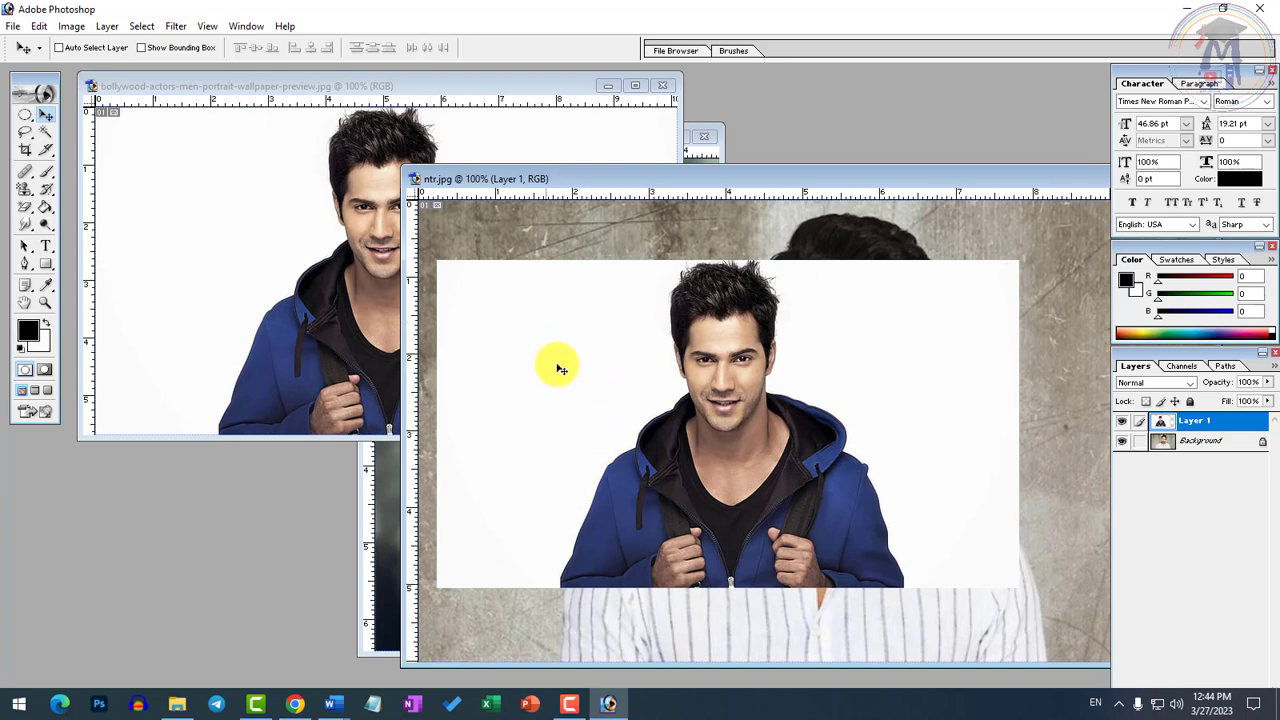
Erase the white background on both sides of the hooded man on Layer 1 with the Magic Eraser at tolerance 32.
{"action": "left_click", "coordinate": [45, 131]}
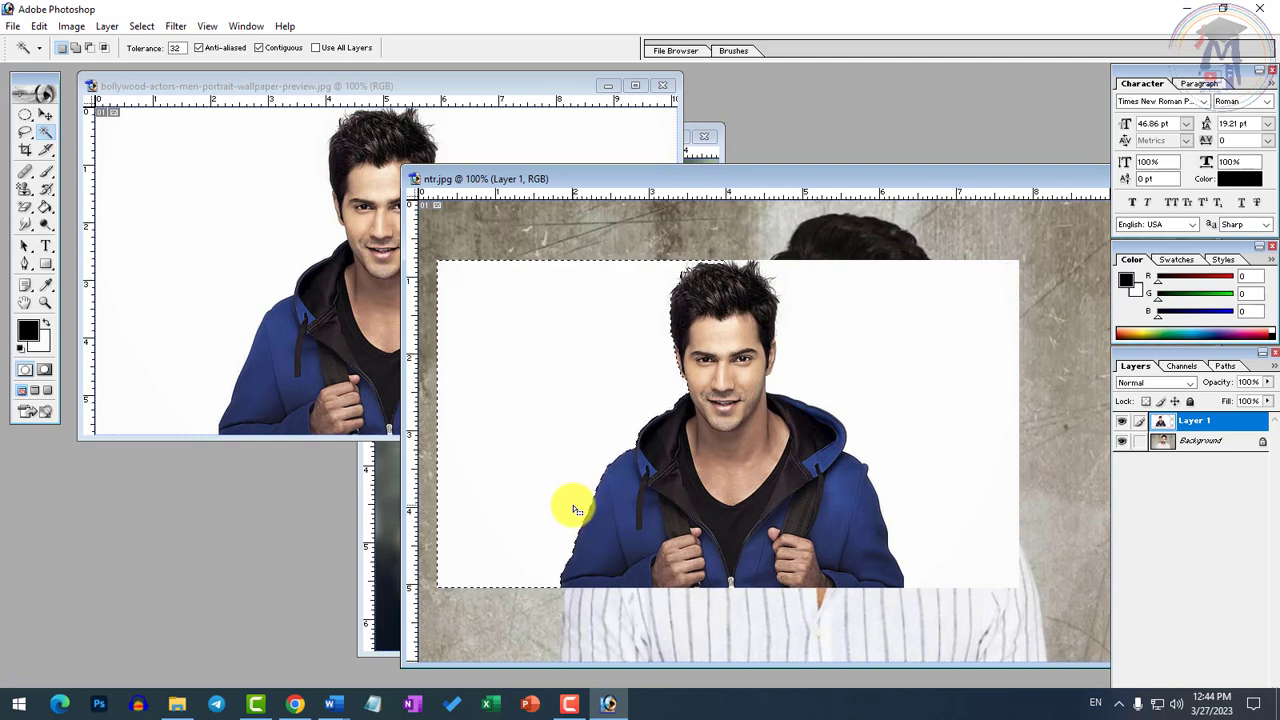
{"action": "key", "text": "ctrl+d"}
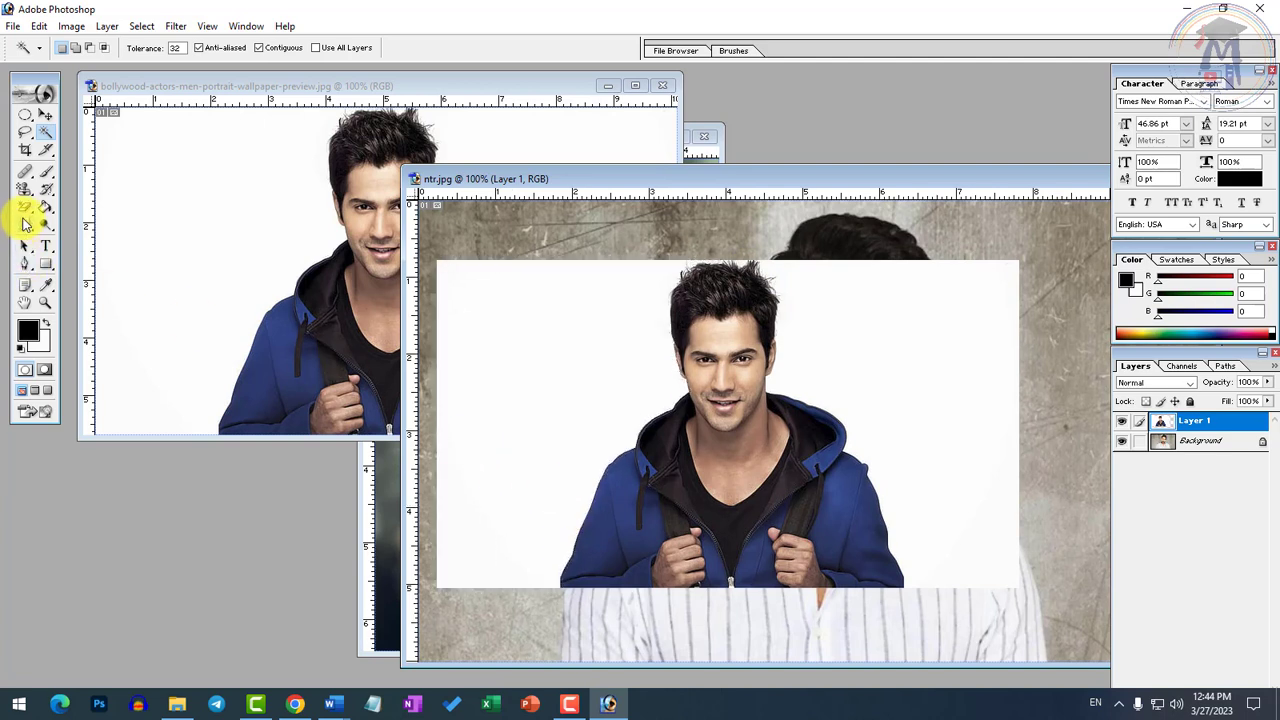
{"action": "left_click", "coordinate": [25, 207]}
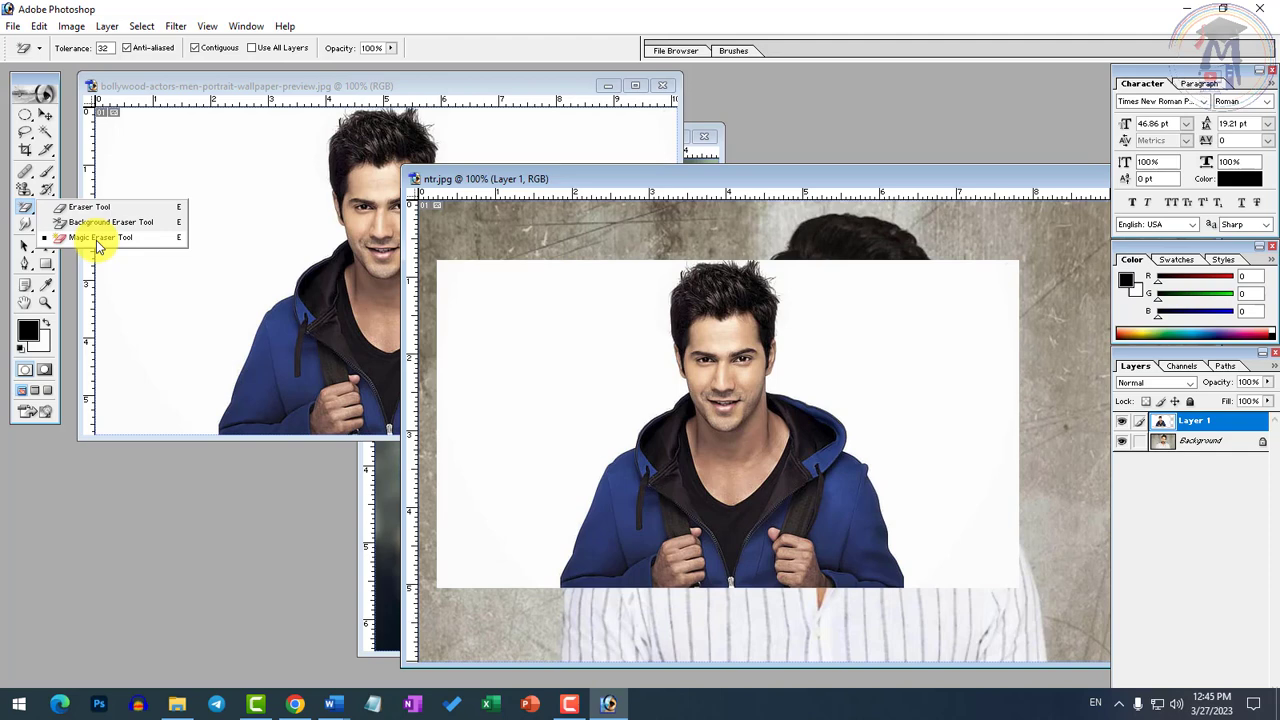
{"action": "left_click", "coordinate": [96, 240]}
{"action": "left_click", "coordinate": [543, 357]}
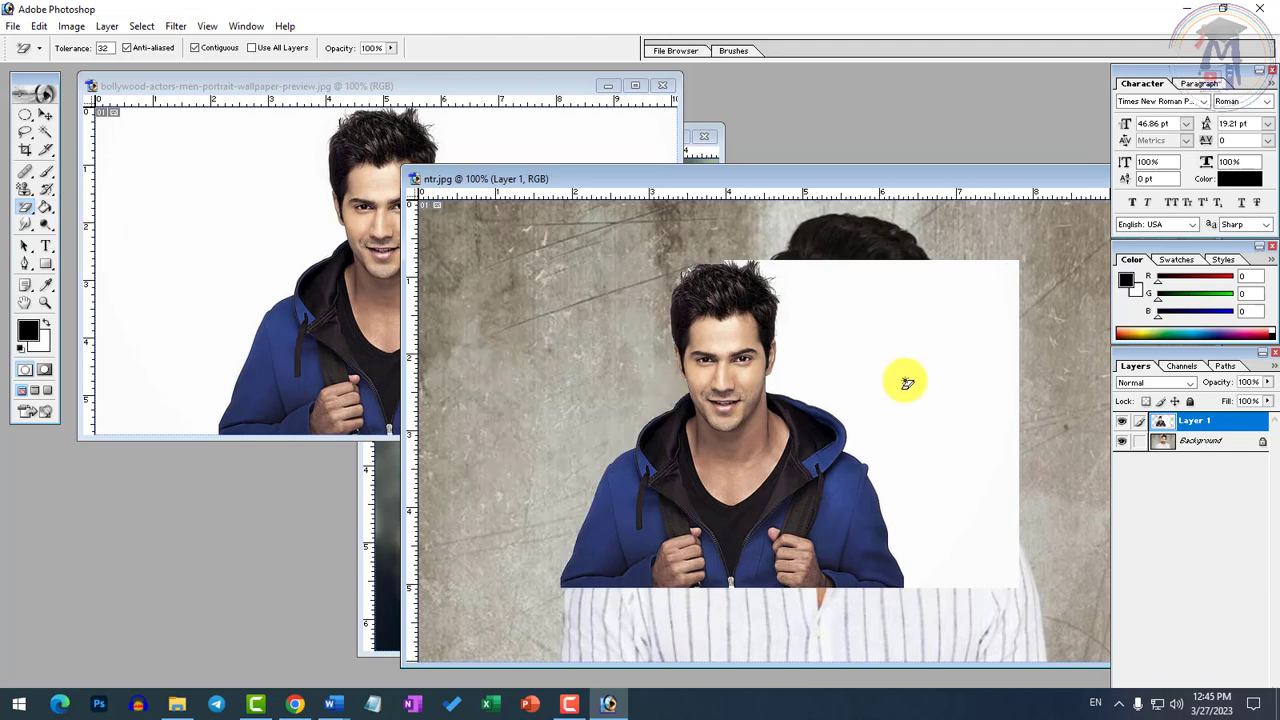
{"action": "left_click", "coordinate": [935, 445]}
Erase the leftover white patches around the hooded man's hair with the Magic Eraser.
{"action": "left_click", "coordinate": [751, 262]}
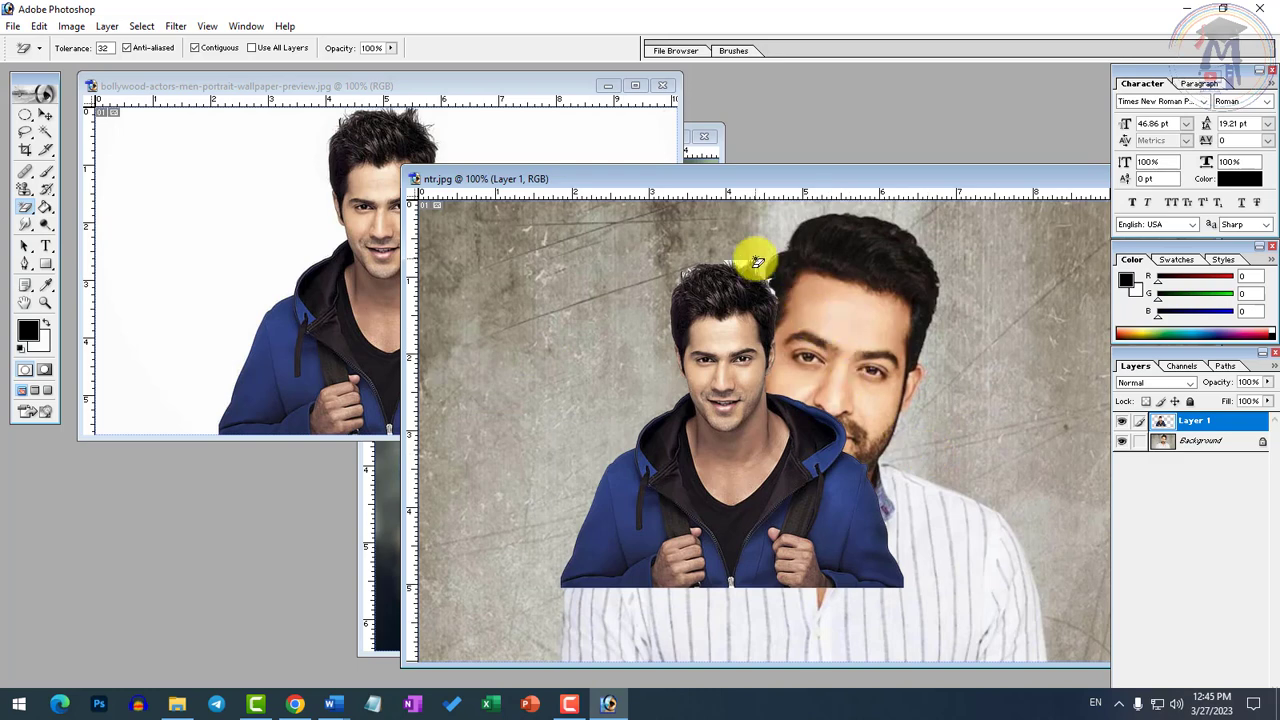
{"action": "left_click", "coordinate": [724, 259]}
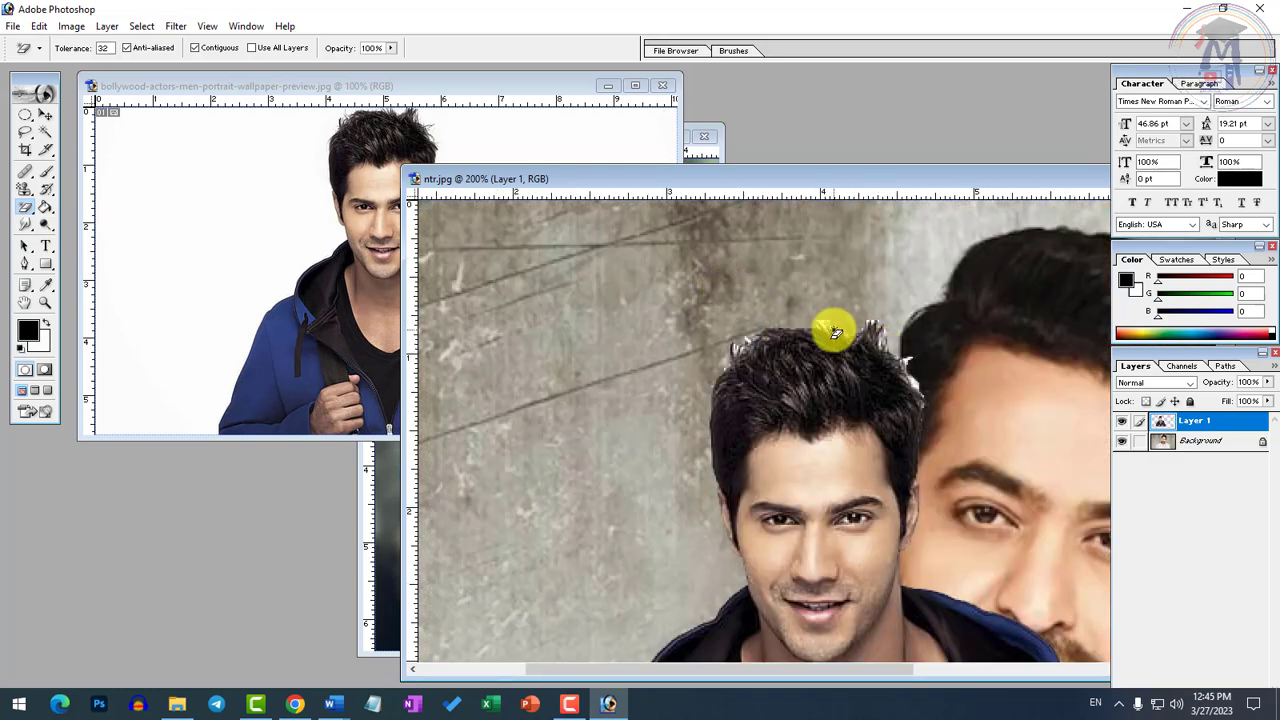
{"action": "left_click", "coordinate": [826, 325]}
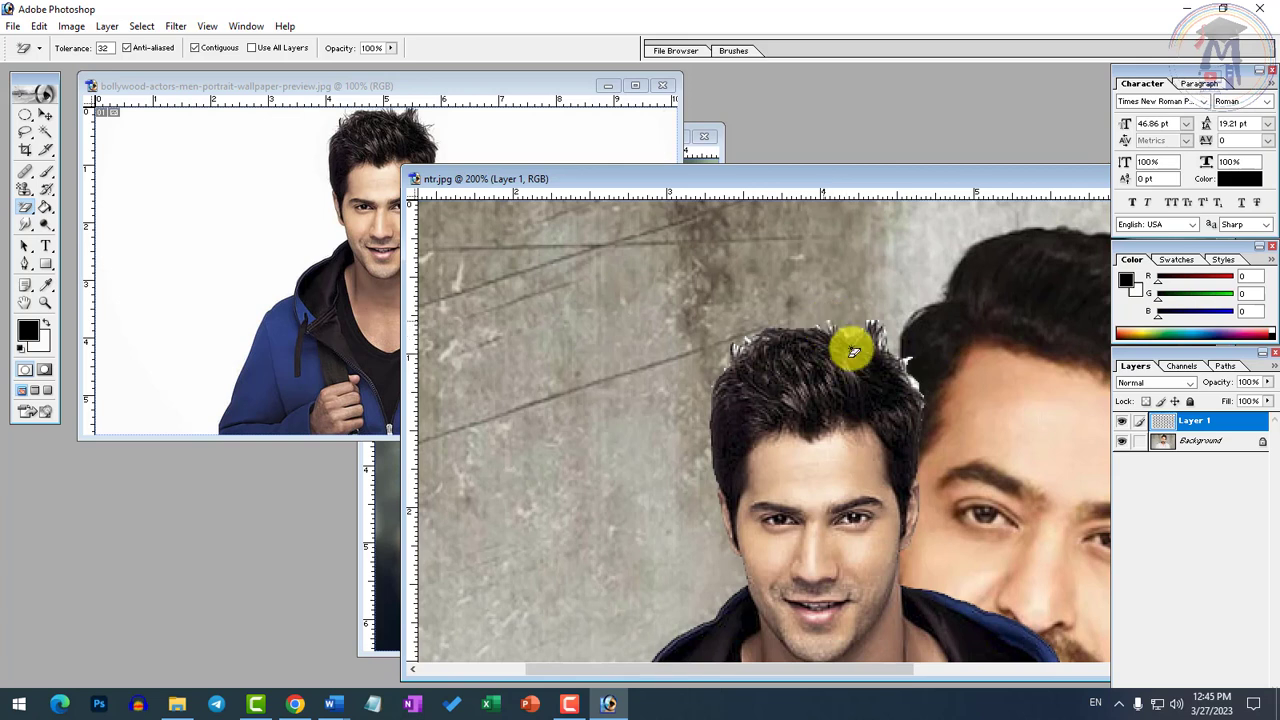
{"action": "left_click", "coordinate": [913, 386]}
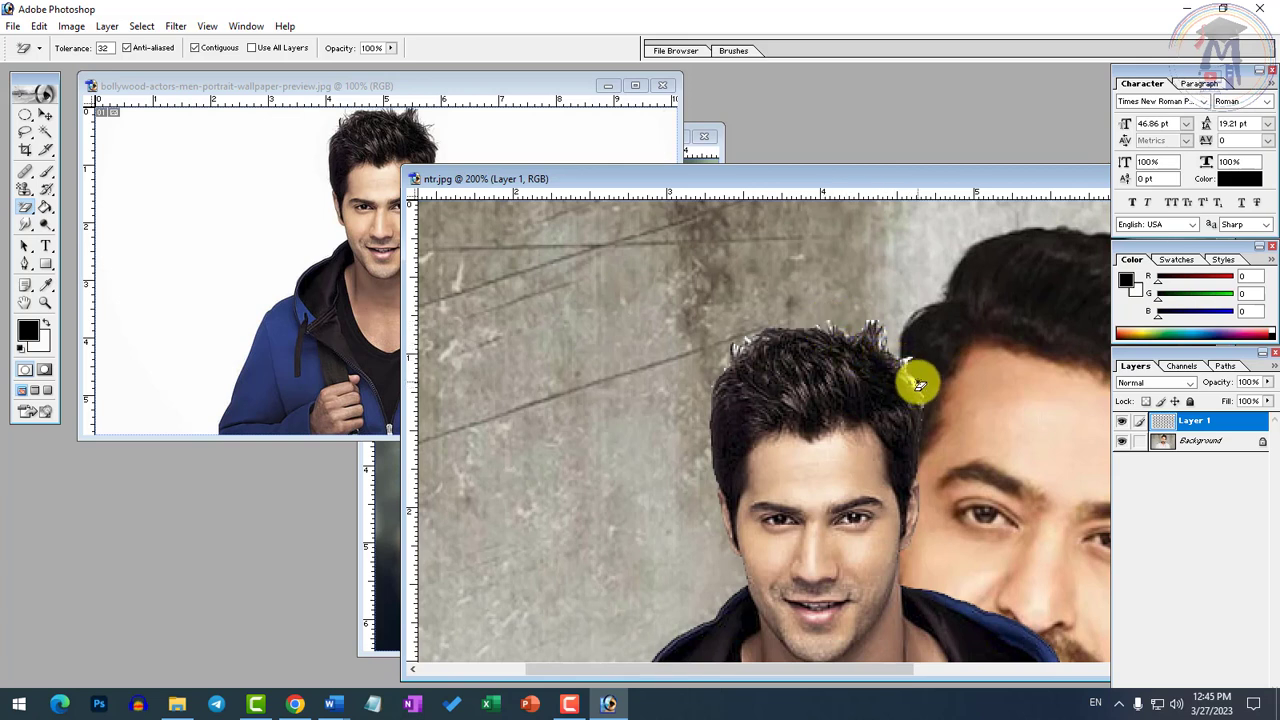
{"action": "left_click", "coordinate": [736, 352]}
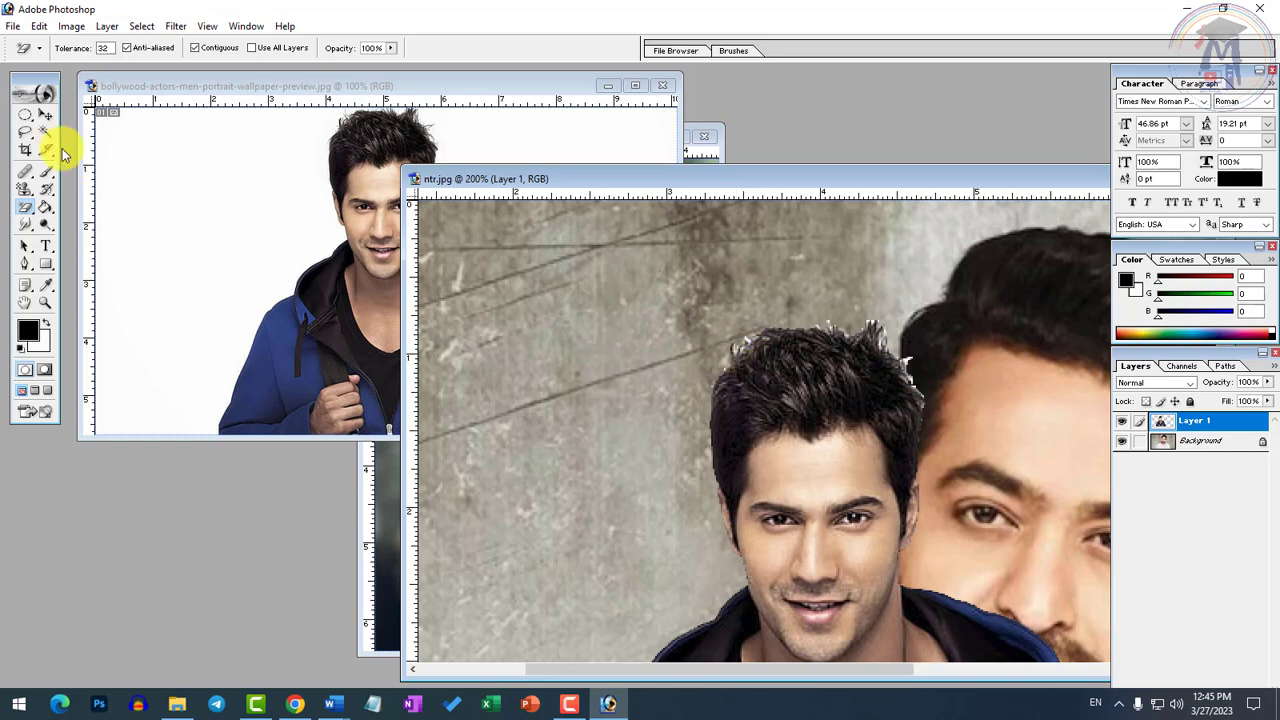
Draw a freehand lasso selection along the outer edge of the hooded man's hair.
{"action": "left_click", "coordinate": [25, 132]}
{"action": "left_click", "coordinate": [90, 134]}
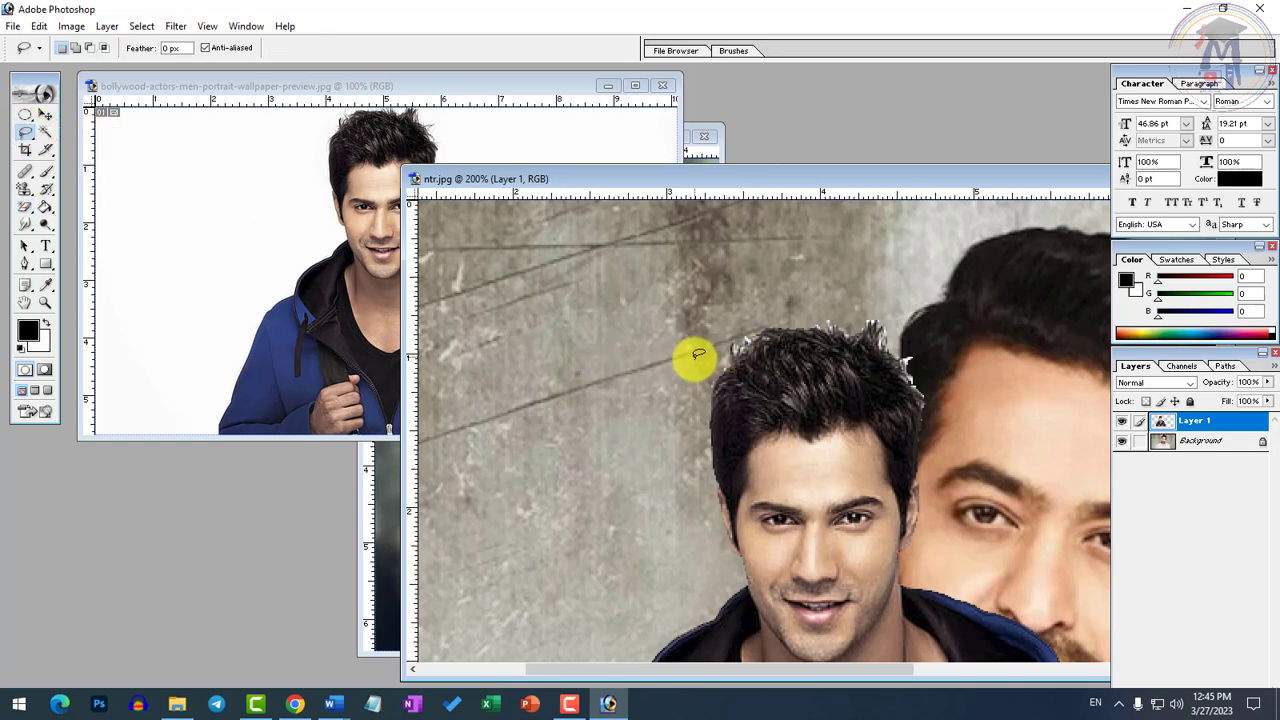
{"action": "left_click", "coordinate": [940, 375], "text": "ctrl"}
{"action": "mouse_move", "coordinate": [588, 449]}
{"action": "left_mouse_down"}
{"action": "mouse_move", "coordinate": [627, 373]}
{"action": "mouse_move", "coordinate": [740, 346]}
{"action": "mouse_move", "coordinate": [860, 376]}
{"action": "mouse_move", "coordinate": [903, 446]}
{"action": "mouse_move", "coordinate": [942, 463]}
{"action": "mouse_move", "coordinate": [941, 391]}
{"action": "mouse_move", "coordinate": [894, 317]}
{"action": "mouse_move", "coordinate": [765, 288]}
{"action": "mouse_move", "coordinate": [596, 296]}
{"action": "mouse_move", "coordinate": [528, 371]}
{"action": "mouse_move", "coordinate": [550, 454]}
{"action": "left_mouse_up"}
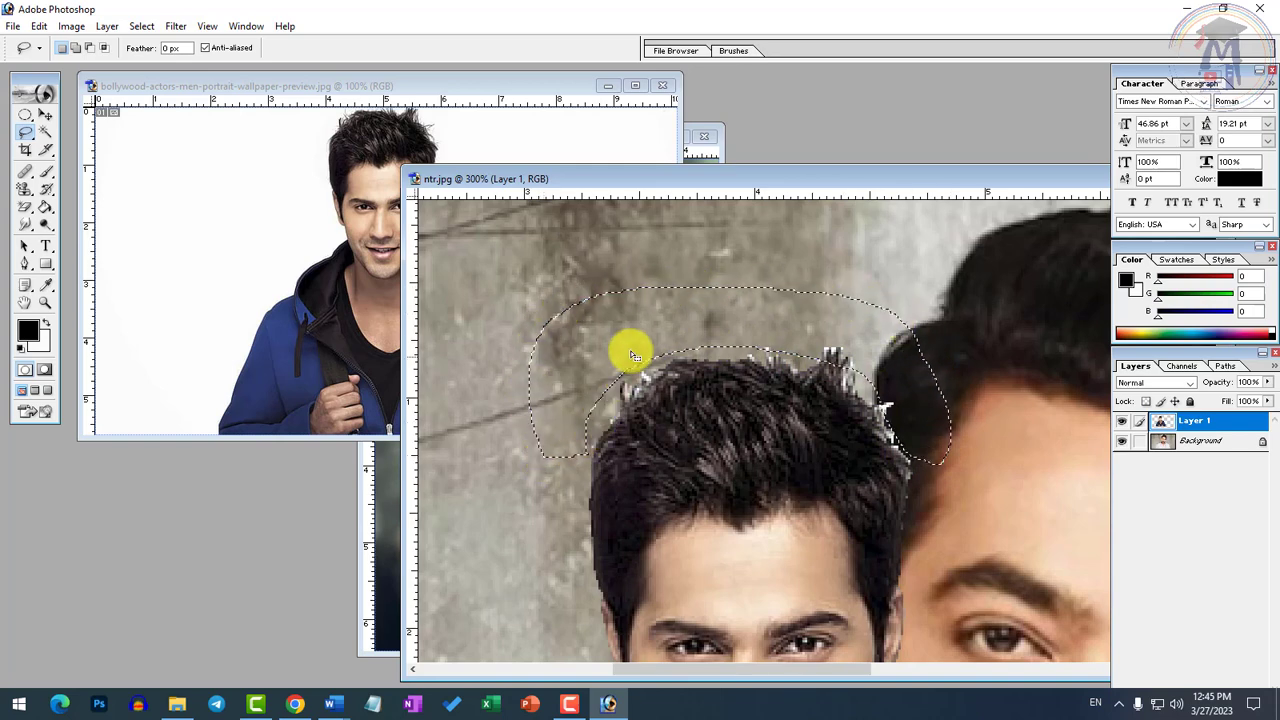
Feather the hair-edge selection by 10 pixels, delete its contents to soften the fringe, and deselect.
{"action": "right_click", "coordinate": [633, 344]}
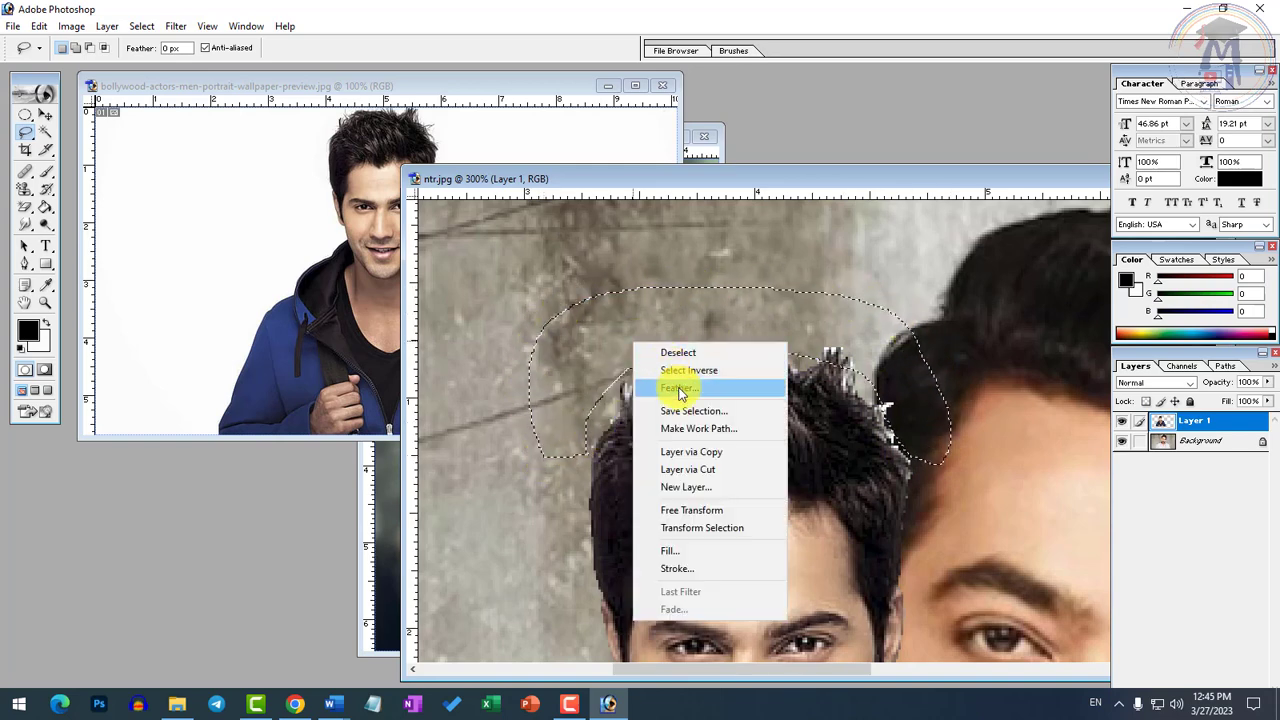
{"action": "left_click", "coordinate": [680, 391]}
{"action": "type", "text": "10"}
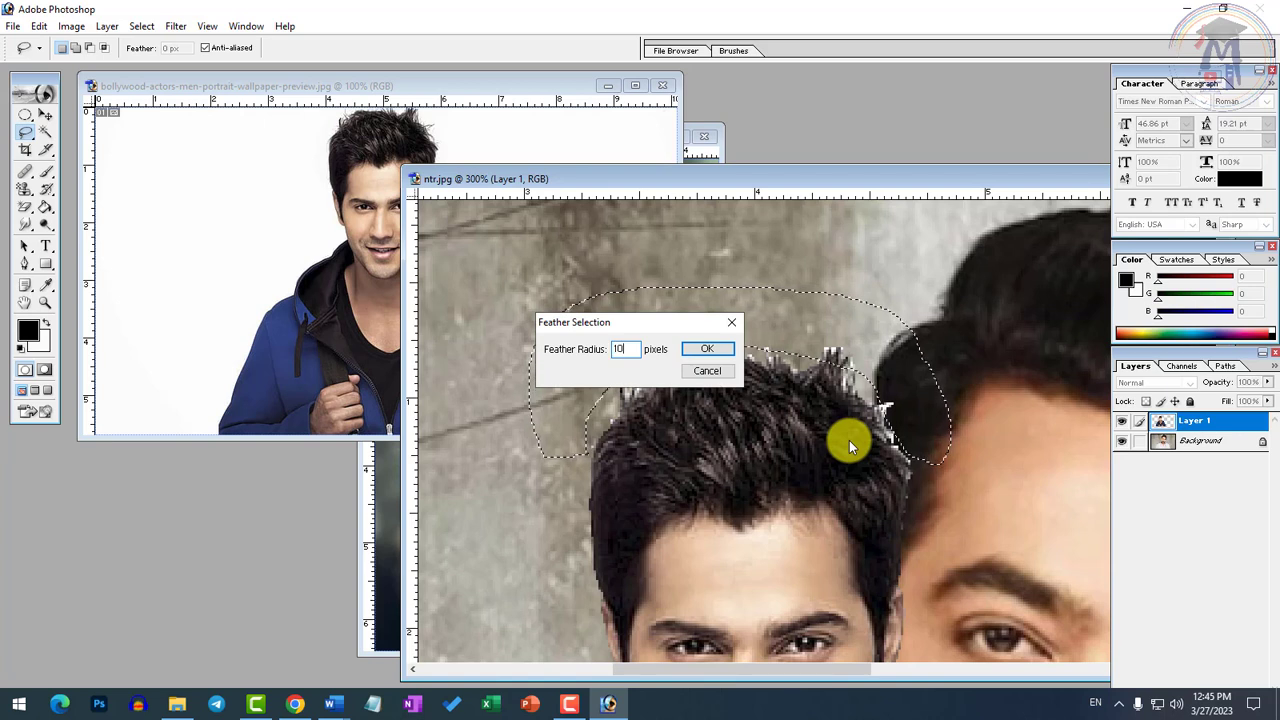
{"action": "key", "text": "Return"}
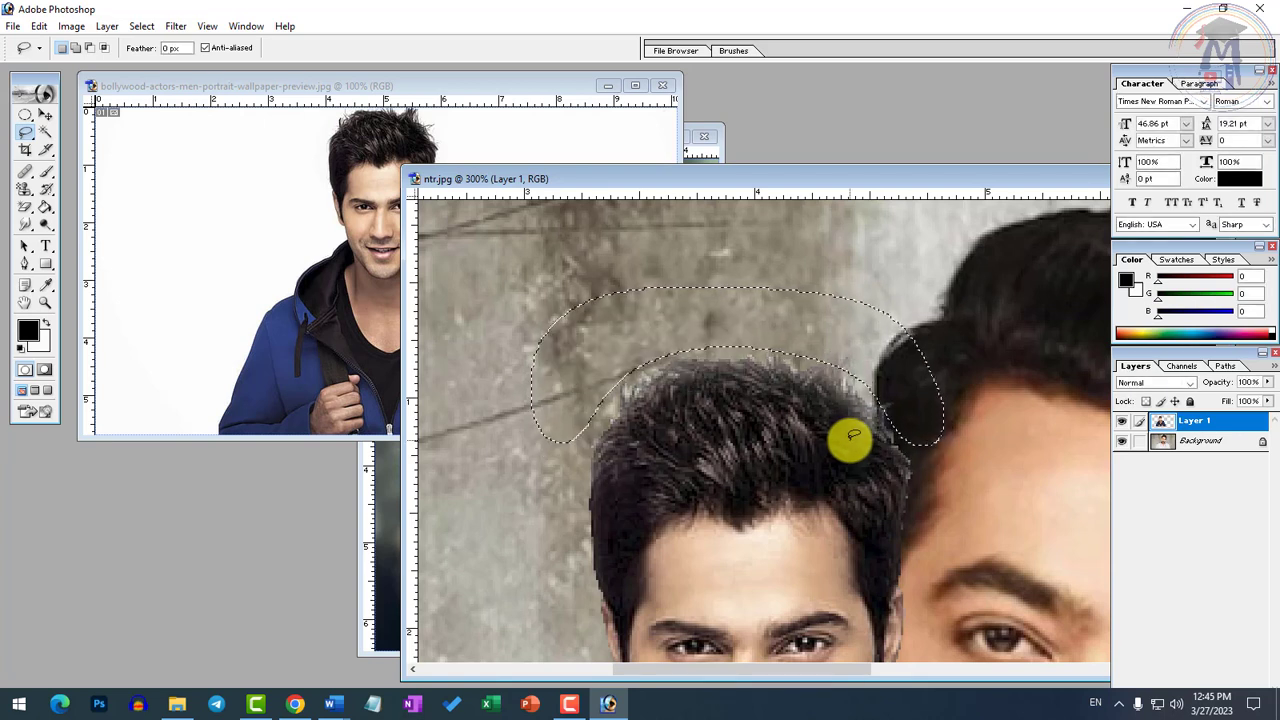
{"action": "key", "text": "Delete"}
{"action": "key", "text": "ctrl+d"}
Scale the hooded man's layer to 86.4% with Free Transform and place it beside the larger man's shoulder.
{"action": "left_click", "coordinate": [844, 434], "text": "alt"}
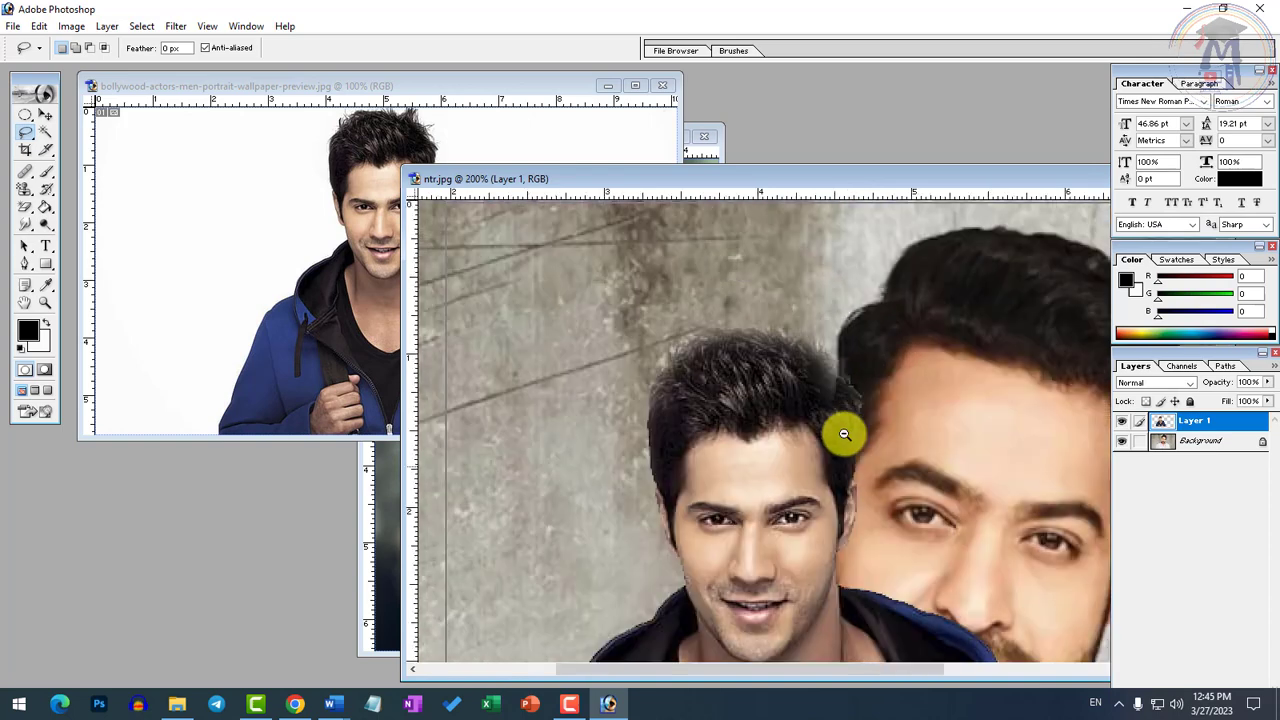
{"action": "left_click", "coordinate": [844, 434], "text": "alt"}
{"action": "left_click", "coordinate": [811, 429], "text": "alt"}
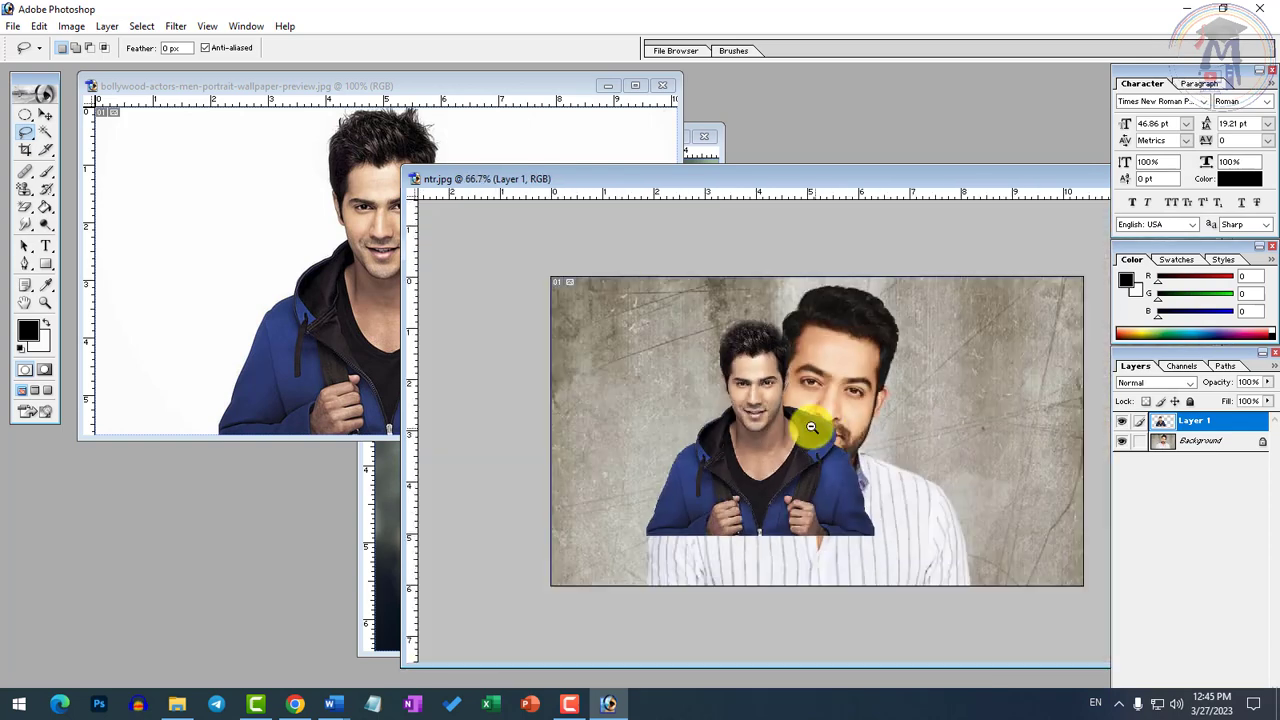
{"action": "left_click", "coordinate": [44, 116]}
{"action": "left_click_drag", "start_coordinate": [740, 480], "coordinate": [855, 545]}
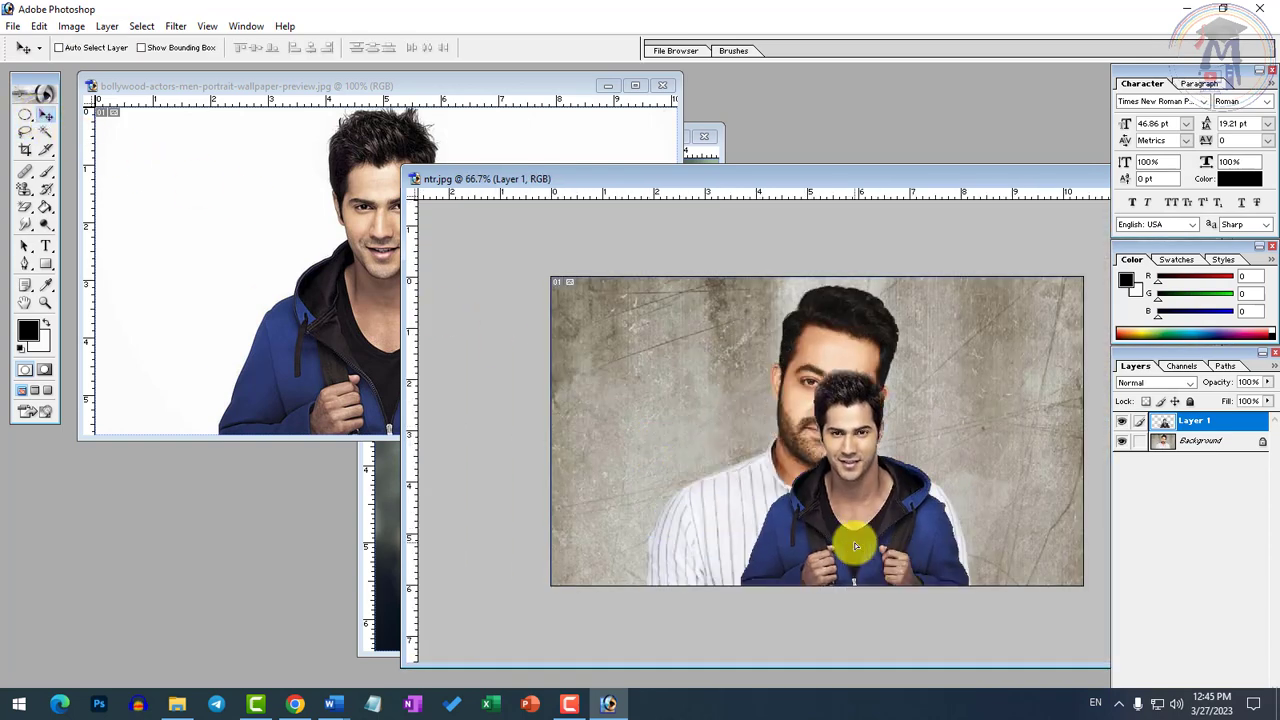
{"action": "key", "text": "ctrl+t"}
{"action": "left_click_drag", "start_coordinate": [977, 365], "coordinate": [957, 409]}
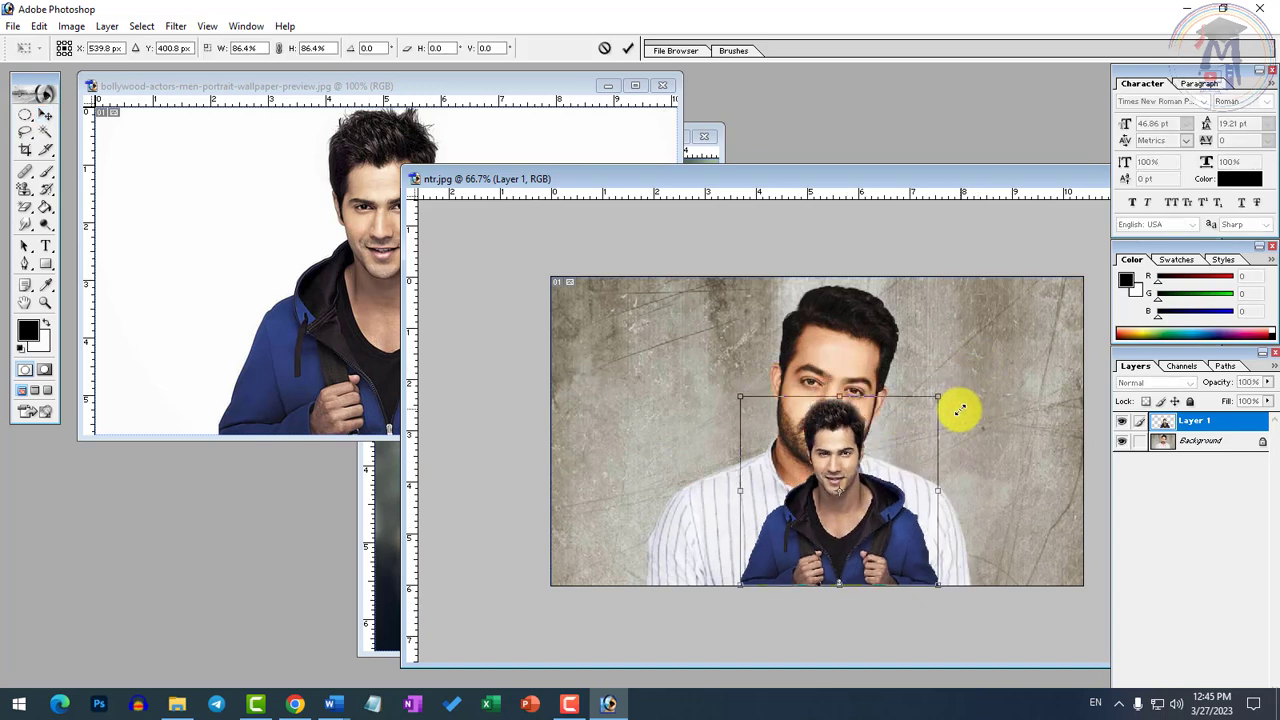
{"action": "left_click_drag", "start_coordinate": [894, 523], "coordinate": [977, 500]}
{"action": "key", "text": "Return"}
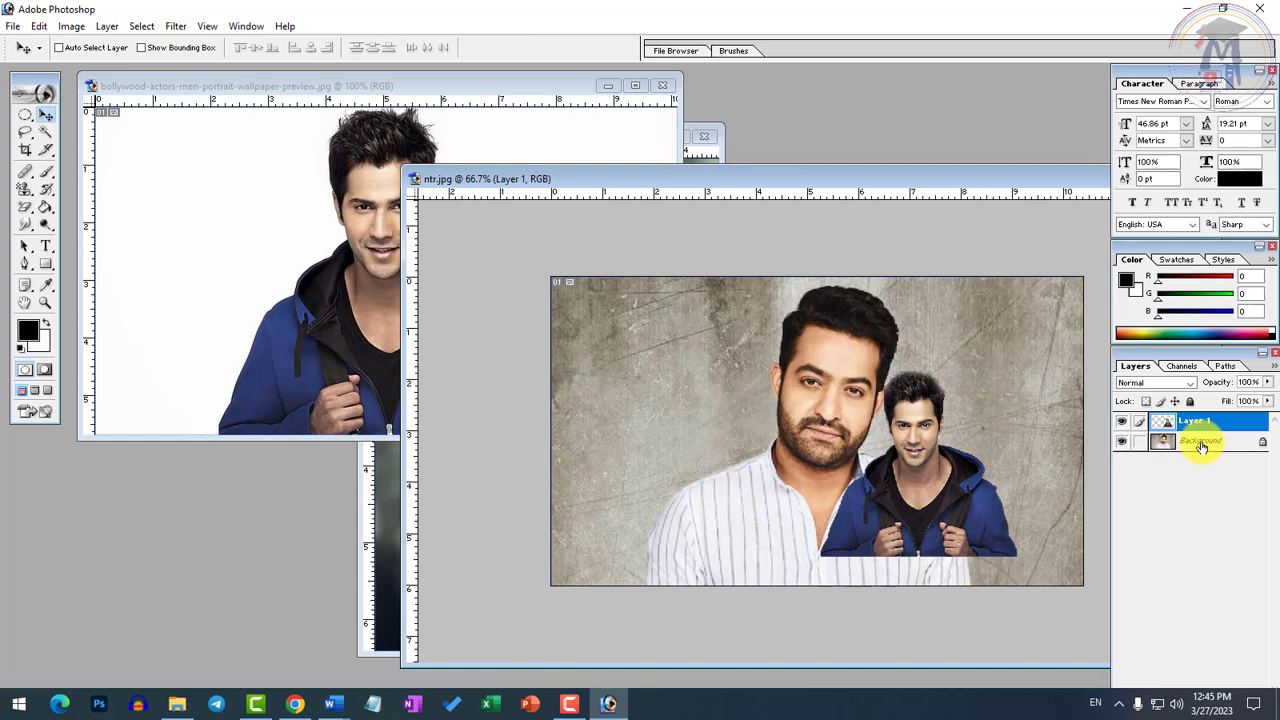
Try rotating the whole canvas 90° clockwise, and undo the rotation.
{"action": "key", "text": "ctrl+plus"}
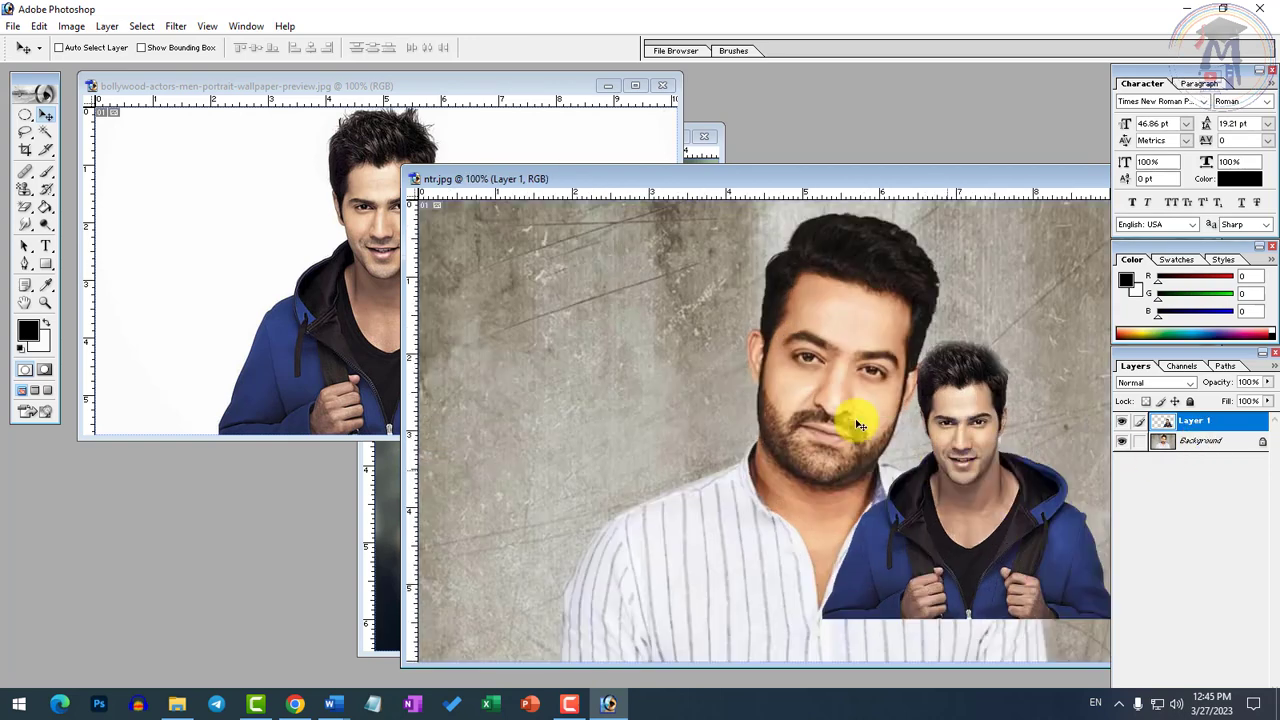
{"action": "key", "text": "ctrl+minus"}
{"action": "left_click", "coordinate": [76, 27]}
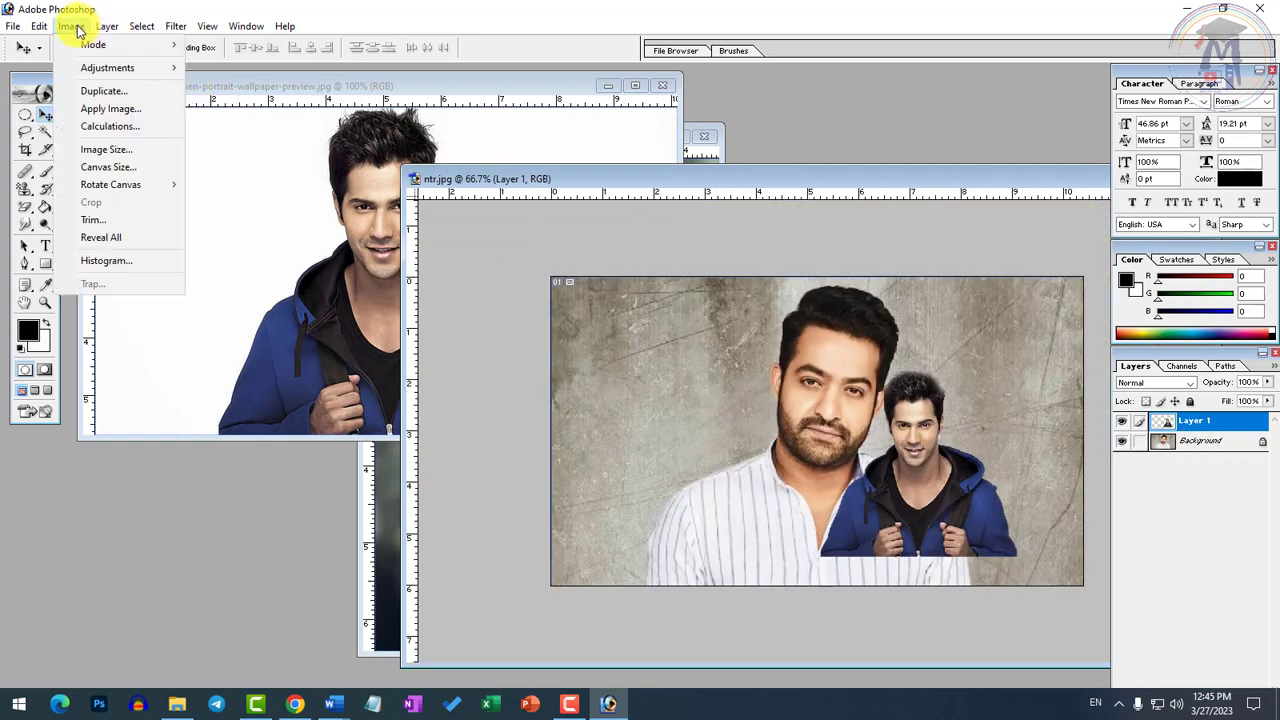
{"action": "mouse_move", "coordinate": [165, 184]}
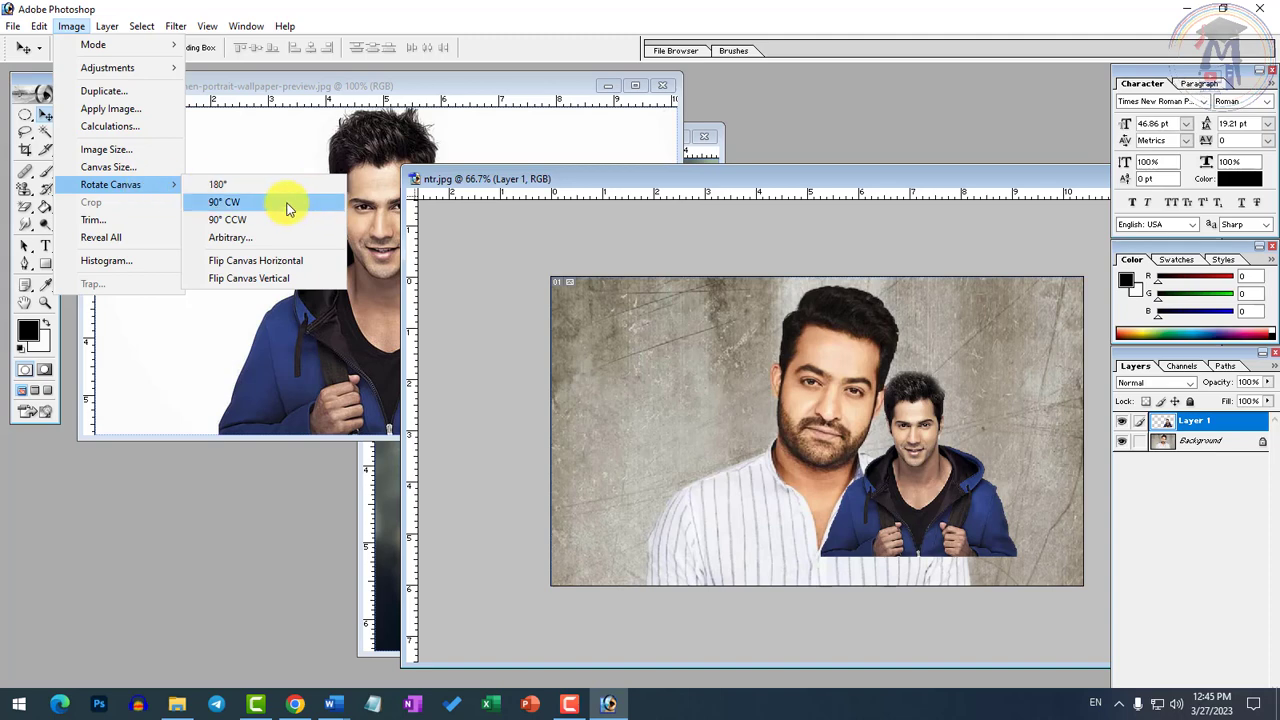
{"action": "left_click", "coordinate": [286, 205]}
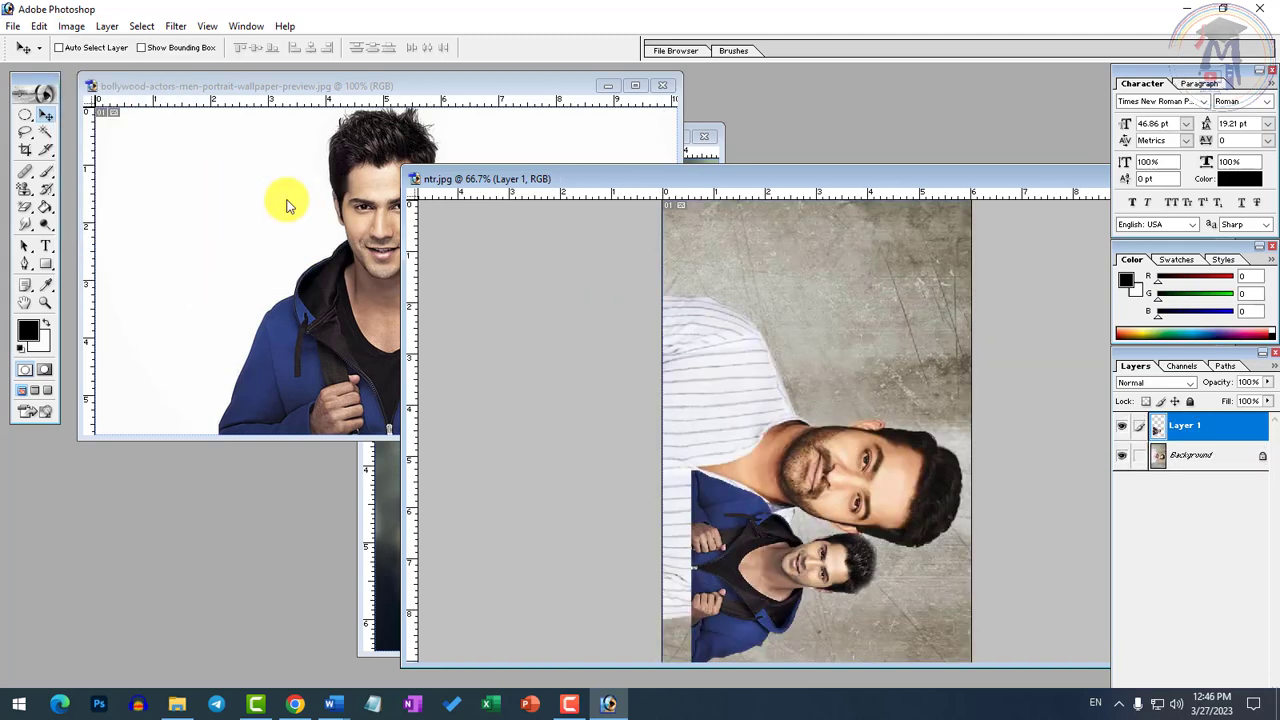
{"action": "key", "text": "ctrl+z"}
Nudge the hooded man's layer slightly, try rotating only that layer 180°, and undo the rotation.
{"action": "left_click_drag", "start_coordinate": [914, 509], "coordinate": [940, 501]}
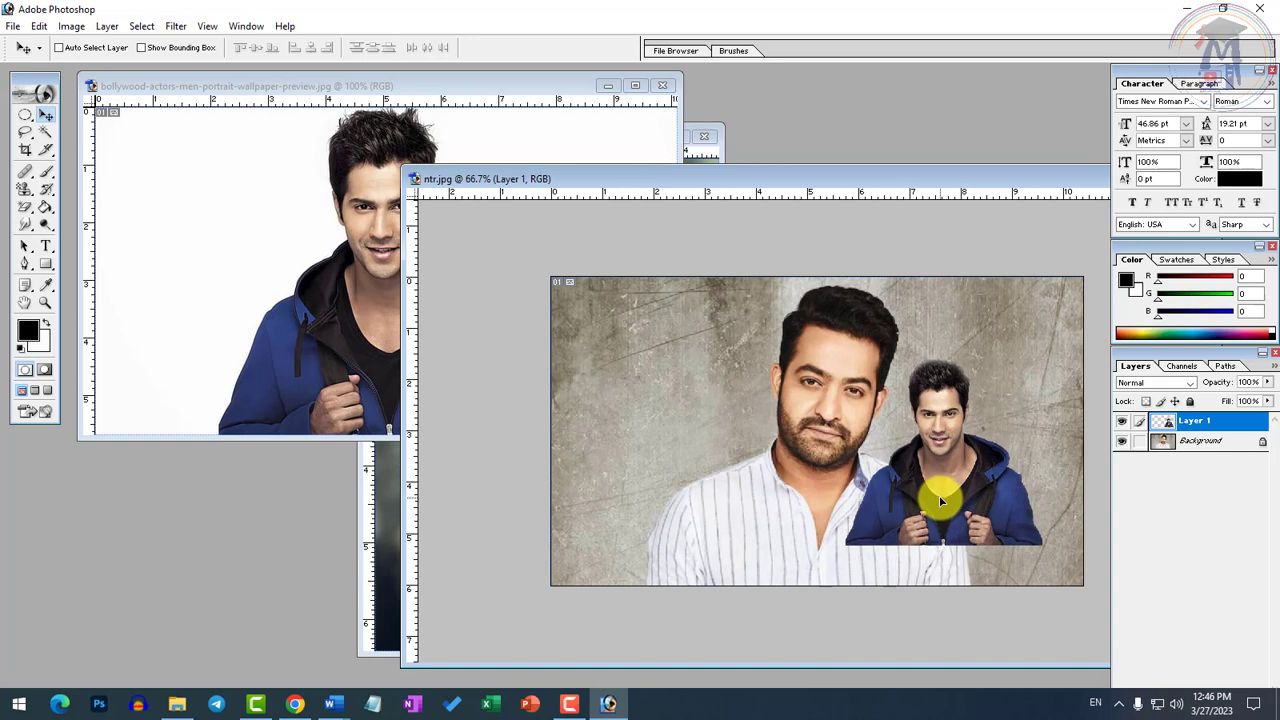
{"action": "left_click", "coordinate": [40, 27]}
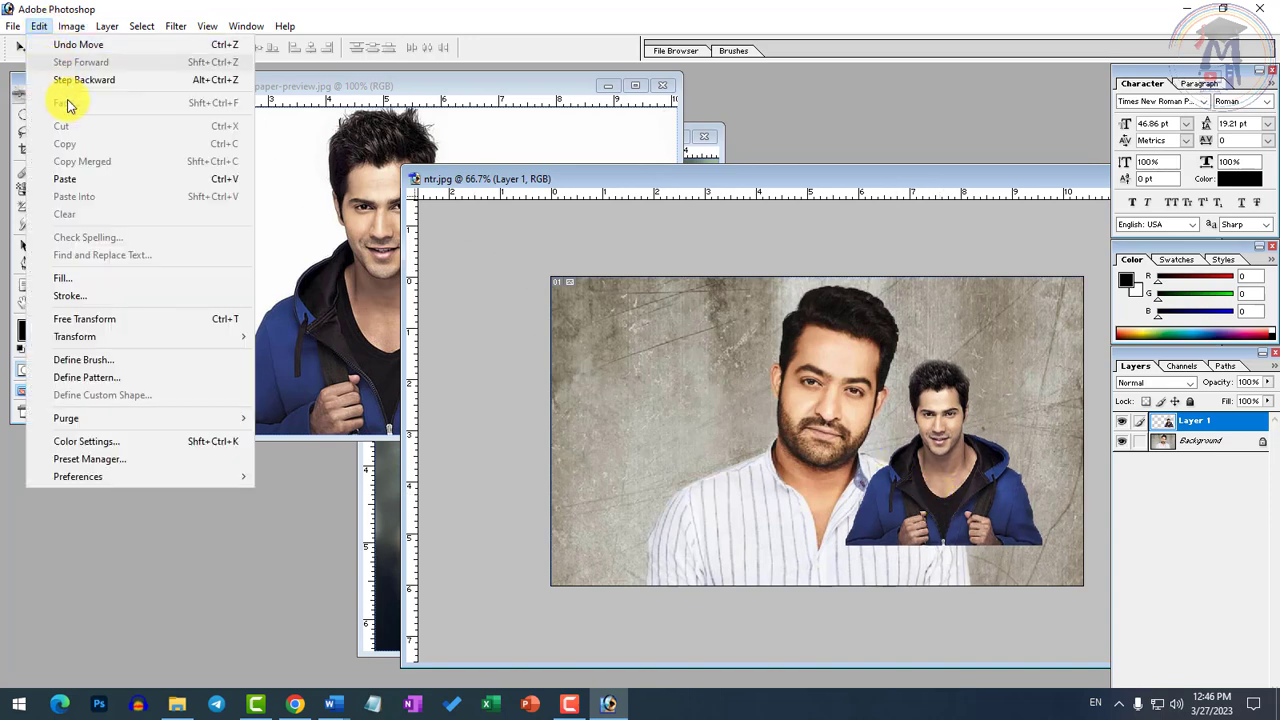
{"action": "mouse_move", "coordinate": [118, 344]}
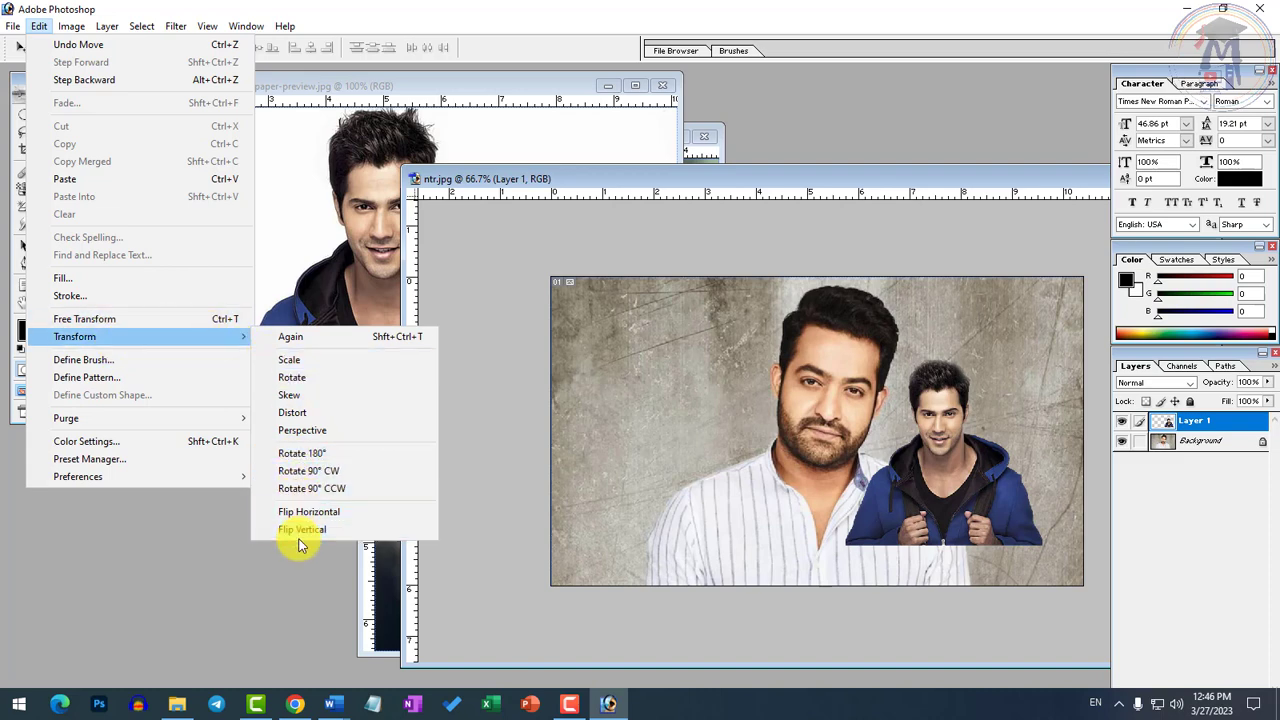
{"action": "left_click", "coordinate": [323, 459]}
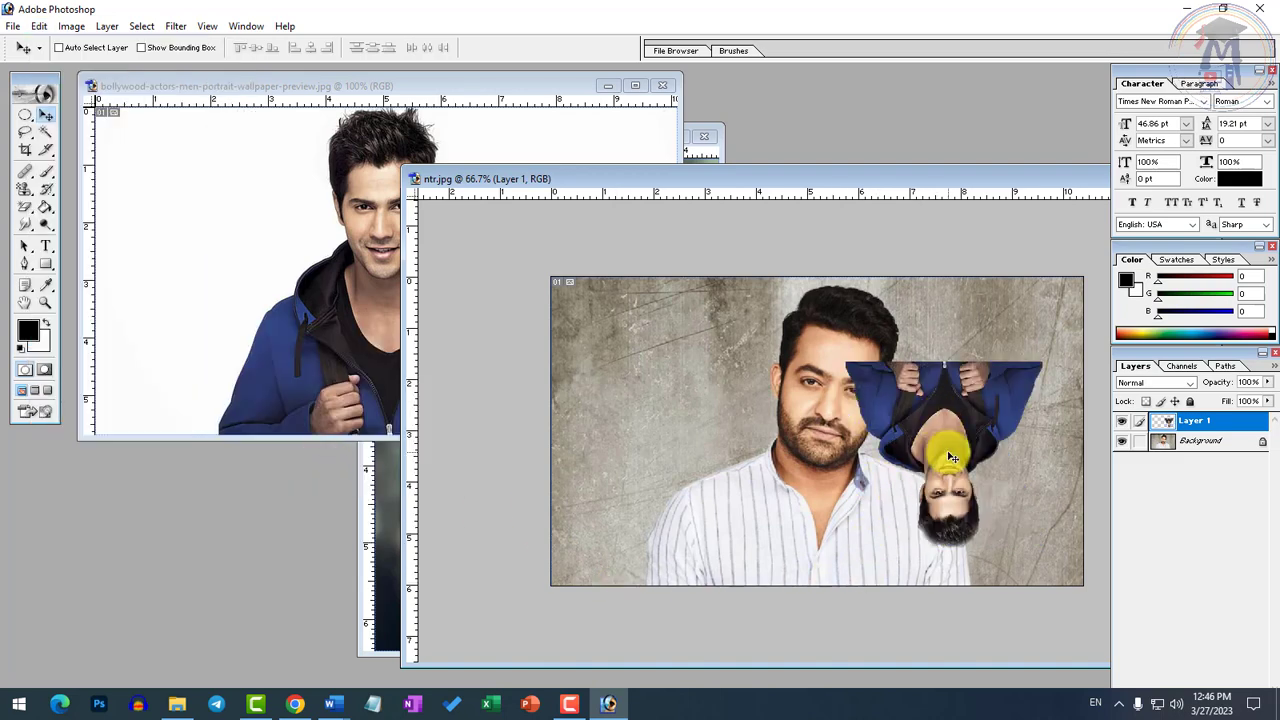
{"action": "key", "text": "ctrl+z"}
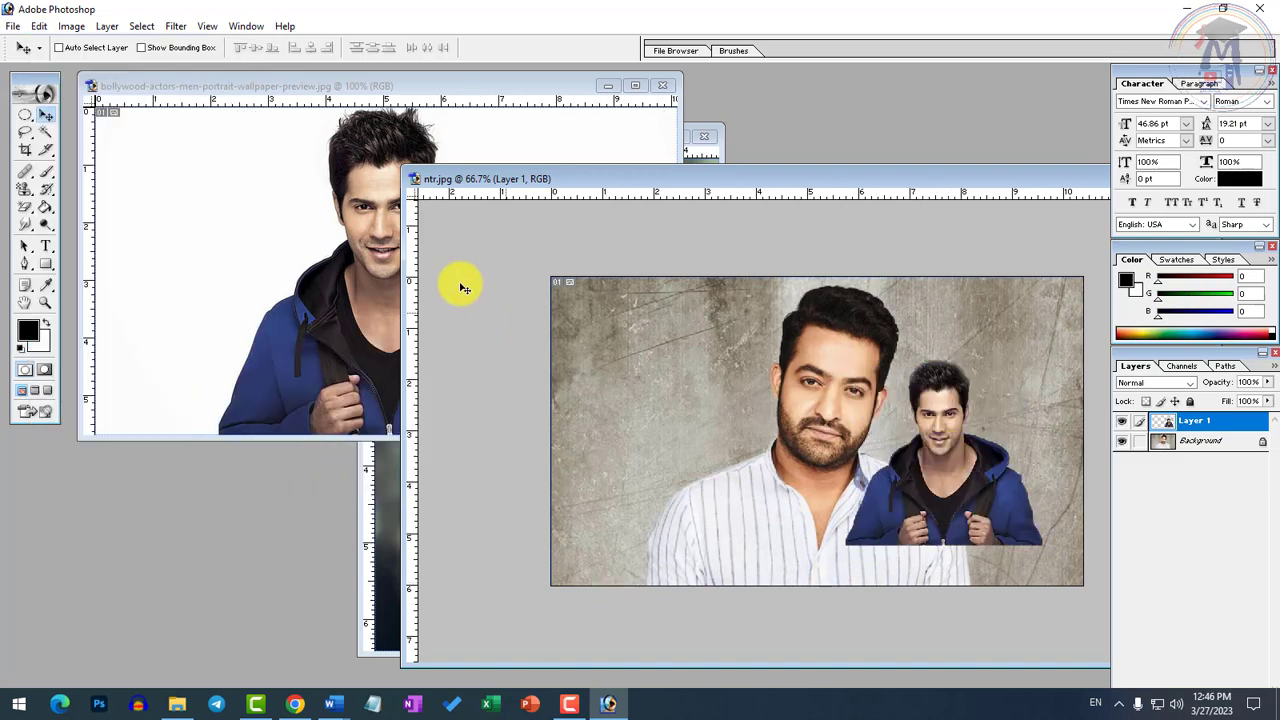
Compare the layer Transform options with the Rotate Canvas options, and the Layer commands available in the single-layer and two-layer documents.
{"action": "left_click", "coordinate": [38, 27]}
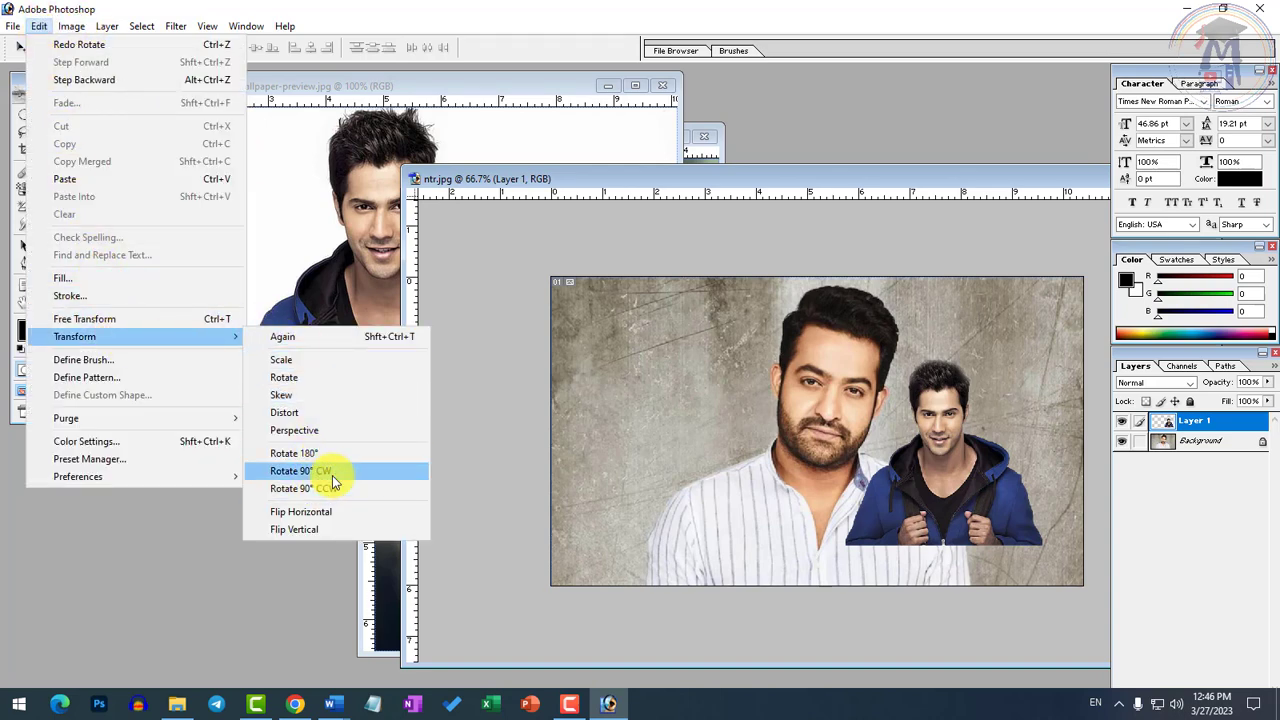
{"action": "mouse_move", "coordinate": [70, 28]}
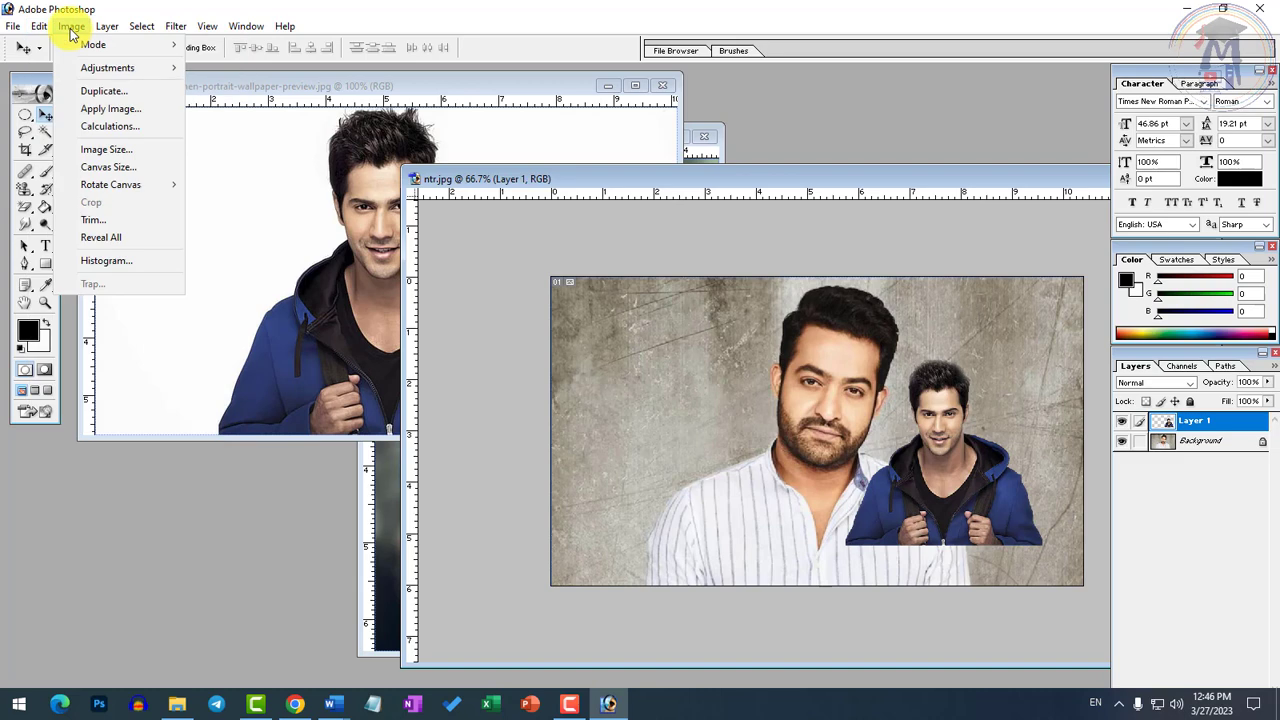
{"action": "mouse_move", "coordinate": [136, 192]}
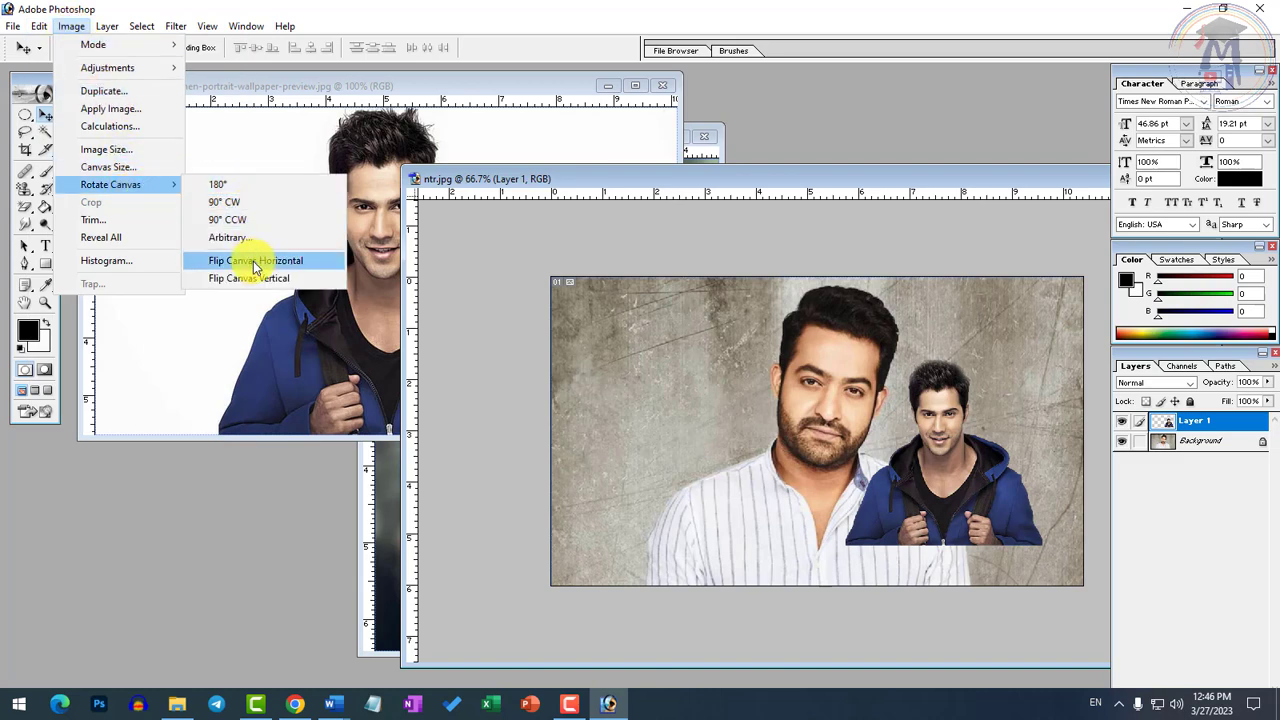
{"action": "mouse_move", "coordinate": [206, 338]}
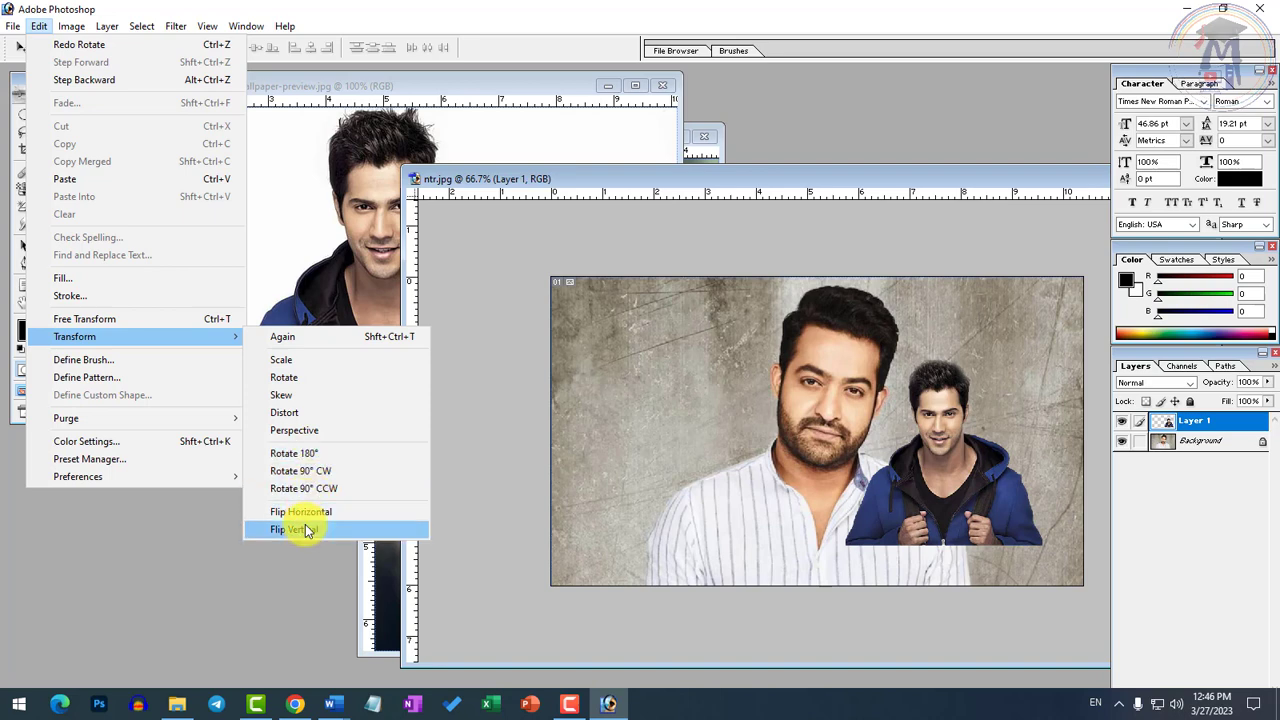
{"action": "left_click", "coordinate": [394, 86]}
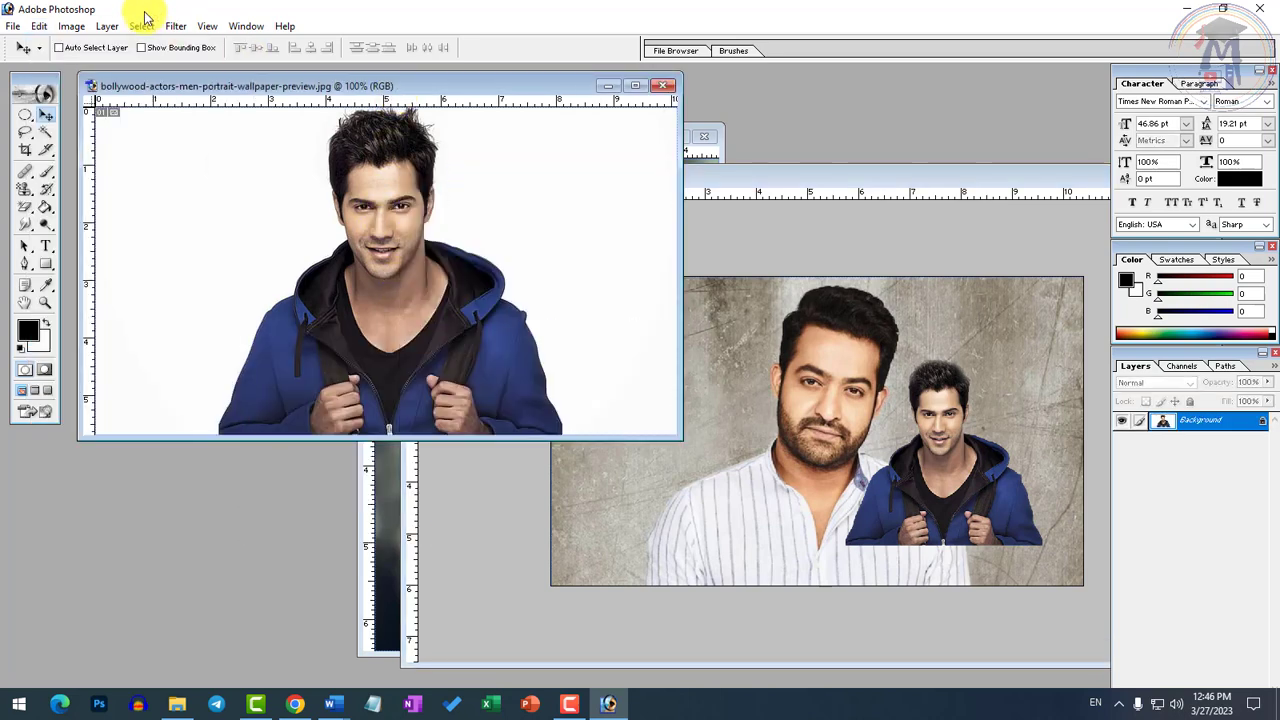
{"action": "left_click", "coordinate": [107, 26]}
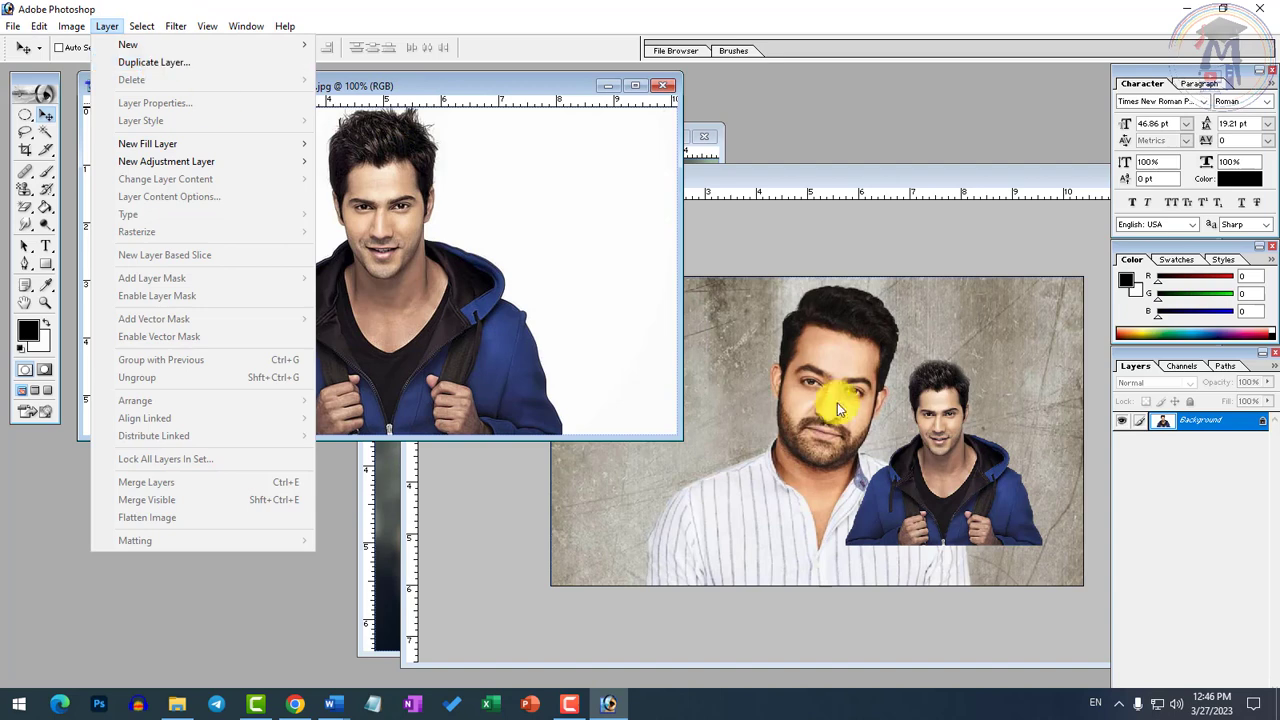
{"action": "left_click", "coordinate": [915, 484]}
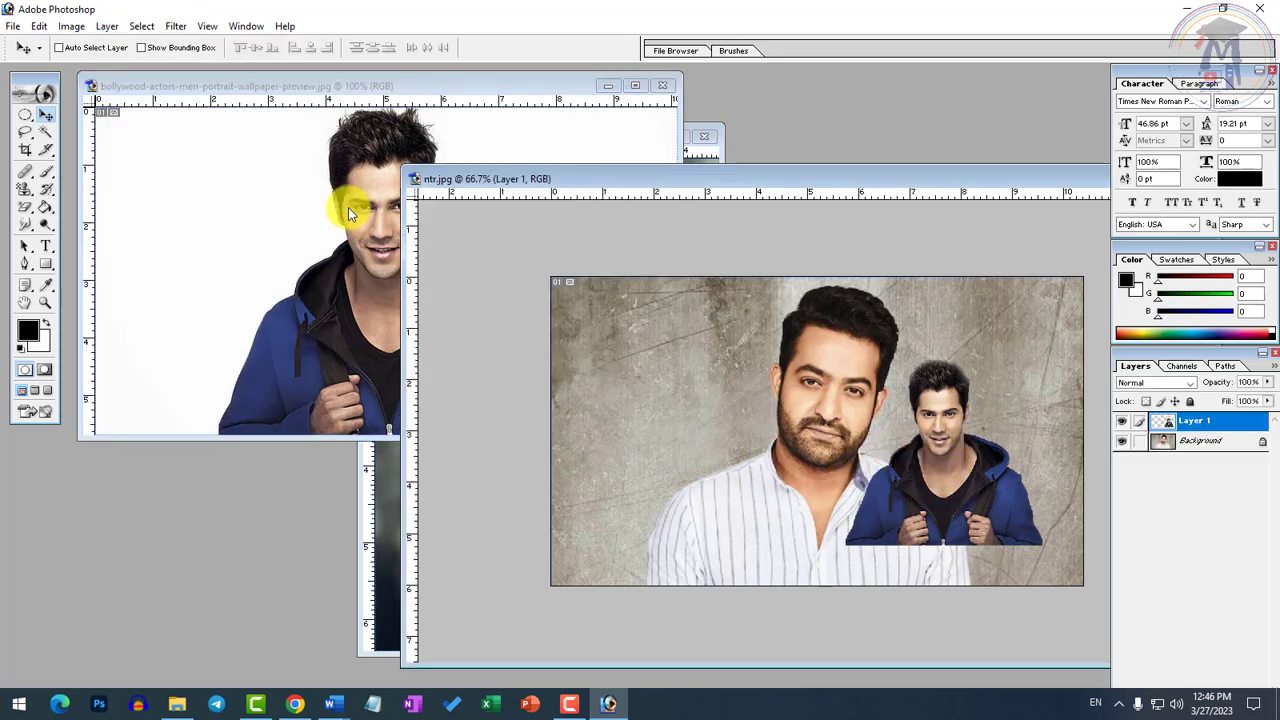
{"action": "left_click", "coordinate": [107, 26]}
{"action": "mouse_move", "coordinate": [295, 80]}
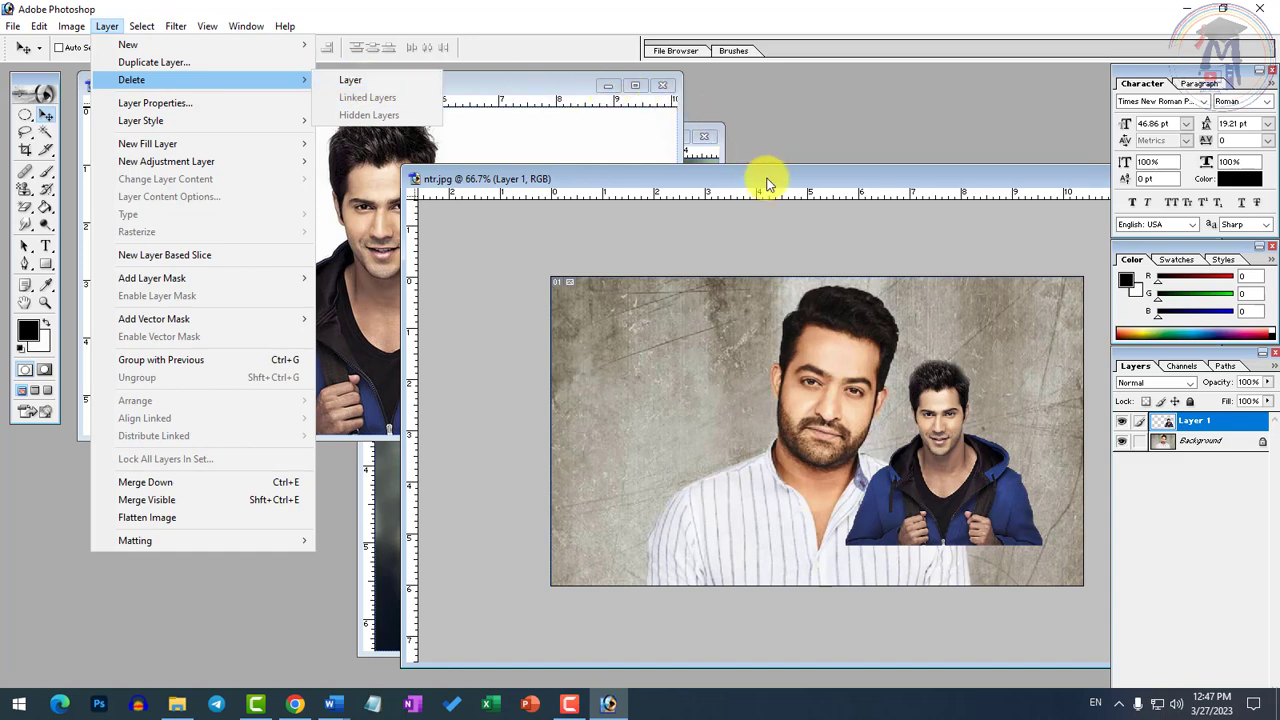
Reposition the ntr.jpg document window and move the hooded man's layer up beside the larger man's face.
{"action": "left_click_drag", "start_coordinate": [767, 183], "coordinate": [454, 186]}
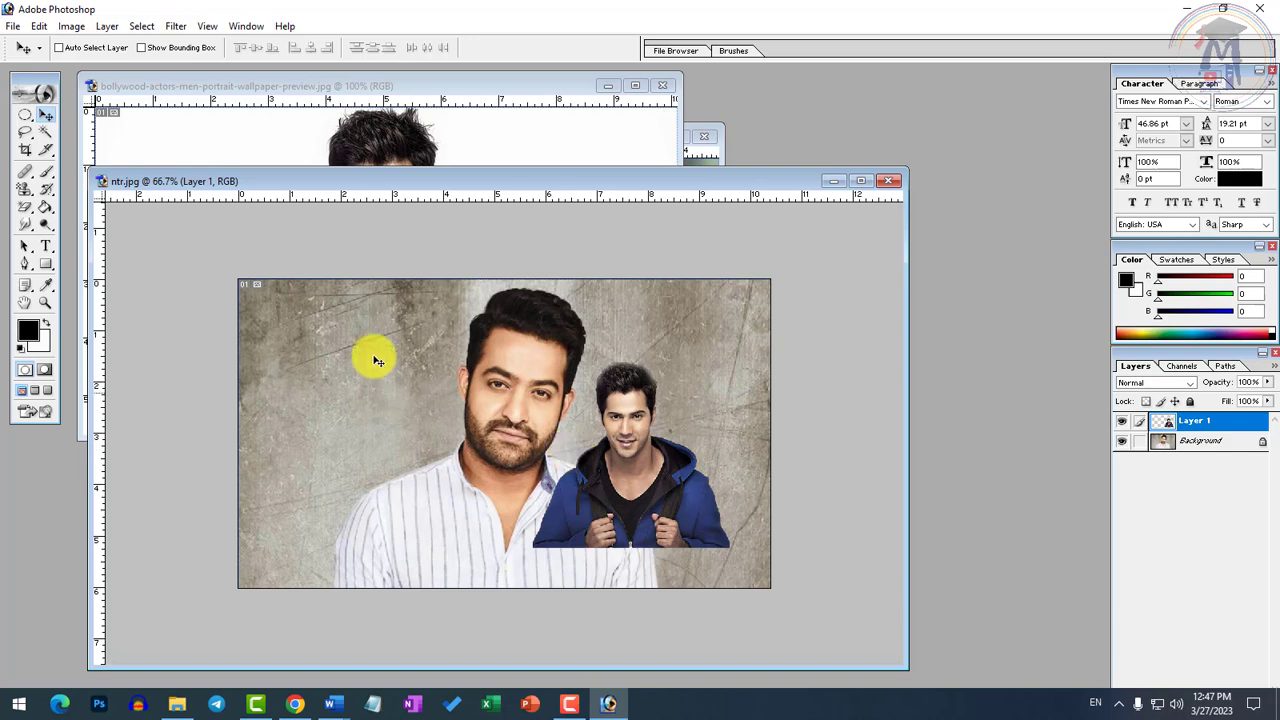
{"action": "left_click_drag", "start_coordinate": [297, 183], "coordinate": [281, 166]}
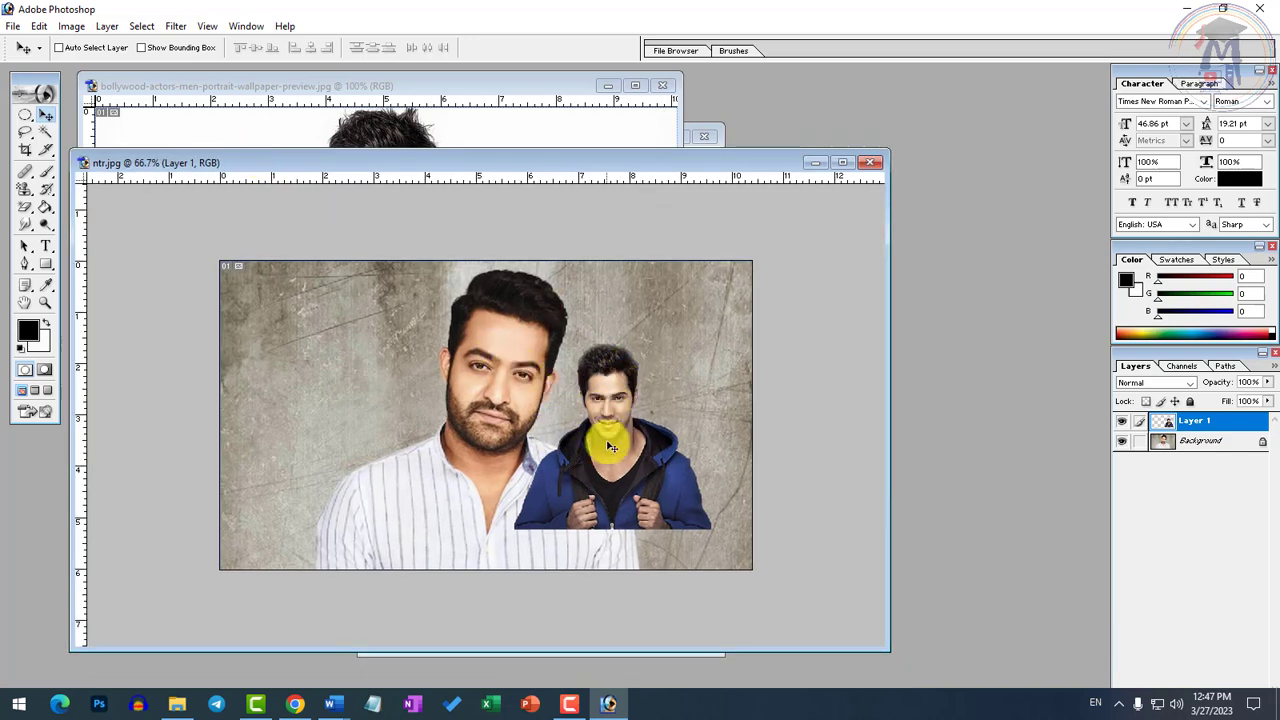
{"action": "left_click_drag", "start_coordinate": [609, 443], "coordinate": [616, 397]}
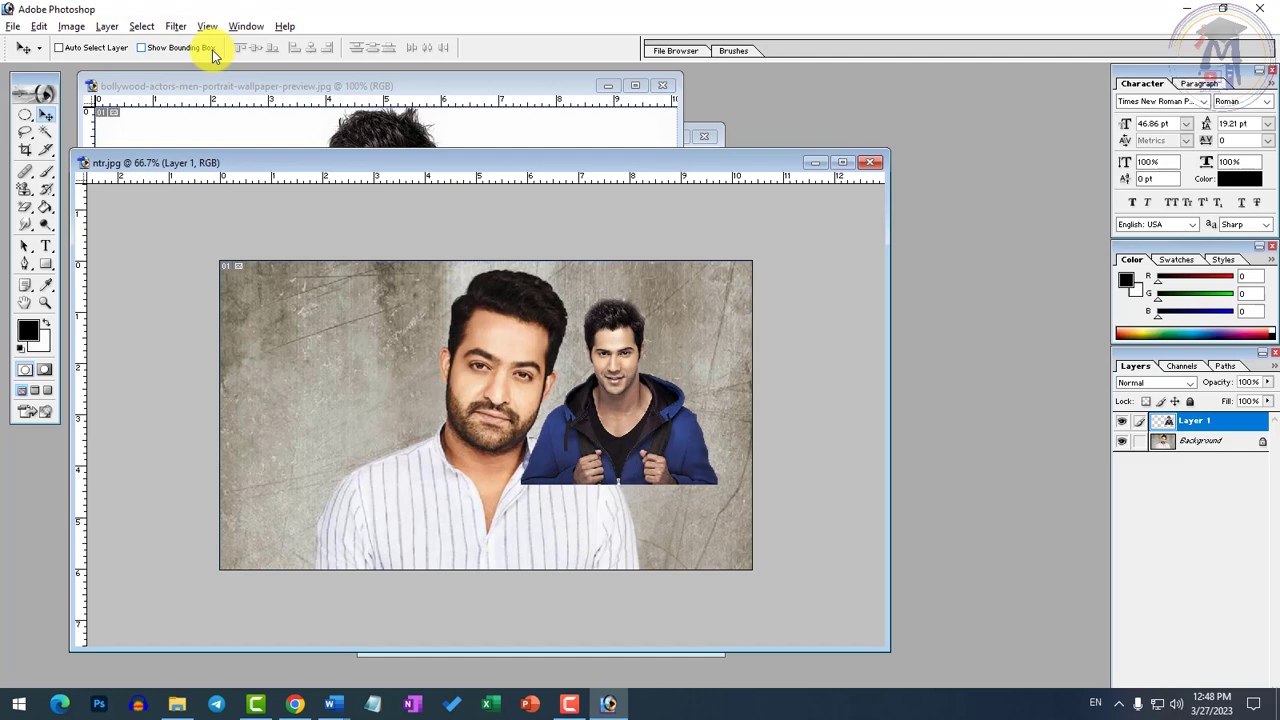
Examine the options for deleting layers in ntr.jpg without applying any of them.
{"action": "key", "text": "alt+l"}
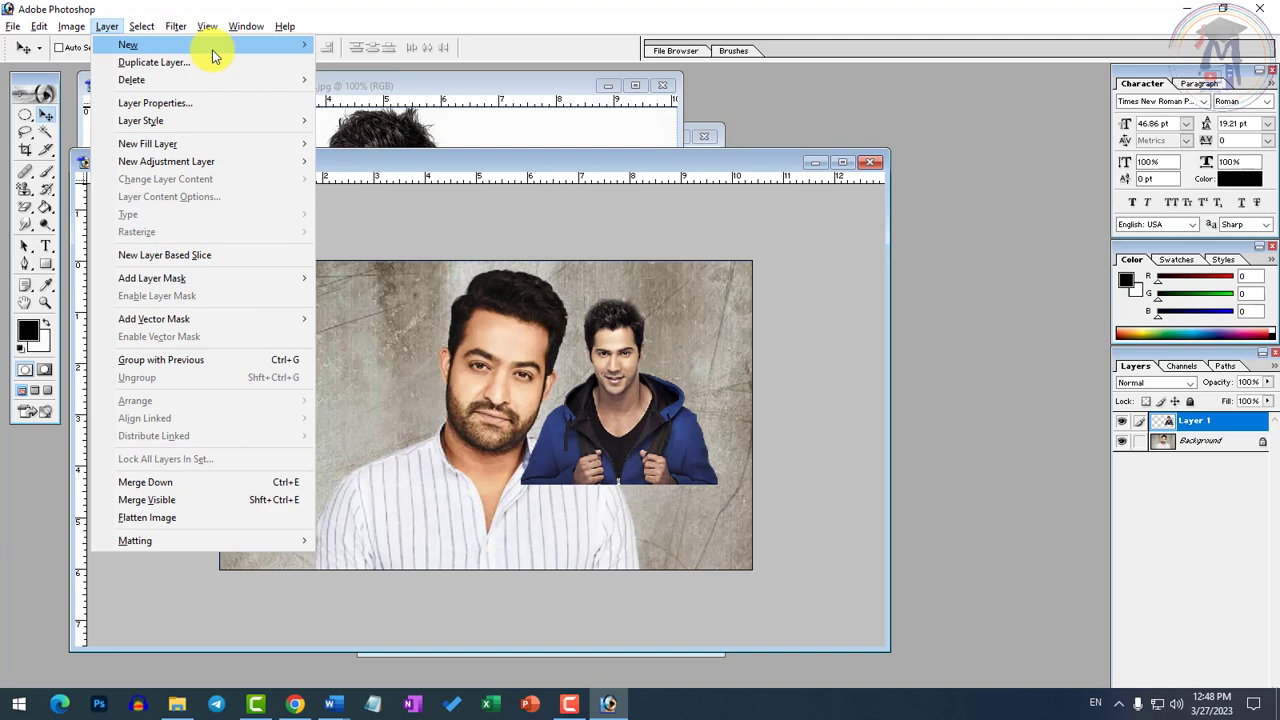
{"action": "key", "text": "Down"}
{"action": "key", "text": "Down"}
{"action": "key", "text": "Right"}
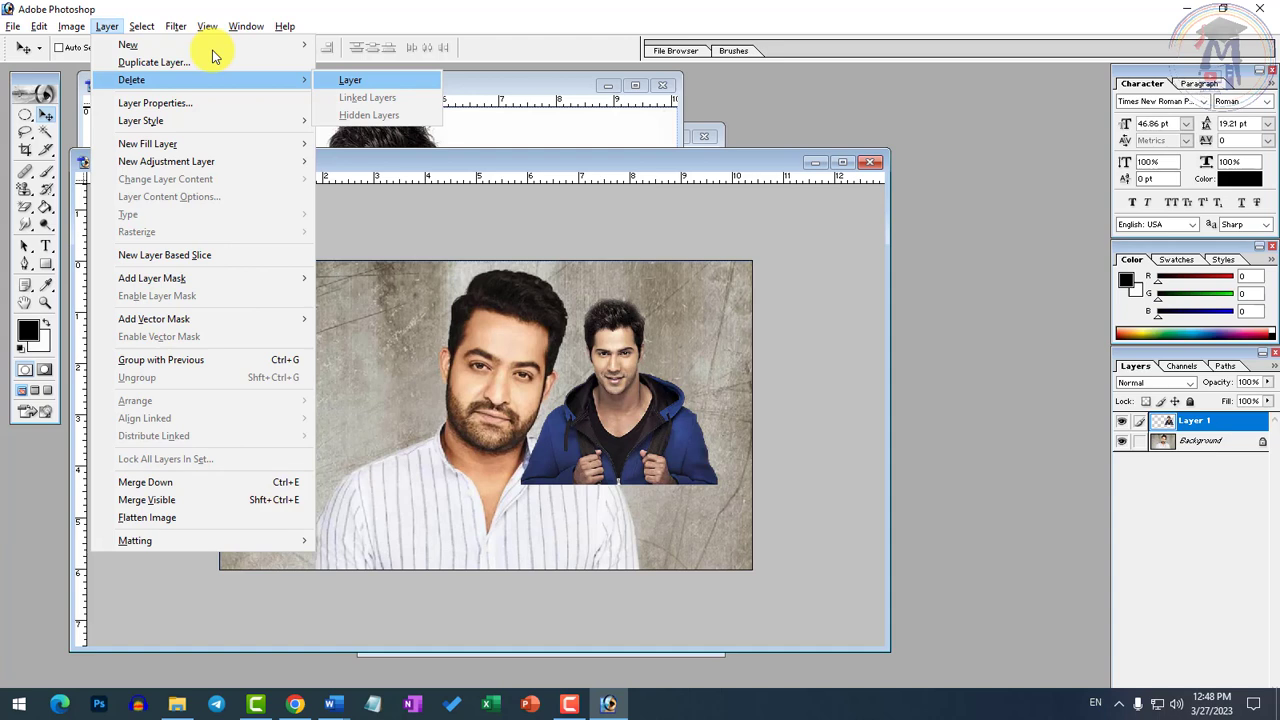
{"action": "key", "text": "Escape"}
{"action": "key", "text": "Escape"}
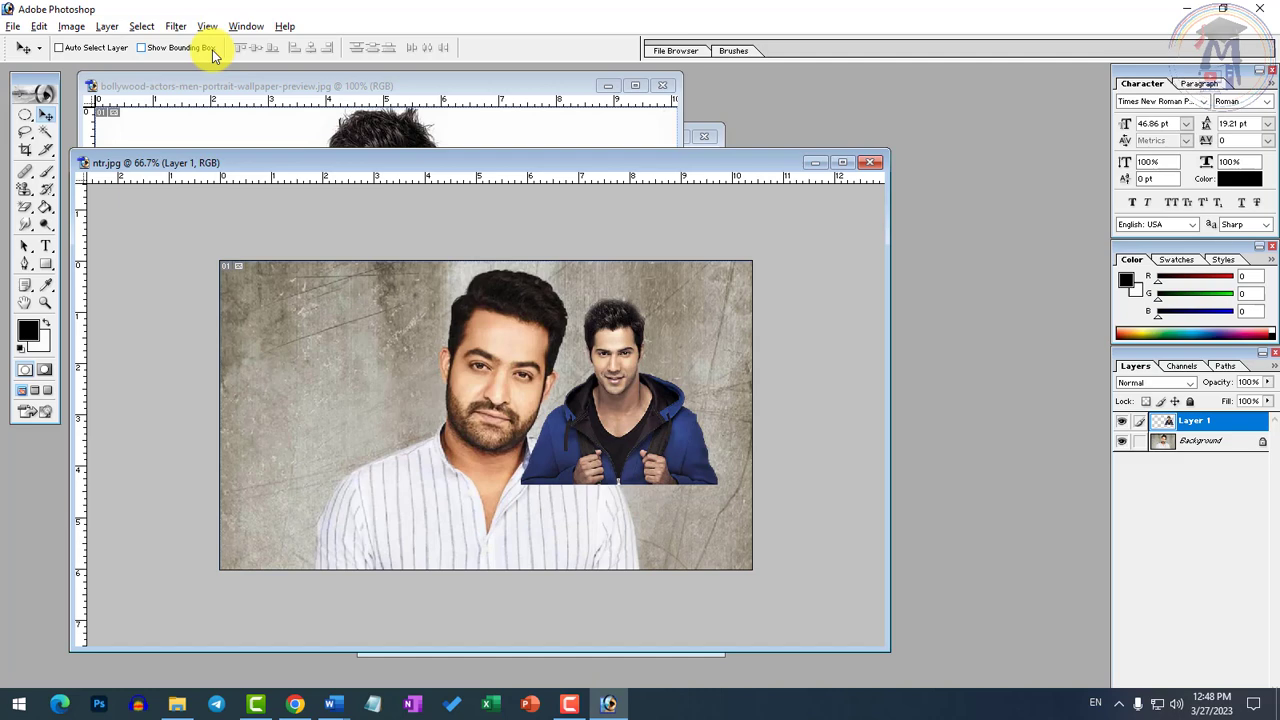
{"action": "key", "text": "alt+l"}
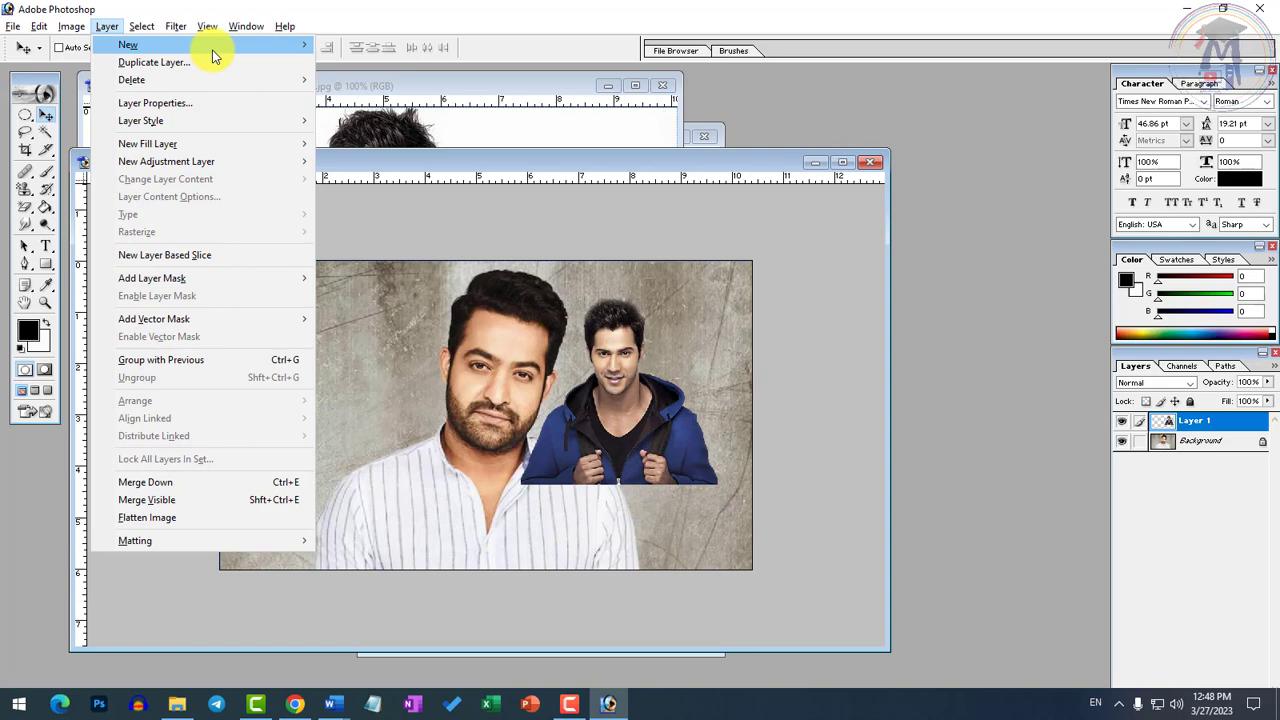
{"action": "key", "text": "Escape"}
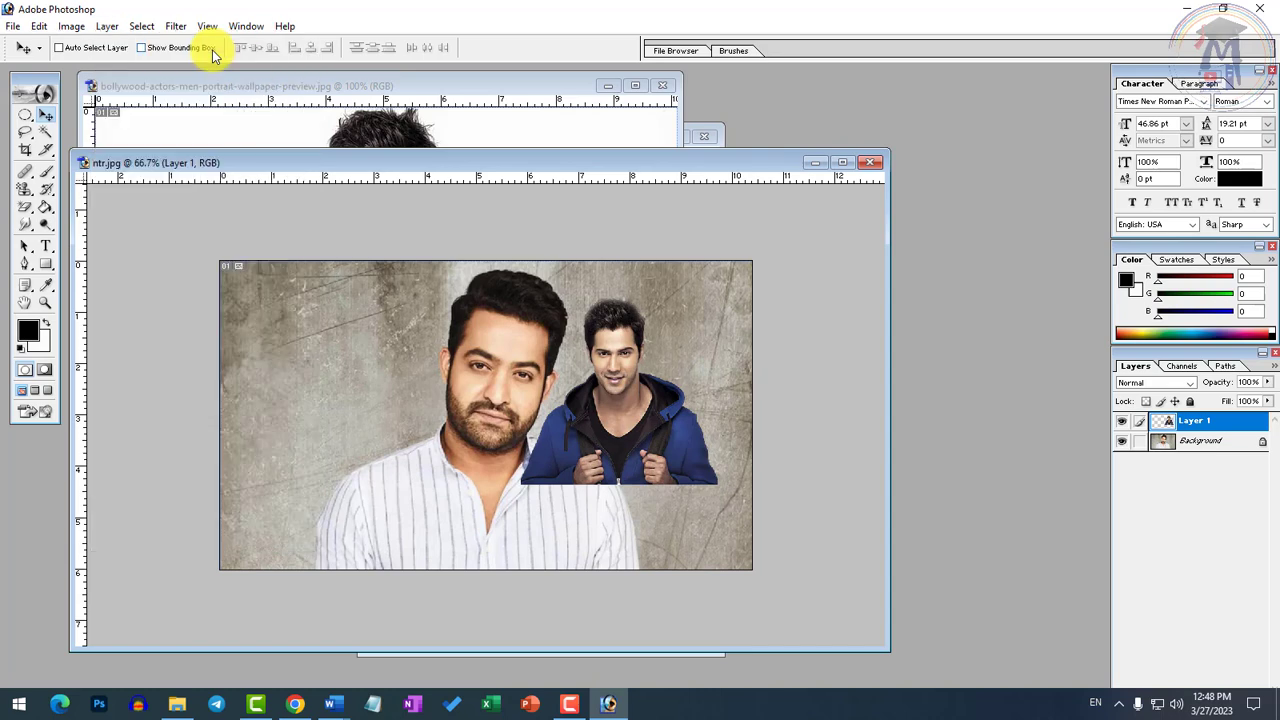
Try deleting the hooded man's layer, and undo the deletion.
{"action": "key", "text": "alt+l"}
{"action": "key", "text": "Escape"}
{"action": "key", "text": "ctrl+z"}
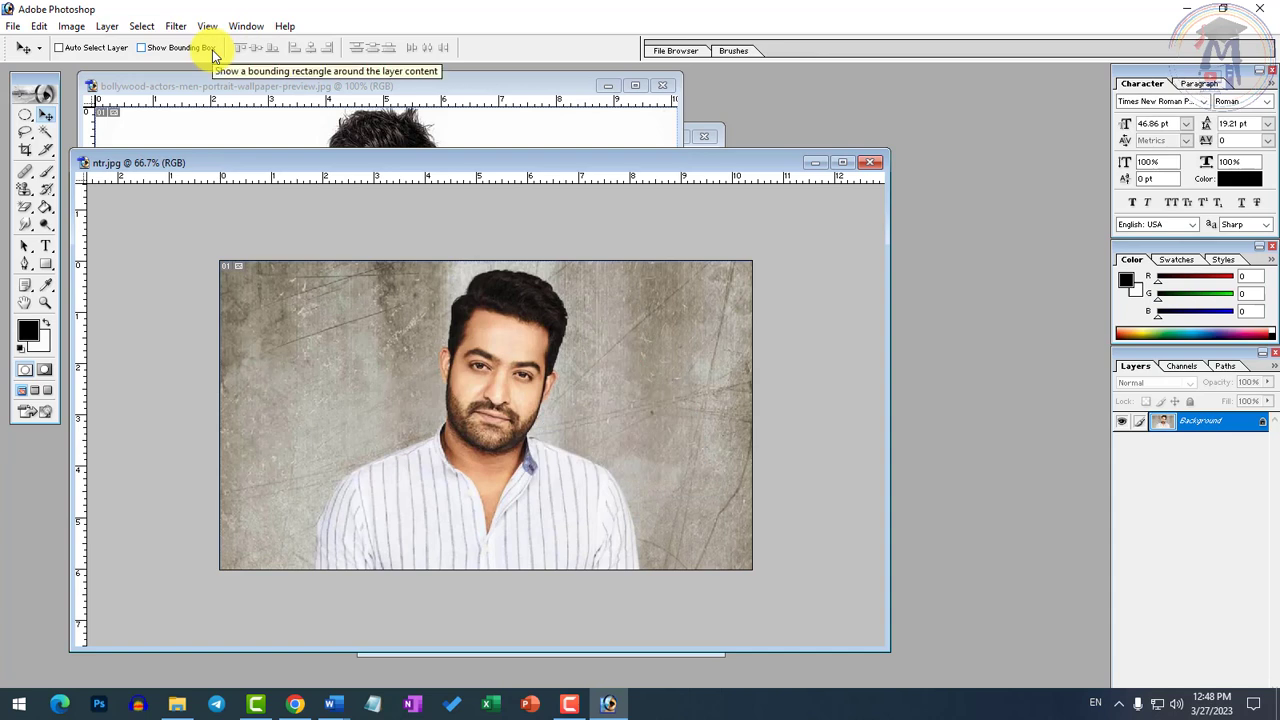
{"action": "key", "text": "ctrl+z"}
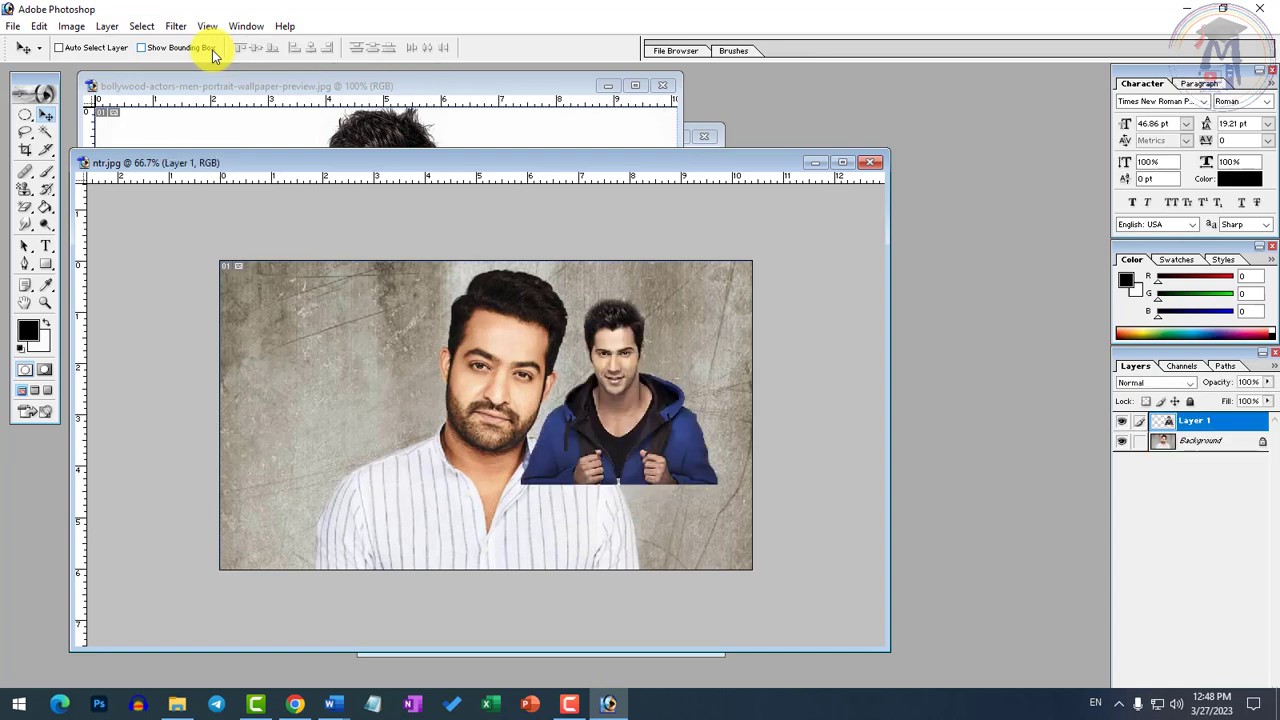
Check the layer deletion command, delete Layer 1 a second time, and restore it with an undo.
{"action": "left_click", "coordinate": [107, 27]}
{"action": "mouse_move", "coordinate": [171, 80]}
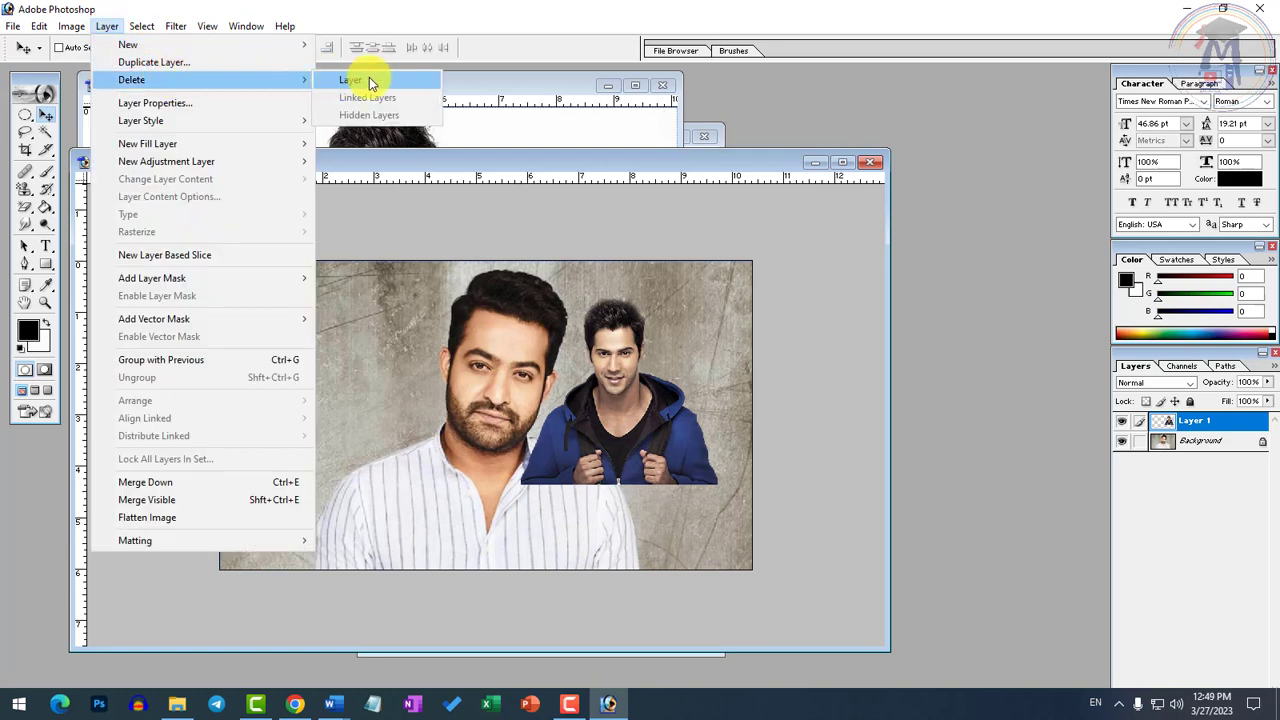
{"action": "left_click", "coordinate": [652, 357]}
{"action": "key", "text": "alt+l"}
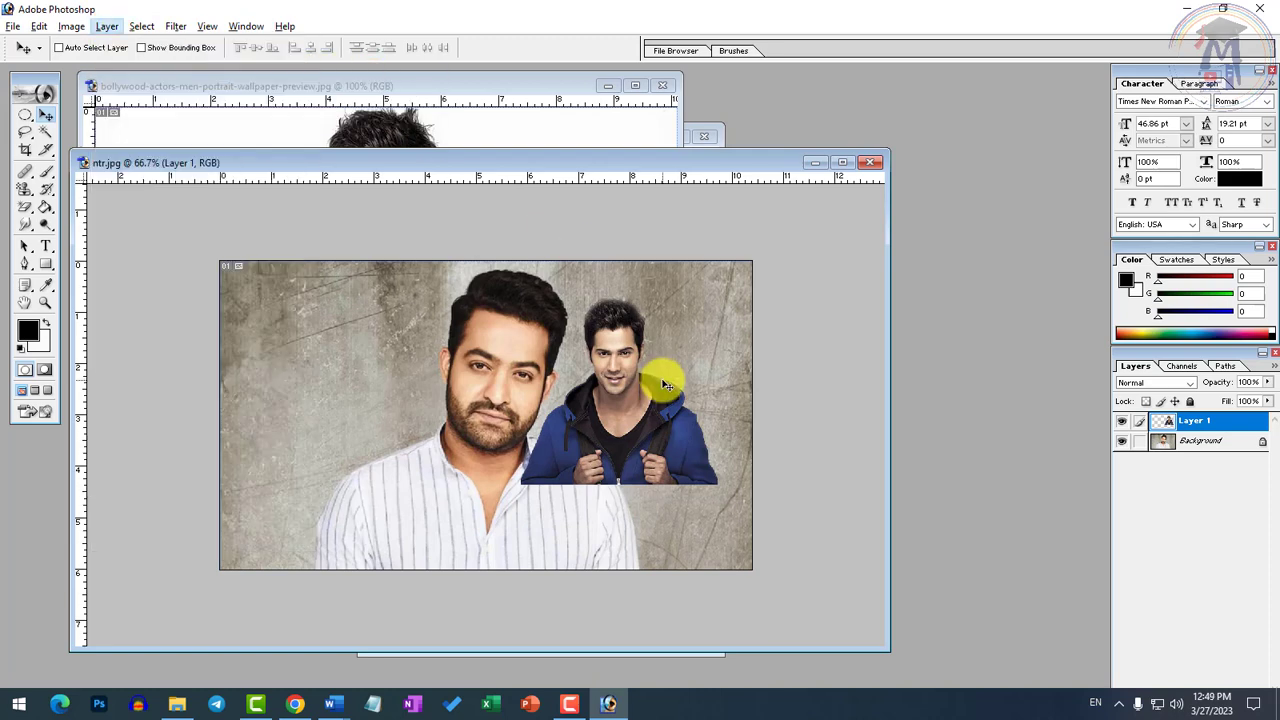
{"action": "key", "text": "l"}
{"action": "key", "text": "l"}
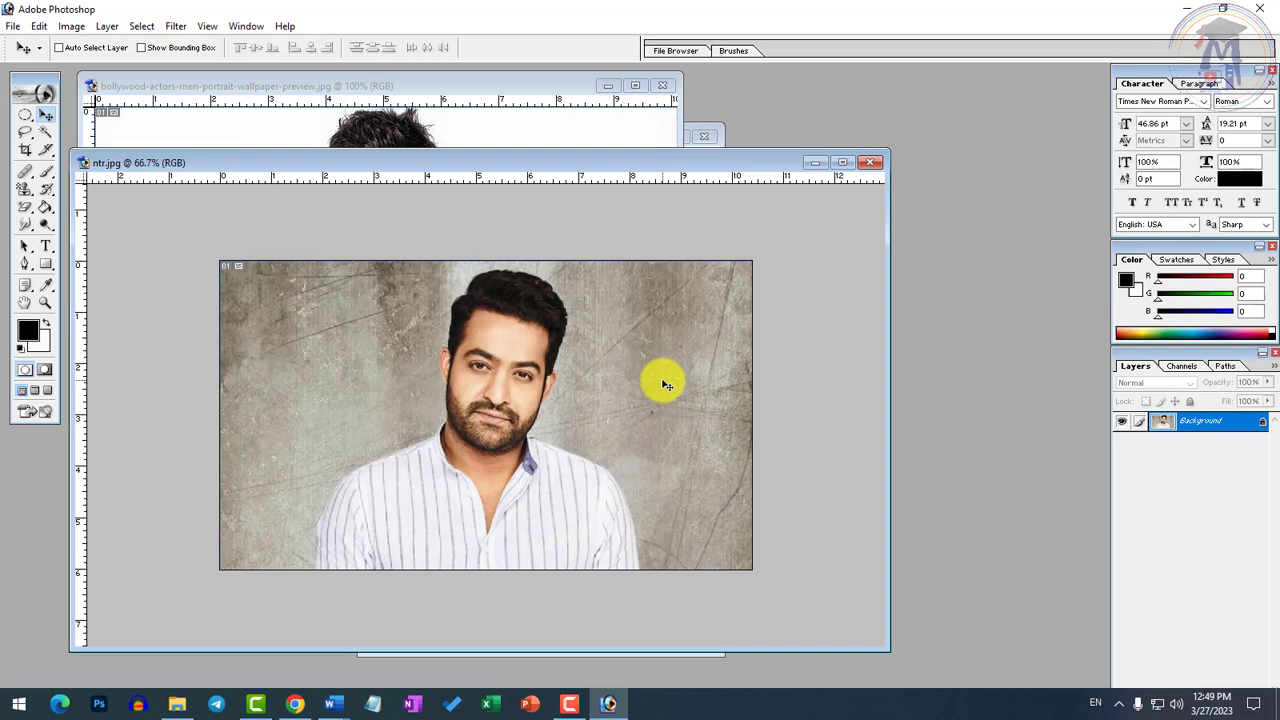
{"action": "key", "text": "ctrl+z"}
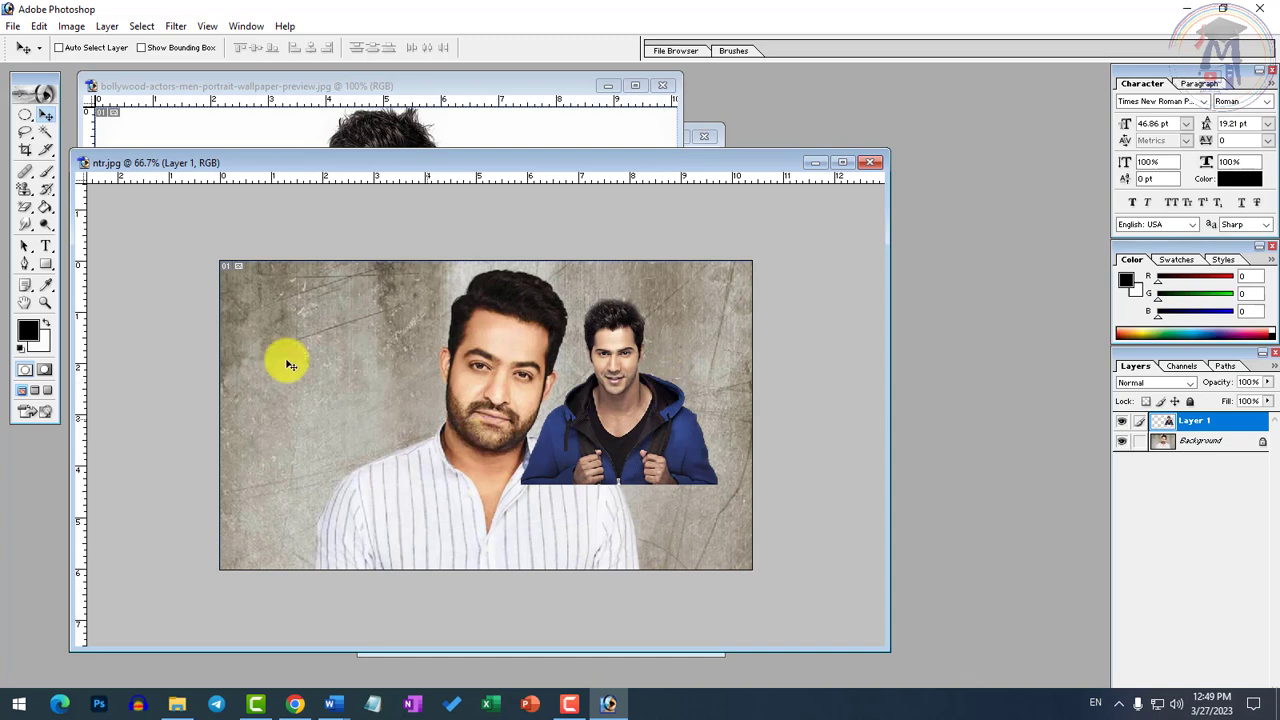
Rotate the whole canvas 90° clockwise, and turn it back 90° counterclockwise.
{"action": "left_click", "coordinate": [82, 27]}
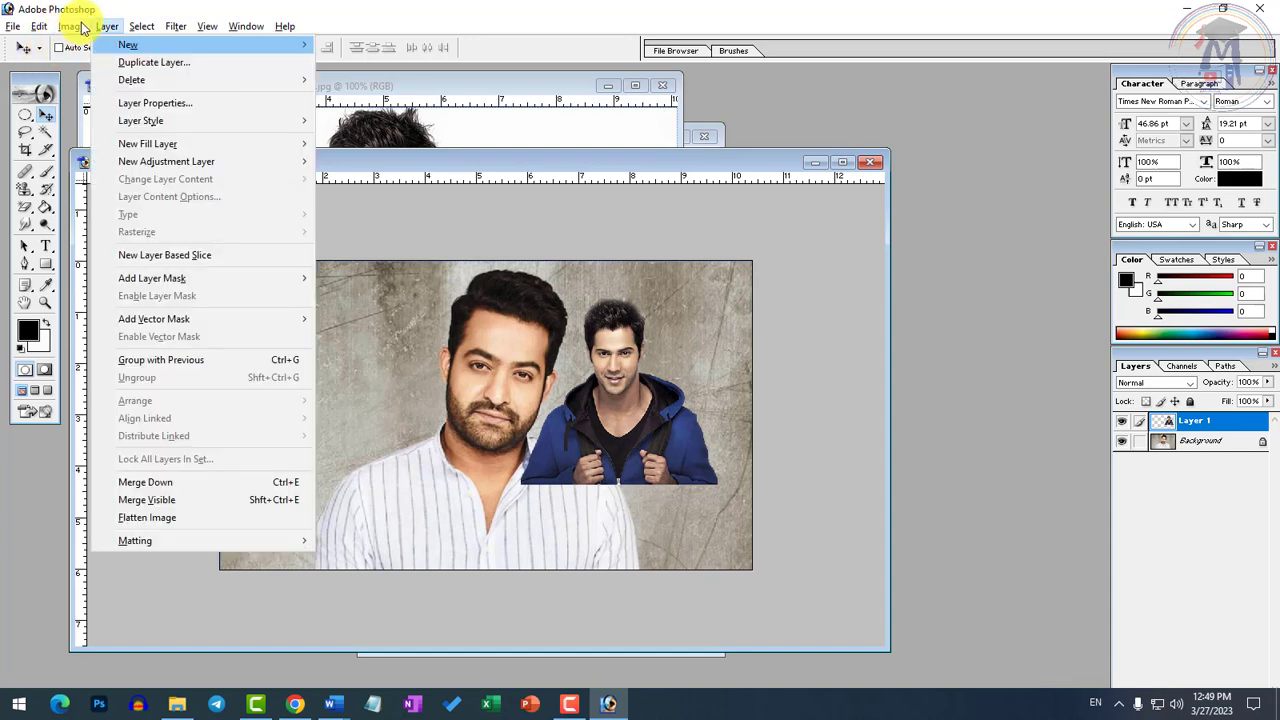
{"action": "key", "text": "Escape"}
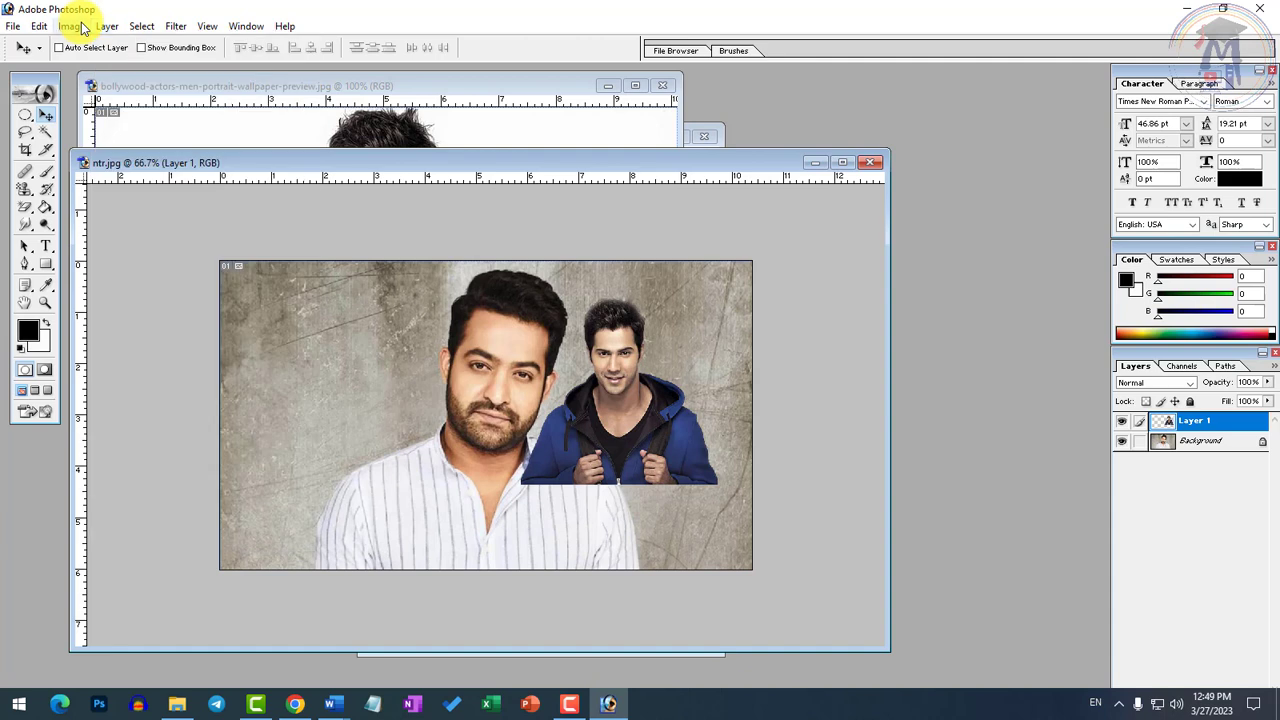
{"action": "left_click", "coordinate": [82, 27]}
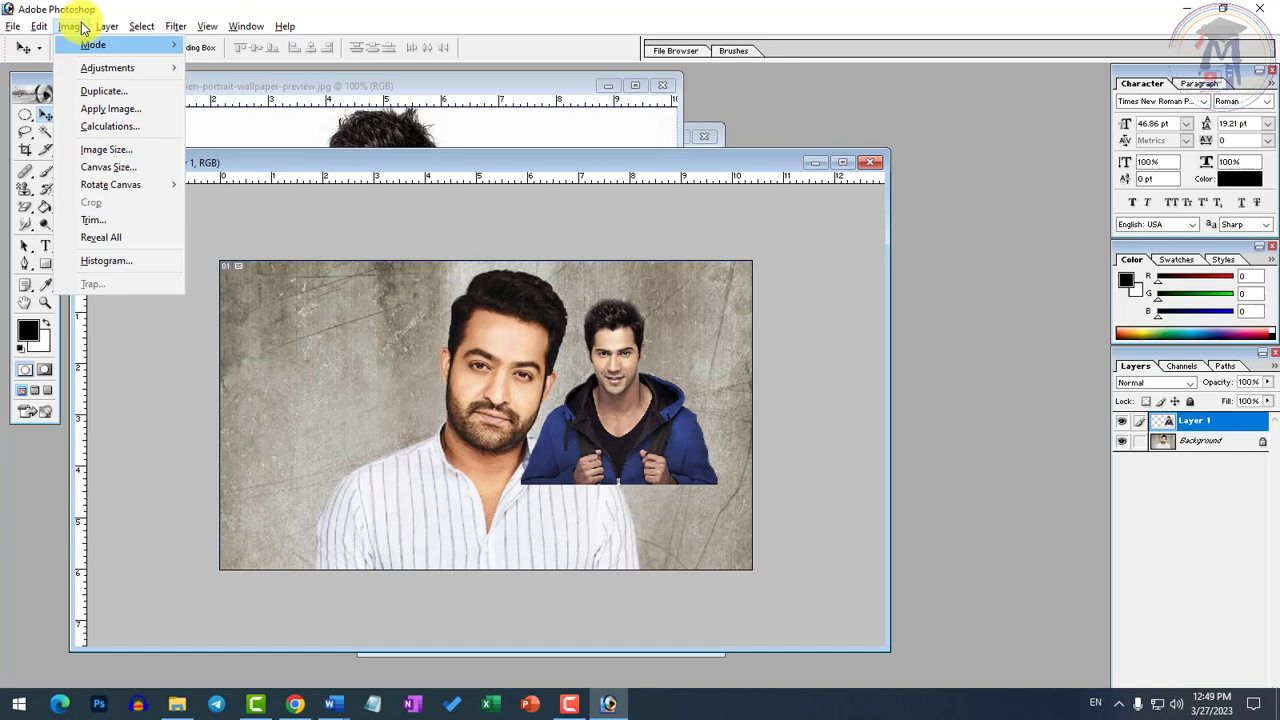
{"action": "key", "text": "e"}
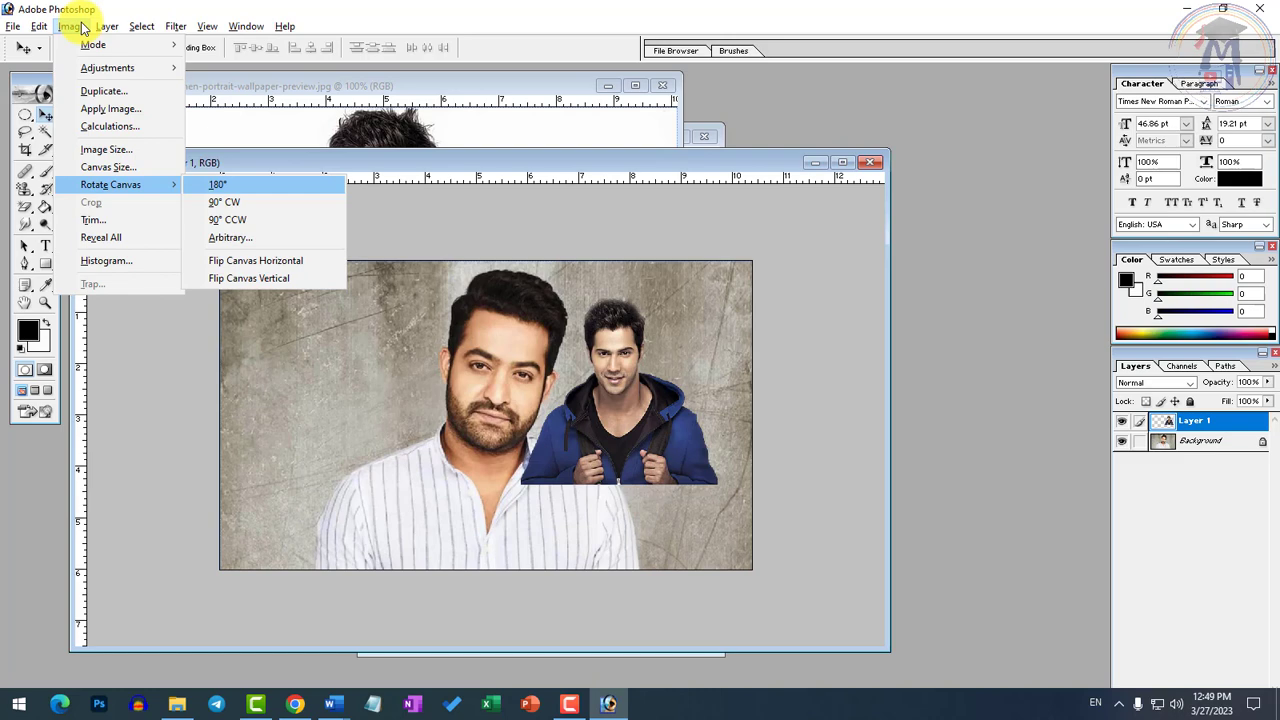
{"action": "key", "text": "9"}
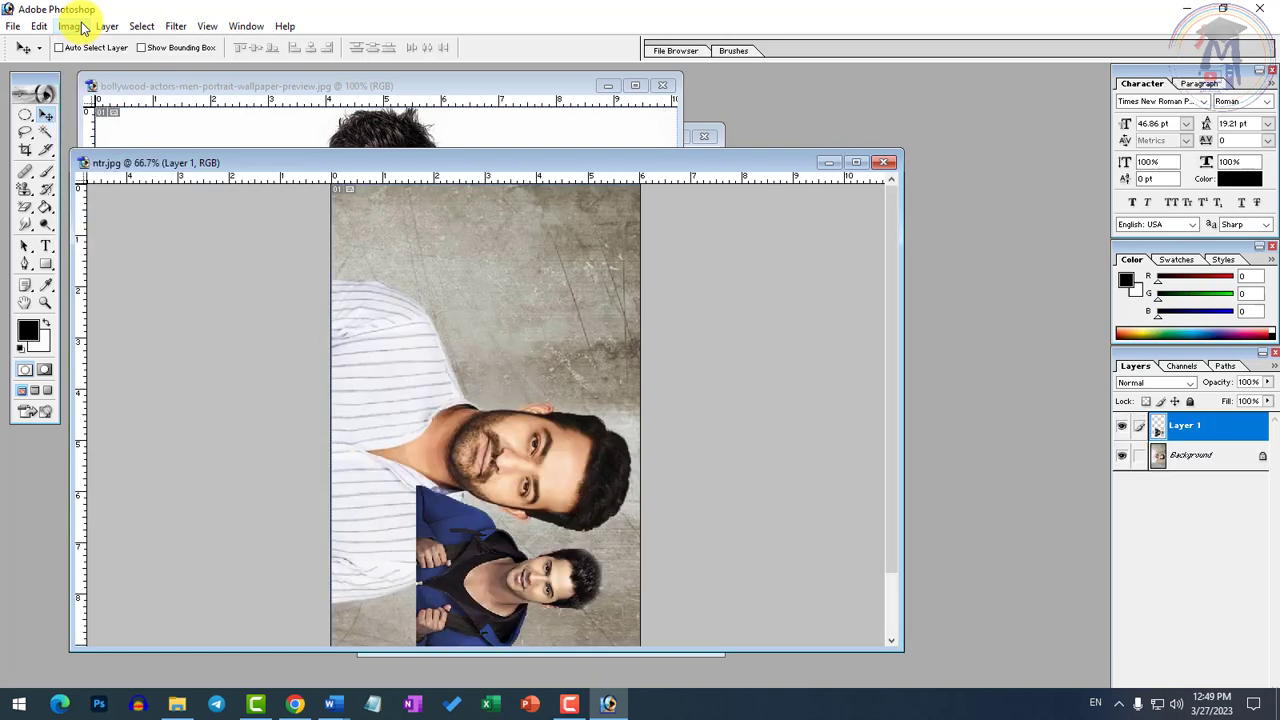
{"action": "left_click", "coordinate": [70, 26]}
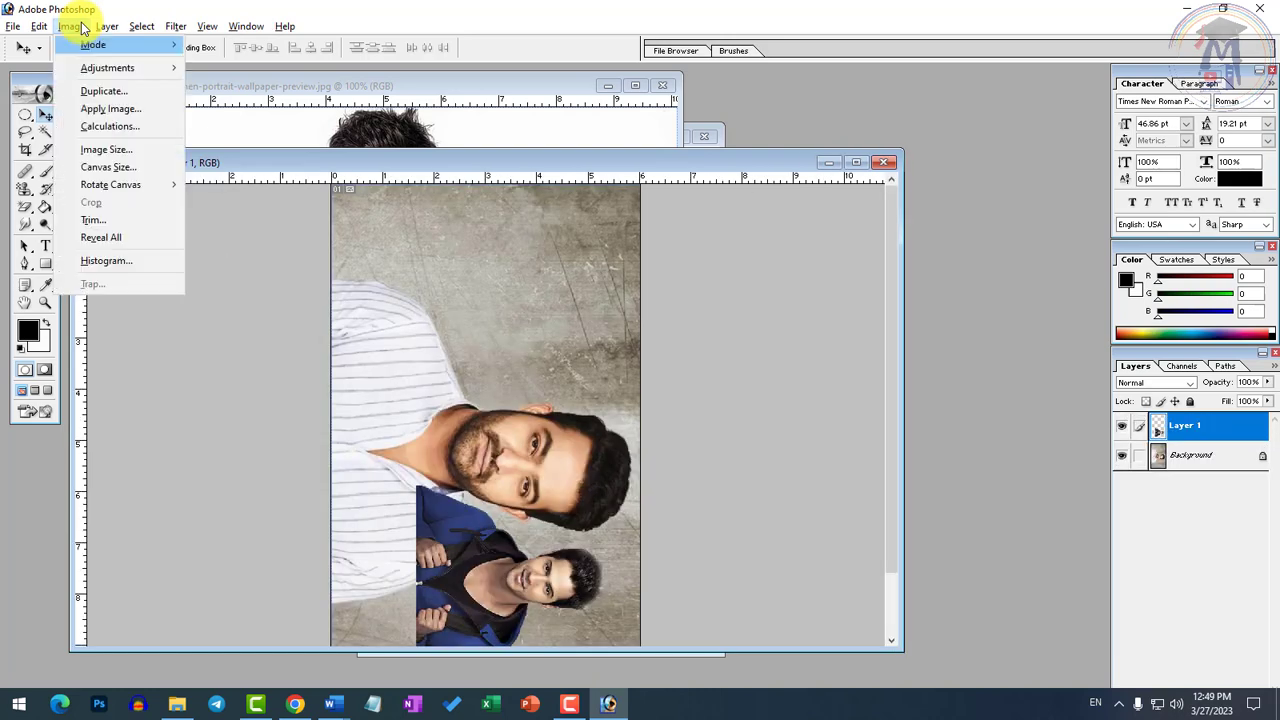
{"action": "key", "text": "e"}
{"action": "key", "text": "0"}
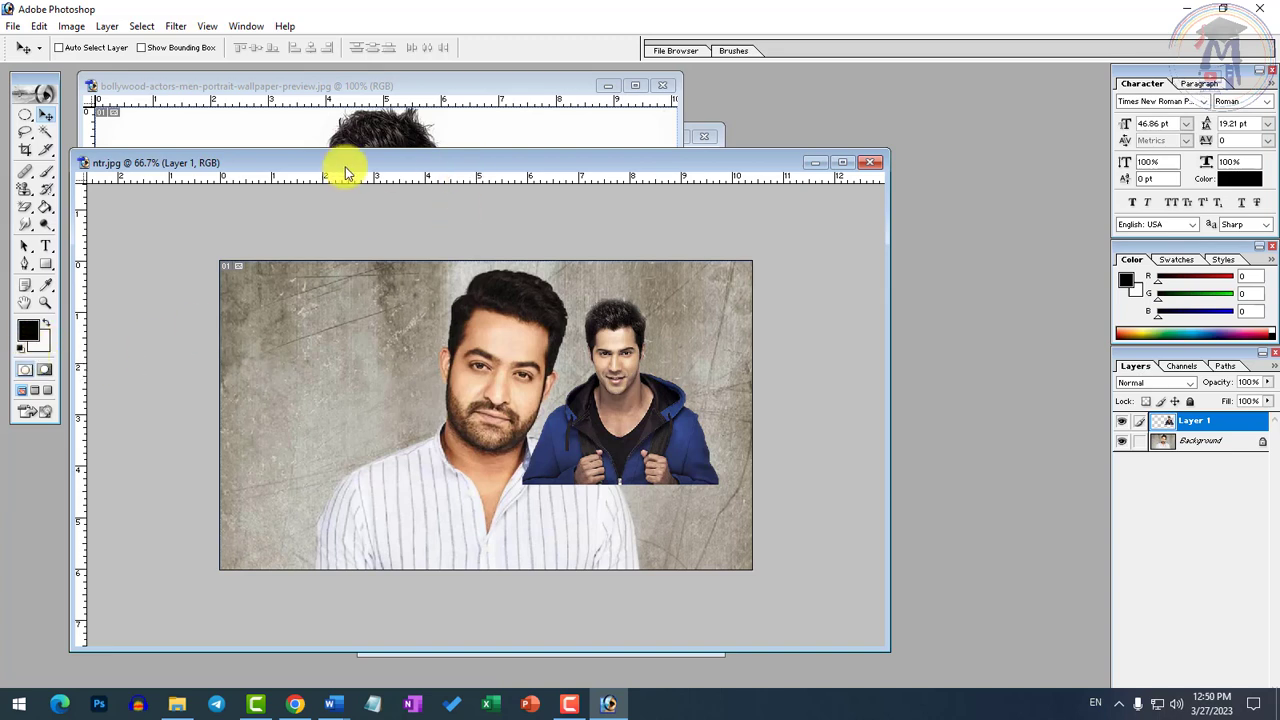
{"action": "left_click", "coordinate": [66, 27]}
{"action": "mouse_move", "coordinate": [129, 189]}
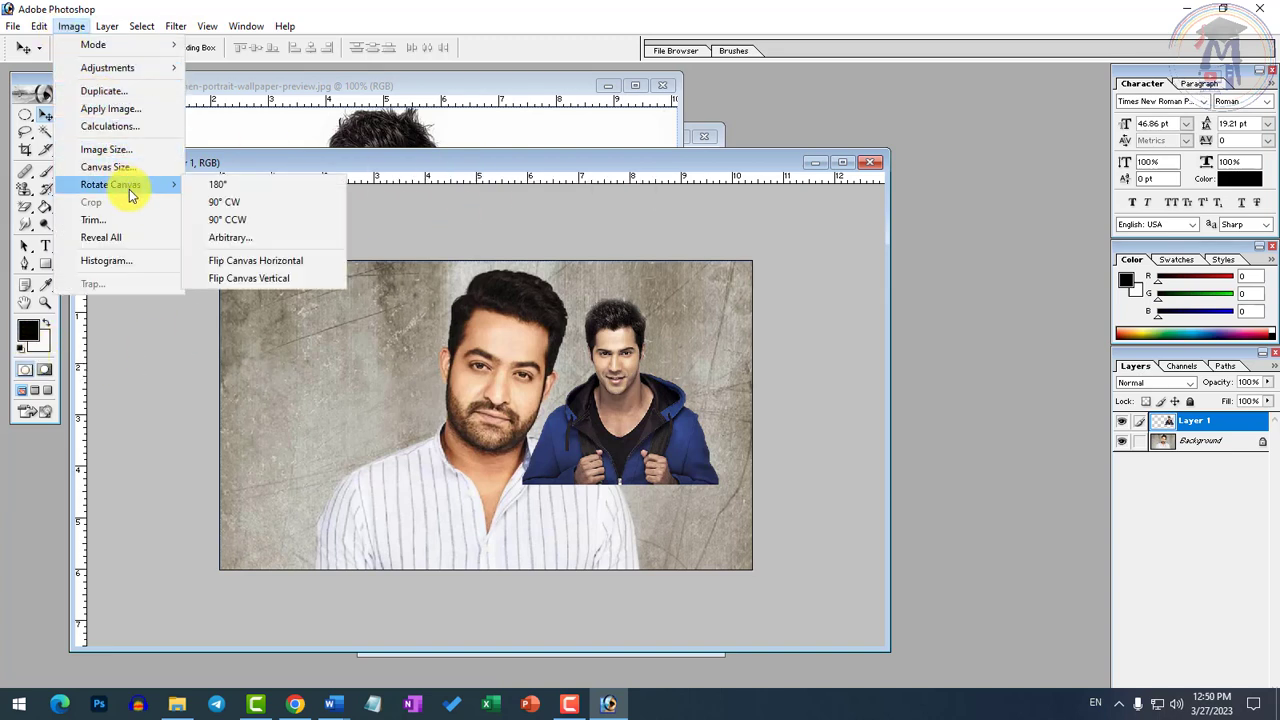
{"action": "mouse_move", "coordinate": [102, 24]}
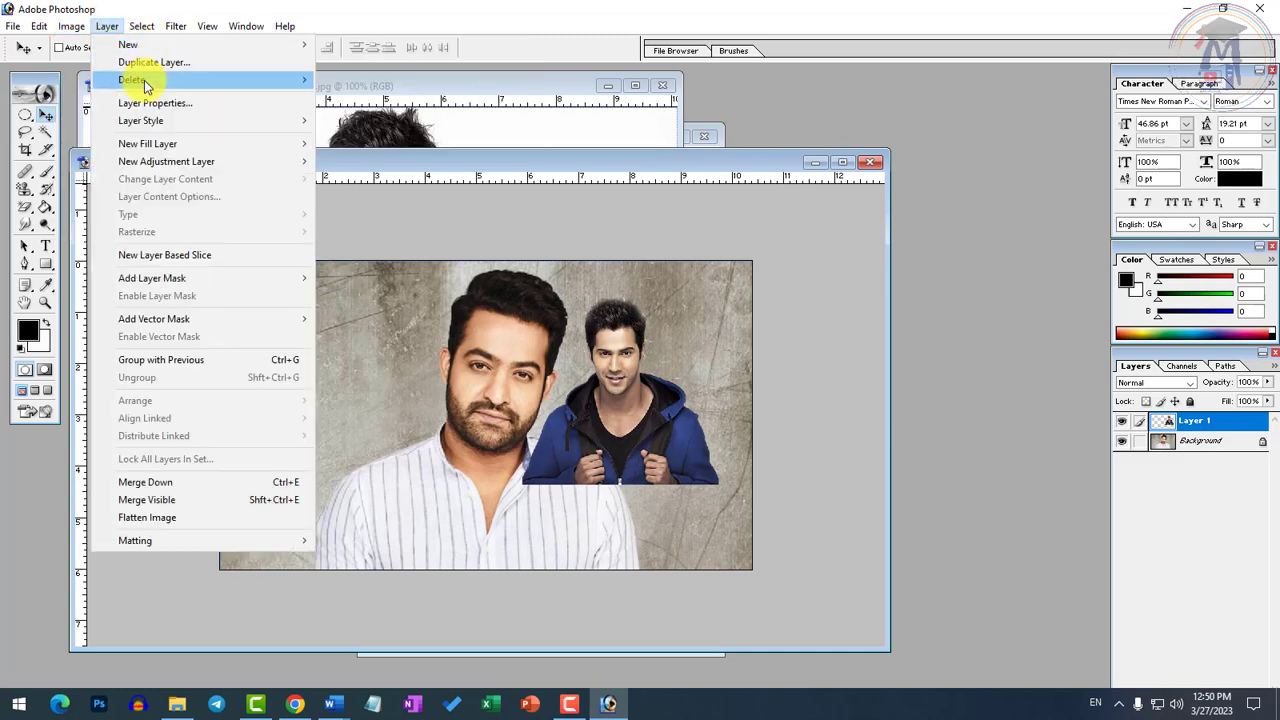
{"action": "mouse_move", "coordinate": [146, 86]}
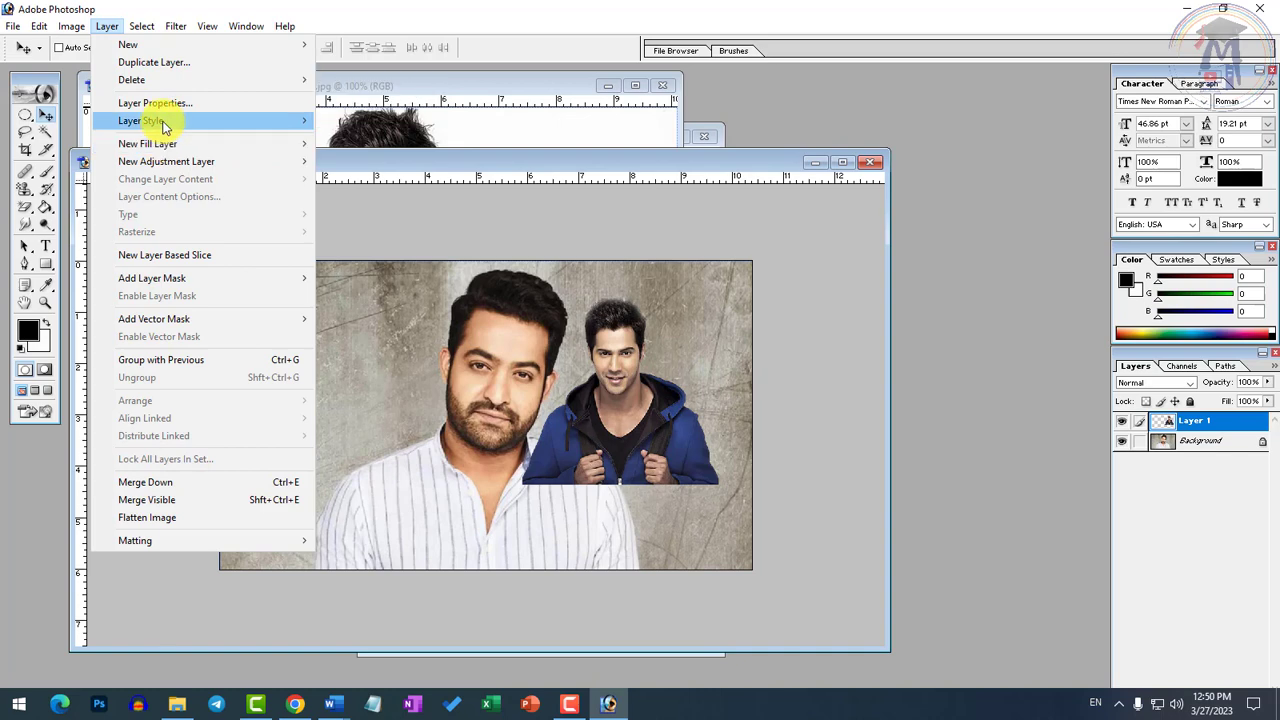
{"action": "mouse_move", "coordinate": [165, 126]}
{"action": "left_click", "coordinate": [758, 378]}
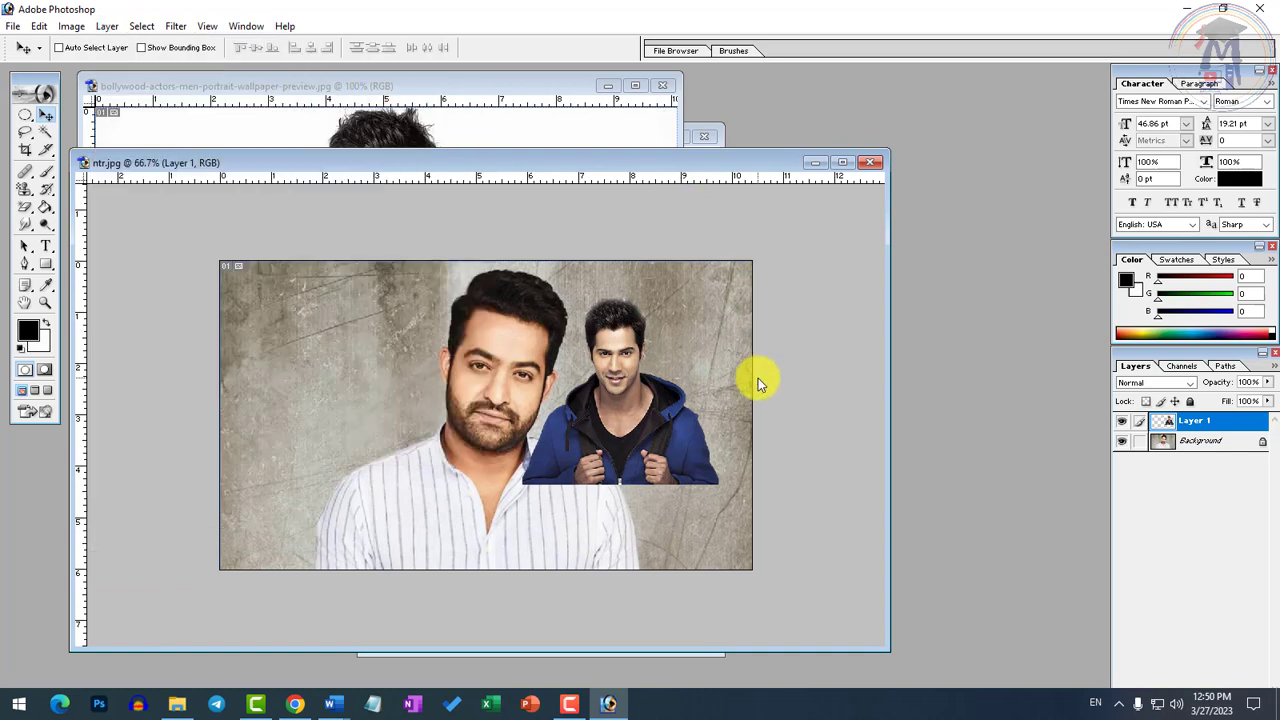
Move the hooded man's layer to the other side of the striped-shirt man, over the image's lower left area.
{"action": "right_click", "coordinate": [622, 449]}
{"action": "left_click", "coordinate": [652, 459]}
{"action": "left_click_drag", "start_coordinate": [652, 461], "coordinate": [374, 483]}
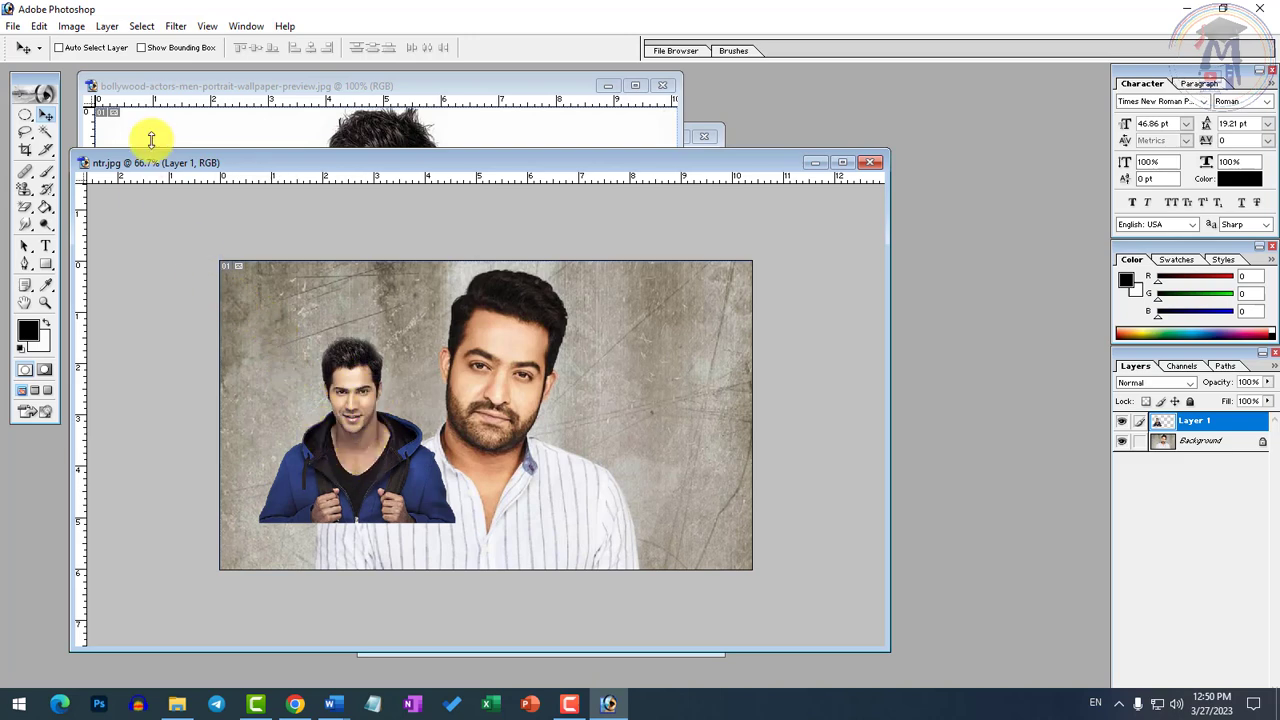
Open the Blending Options for the hooded man's layer and move the Layer Style dialog clear of the picture.
{"action": "left_click", "coordinate": [107, 26]}
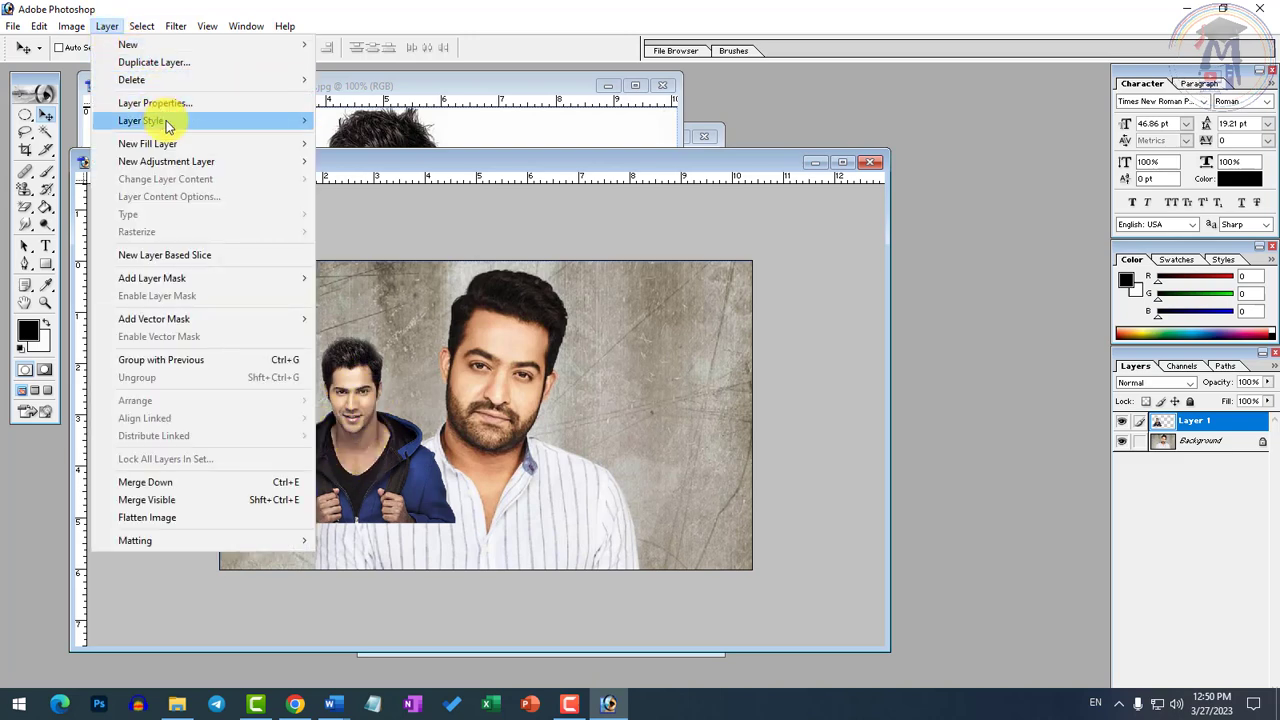
{"action": "mouse_move", "coordinate": [160, 120]}
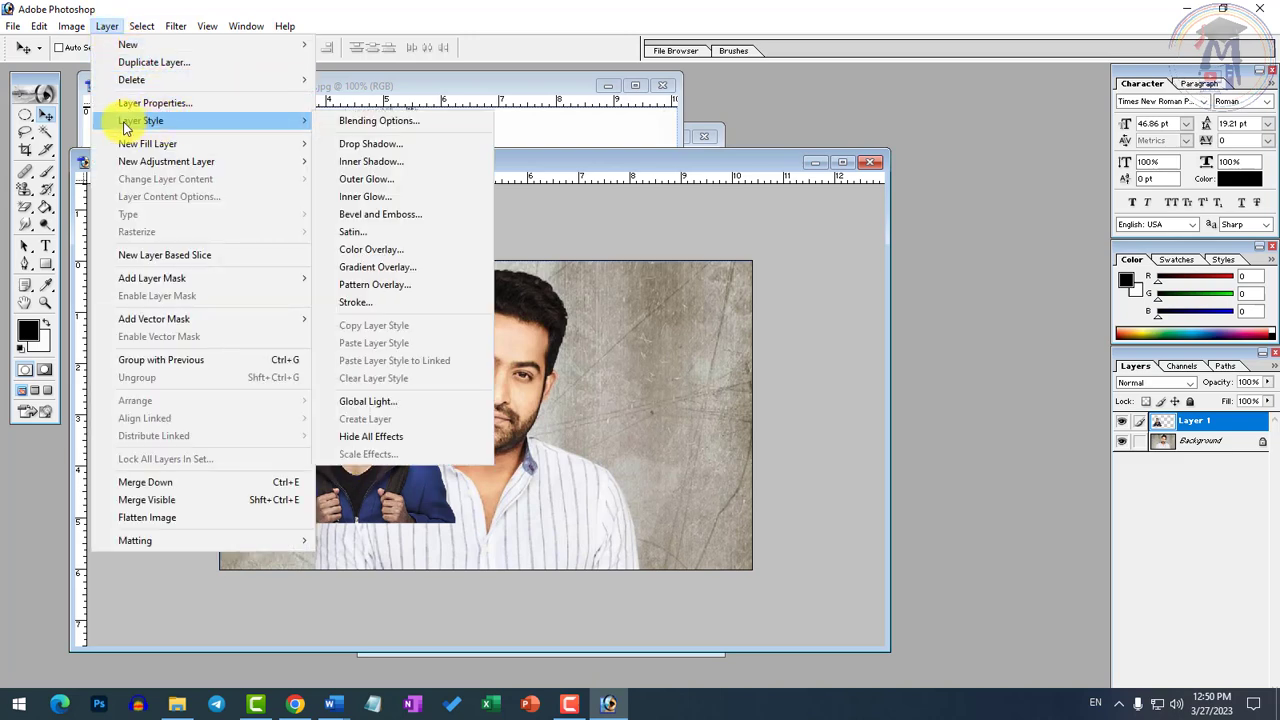
{"action": "left_click", "coordinate": [390, 121]}
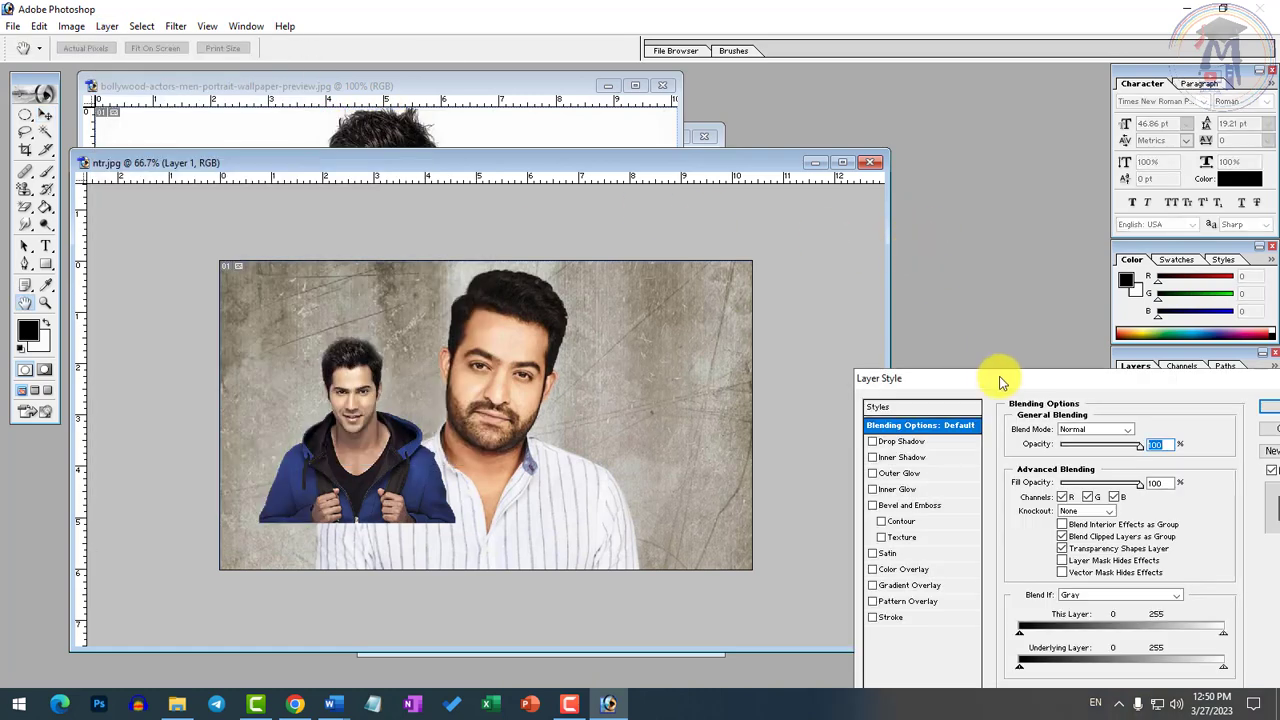
{"action": "left_click_drag", "start_coordinate": [1000, 378], "coordinate": [888, 115]}
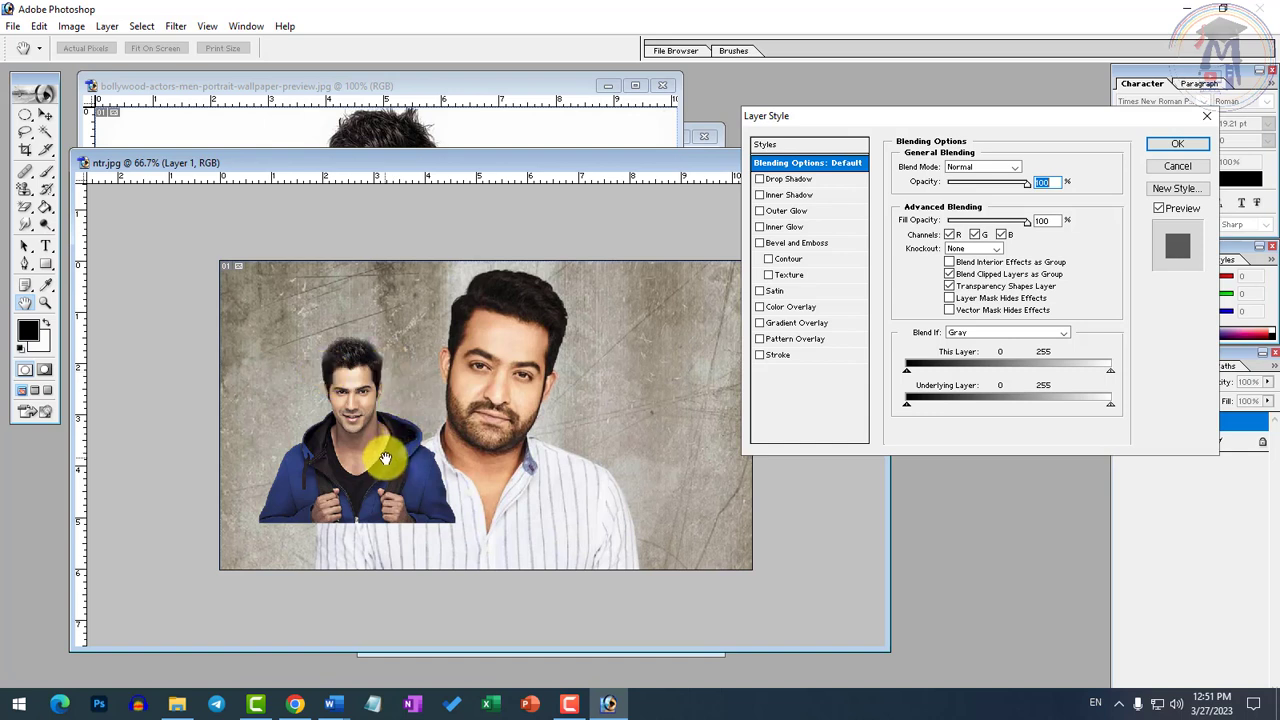
Try a drop shadow on the hooded man with Normal blend mode, 65% opacity and 22 px distance.
{"action": "left_click", "coordinate": [789, 181]}
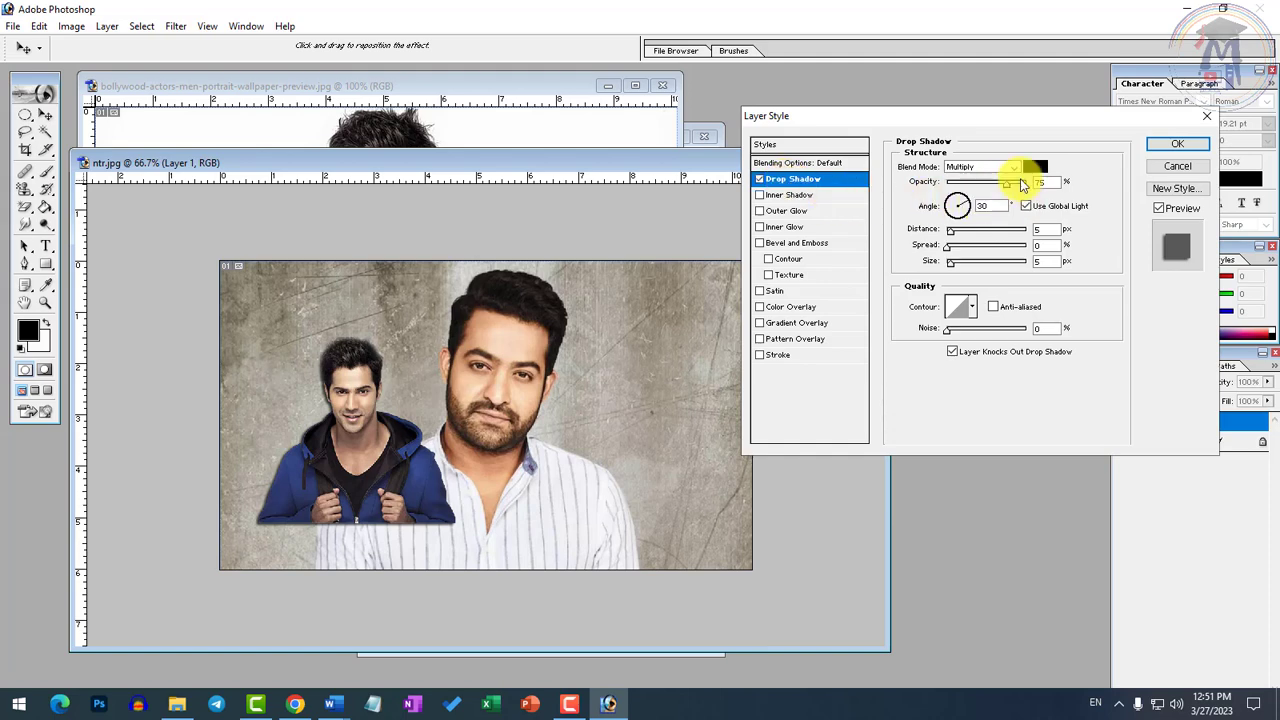
{"action": "left_click", "coordinate": [975, 167]}
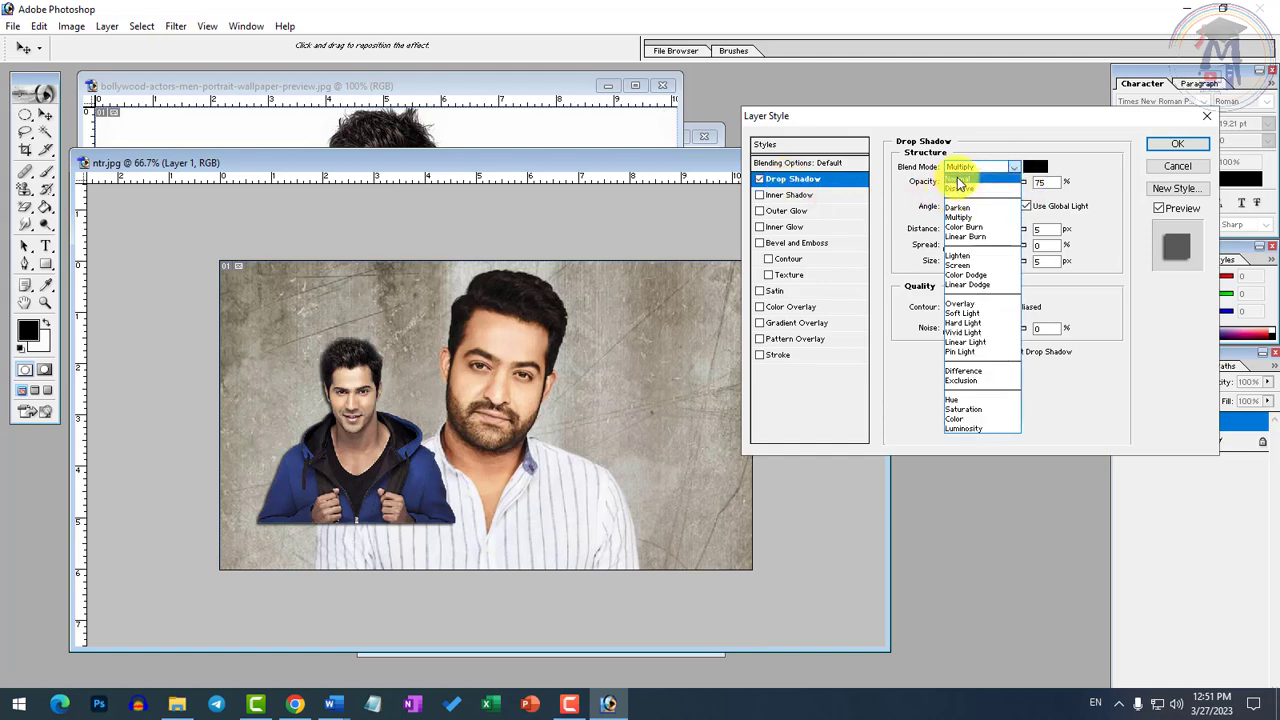
{"action": "left_click", "coordinate": [958, 181]}
{"action": "left_click_drag", "start_coordinate": [1008, 183], "coordinate": [998, 183]}
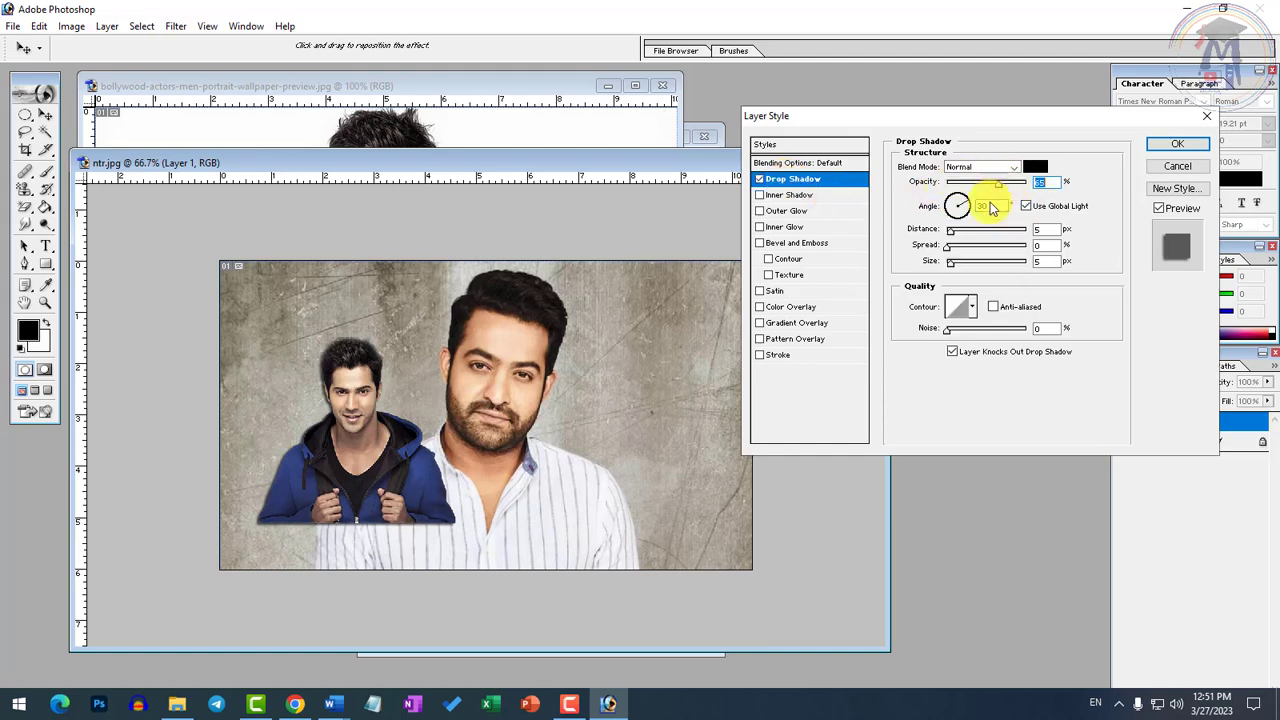
{"action": "left_click_drag", "start_coordinate": [953, 230], "coordinate": [965, 233]}
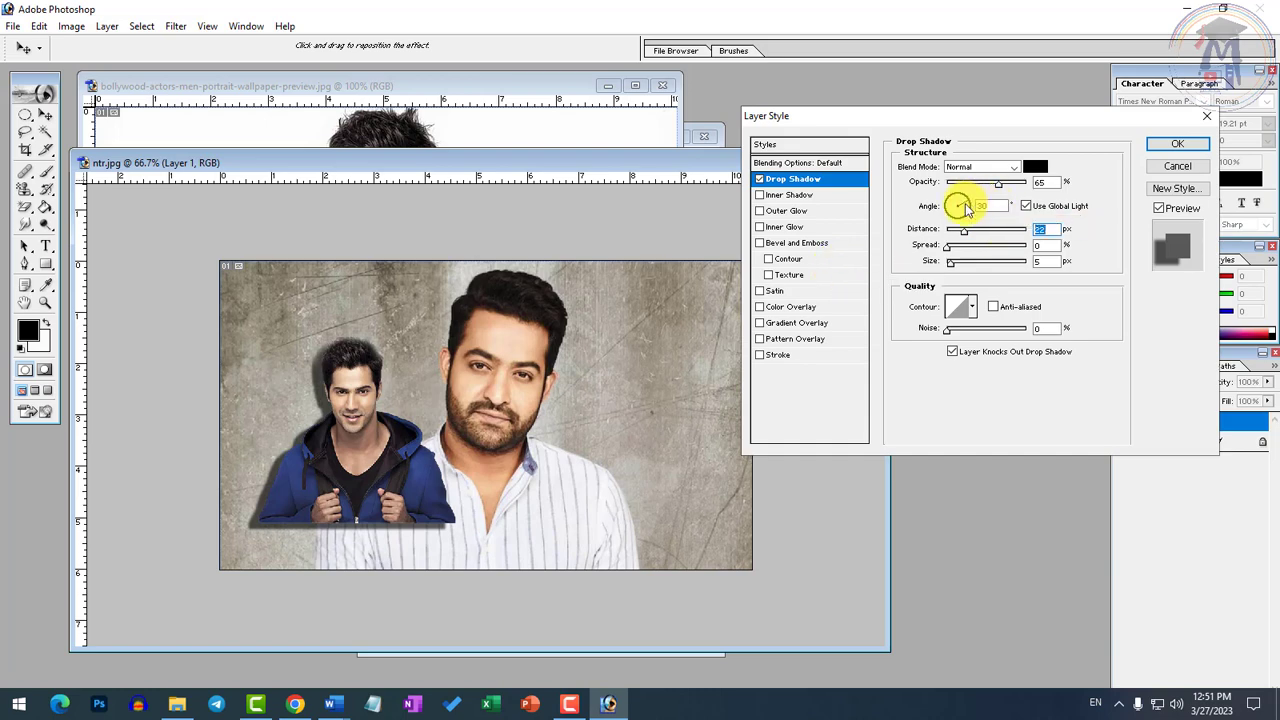
Try the shadow at 180° angle, 13 px distance, 3% spread and 0 px size, and switch the drop shadow off.
{"action": "left_click_drag", "start_coordinate": [966, 204], "coordinate": [966, 251]}
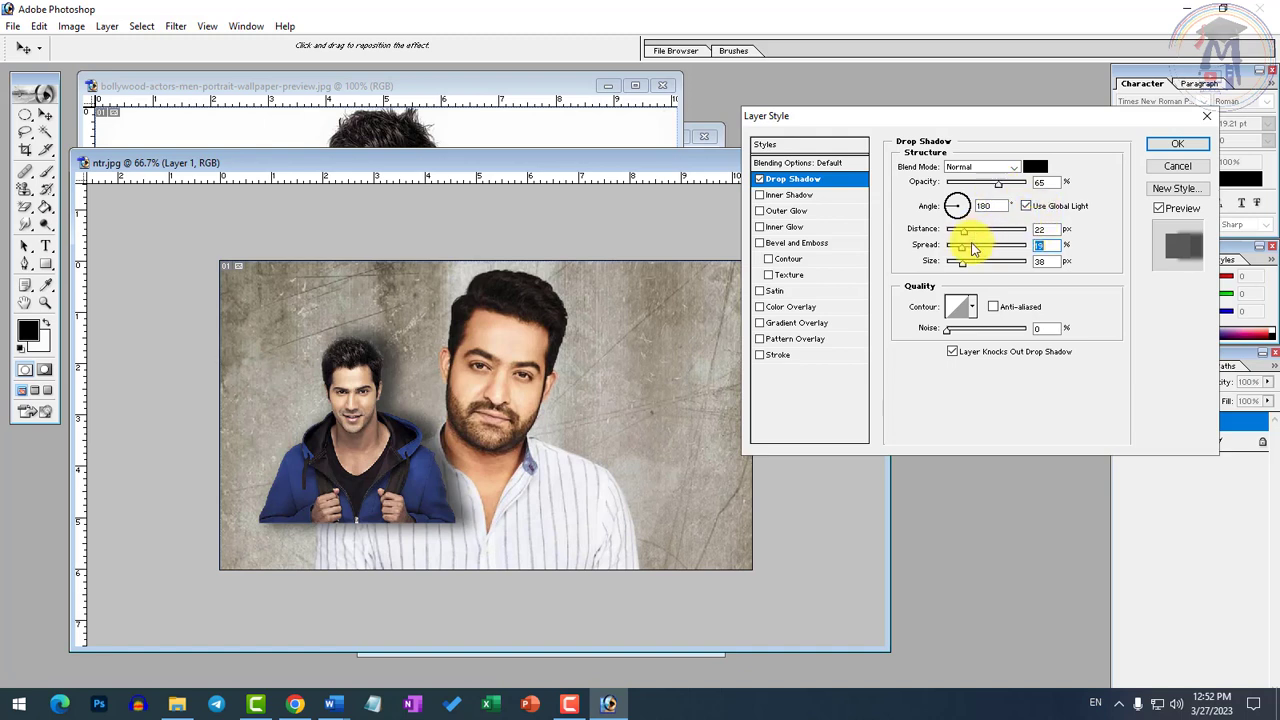
{"action": "left_click_drag", "start_coordinate": [957, 249], "coordinate": [1018, 250]}
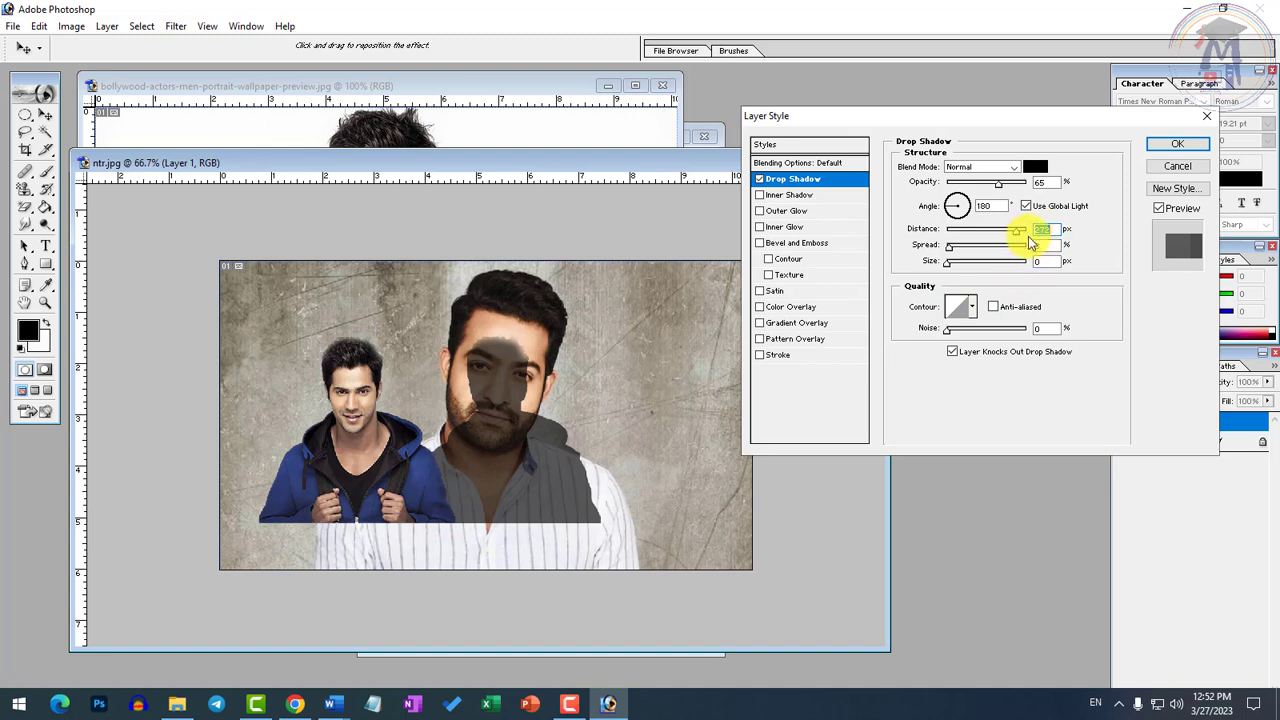
{"action": "left_click_drag", "start_coordinate": [1018, 234], "coordinate": [958, 257]}
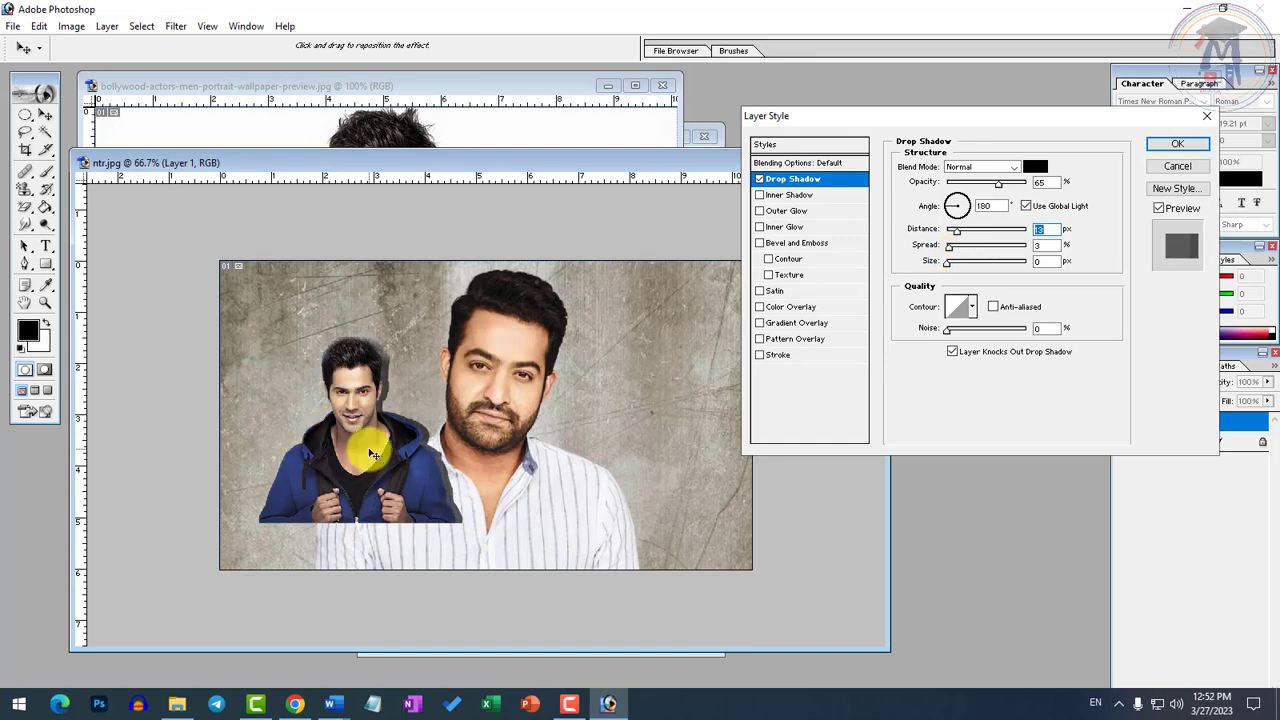
{"action": "left_click", "coordinate": [760, 179]}
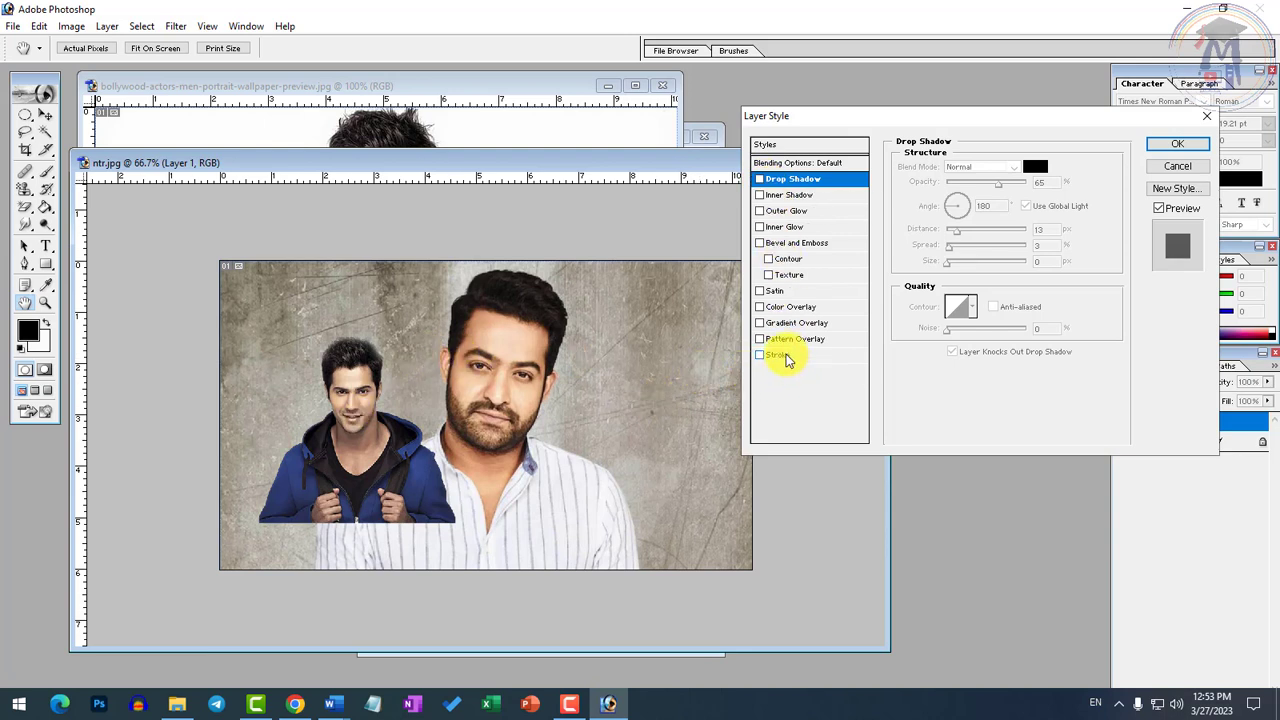
Add an 18 px outside stroke around the hooded man and color it bright yellow.
{"action": "left_click", "coordinate": [759, 355]}
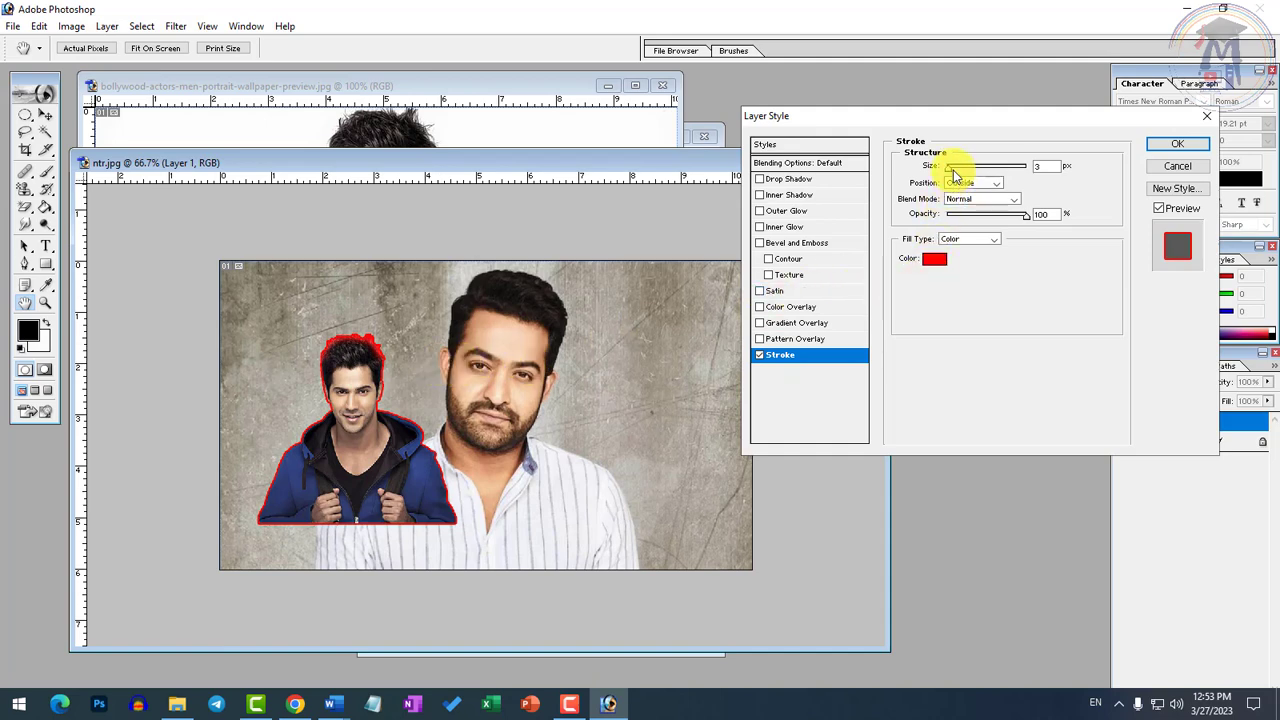
{"action": "left_click_drag", "start_coordinate": [963, 166], "coordinate": [958, 180]}
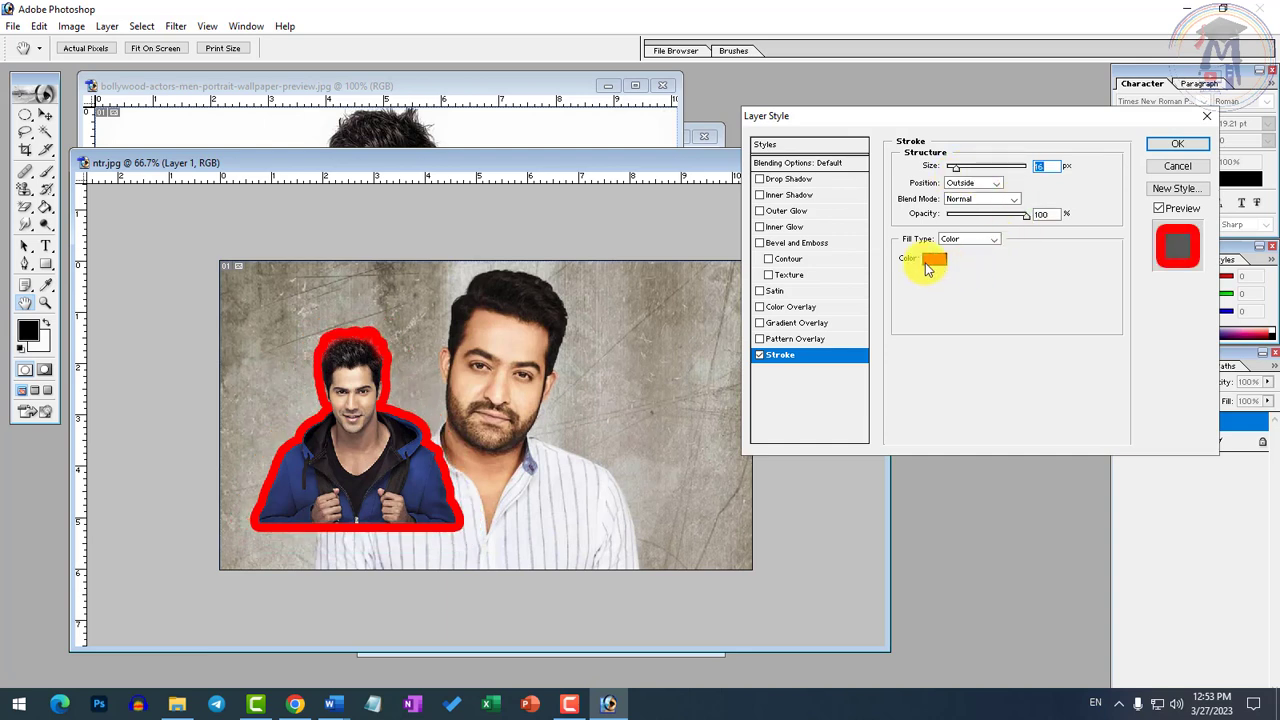
{"action": "left_click", "coordinate": [928, 261]}
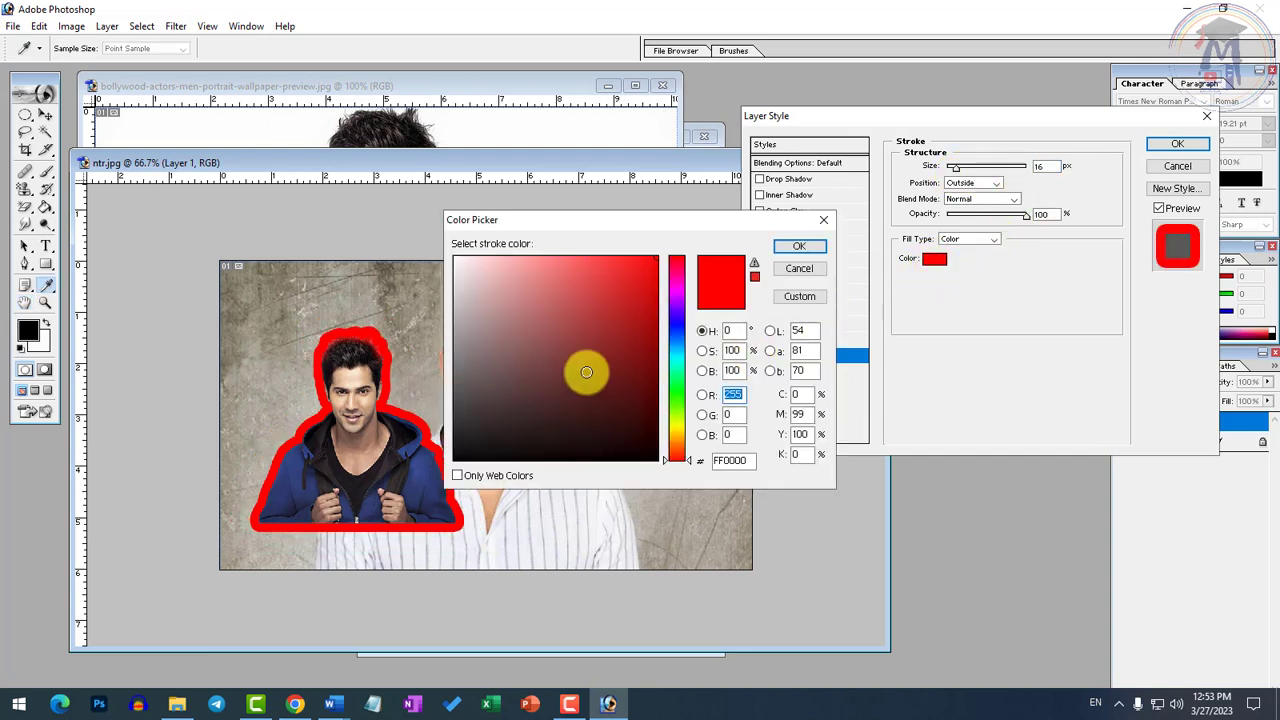
{"action": "left_click", "coordinate": [657, 428]}
{"action": "left_click", "coordinate": [676, 426]}
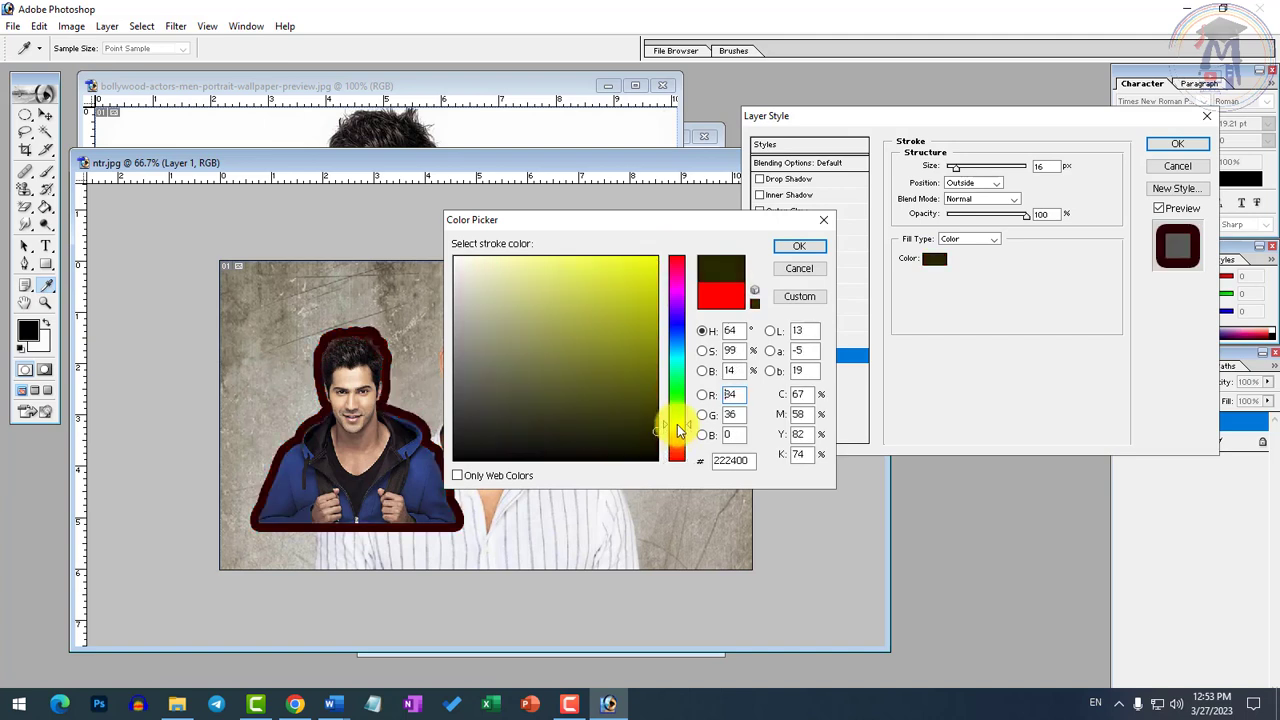
{"action": "left_click_drag", "start_coordinate": [653, 334], "coordinate": [682, 241]}
{"action": "left_click", "coordinate": [797, 247]}
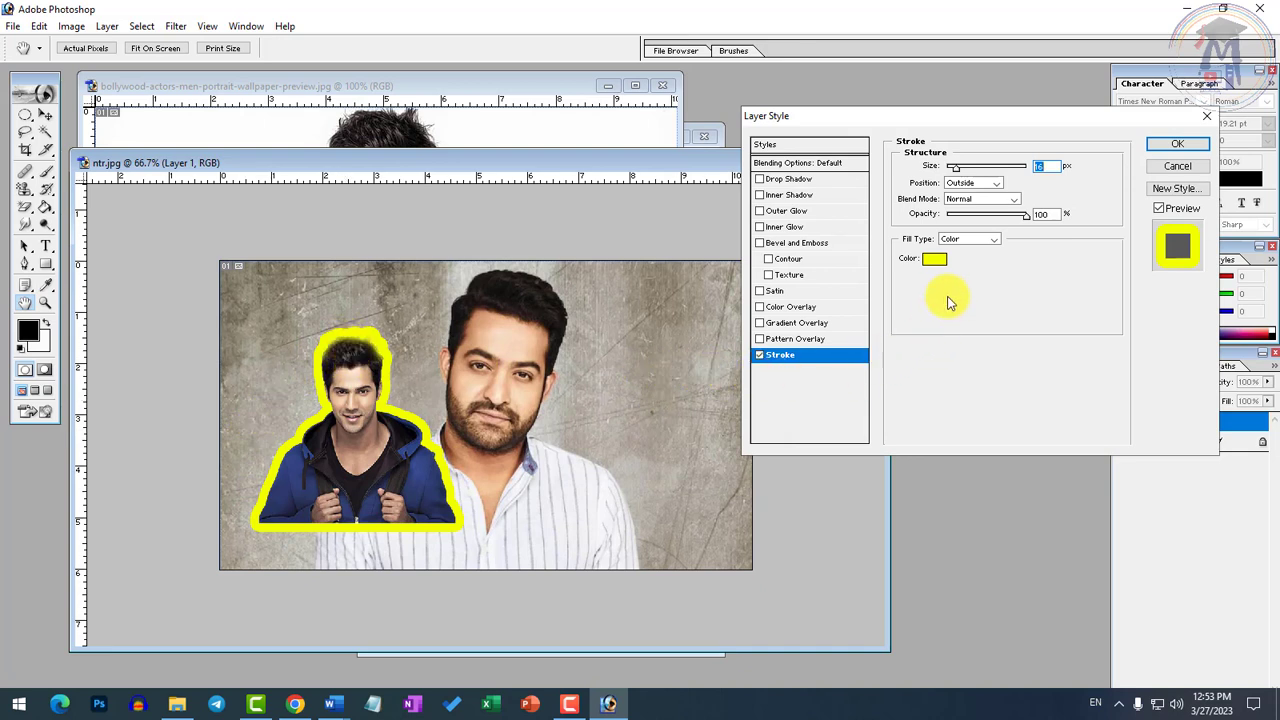
{"action": "mouse_move", "coordinate": [955, 167]}
{"action": "left_mouse_down"}
{"action": "mouse_move", "coordinate": [970, 177]}
{"action": "mouse_move", "coordinate": [957, 168]}
{"action": "left_mouse_up"}
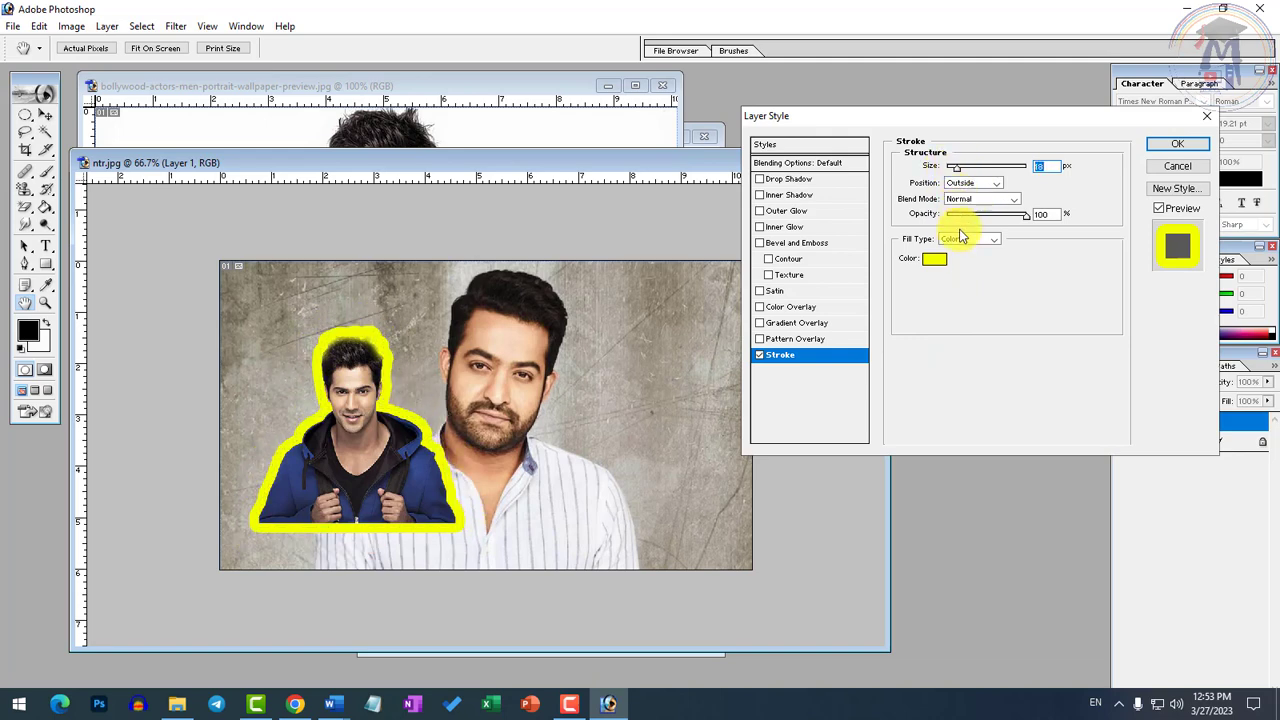
Fill the stroke with the Orange, Yellow, Orange gradient and set its size to 8 px.
{"action": "left_click", "coordinate": [962, 241]}
{"action": "left_click", "coordinate": [955, 262]}
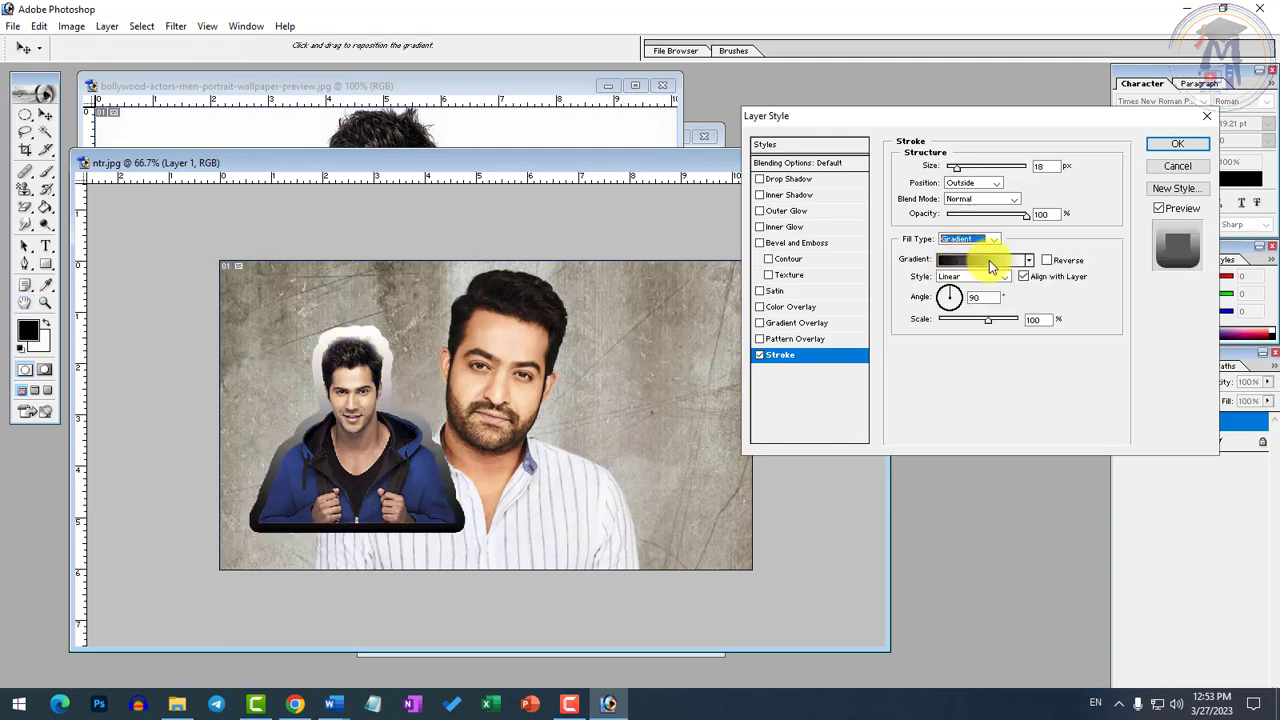
{"action": "left_click", "coordinate": [989, 260]}
{"action": "left_click", "coordinate": [686, 217]}
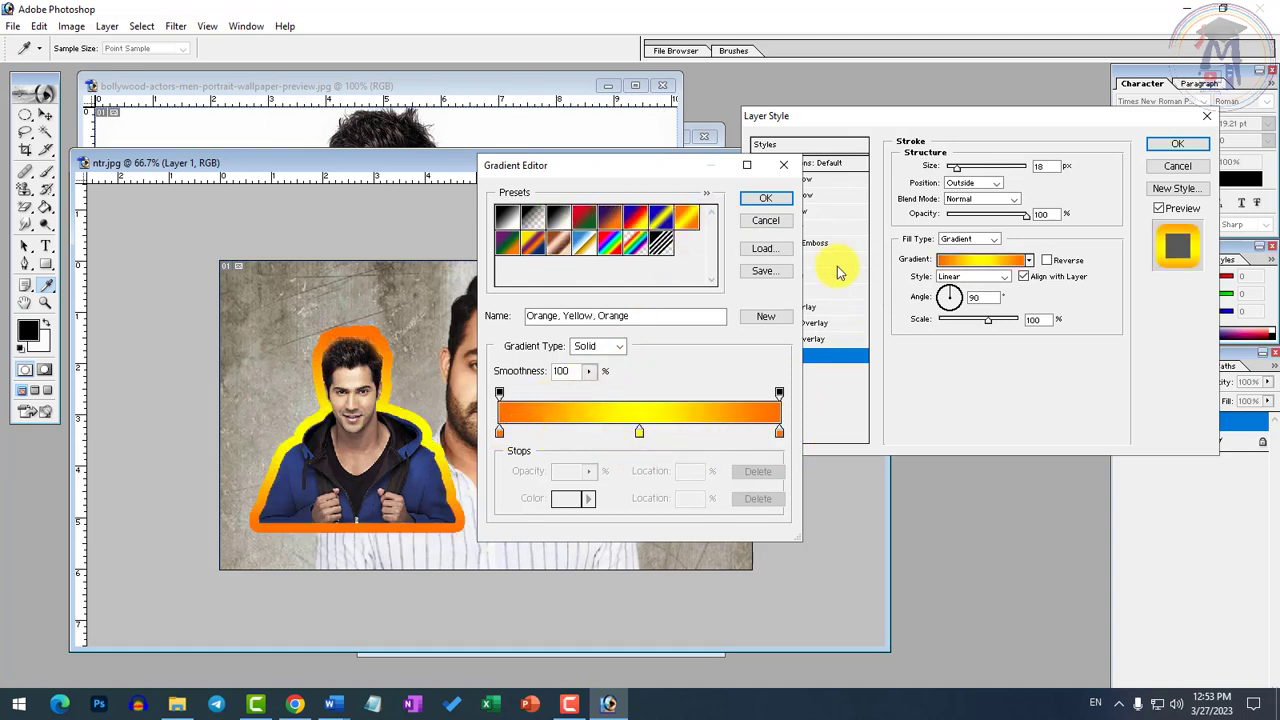
{"action": "left_click", "coordinate": [776, 200]}
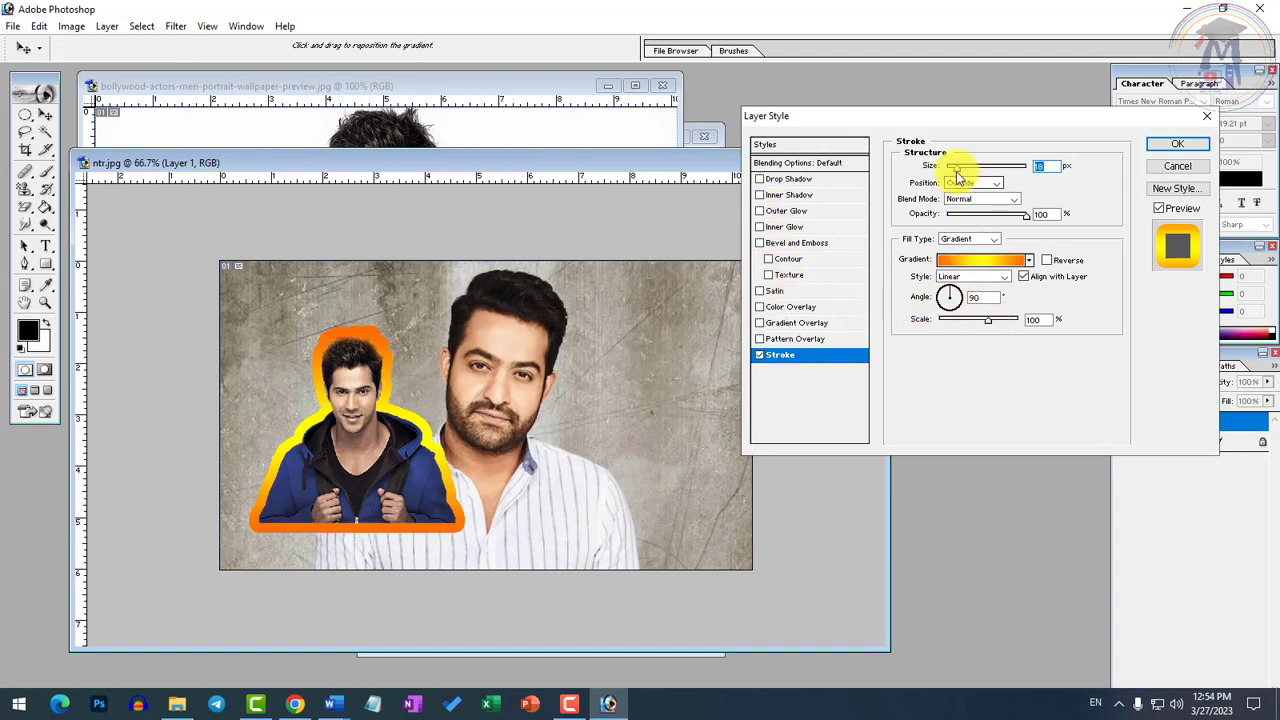
{"action": "mouse_move", "coordinate": [956, 167]}
{"action": "left_mouse_down"}
{"action": "mouse_move", "coordinate": [968, 176]}
{"action": "mouse_move", "coordinate": [955, 176]}
{"action": "left_mouse_up"}
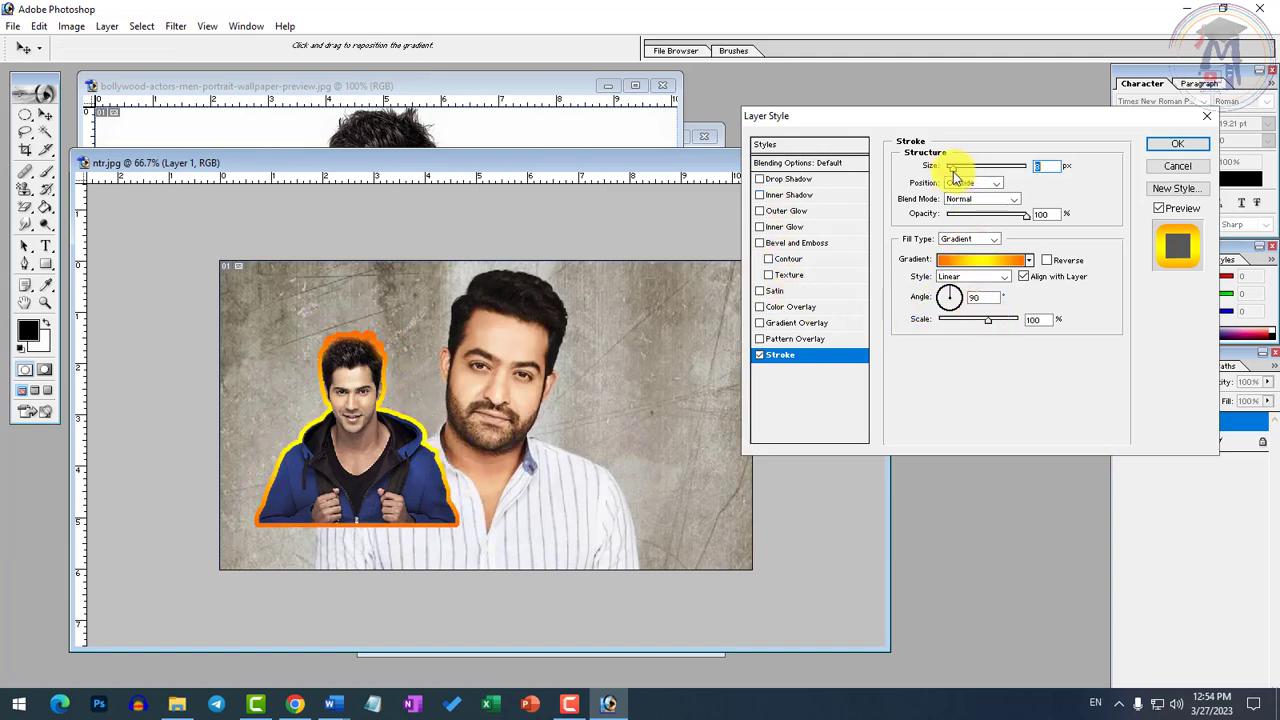
Try the Diamond, Angle and Radial styles for the stroke's gradient.
{"action": "left_click", "coordinate": [1000, 281]}
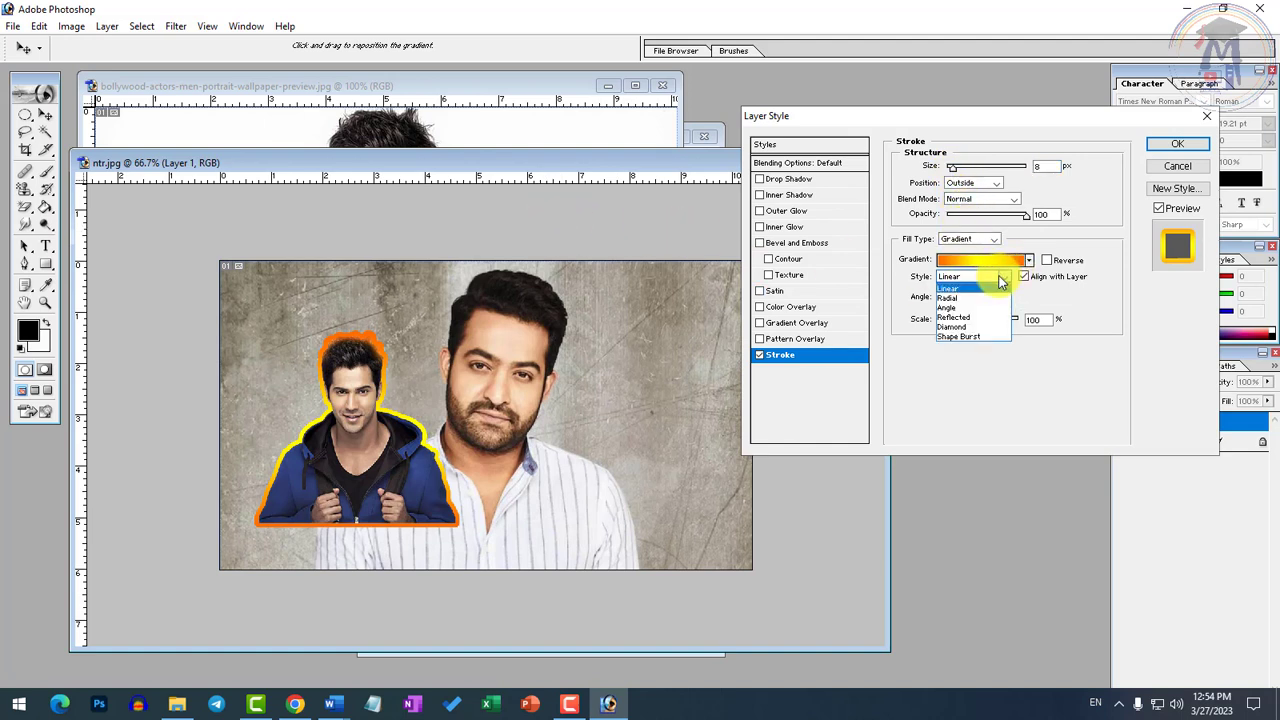
{"action": "left_click", "coordinate": [955, 327]}
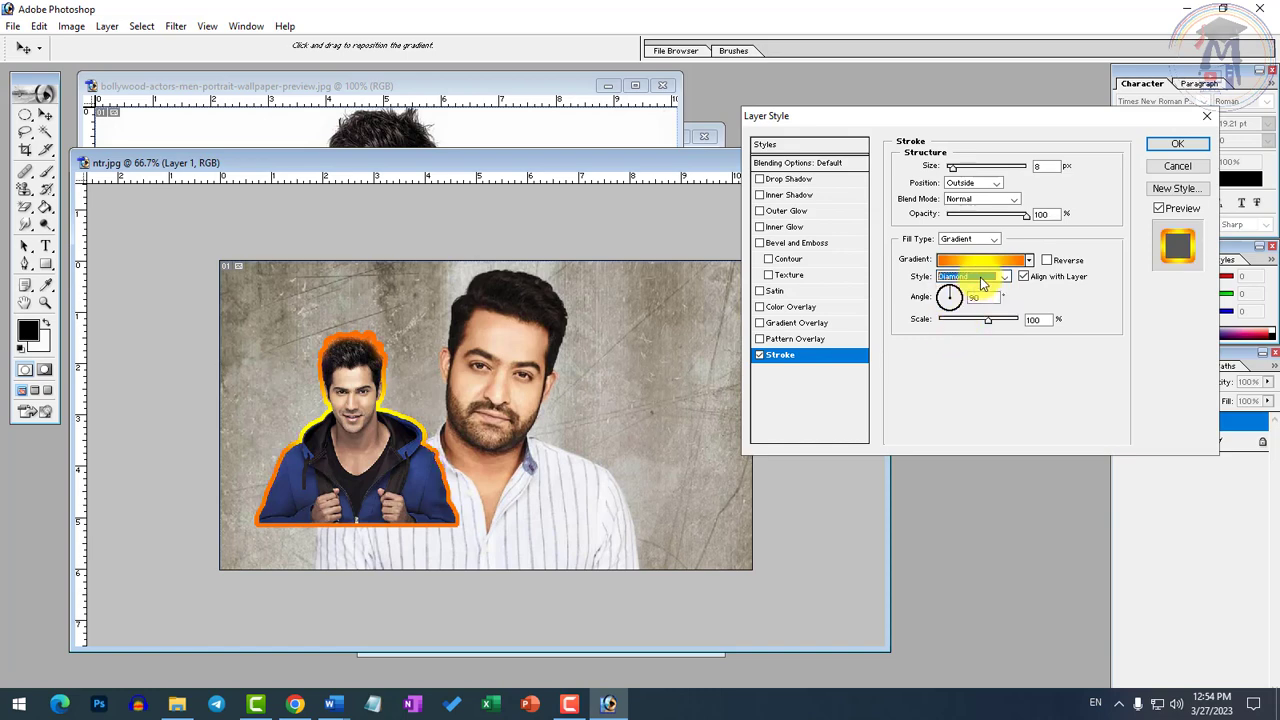
{"action": "left_click", "coordinate": [1004, 279]}
{"action": "left_click", "coordinate": [948, 307]}
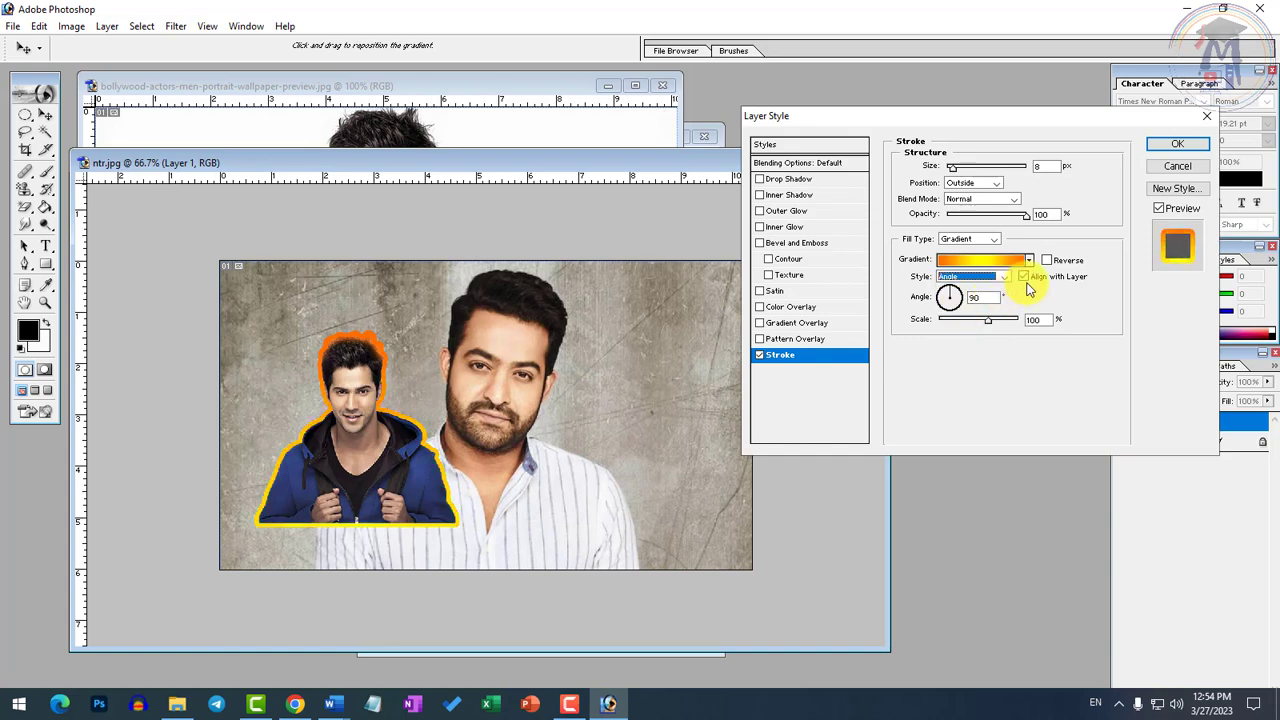
{"action": "left_click", "coordinate": [1004, 279]}
{"action": "left_click", "coordinate": [962, 327]}
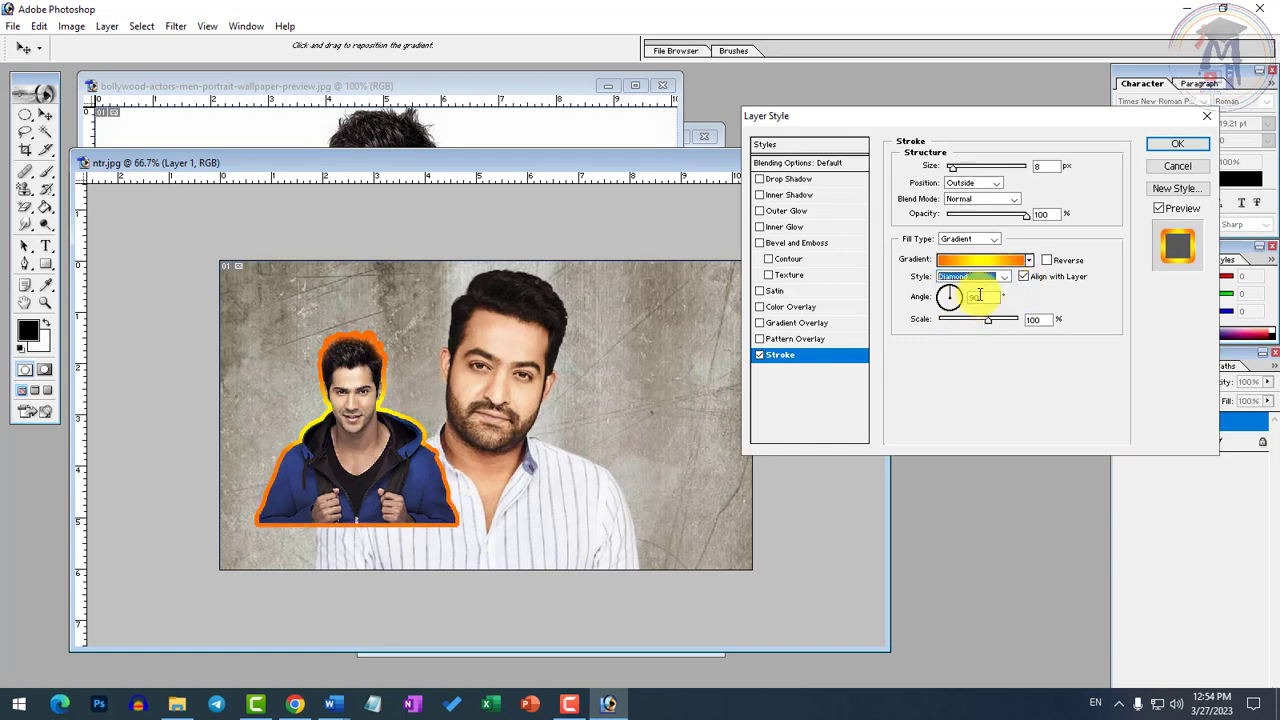
{"action": "left_click", "coordinate": [993, 279]}
{"action": "left_click", "coordinate": [947, 297]}
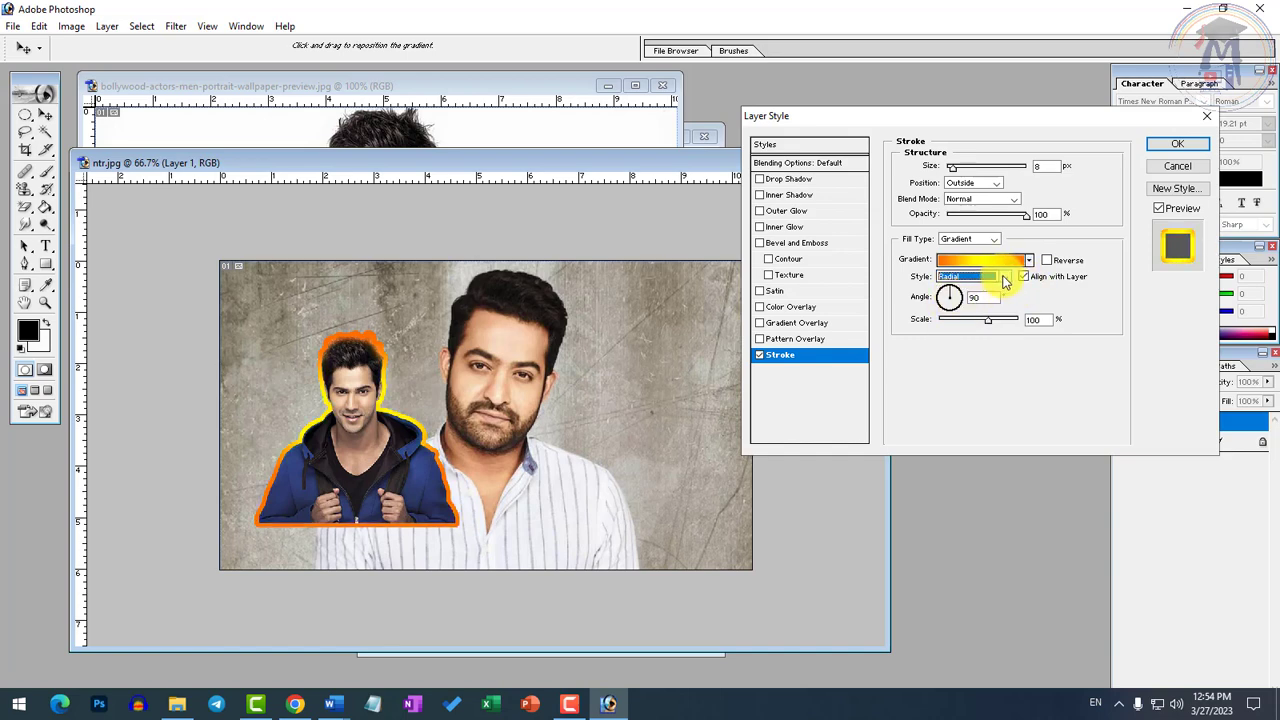
Set the stroke's gradient style to Reflected.
{"action": "left_click", "coordinate": [950, 277]}
{"action": "left_click", "coordinate": [956, 318]}
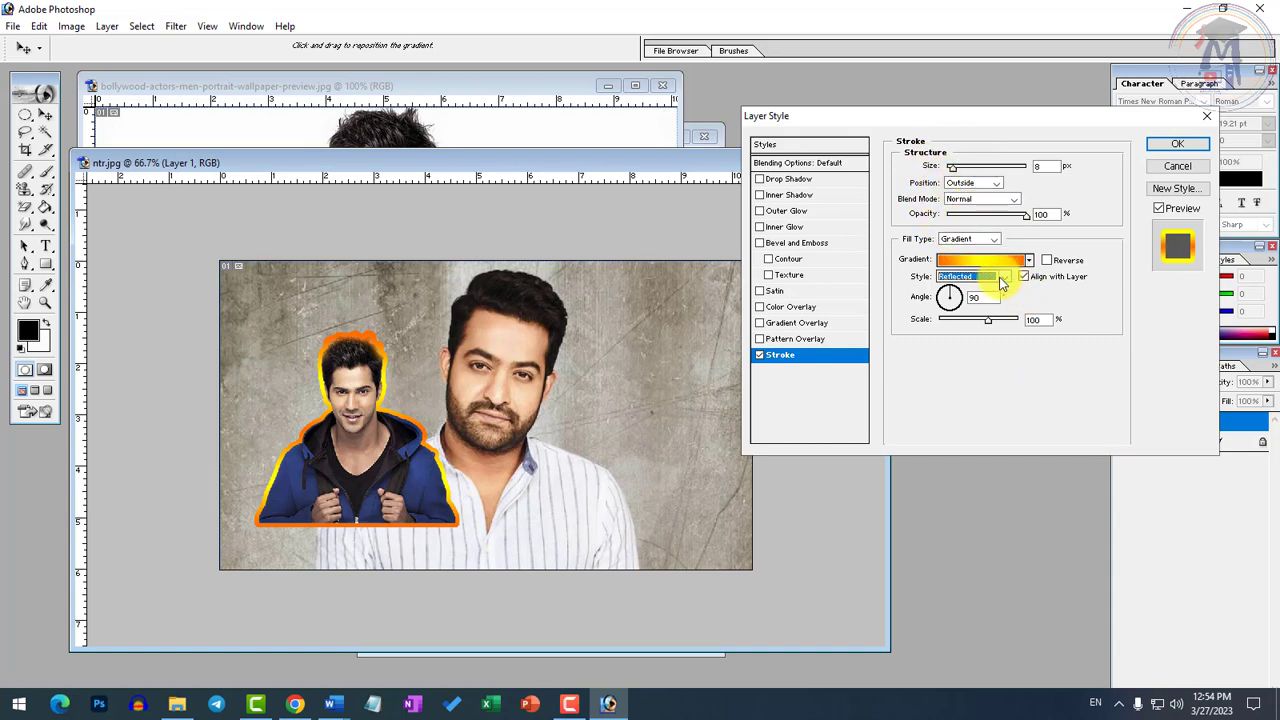
{"action": "left_click", "coordinate": [1001, 281]}
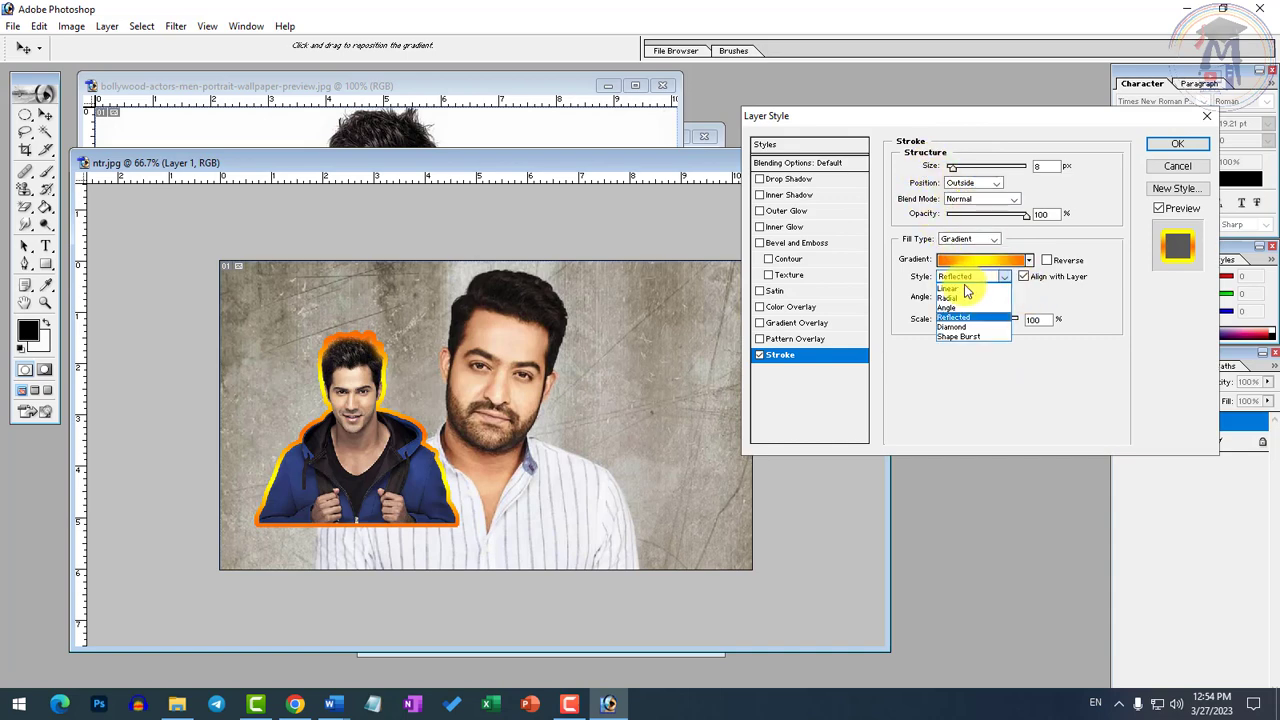
{"action": "left_click", "coordinate": [962, 354]}
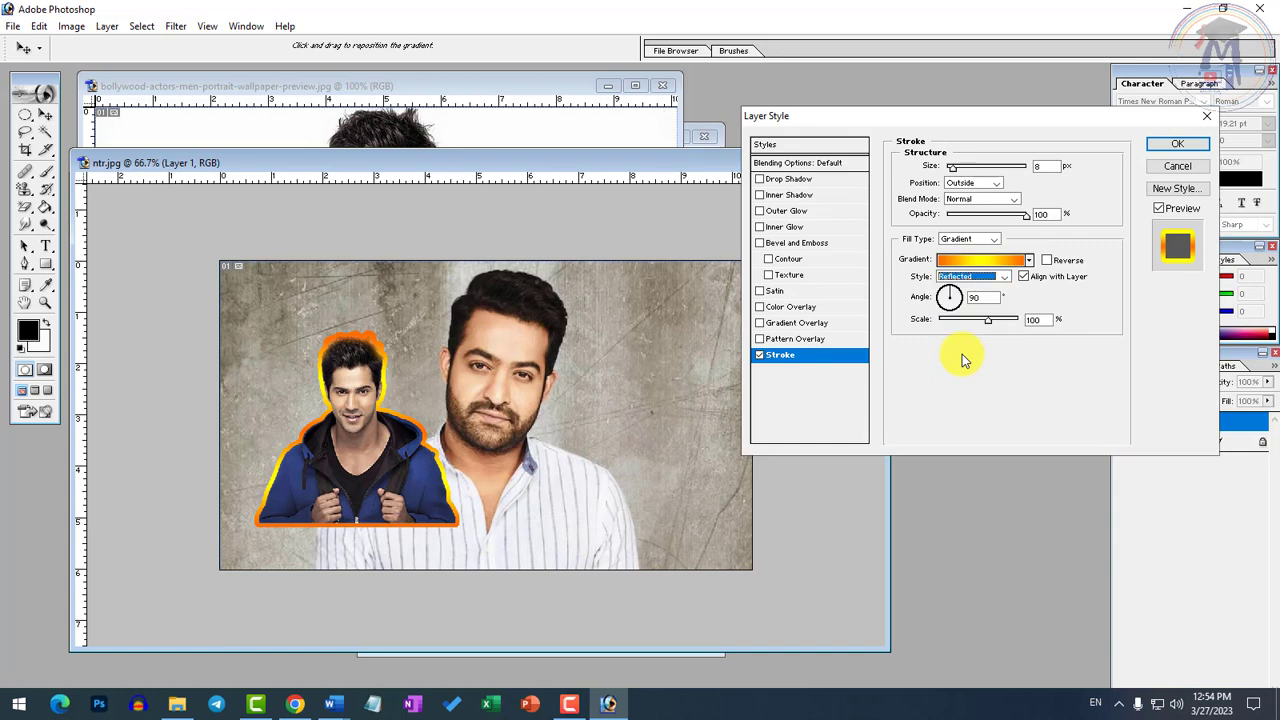
Try a Pattern fill for the hooded man's stroke and switch the fill type back to Color.
{"action": "left_click", "coordinate": [993, 240]}
{"action": "left_click", "coordinate": [966, 268]}
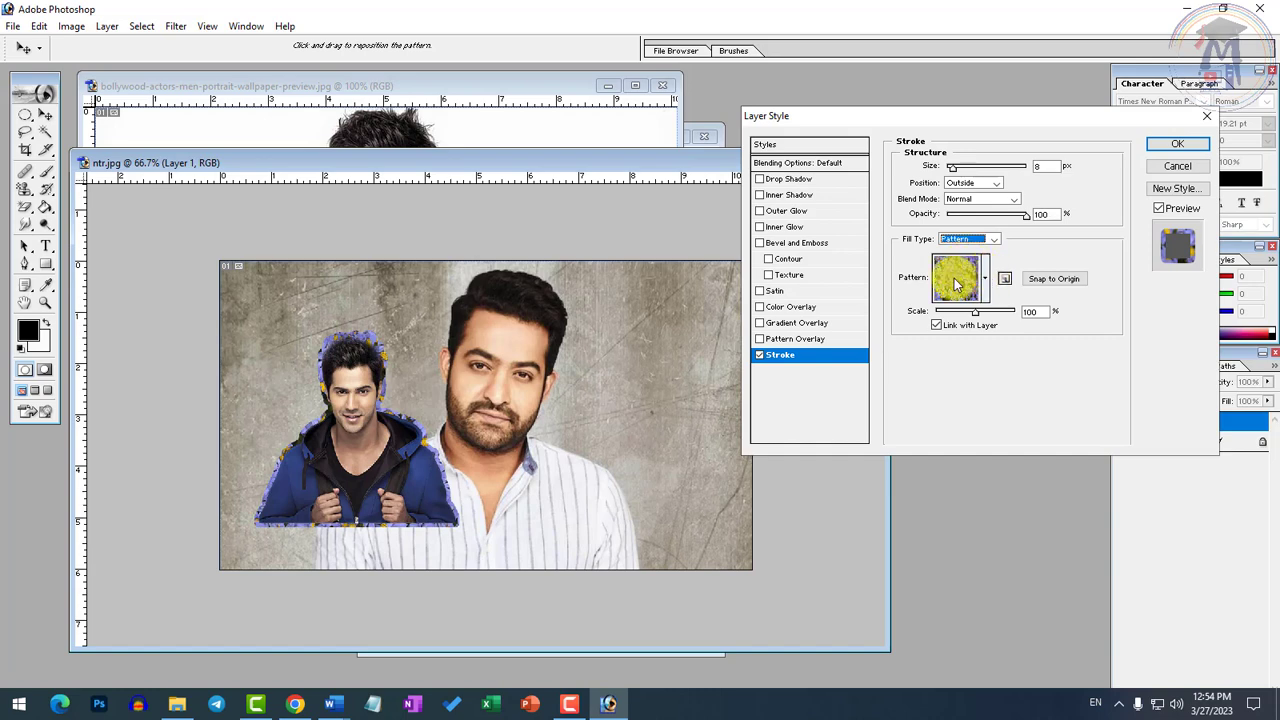
{"action": "left_click", "coordinate": [956, 272]}
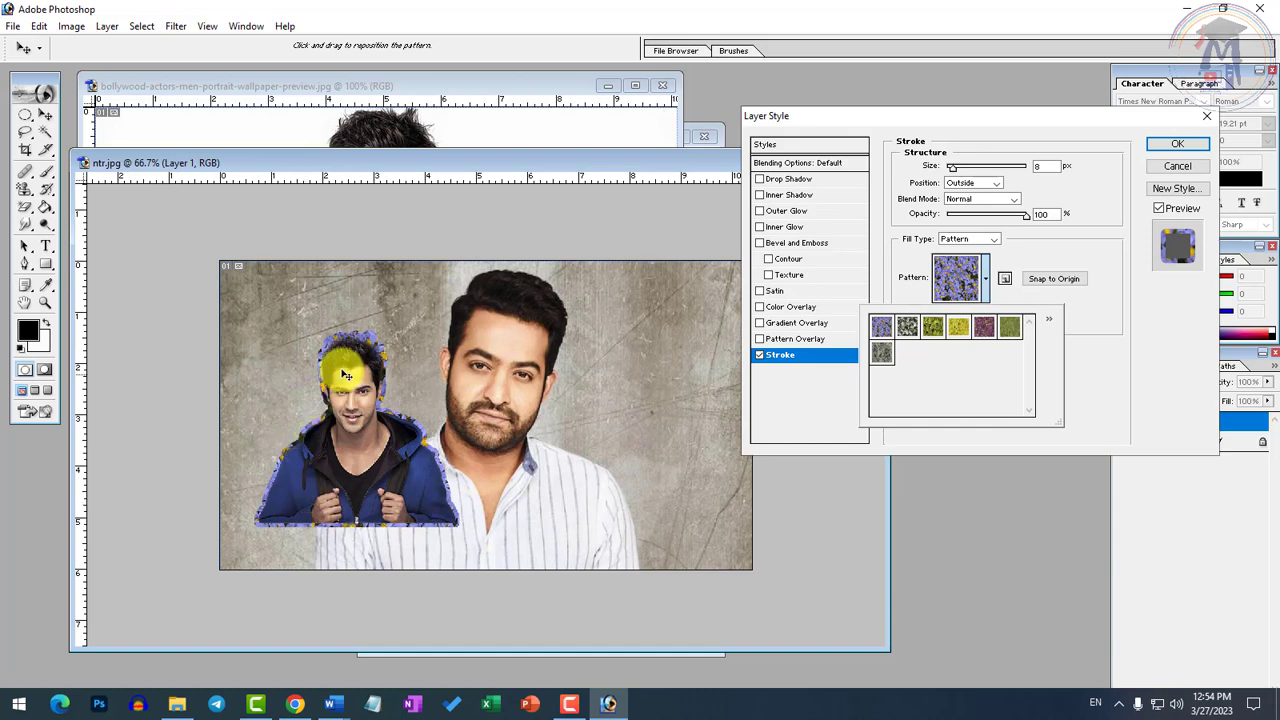
{"action": "left_click", "coordinate": [1074, 372]}
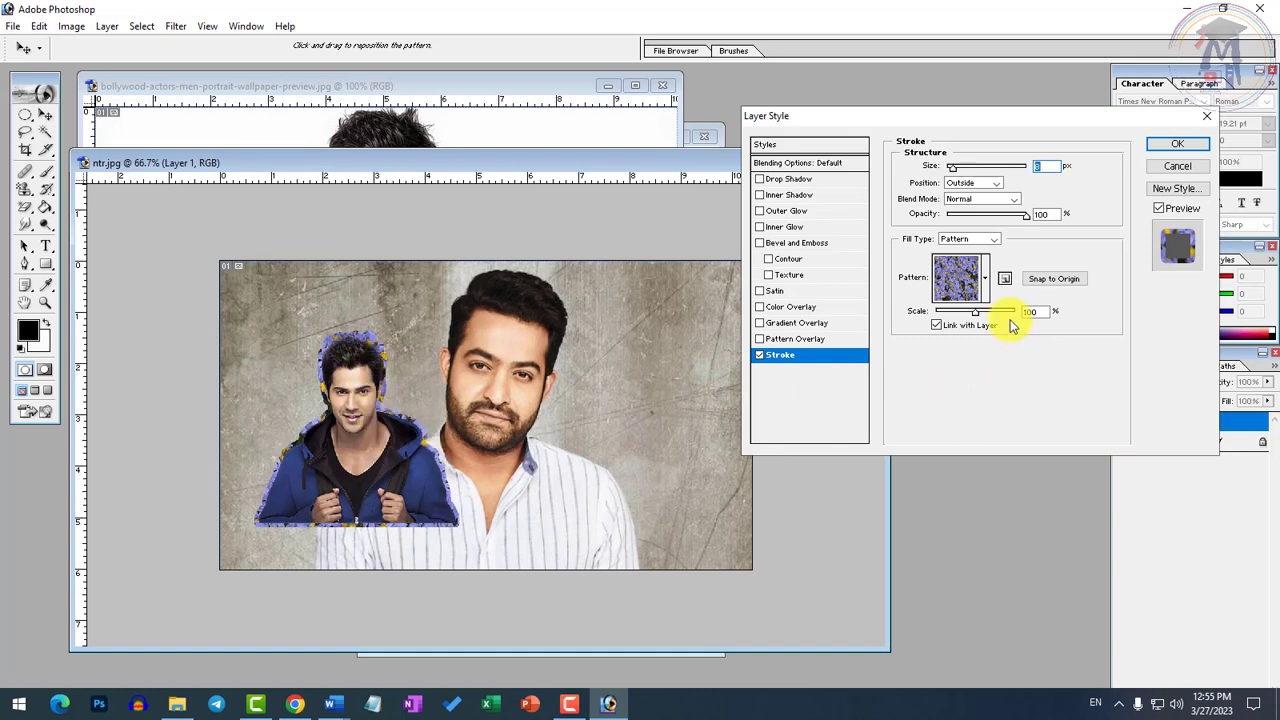
{"action": "left_click", "coordinate": [970, 239]}
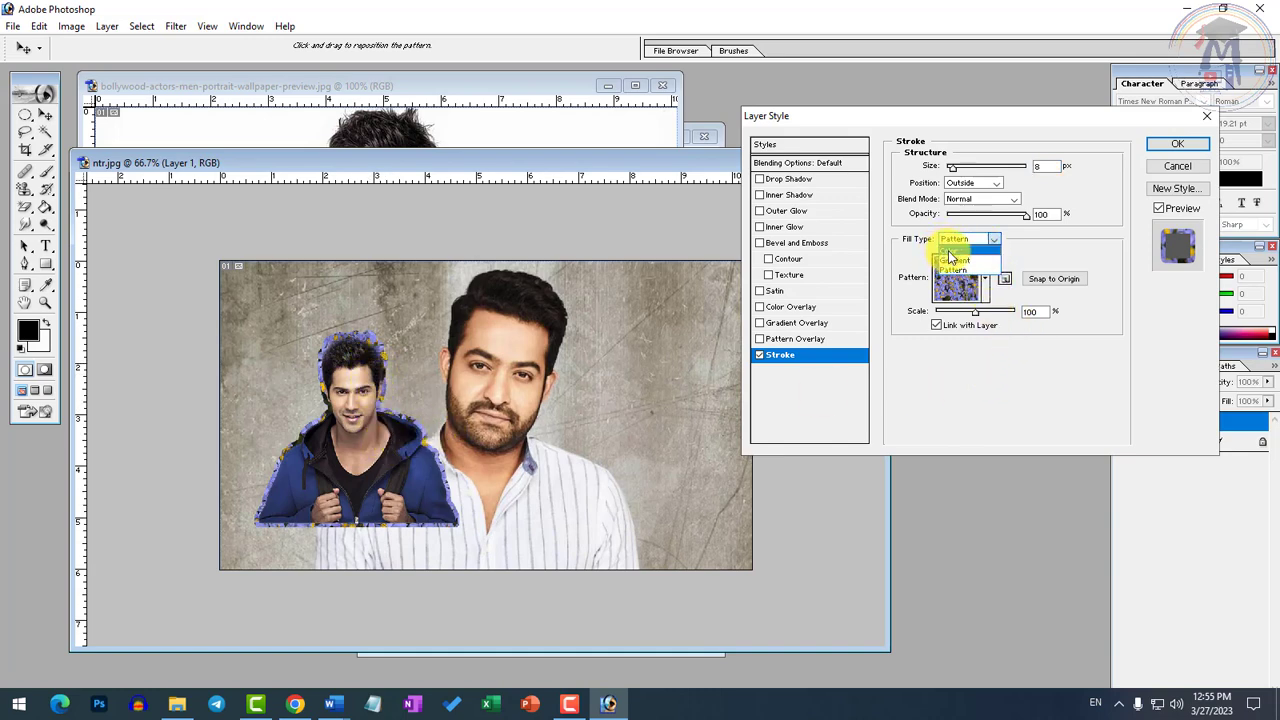
{"action": "left_click", "coordinate": [946, 250]}
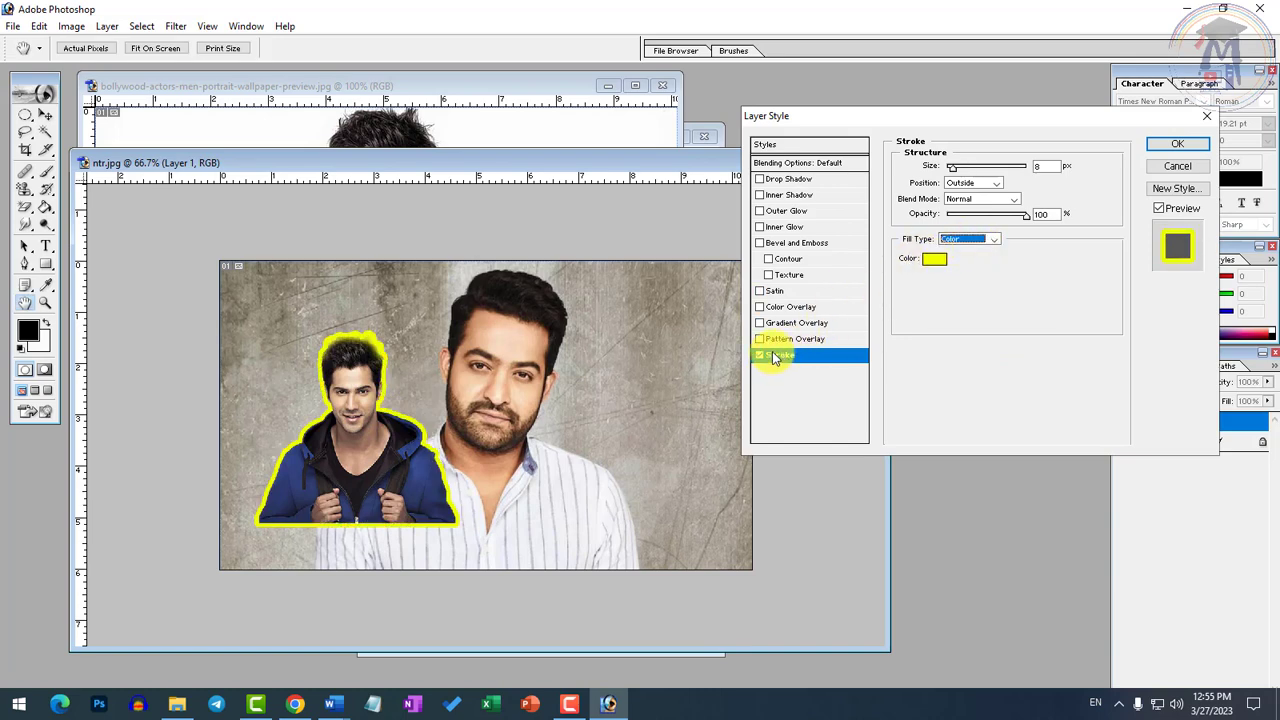
Turn on the Inner Shadow, Outer Glow, Inner Glow and Bevel and Emboss effects for the hooded man's layer.
{"action": "left_click", "coordinate": [785, 196]}
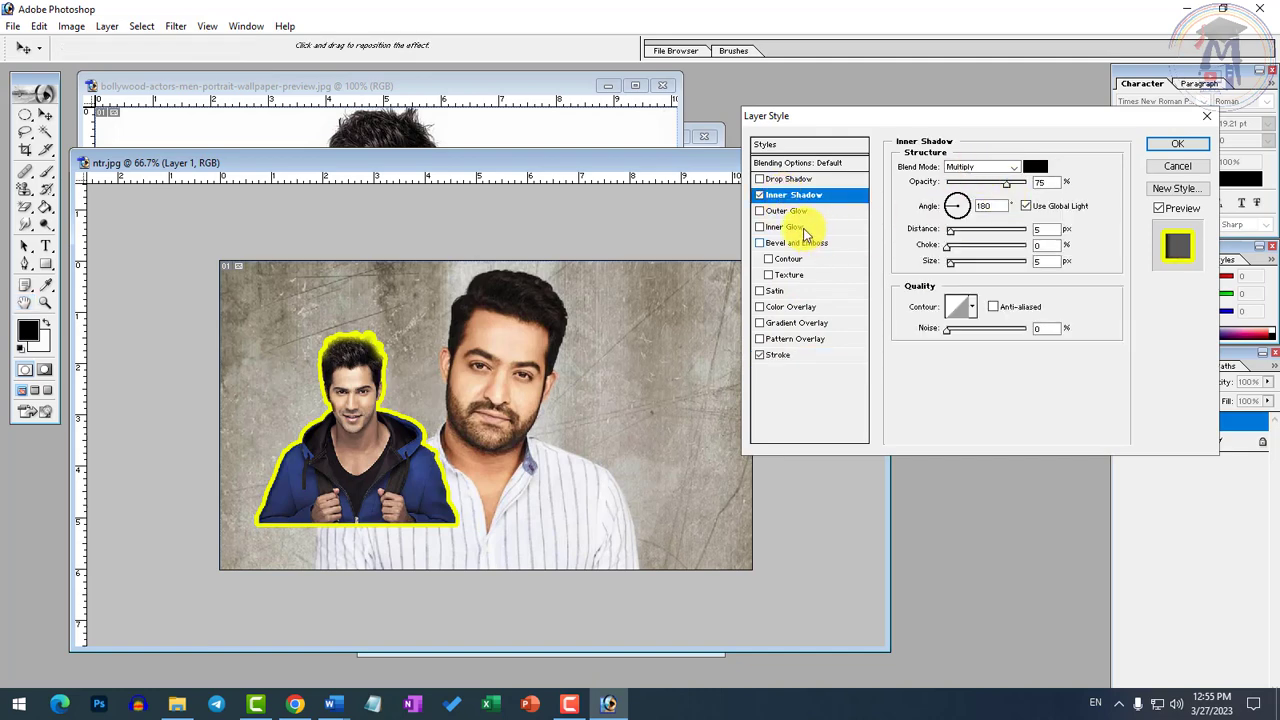
{"action": "left_click", "coordinate": [786, 205]}
{"action": "left_click", "coordinate": [787, 211]}
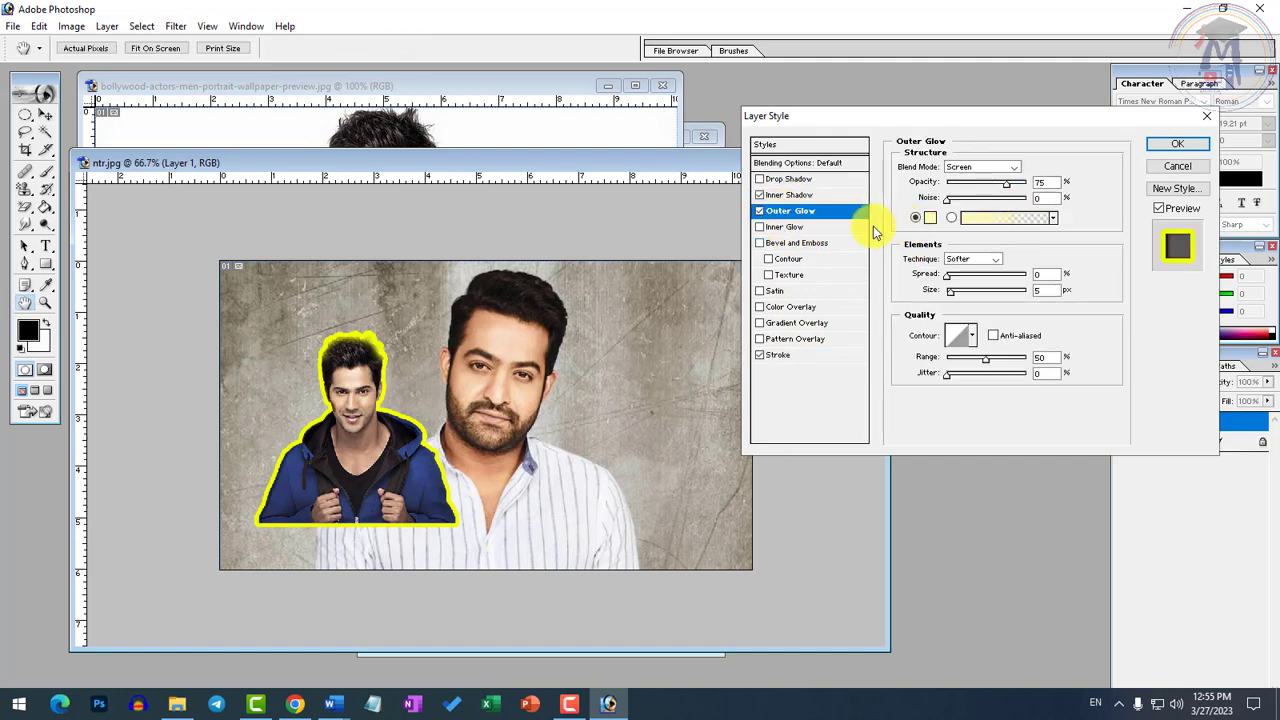
{"action": "left_click", "coordinate": [787, 228]}
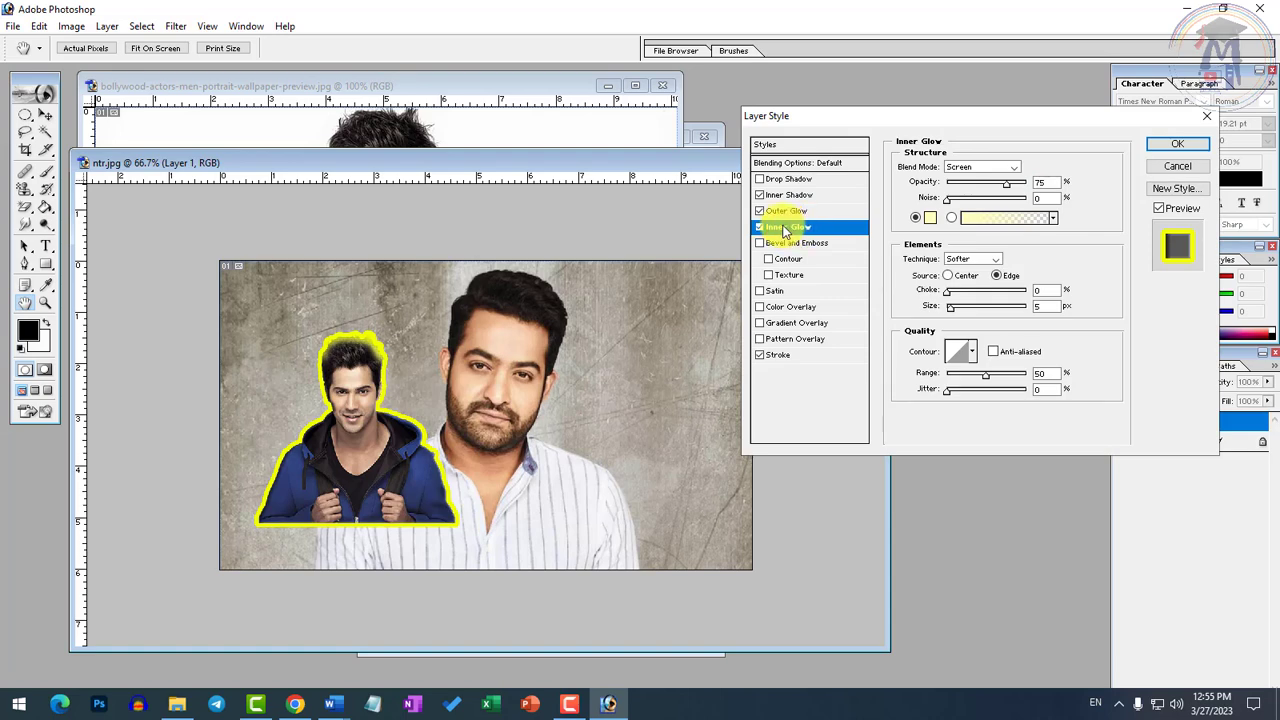
{"action": "left_click", "coordinate": [759, 228]}
{"action": "left_click", "coordinate": [773, 230]}
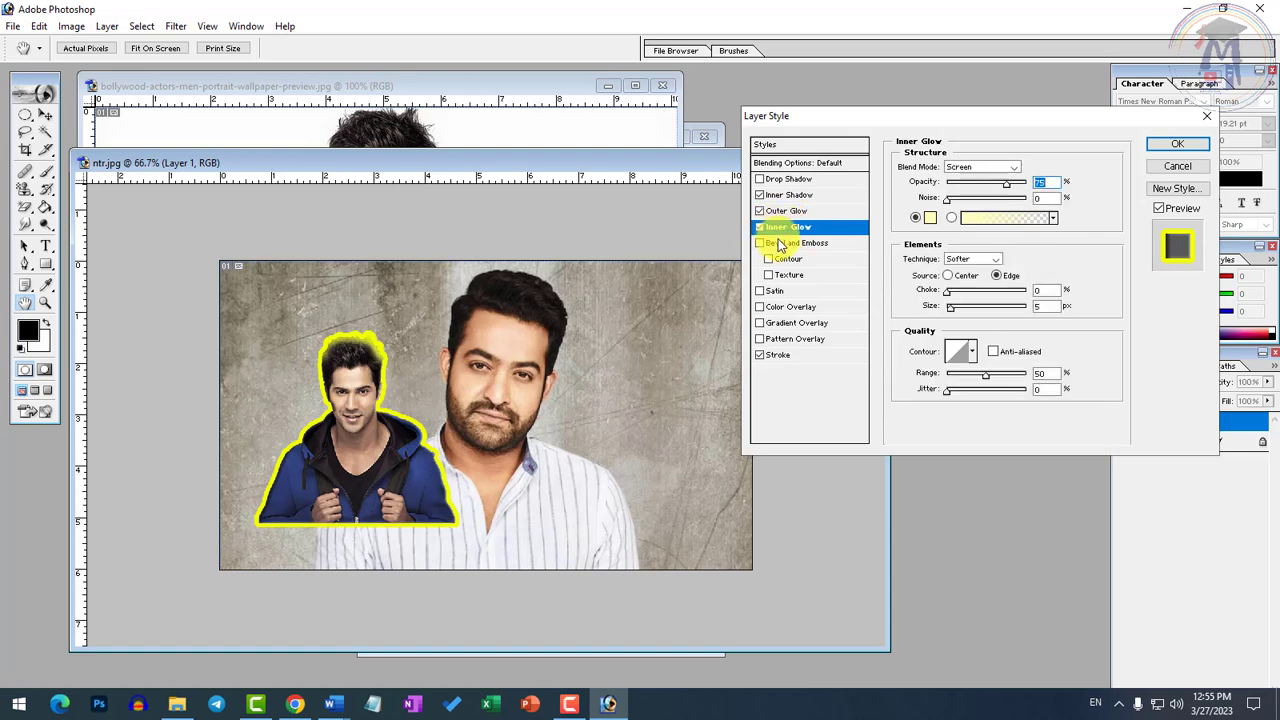
{"action": "left_click", "coordinate": [783, 244]}
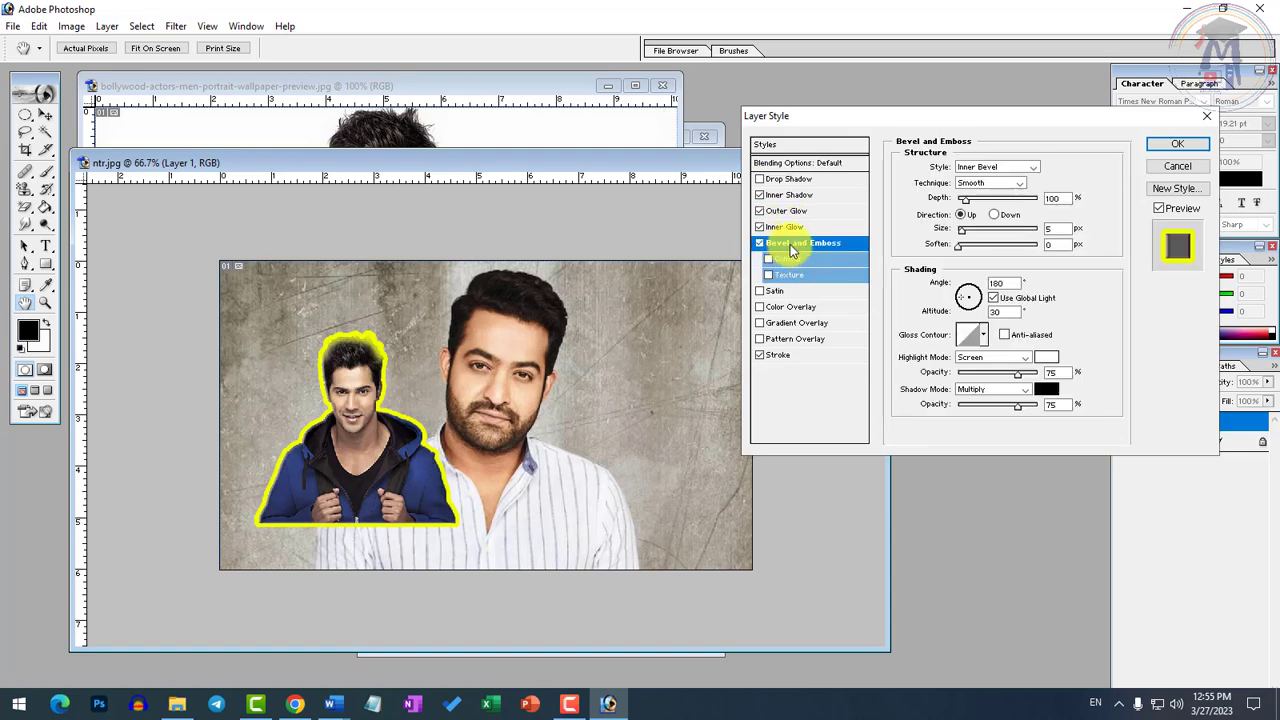
Try the Satin, Color Overlay and Gradient Overlay effects one at a time on the hooded man, removing each again.
{"action": "left_click", "coordinate": [779, 292]}
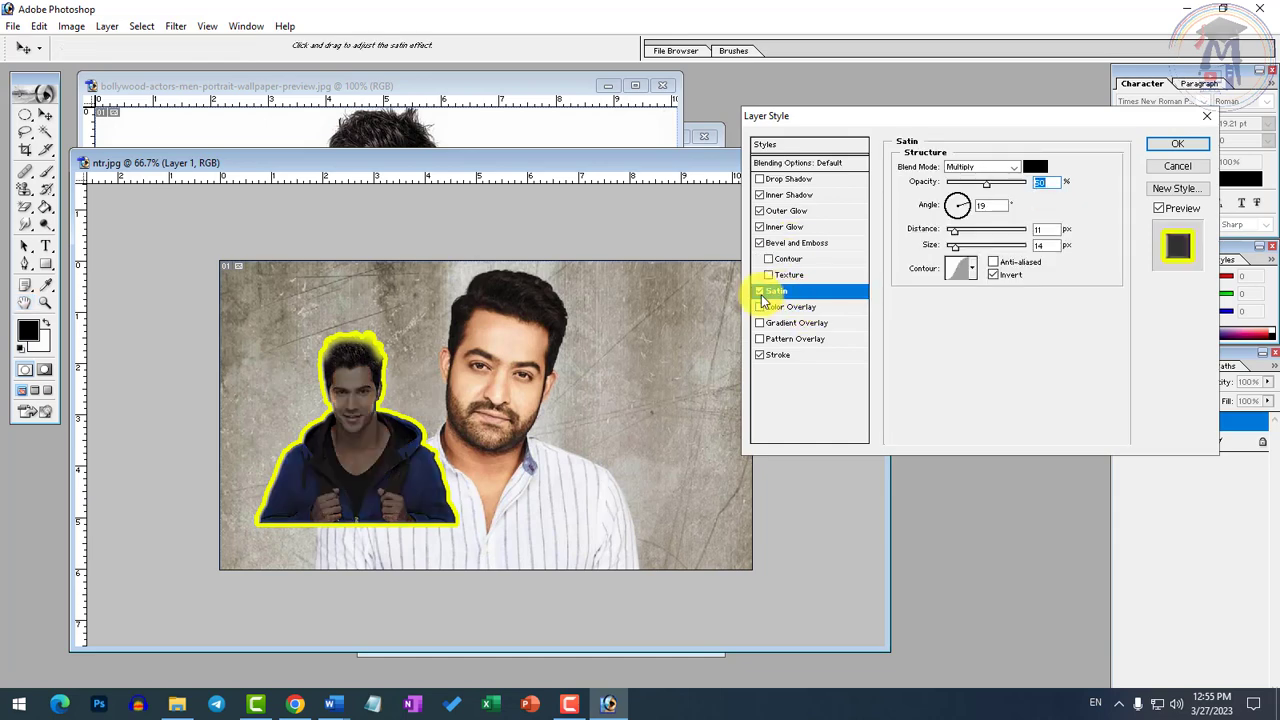
{"action": "left_click", "coordinate": [759, 291]}
{"action": "left_click", "coordinate": [784, 309]}
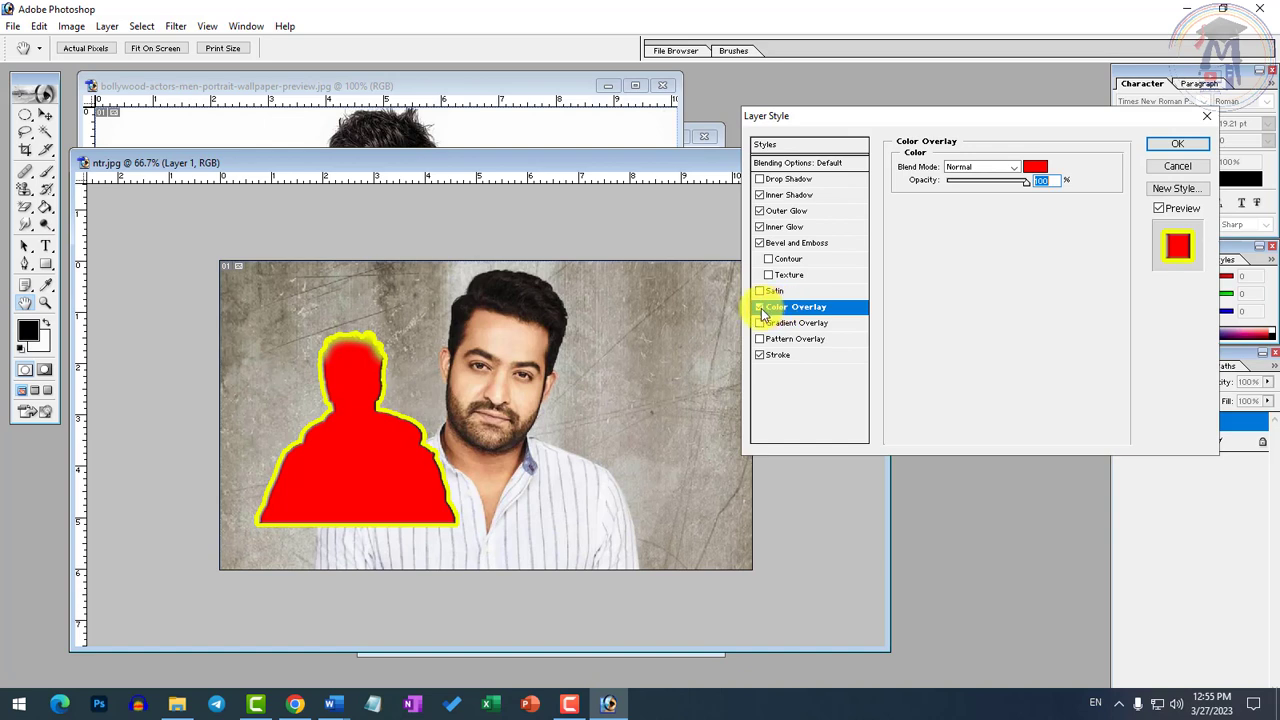
{"action": "left_click", "coordinate": [760, 307]}
{"action": "left_click", "coordinate": [782, 323]}
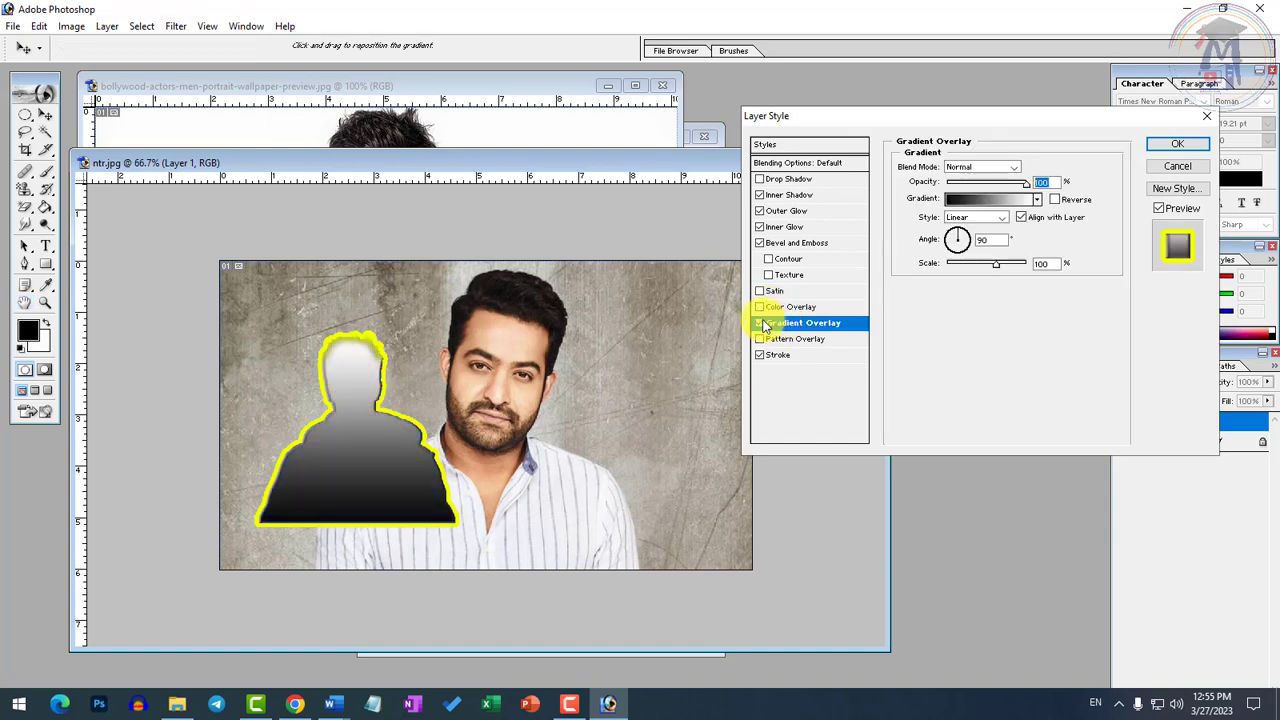
{"action": "left_click", "coordinate": [760, 323]}
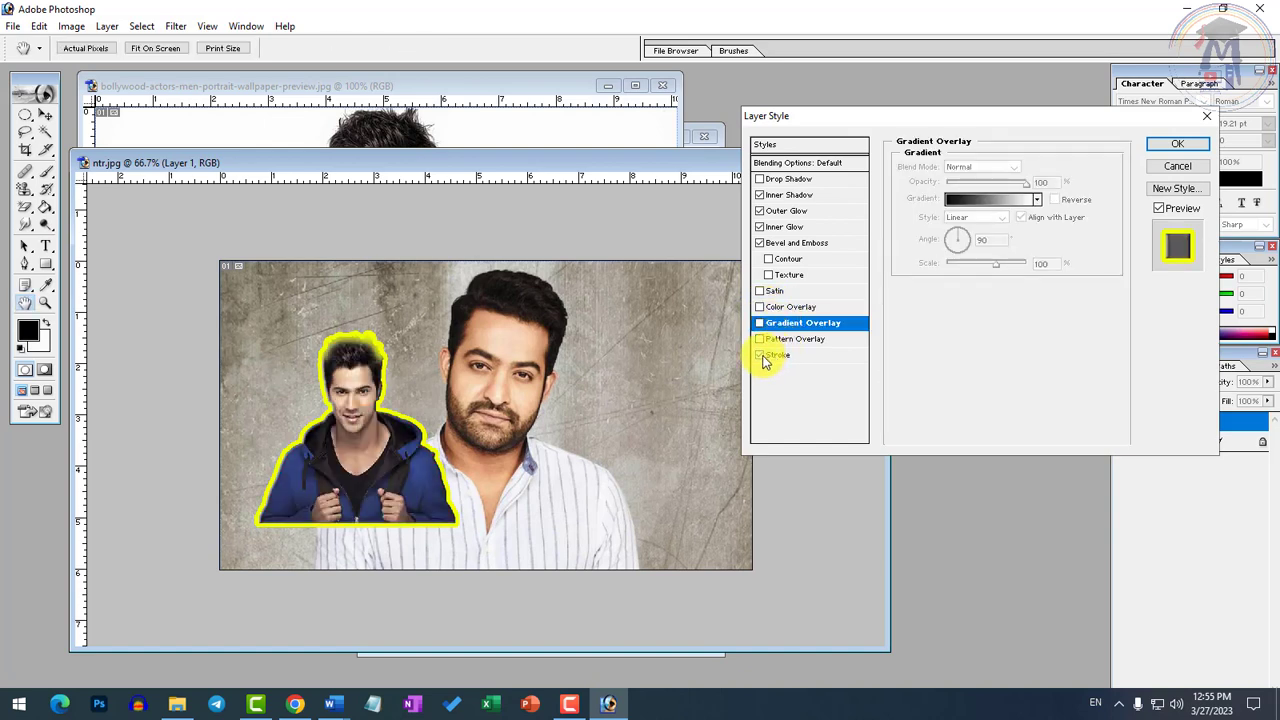
Turn off the Stroke, Inner Shadow, Outer Glow, Inner Glow and Bevel and Emboss effects and cancel the layer style changes.
{"action": "left_click", "coordinate": [760, 356]}
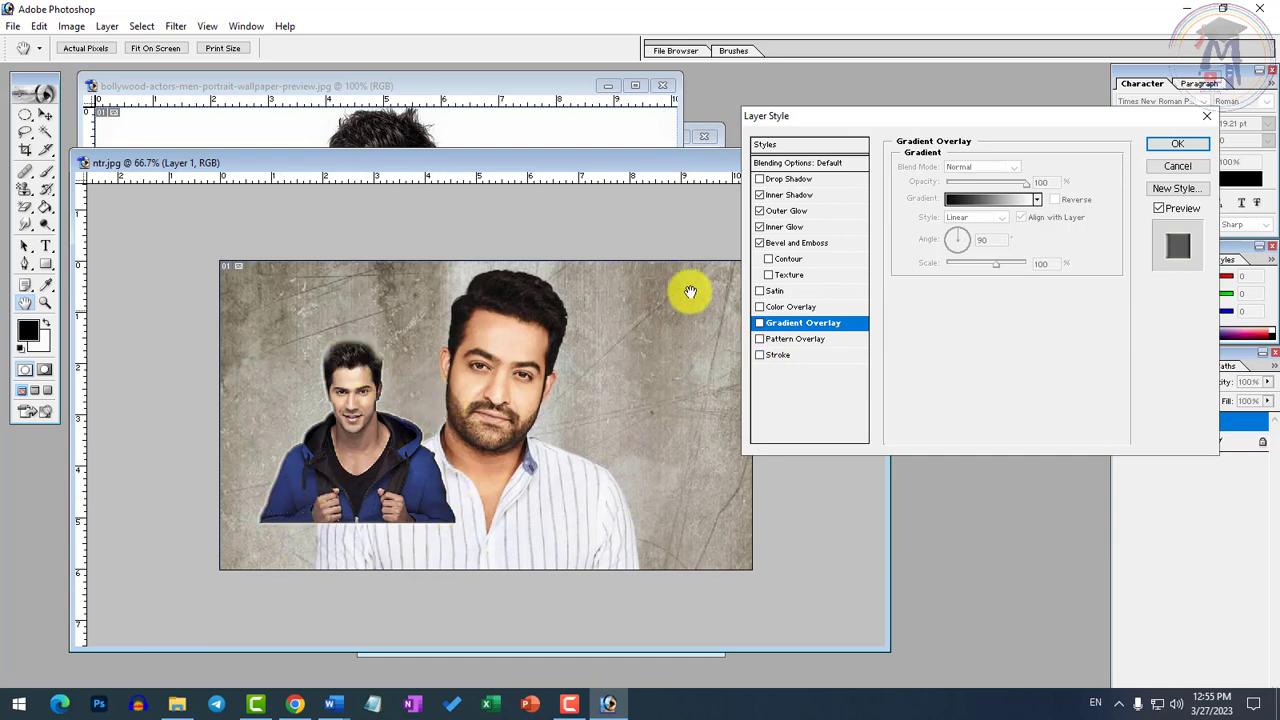
{"action": "left_click", "coordinate": [760, 195]}
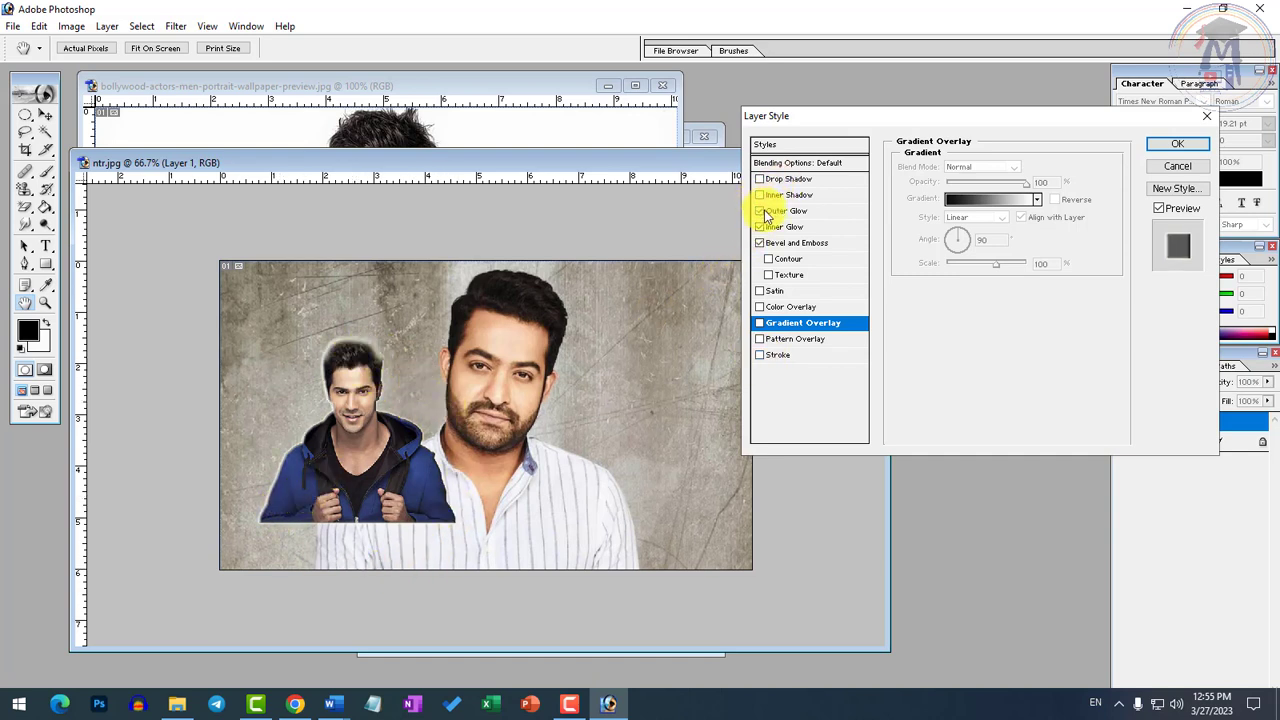
{"action": "left_click", "coordinate": [763, 211]}
{"action": "left_click", "coordinate": [760, 227]}
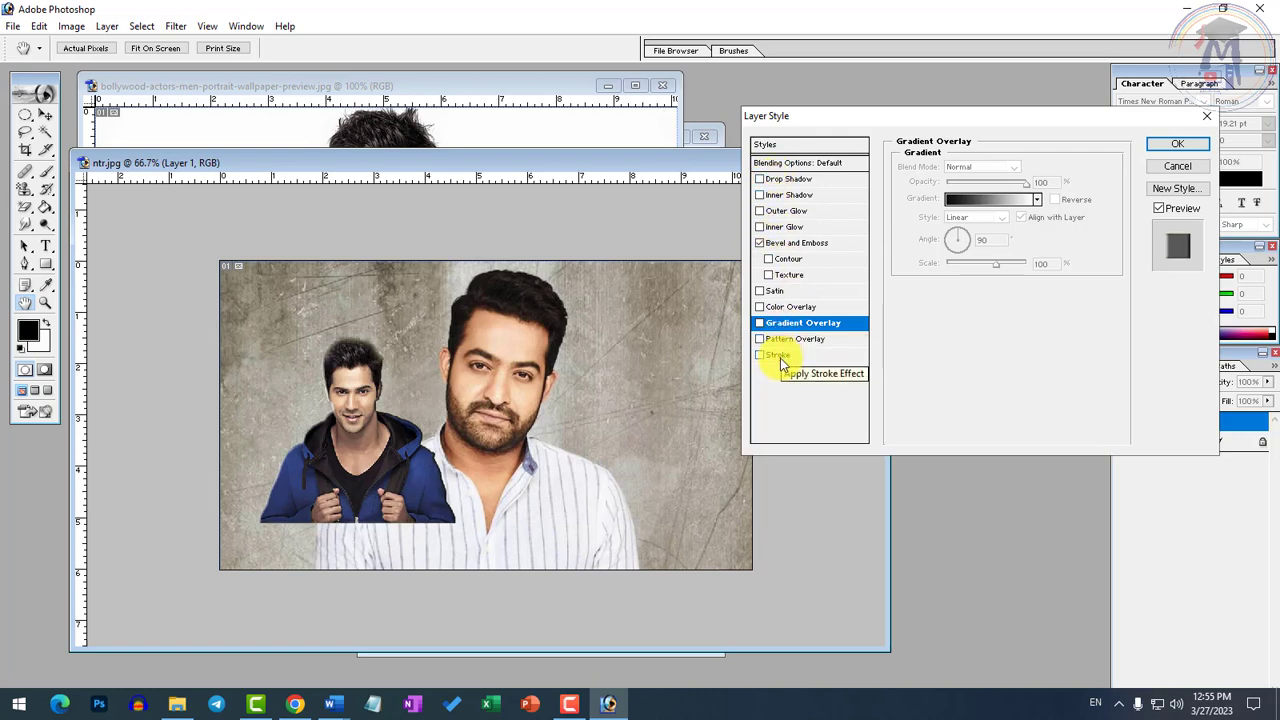
{"action": "left_click", "coordinate": [777, 241]}
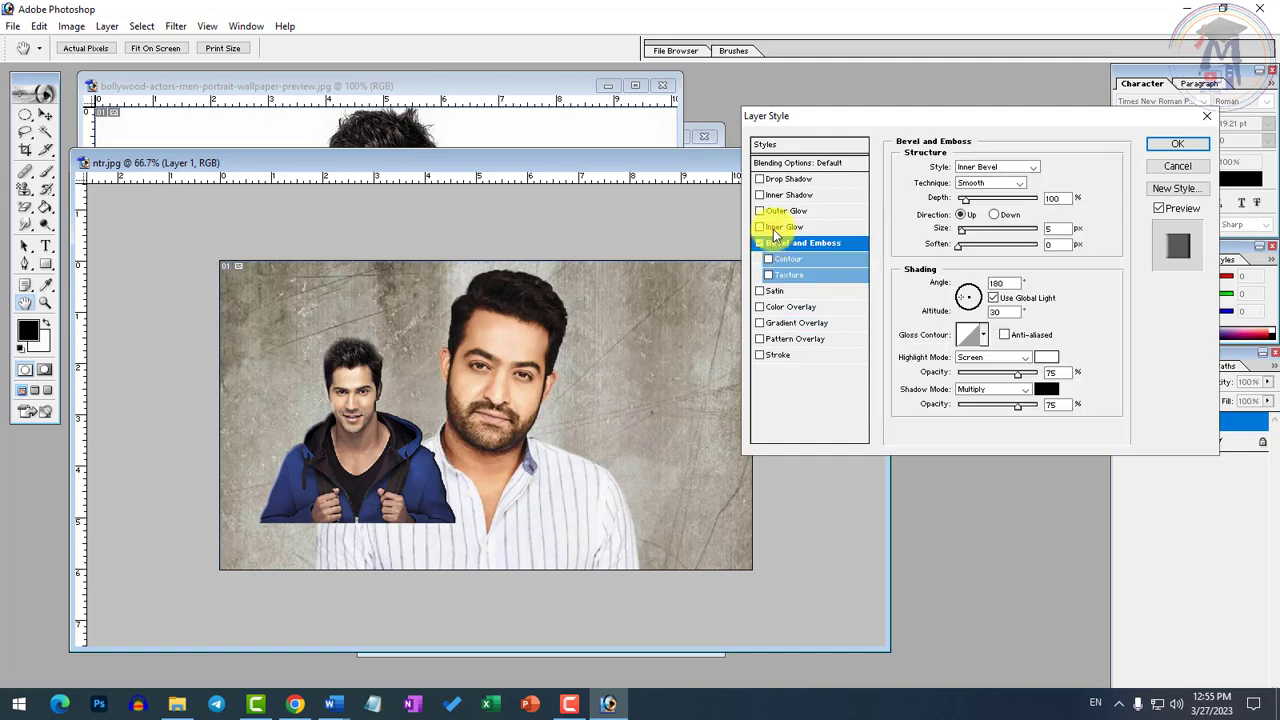
{"action": "left_click", "coordinate": [761, 243]}
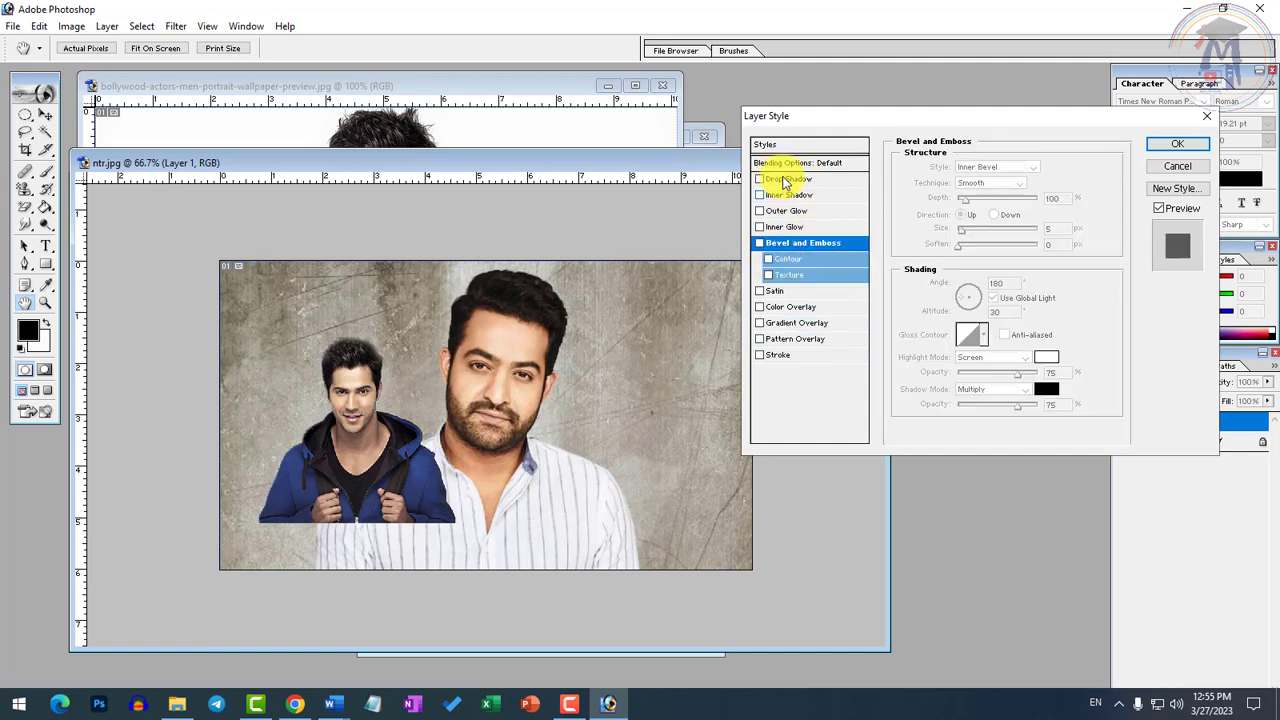
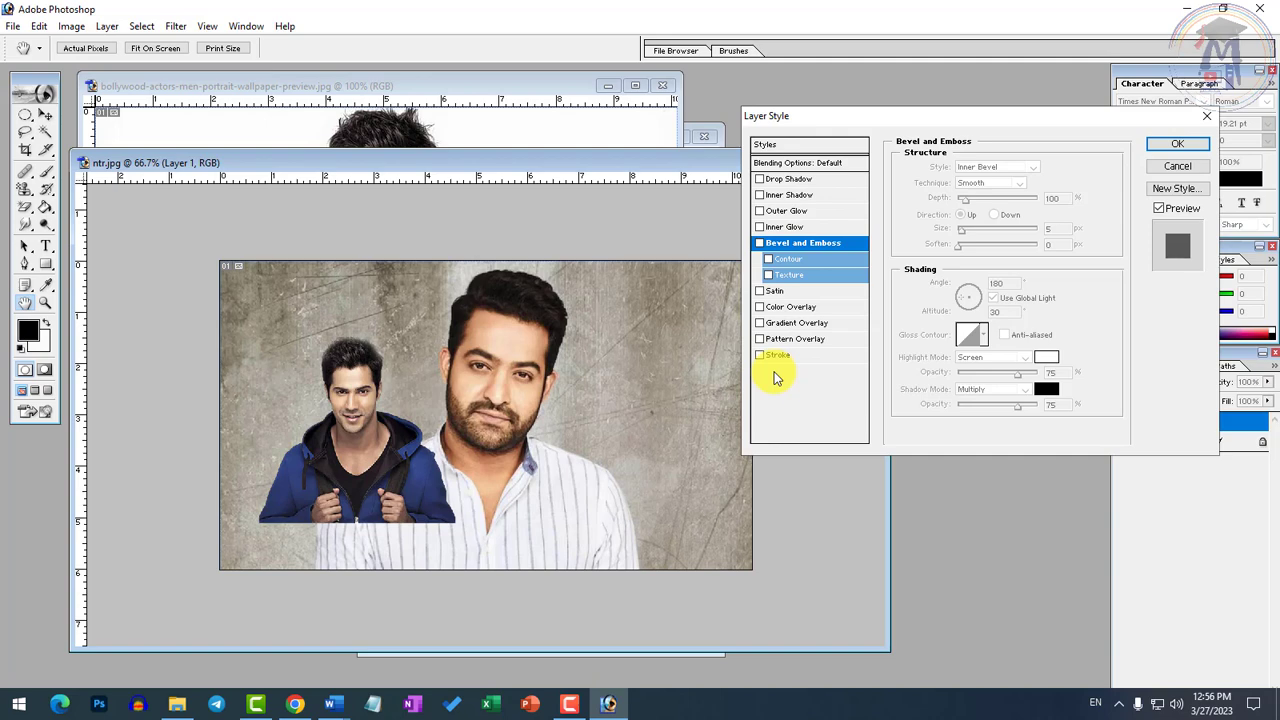
{"action": "left_click", "coordinate": [1177, 166]}
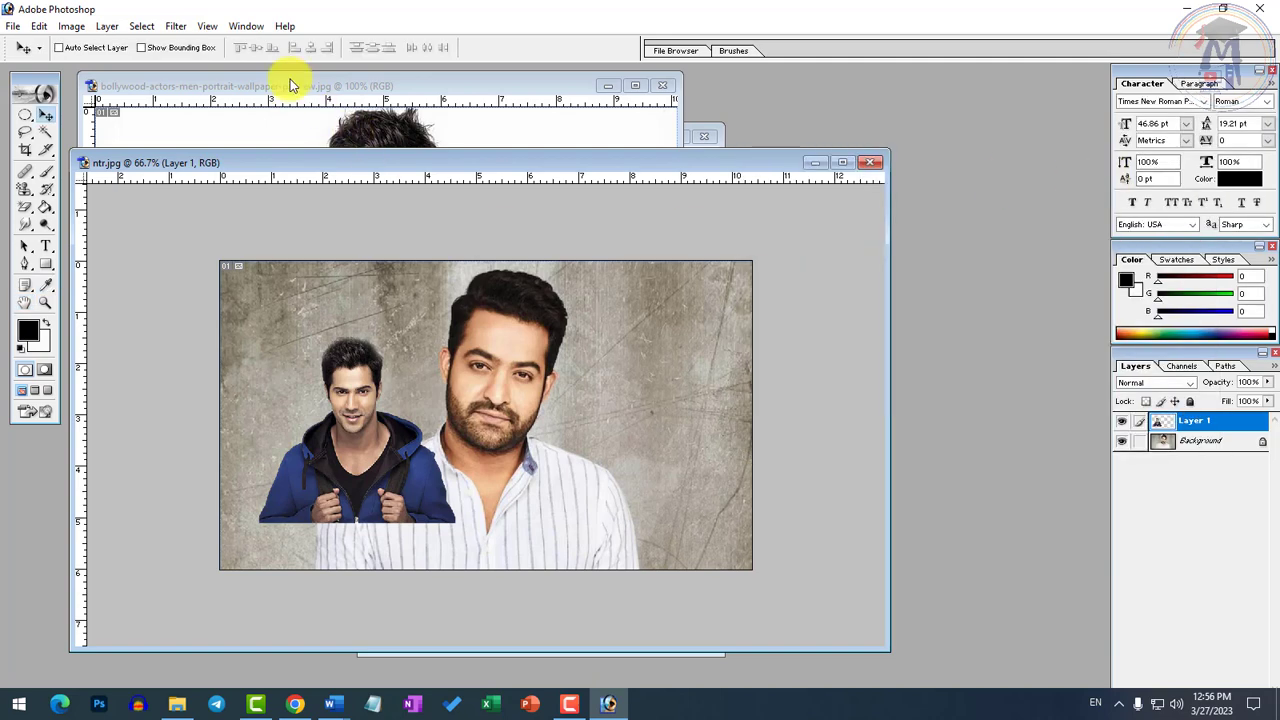
{"action": "left_click", "coordinate": [106, 26]}
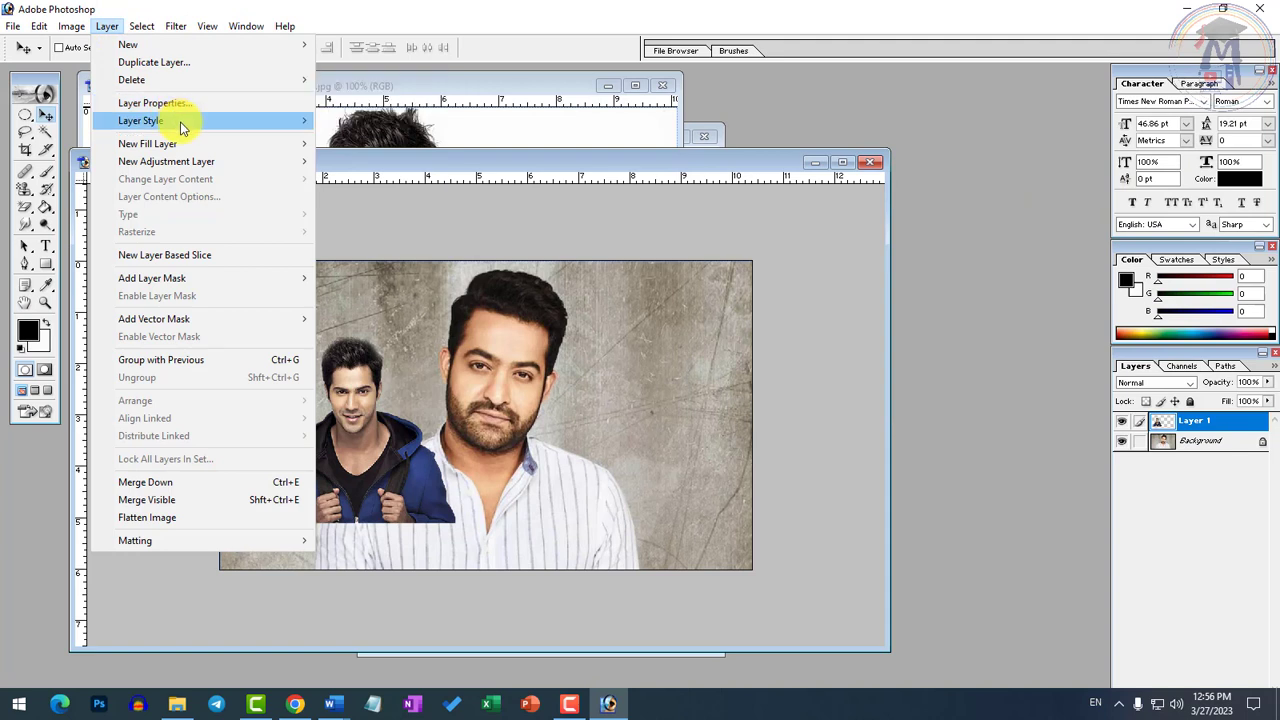
{"action": "mouse_move", "coordinate": [180, 122]}
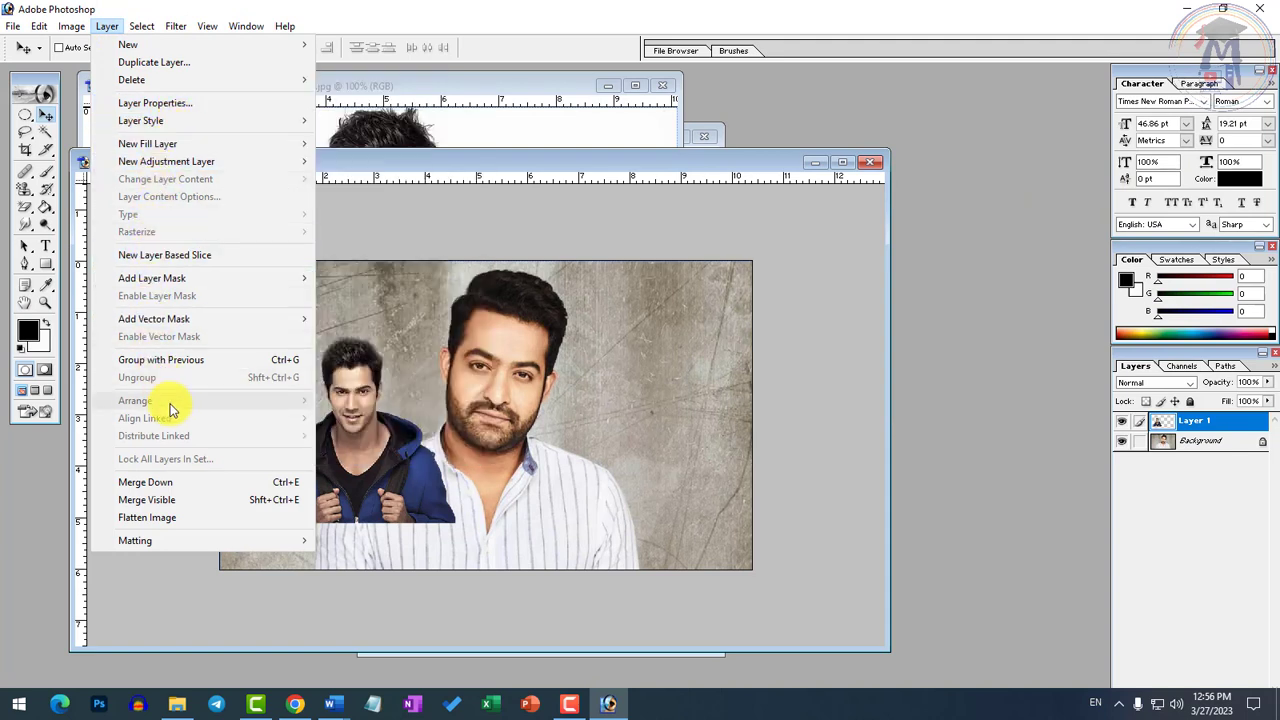
{"action": "left_click", "coordinate": [358, 454]}
Select Layer 1 and make four copies of the hooded man in an overlapping row toward the image's right edge.
{"action": "right_click", "coordinate": [350, 441]}
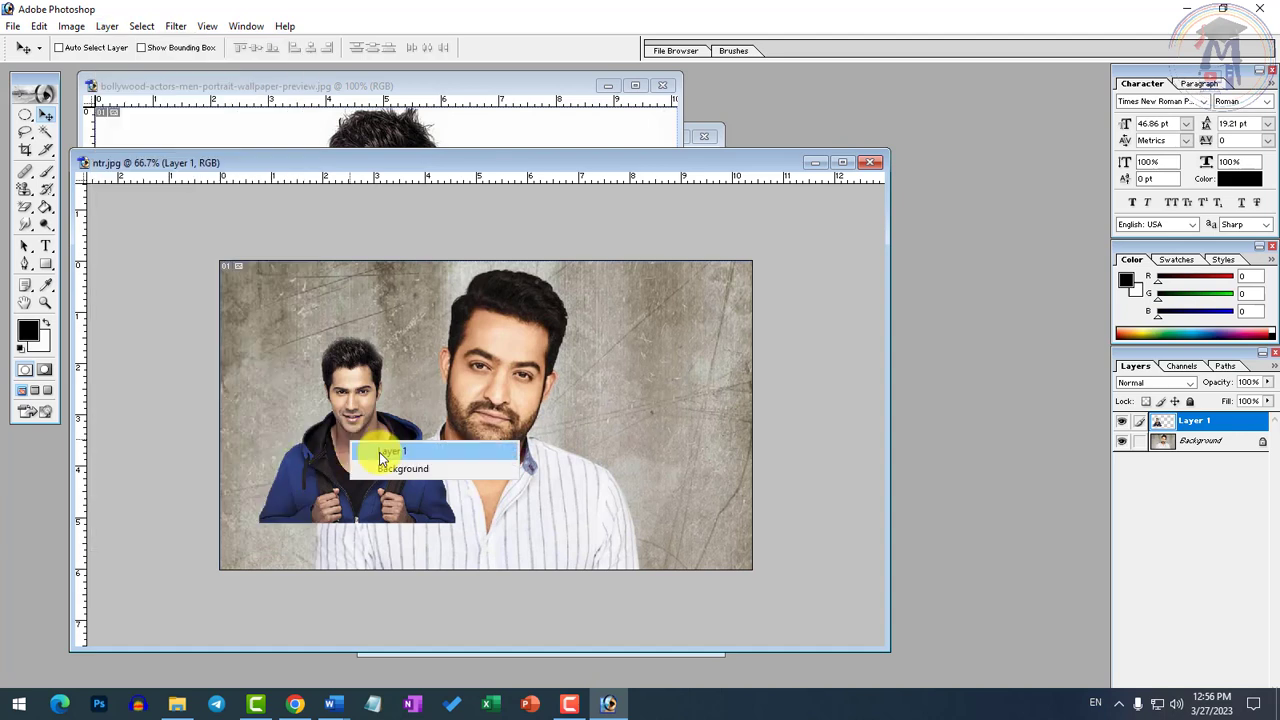
{"action": "left_click", "coordinate": [379, 452]}
{"action": "left_click_drag", "start_coordinate": [354, 449], "coordinate": [695, 483]}
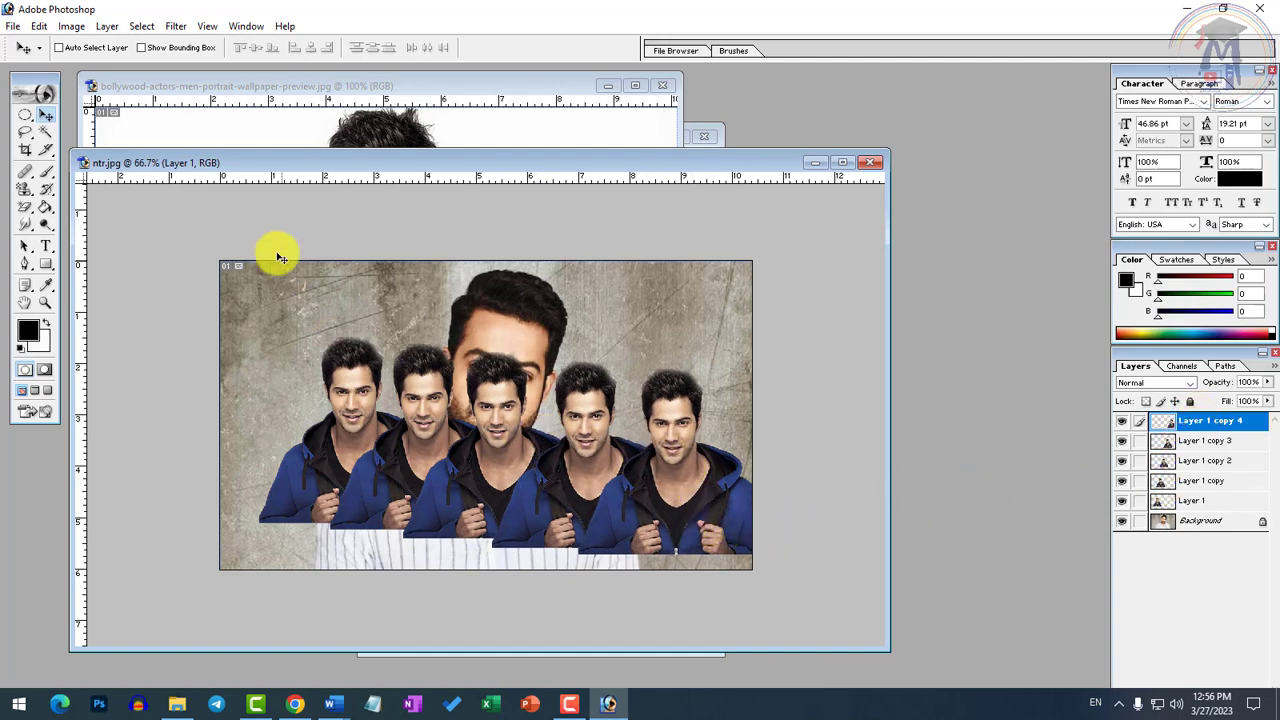
Send the rightmost copy of the hooded man, Layer 1 copy 4, backward by one level.
{"action": "left_click", "coordinate": [72, 26]}
{"action": "mouse_move", "coordinate": [107, 26]}
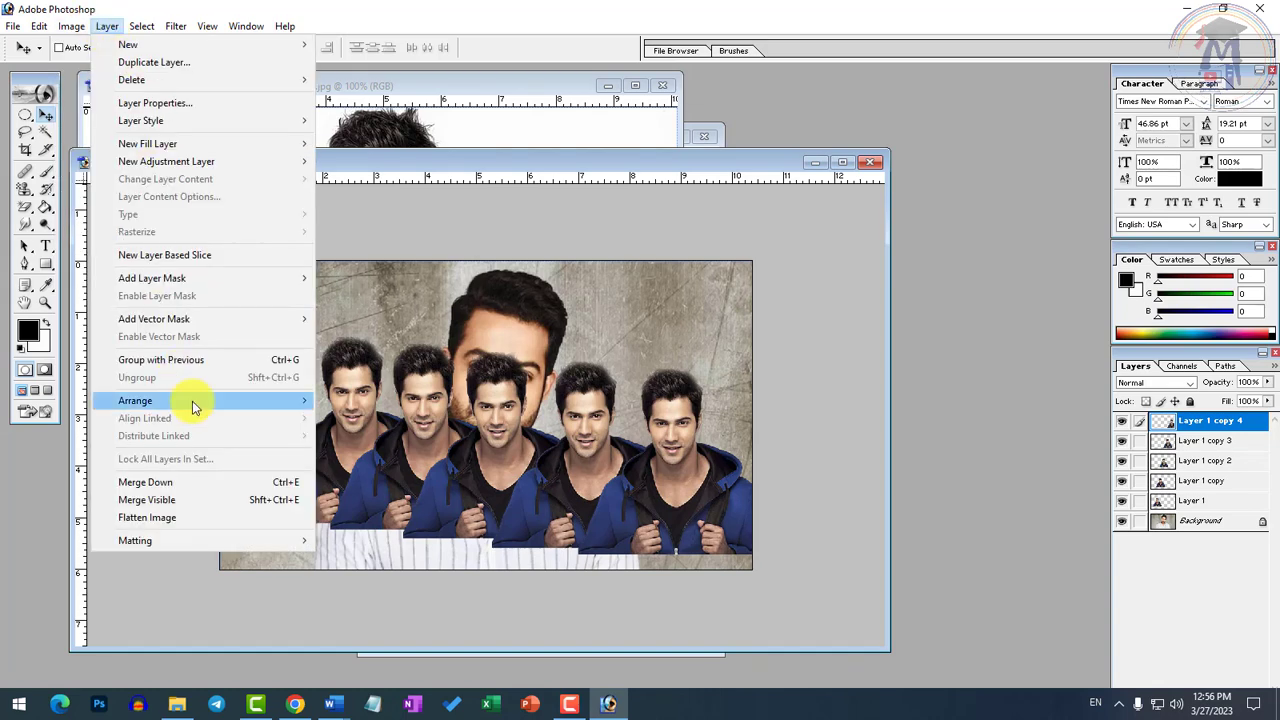
{"action": "mouse_move", "coordinate": [192, 401]}
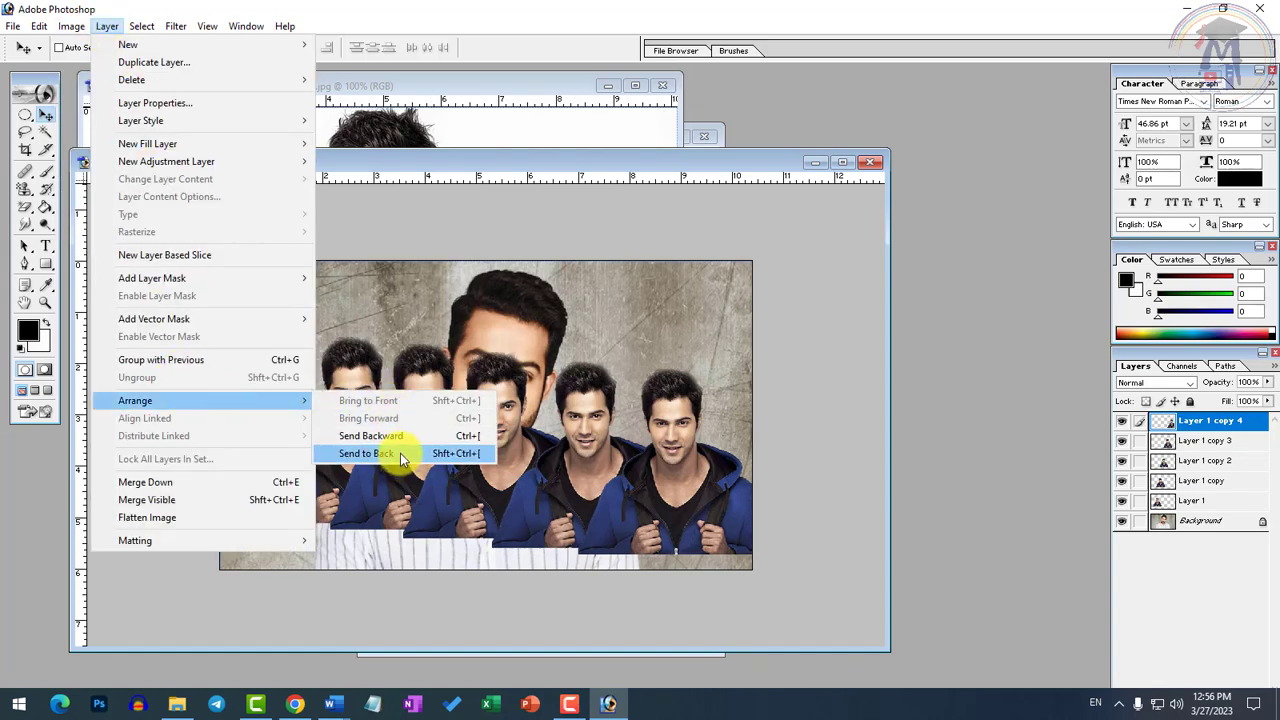
{"action": "left_click", "coordinate": [374, 436]}
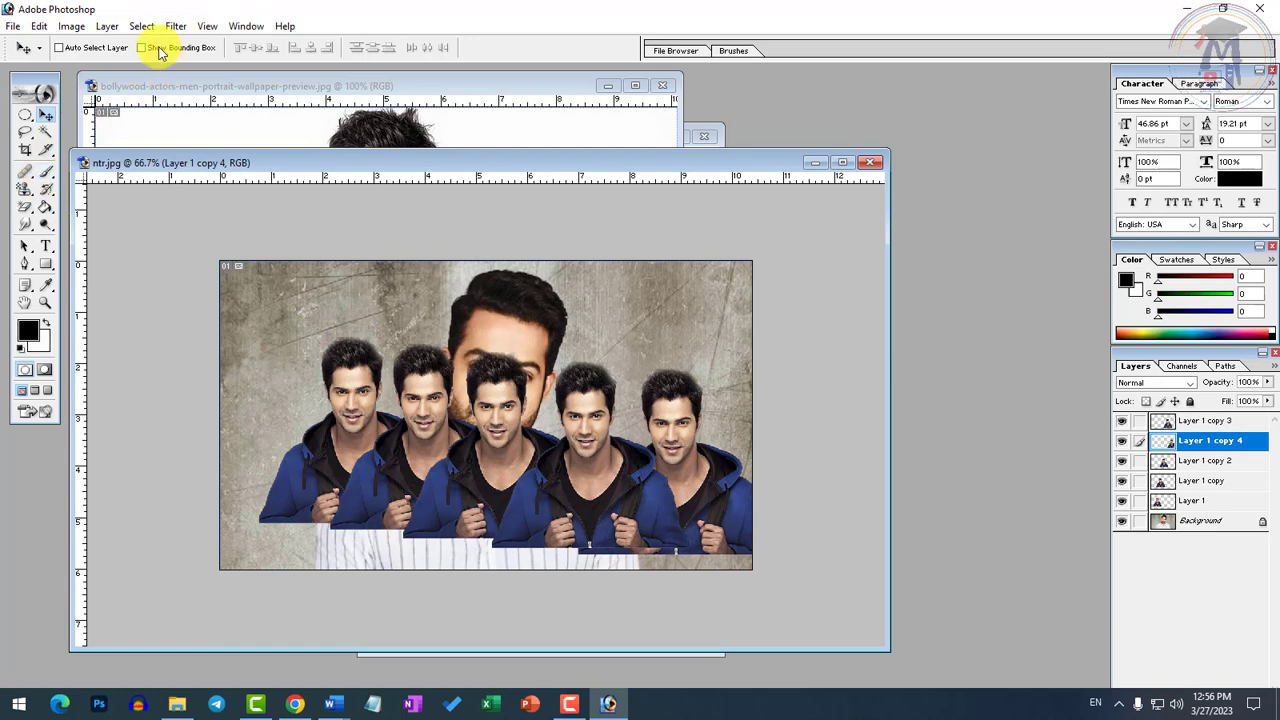
{"action": "left_click", "coordinate": [106, 26]}
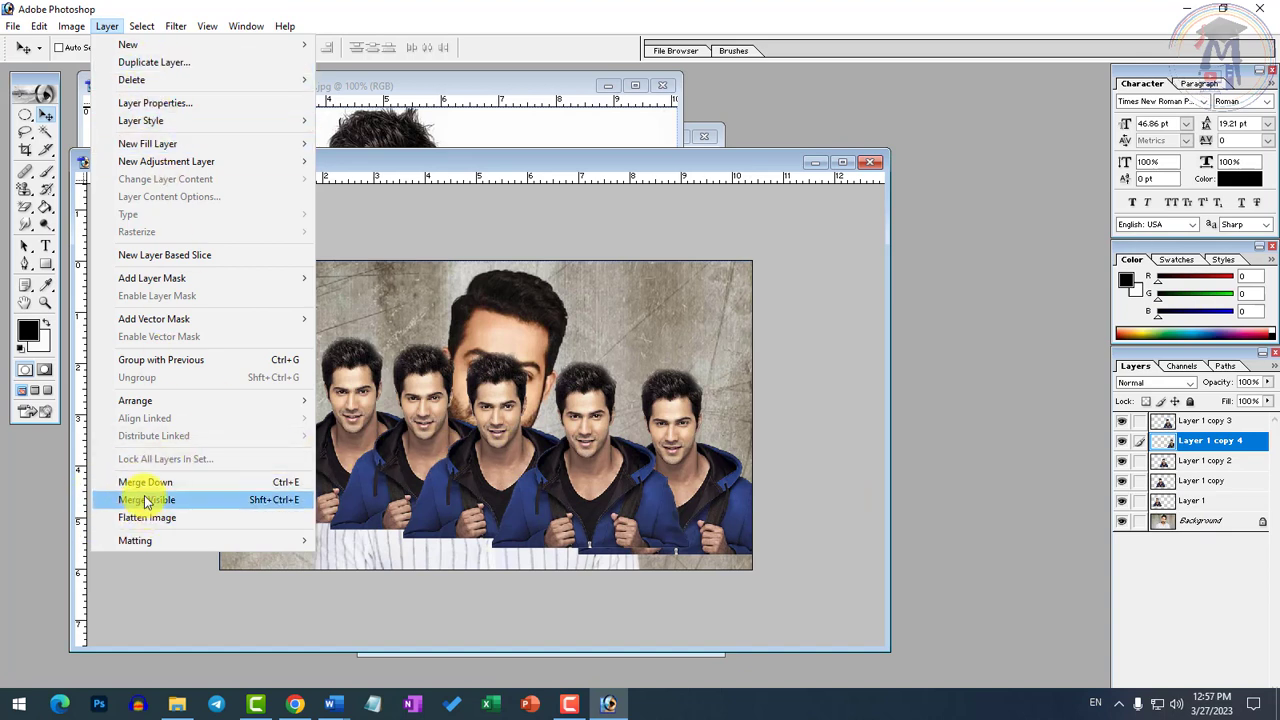
{"action": "mouse_move", "coordinate": [135, 33]}
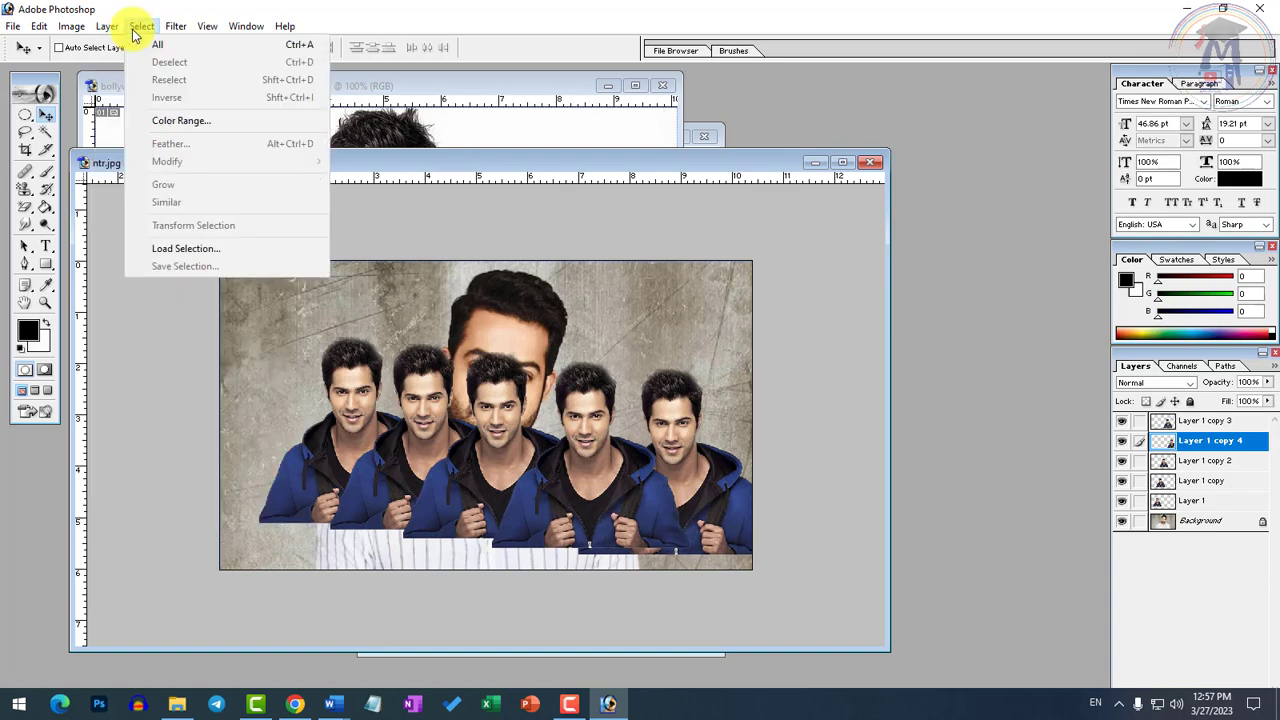
{"action": "mouse_move", "coordinate": [180, 33]}
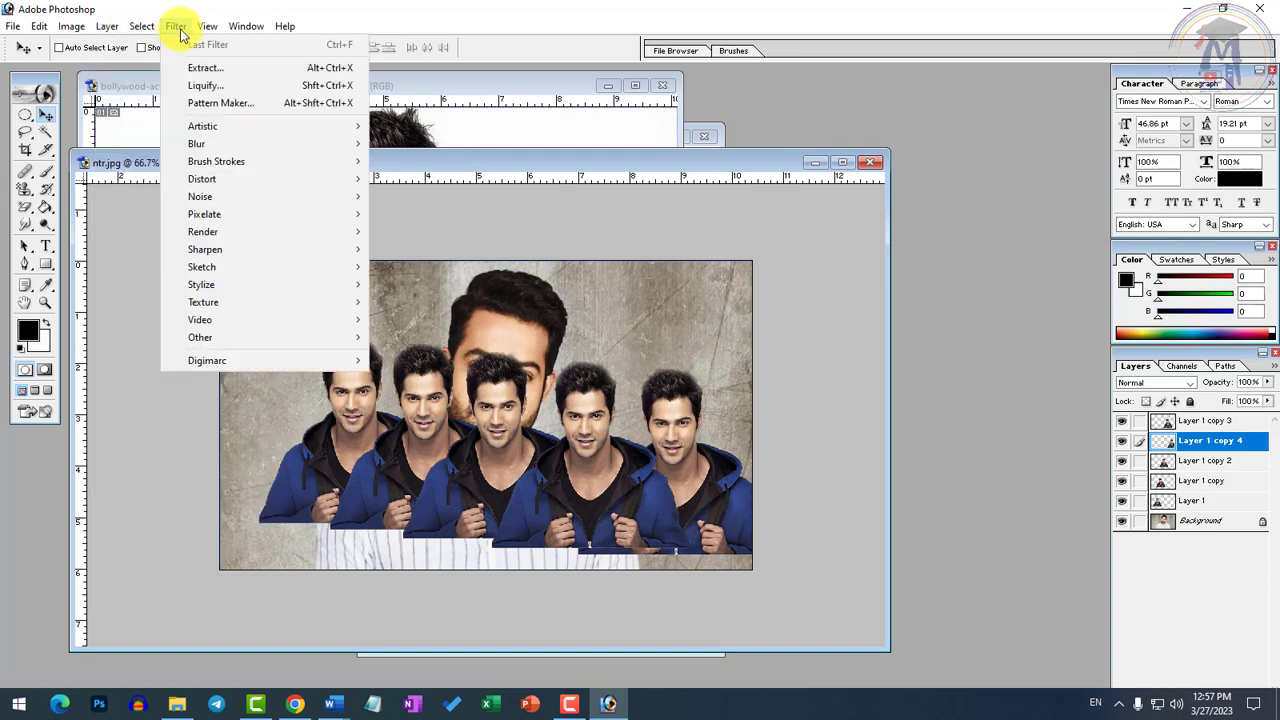
{"action": "left_click", "coordinate": [460, 405]}
Open the mountain lake image ICGb5ebAN7 from the Photoshop folder.
{"action": "key", "text": "ctrl+o"}
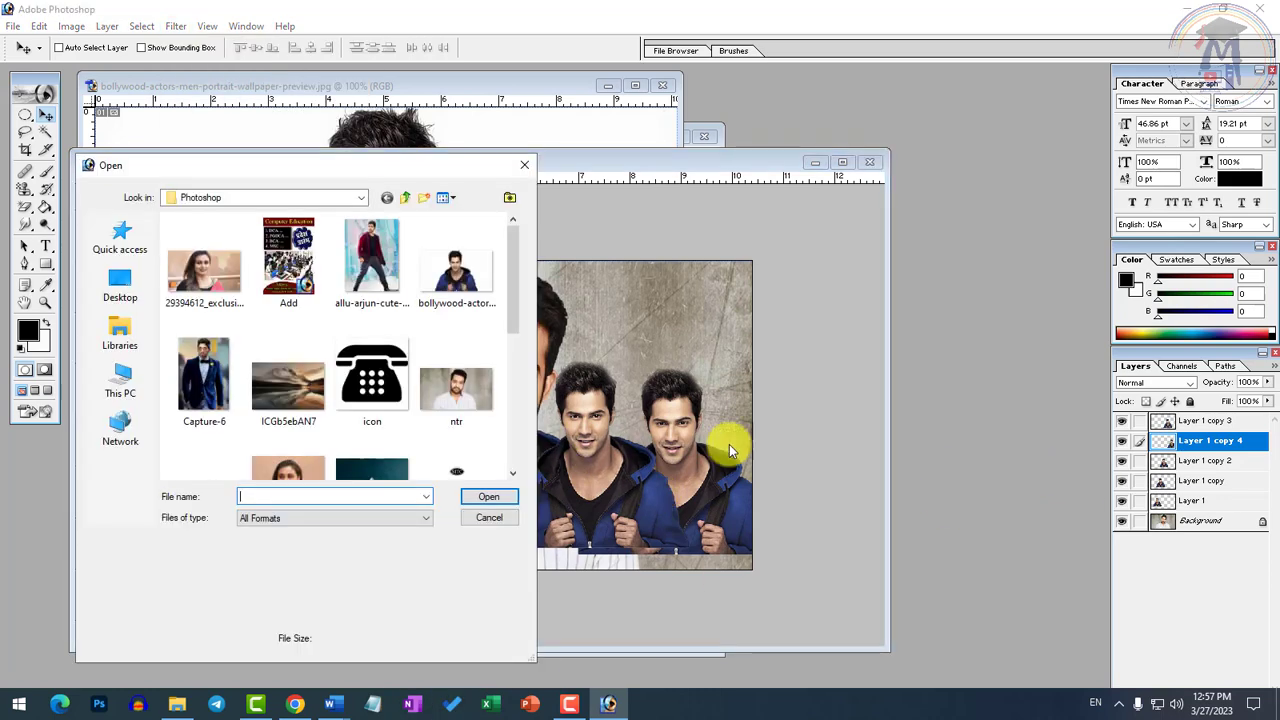
{"action": "double_click", "coordinate": [305, 390]}
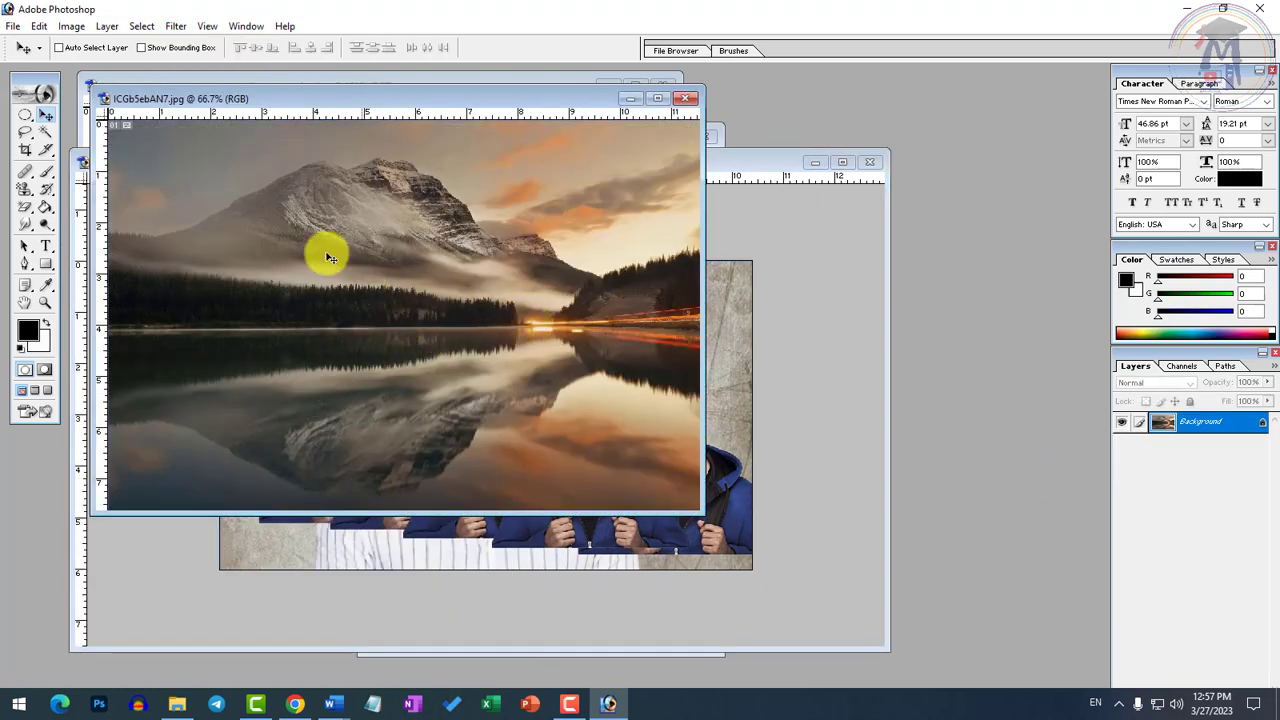
Render a 50-300mm Zoom lens flare in the sky beyond the mountain's left slope, with slightly increased brightness.
{"action": "left_click", "coordinate": [175, 27]}
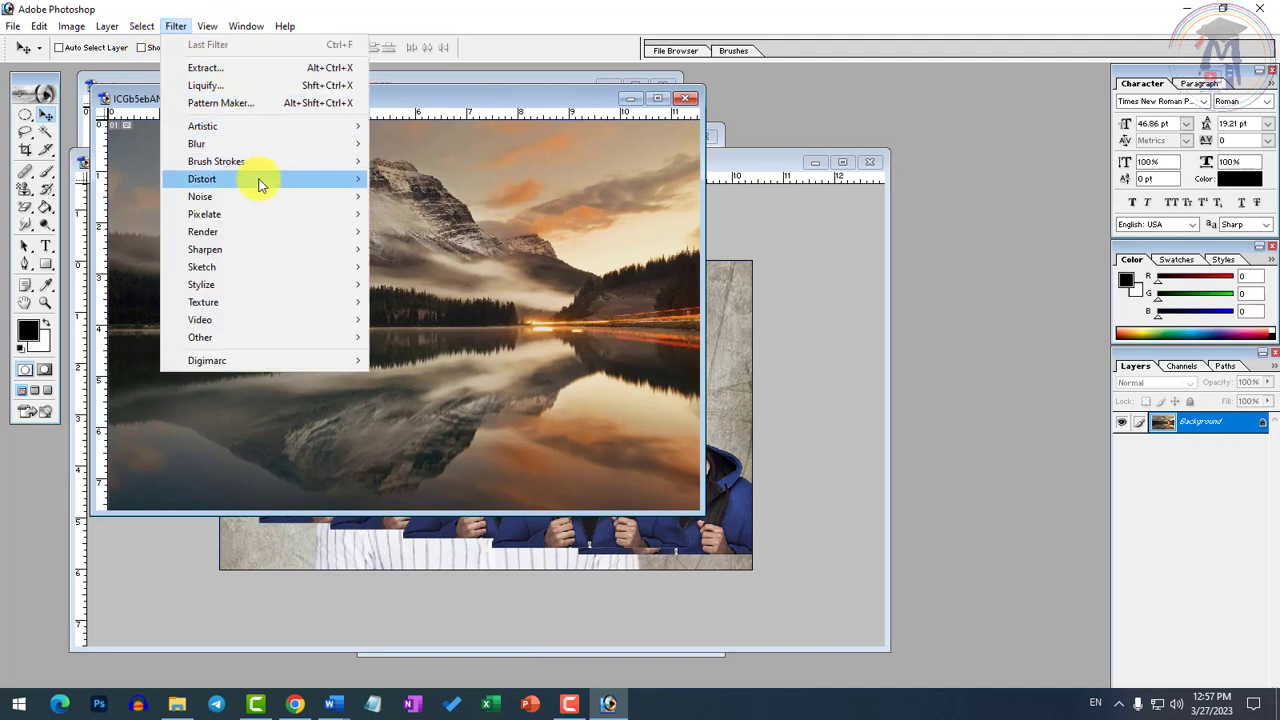
{"action": "mouse_move", "coordinate": [260, 201]}
{"action": "mouse_move", "coordinate": [264, 232]}
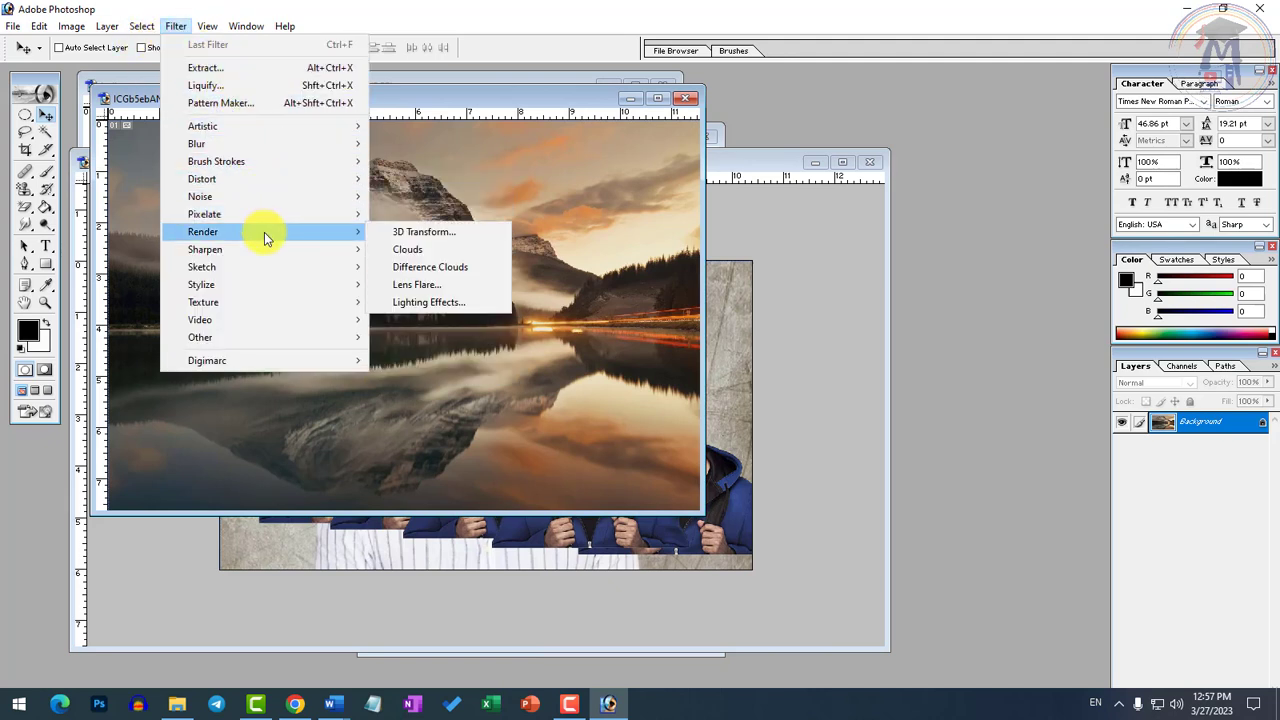
{"action": "left_click", "coordinate": [451, 283]}
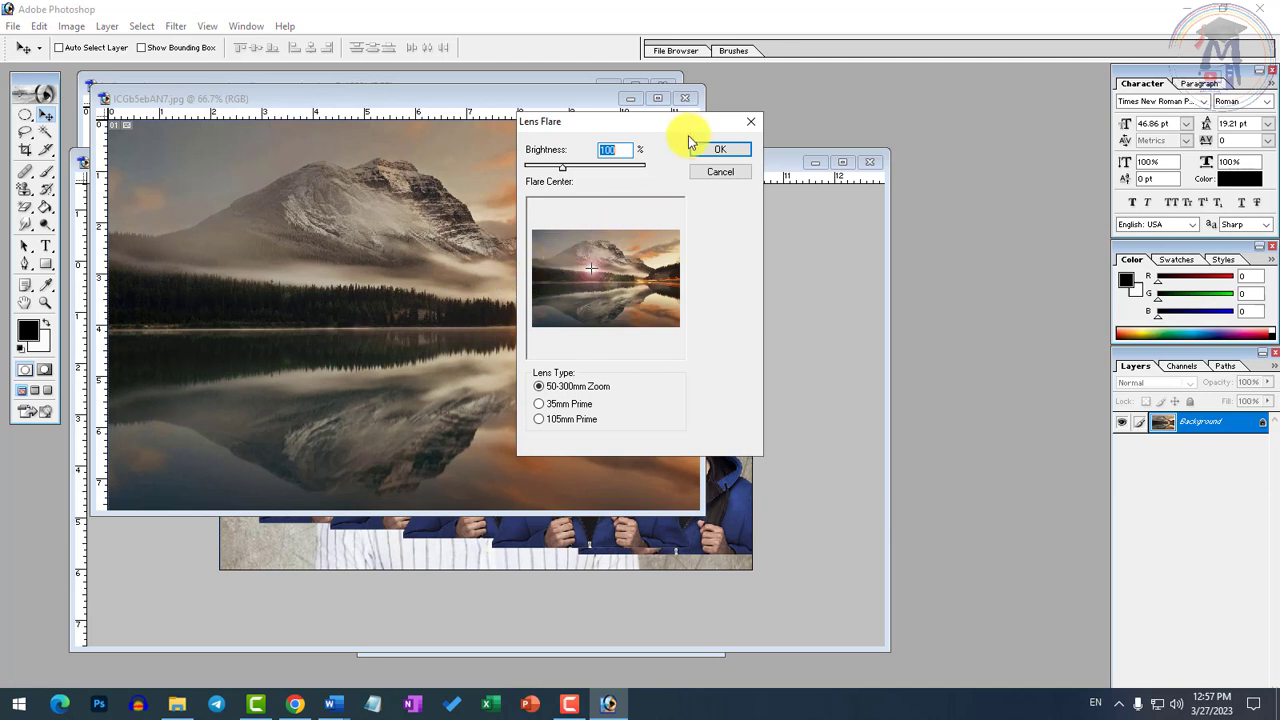
{"action": "left_click_drag", "start_coordinate": [677, 128], "coordinate": [798, 134]}
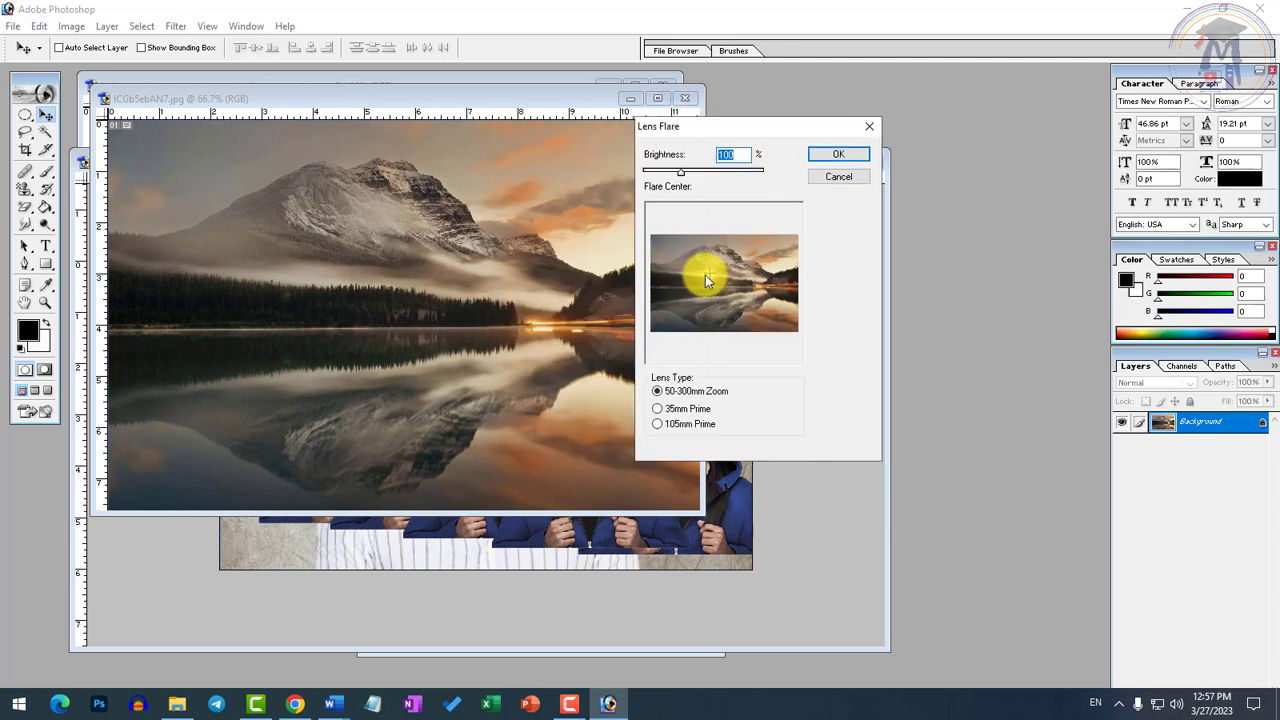
{"action": "left_click_drag", "start_coordinate": [708, 274], "coordinate": [675, 262]}
{"action": "left_click", "coordinate": [662, 250]}
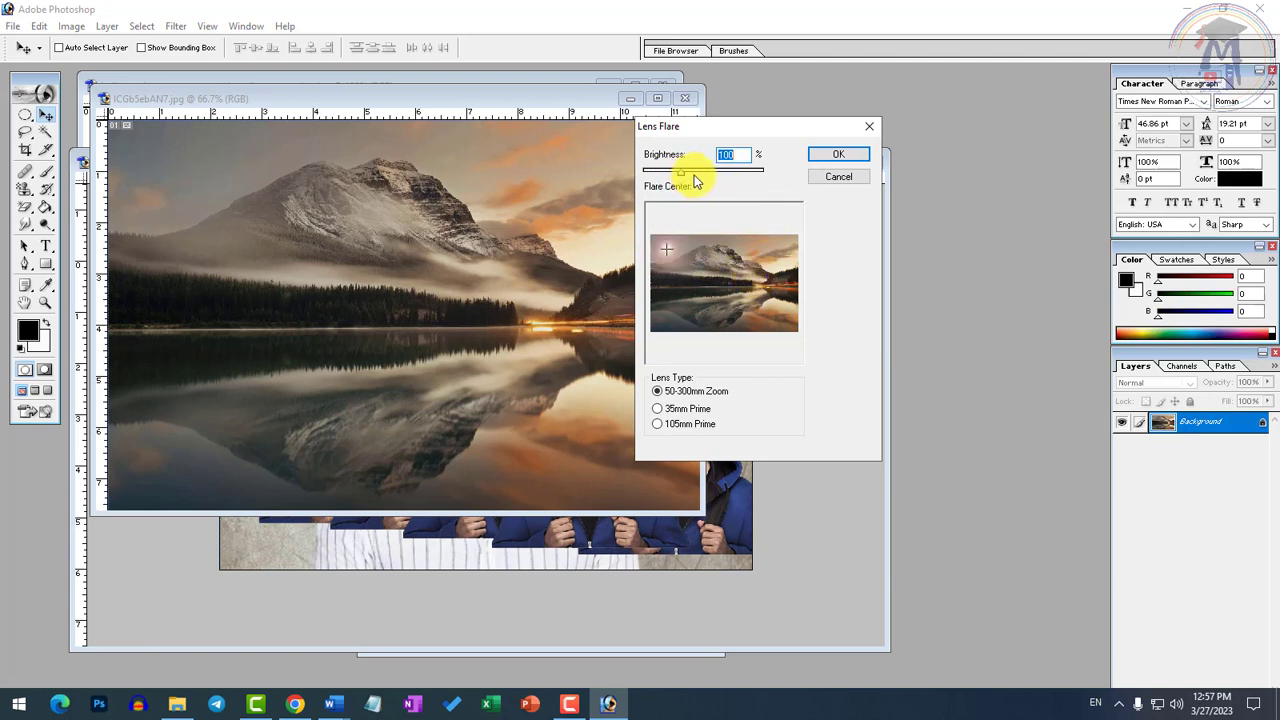
{"action": "left_click_drag", "start_coordinate": [680, 171], "coordinate": [694, 172]}
{"action": "left_click", "coordinate": [837, 158]}
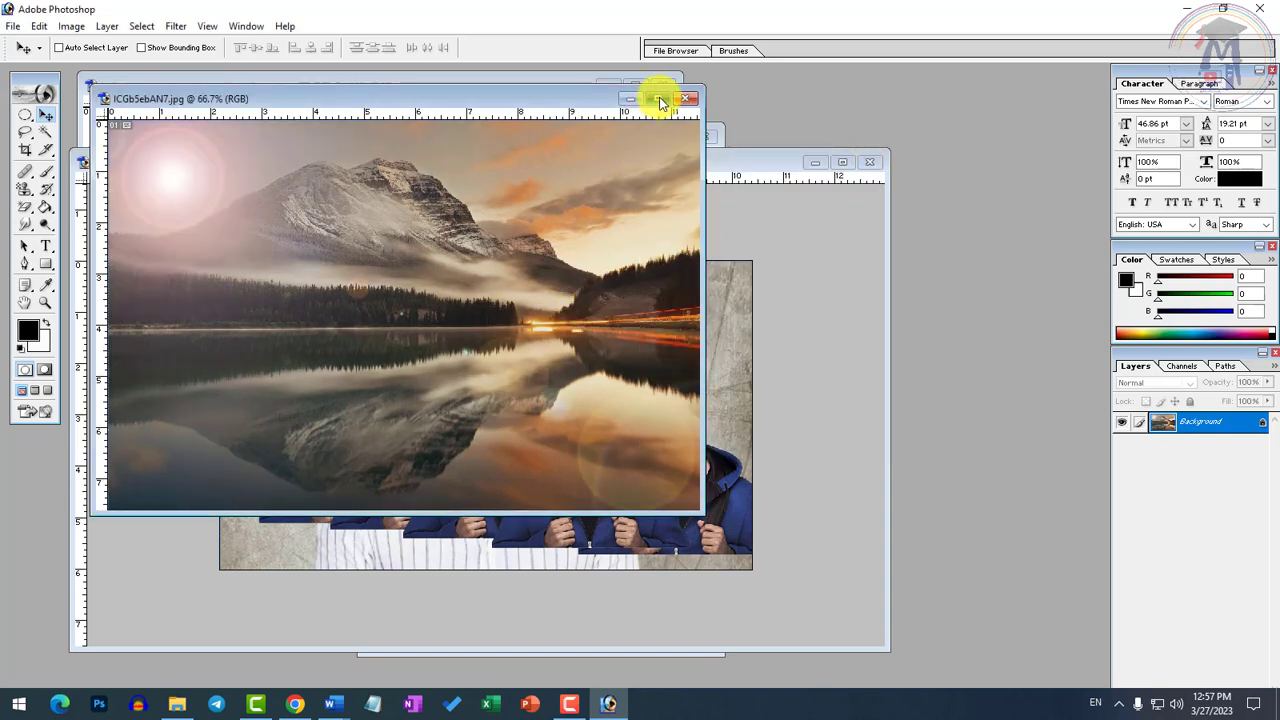
Maximize the mountain lake image window and undo the lens flare.
{"action": "left_click", "coordinate": [658, 99]}
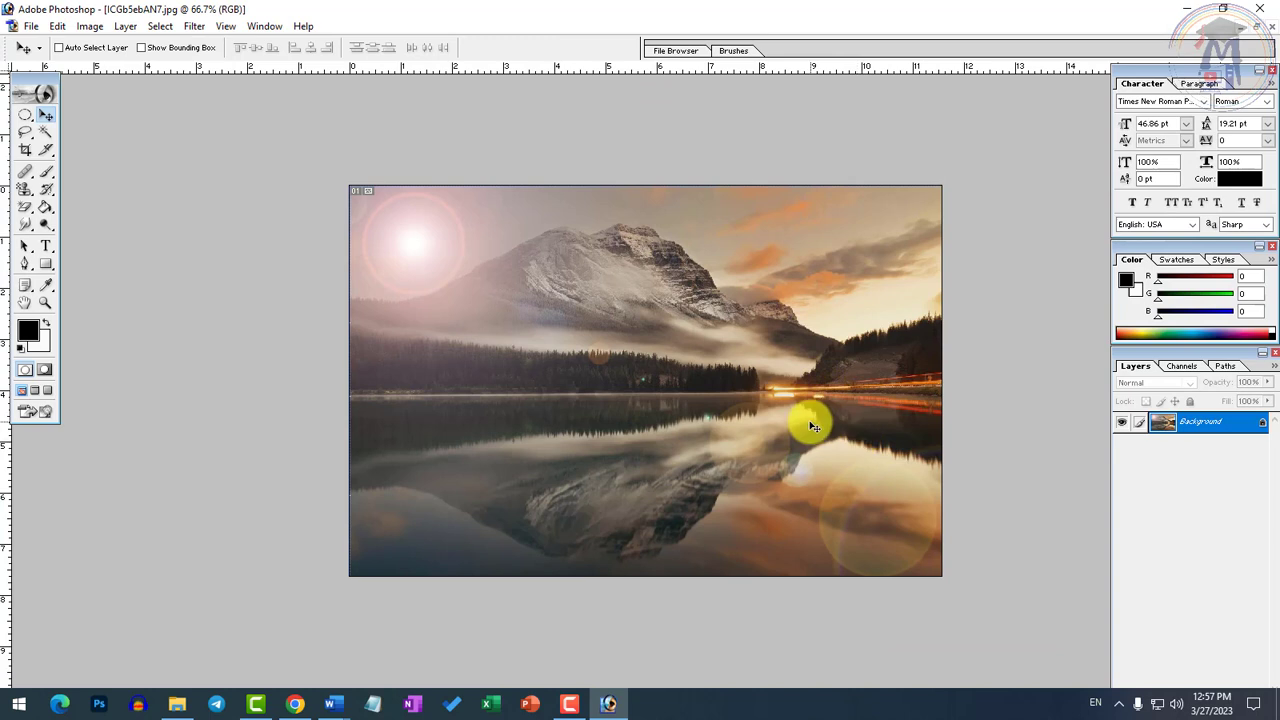
{"action": "key", "text": "ctrl+z"}
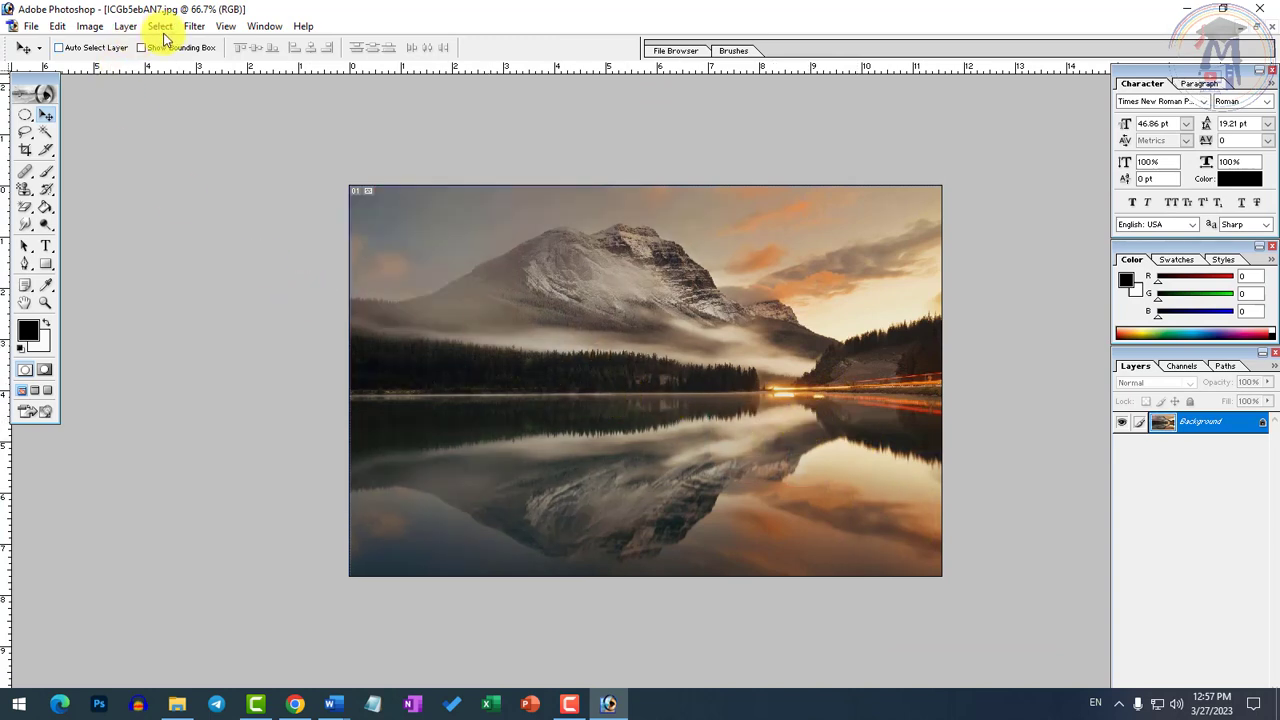
{"action": "left_click", "coordinate": [194, 26]}
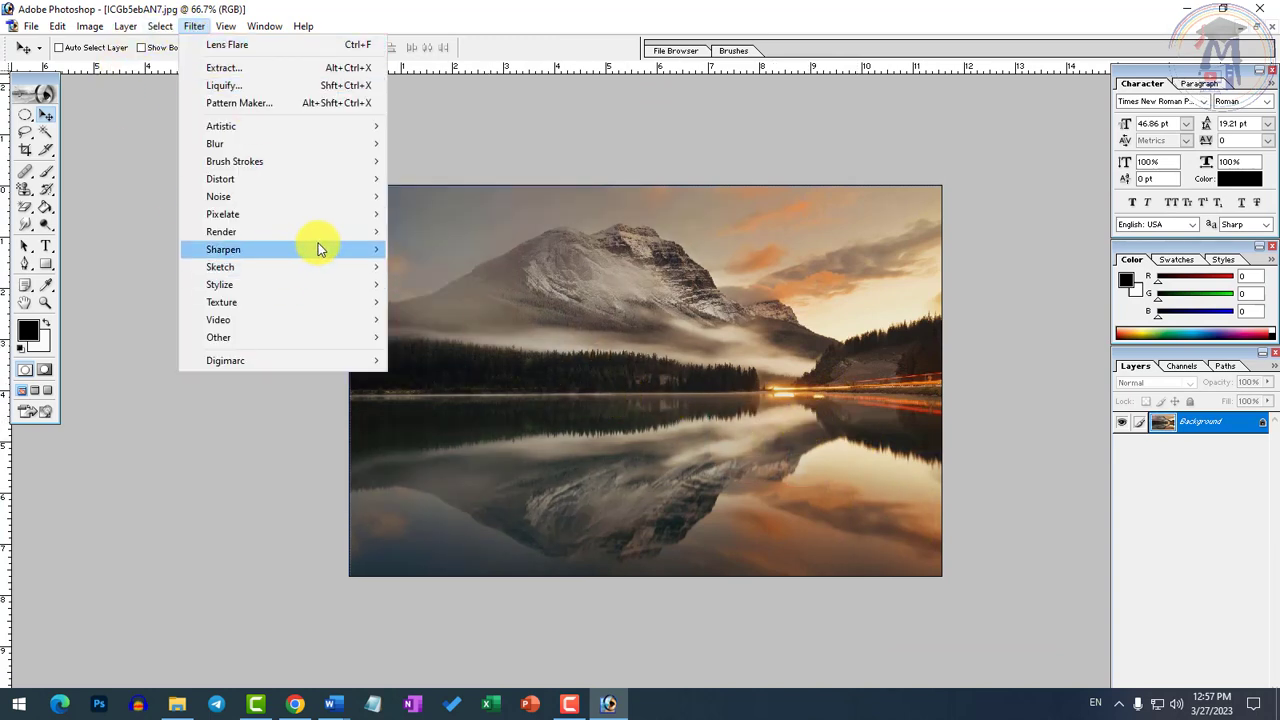
{"action": "mouse_move", "coordinate": [318, 249]}
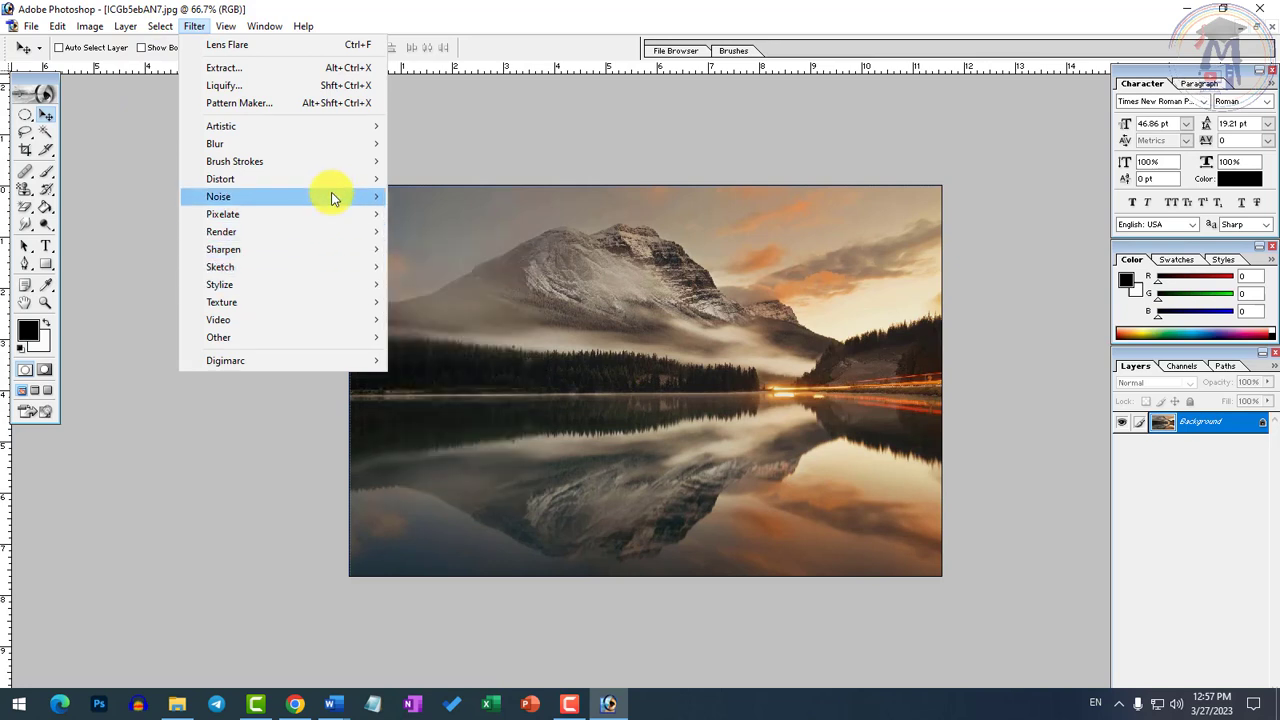
{"action": "mouse_move", "coordinate": [333, 196]}
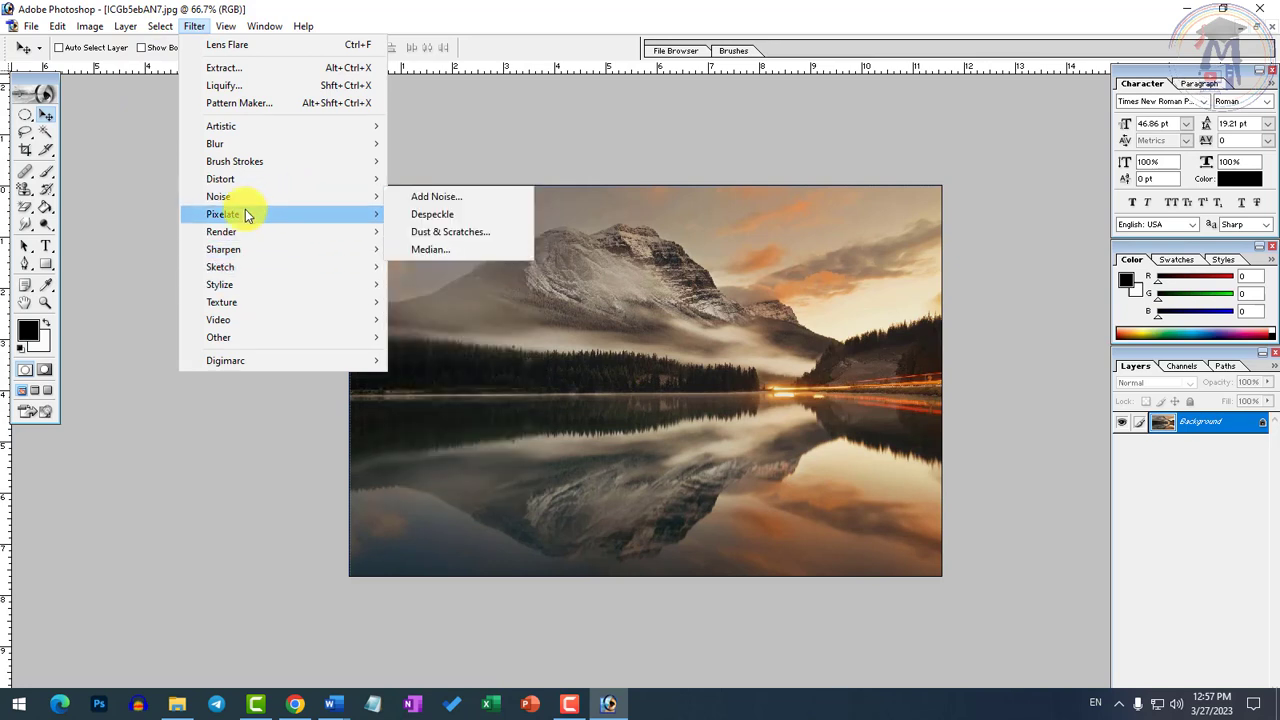
{"action": "mouse_move", "coordinate": [242, 232]}
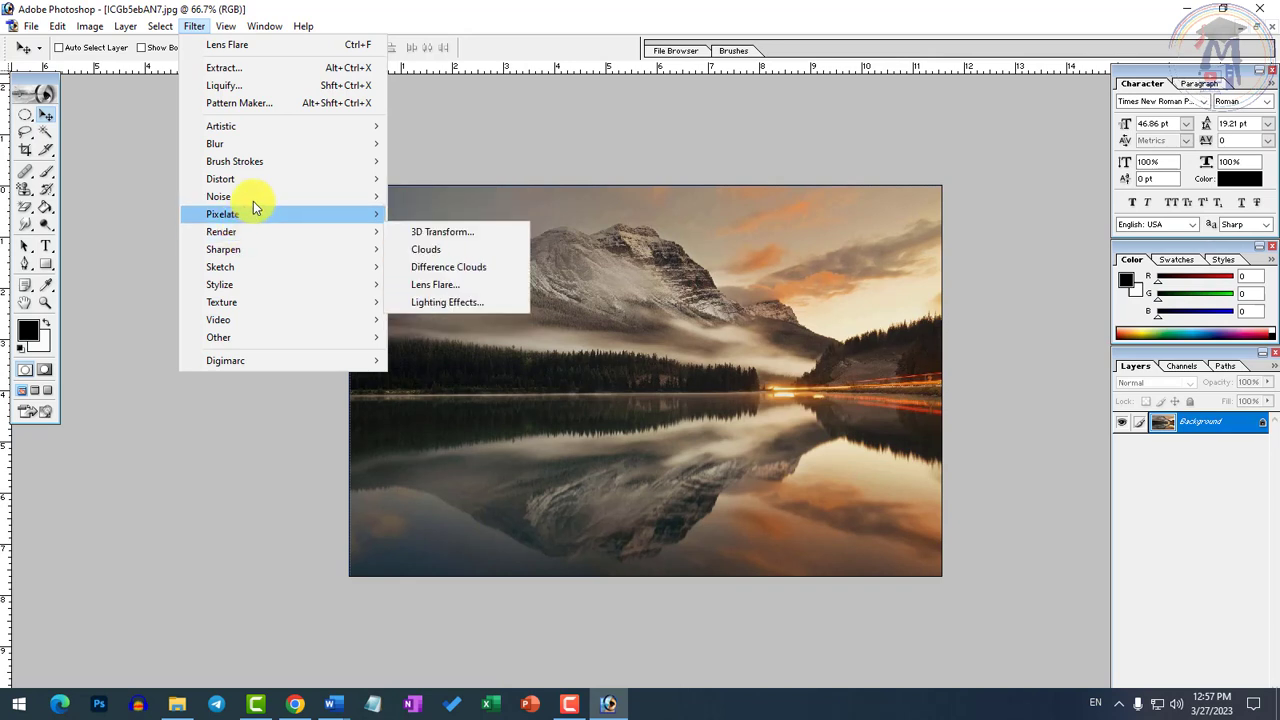
{"action": "mouse_move", "coordinate": [256, 203]}
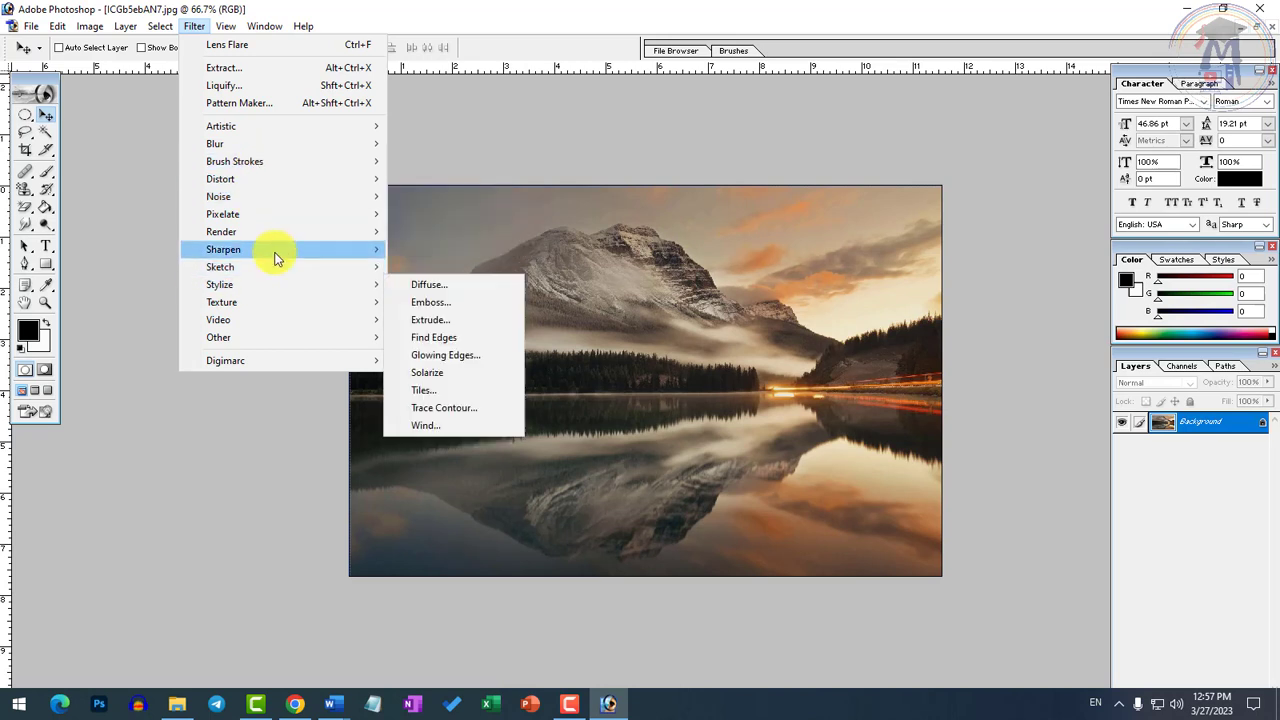
{"action": "mouse_move", "coordinate": [259, 262]}
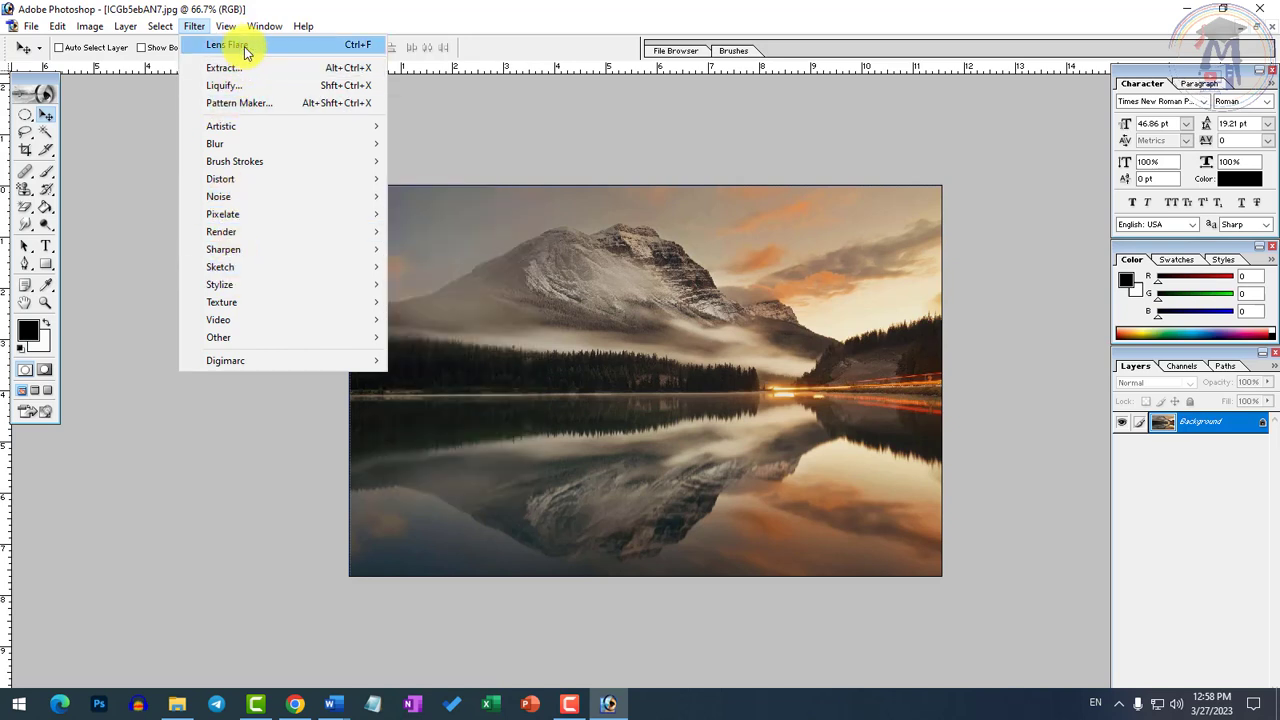
{"action": "mouse_move", "coordinate": [226, 36]}
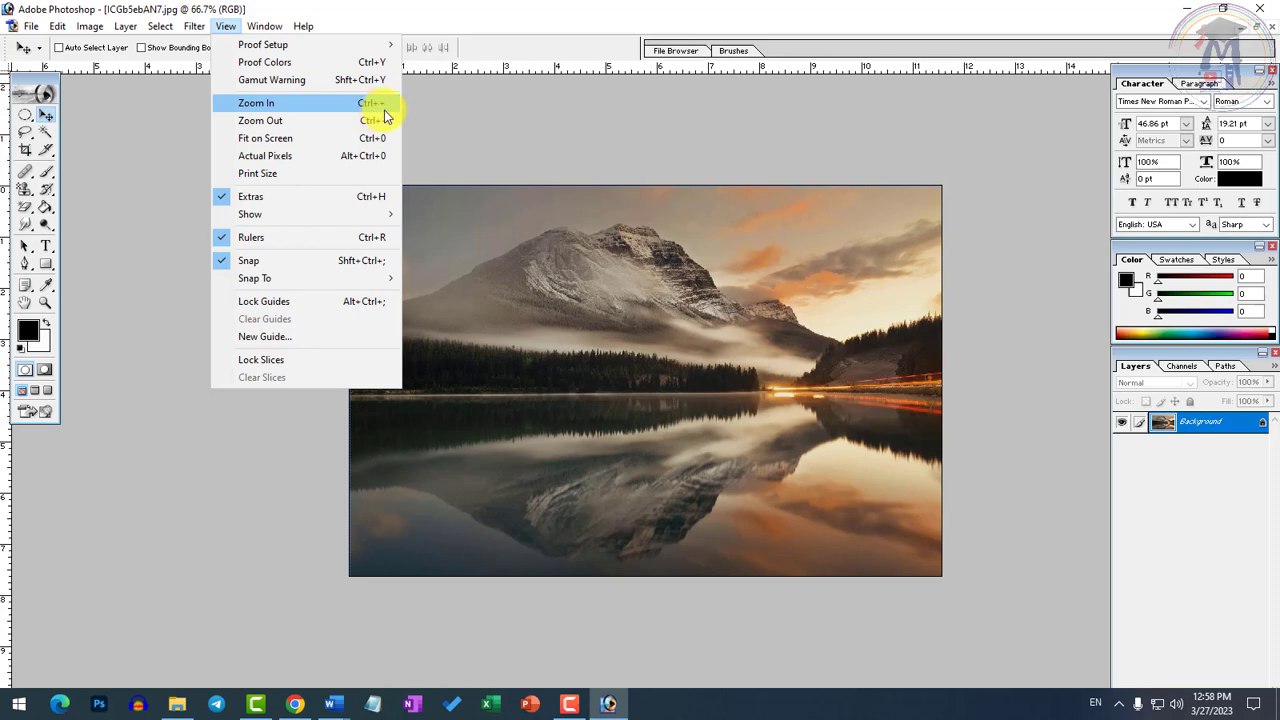
{"action": "left_click", "coordinate": [514, 213]}
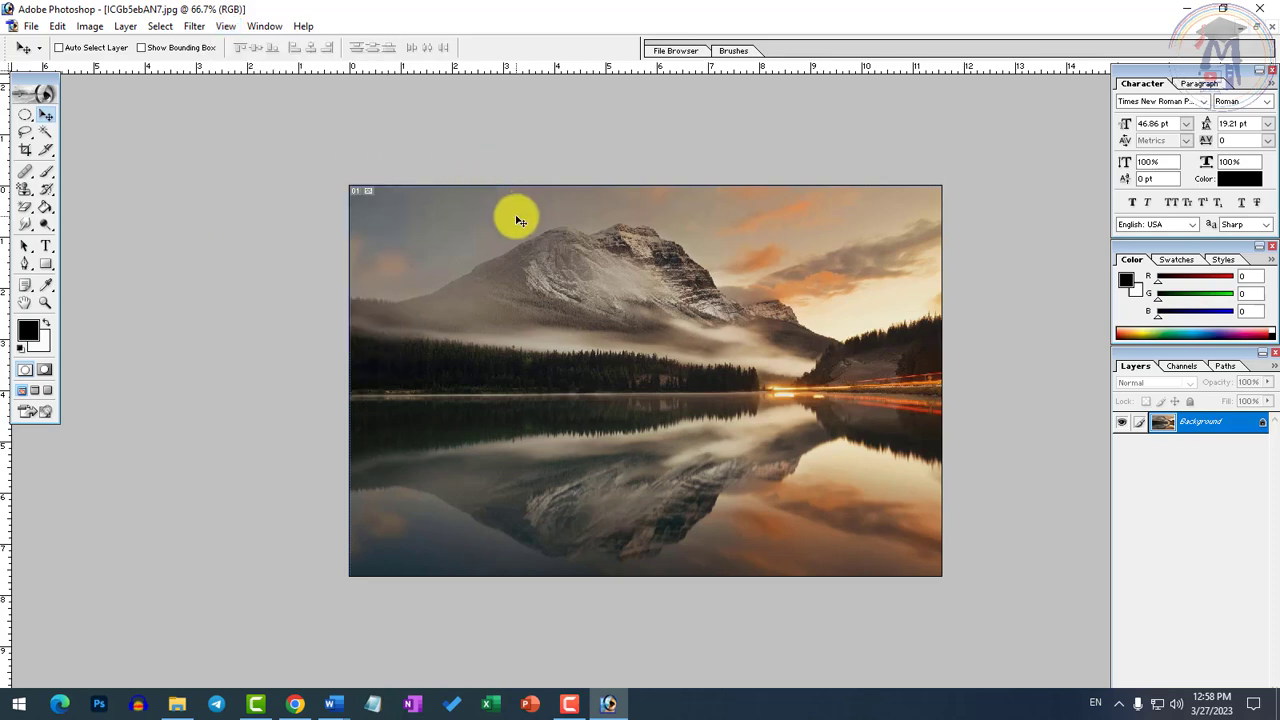
Zoom in and out on the mountain lake image, examining it at magnifications between 50% and 300%.
{"action": "key", "text": "ctrl+plus"}
{"action": "key", "text": "ctrl+plus"}
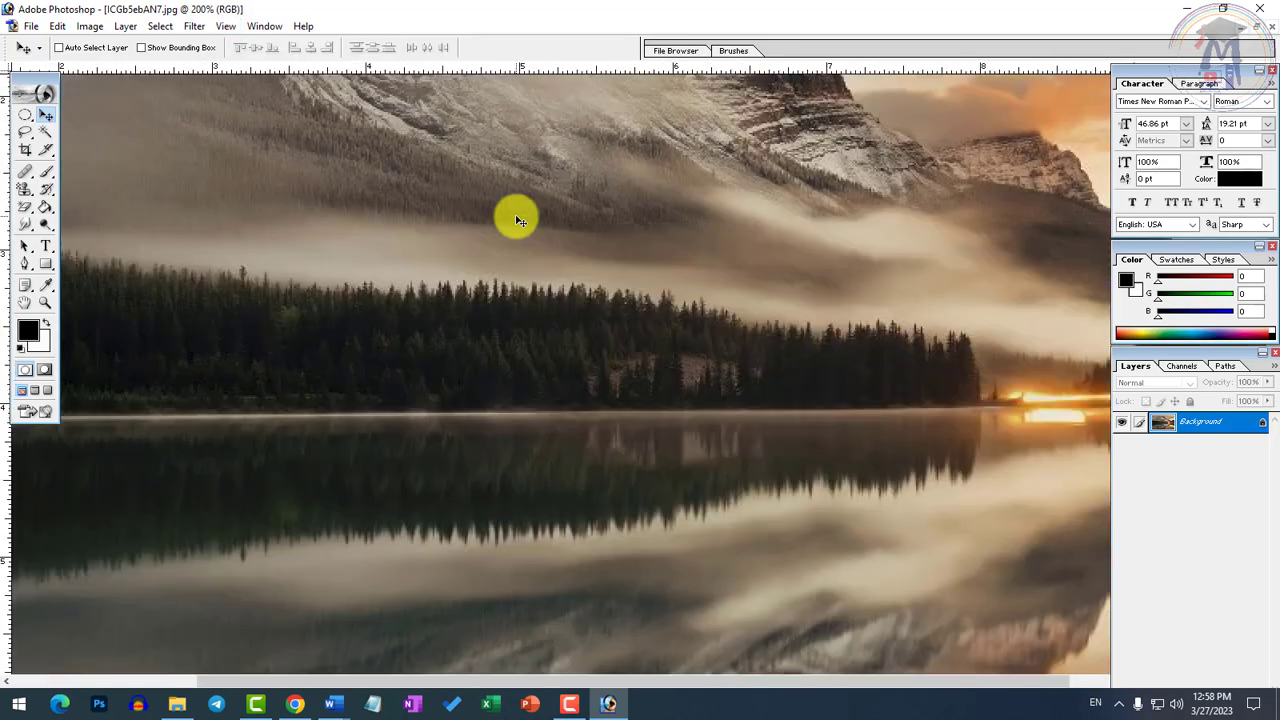
{"action": "key", "text": "ctrl+minus"}
{"action": "key", "text": "ctrl+minus"}
{"action": "key", "text": "ctrl+plus"}
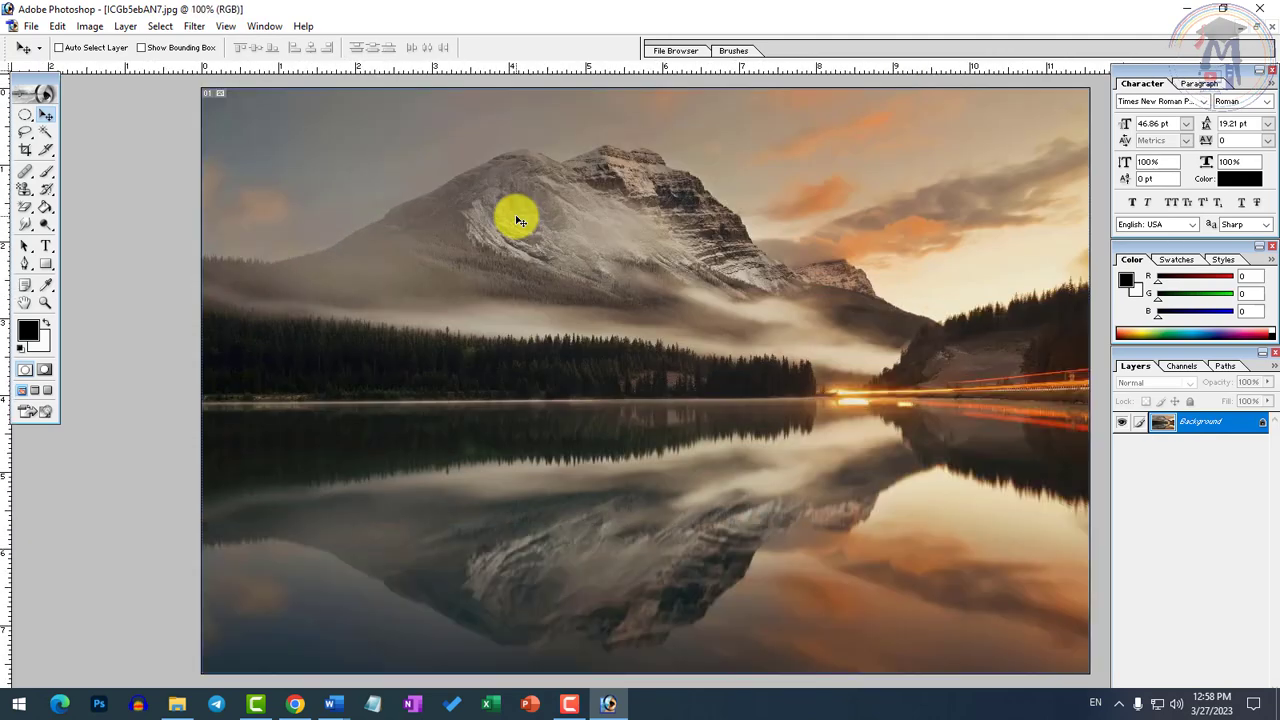
{"action": "left_click", "coordinate": [717, 342], "text": "ctrl"}
{"action": "left_click", "coordinate": [717, 342], "text": "ctrl"}
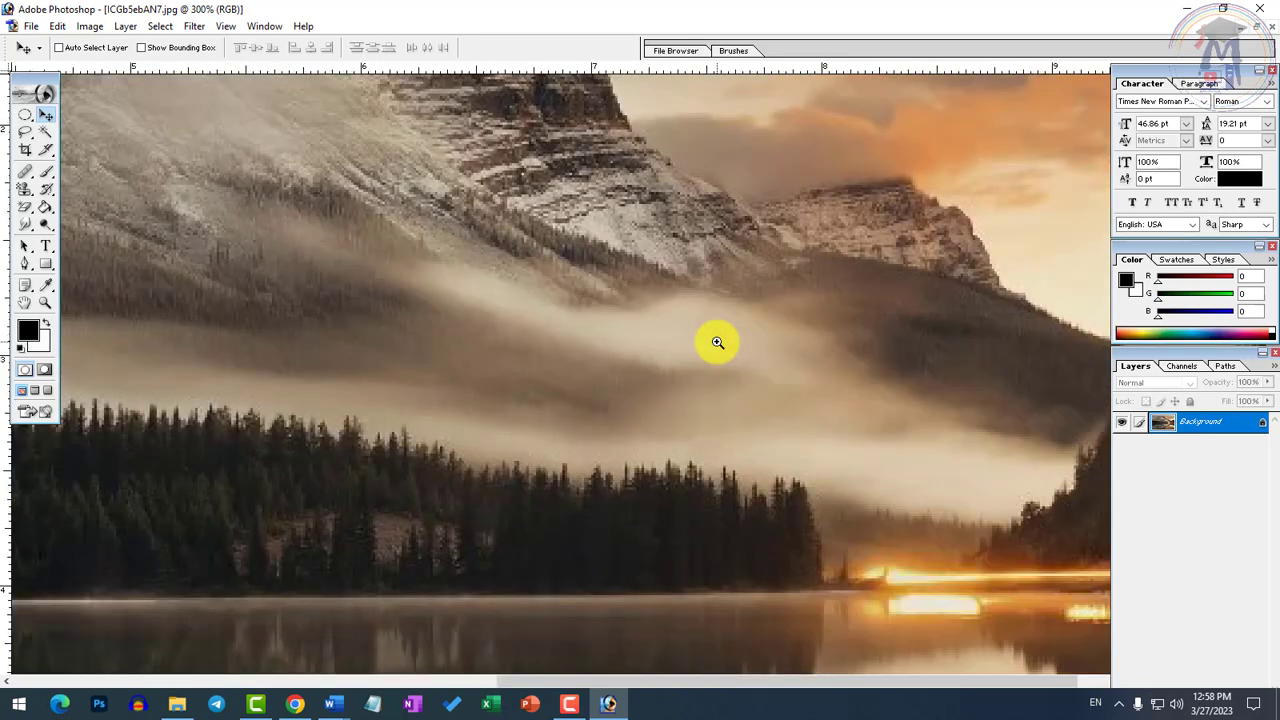
{"action": "left_click", "coordinate": [662, 322], "text": "ctrl+alt"}
{"action": "left_click", "coordinate": [662, 322], "text": "ctrl+alt"}
{"action": "left_click", "coordinate": [662, 322], "text": "ctrl+alt"}
{"action": "left_click", "coordinate": [662, 322], "text": "ctrl+alt"}
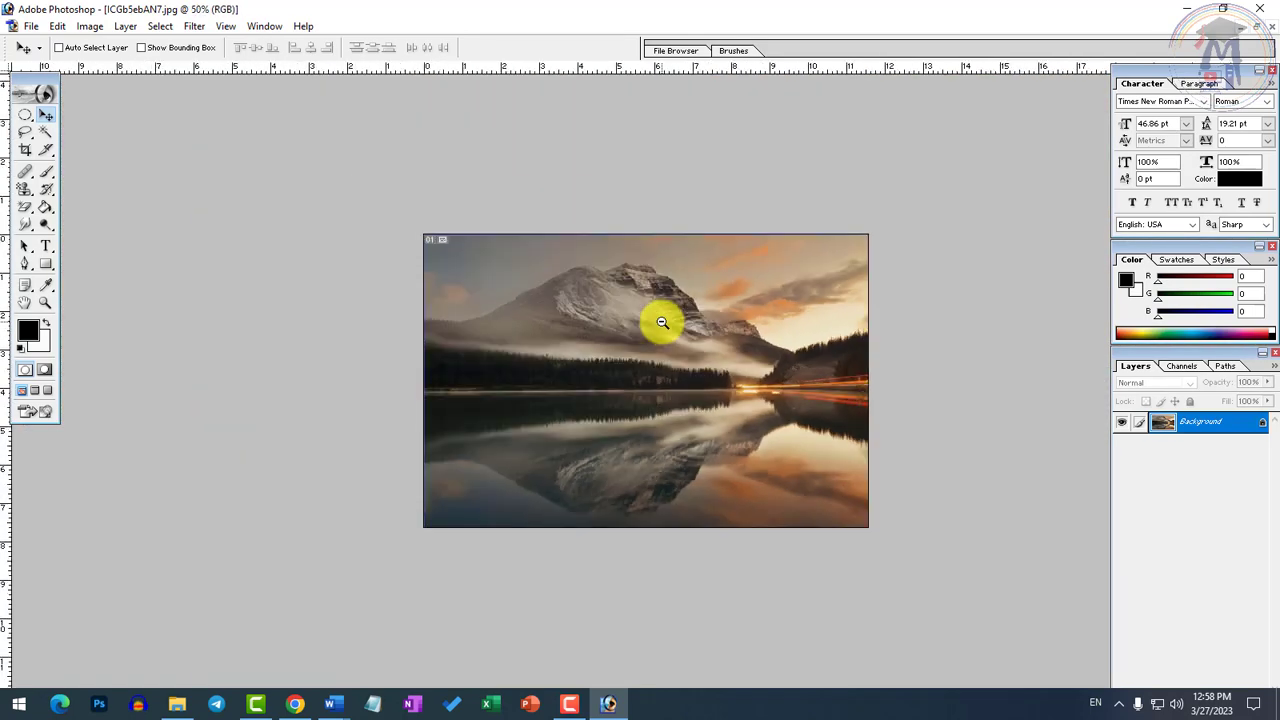
{"action": "left_click", "coordinate": [662, 322], "text": "ctrl"}
{"action": "left_click", "coordinate": [662, 322], "text": "ctrl"}
{"action": "left_click", "coordinate": [662, 322], "text": "ctrl"}
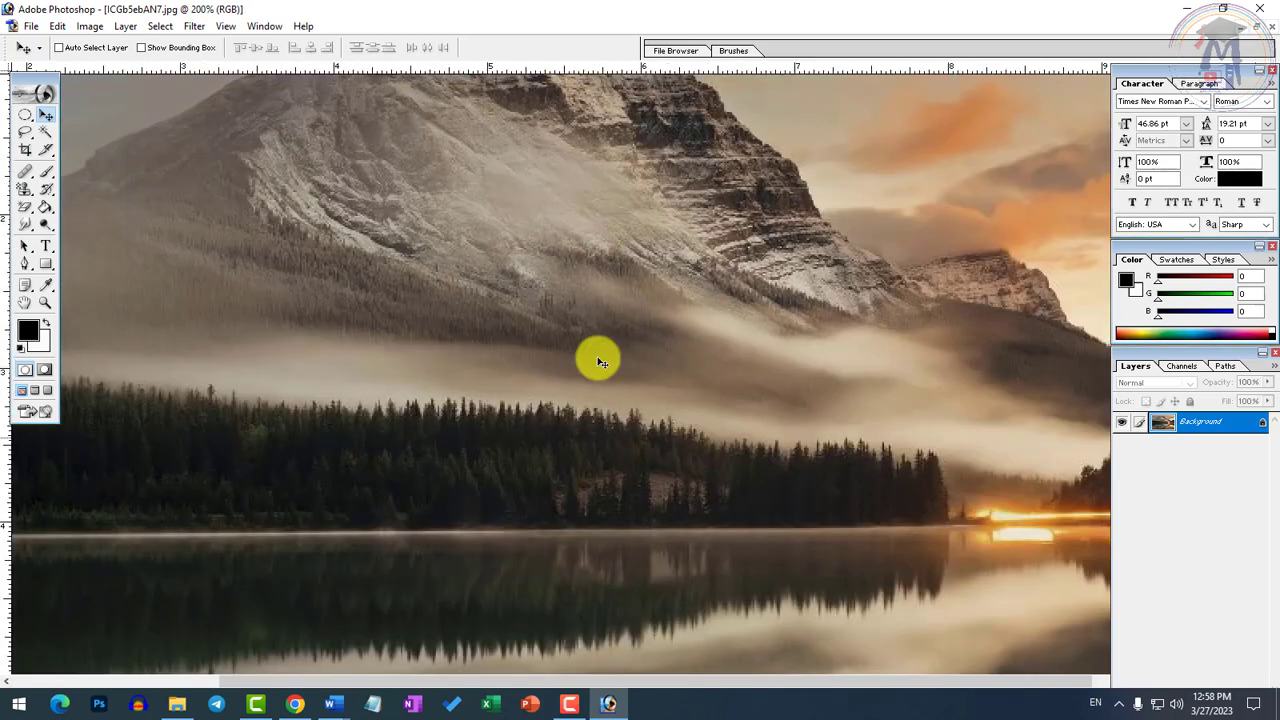
Pan across the enlarged image with the Hand tool to view the lake, treeline and mountain peak.
{"action": "left_click", "coordinate": [26, 310]}
{"action": "left_click_drag", "start_coordinate": [794, 486], "coordinate": [743, 236]}
{"action": "left_click_drag", "start_coordinate": [562, 420], "coordinate": [648, 590]}
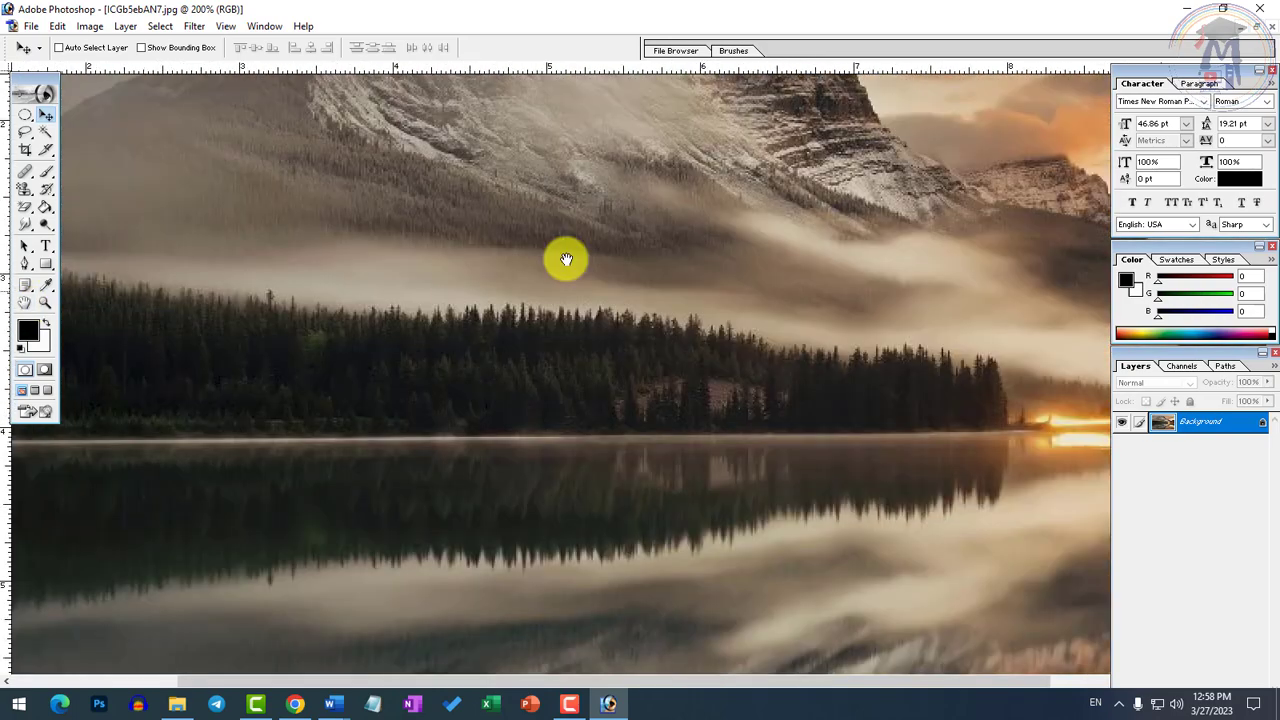
{"action": "left_click_drag", "start_coordinate": [510, 265], "coordinate": [580, 534]}
{"action": "left_click", "coordinate": [226, 26]}
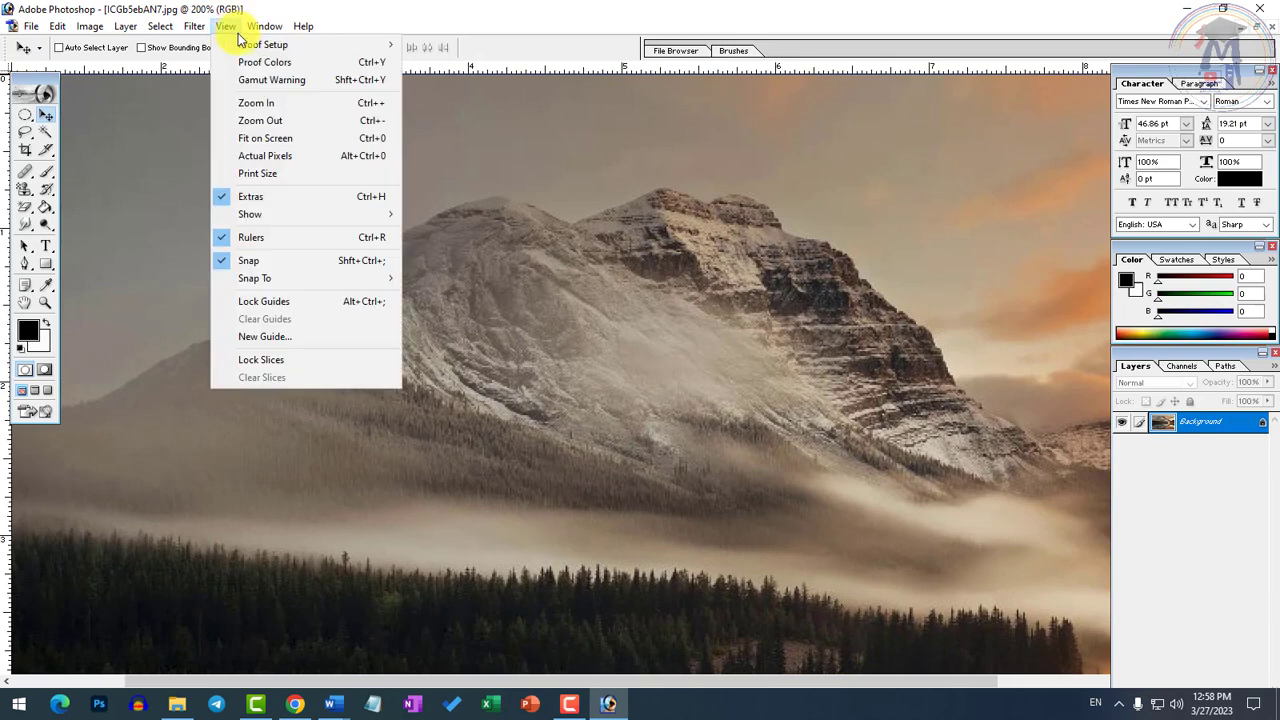
{"action": "mouse_move", "coordinate": [327, 287]}
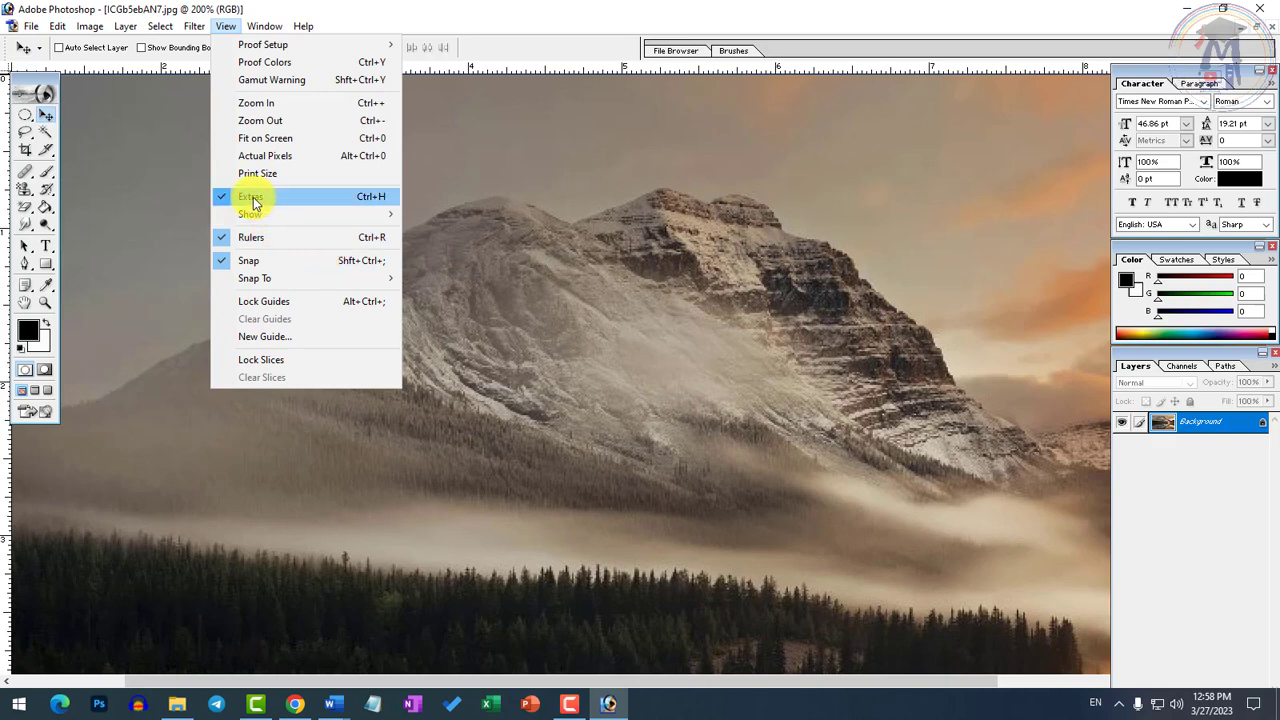
{"action": "left_click", "coordinate": [643, 319]}
Place a horizontal guide at about 1.2 on the vertical ruler and a vertical guide at about 0.9 on the horizontal ruler.
{"action": "key", "text": "ctrl+minus"}
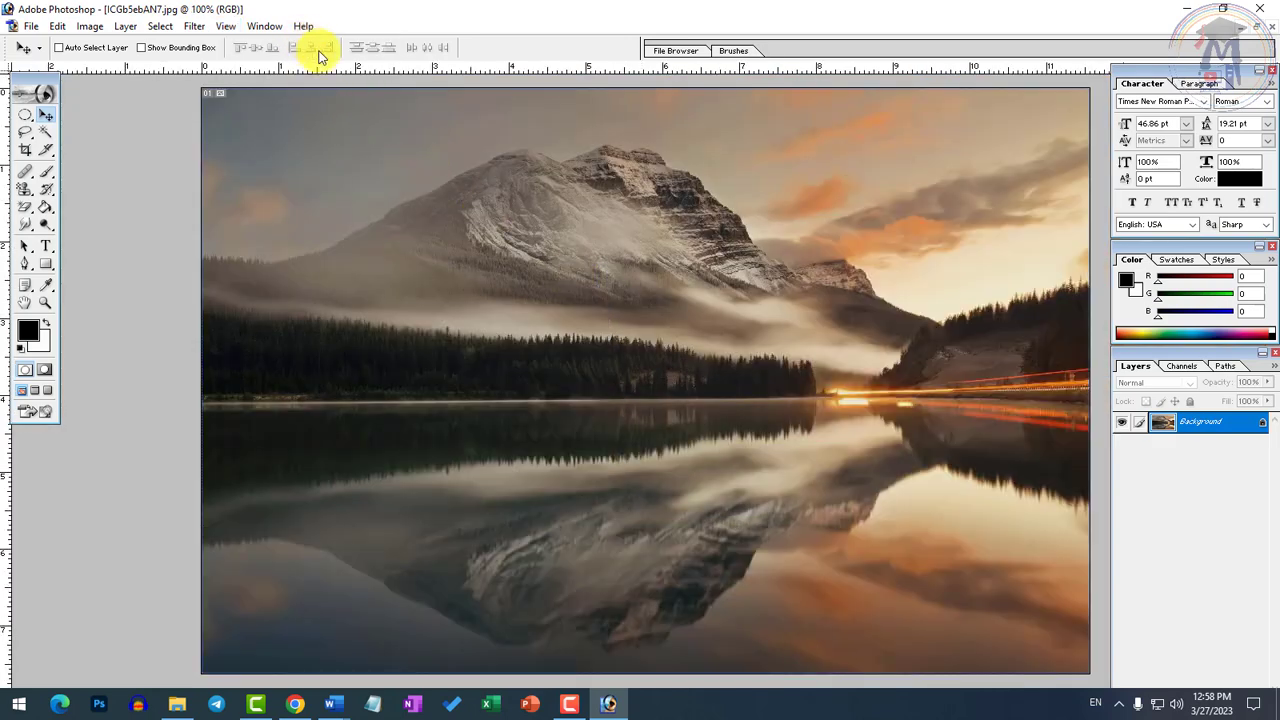
{"action": "left_click_drag", "start_coordinate": [342, 61], "coordinate": [360, 177]}
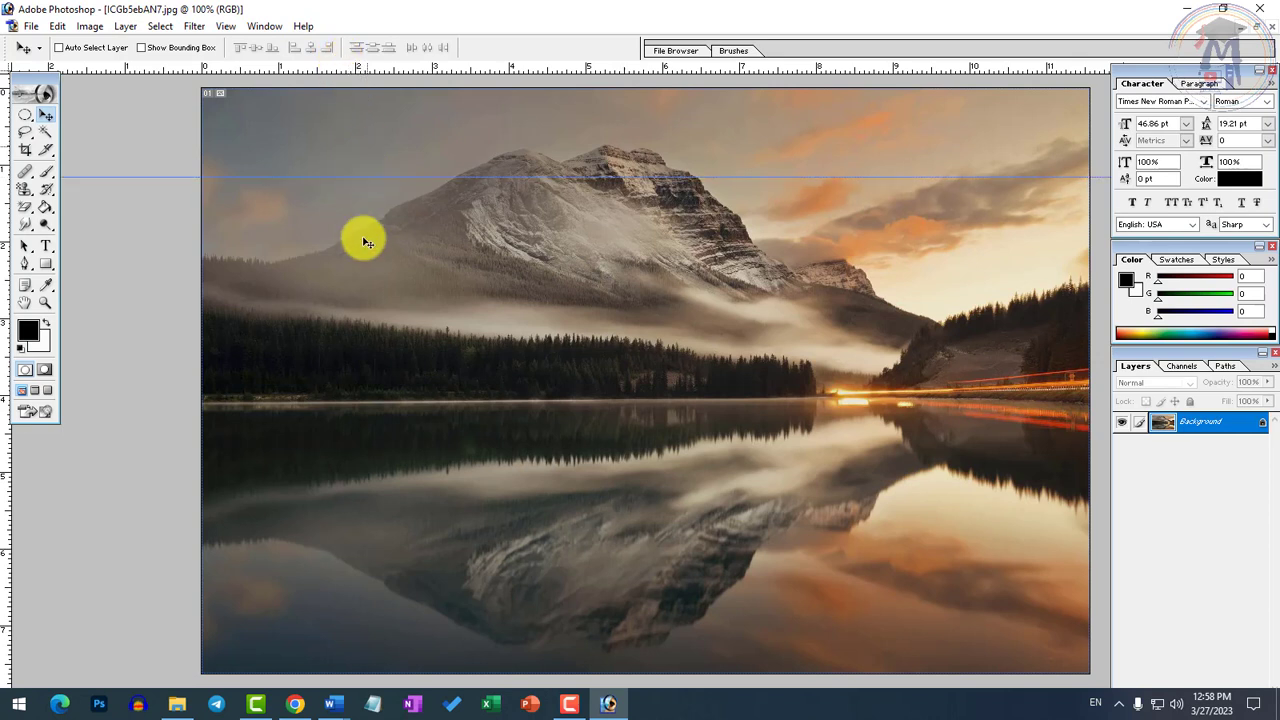
{"action": "left_click_drag", "start_coordinate": [7, 484], "coordinate": [274, 476]}
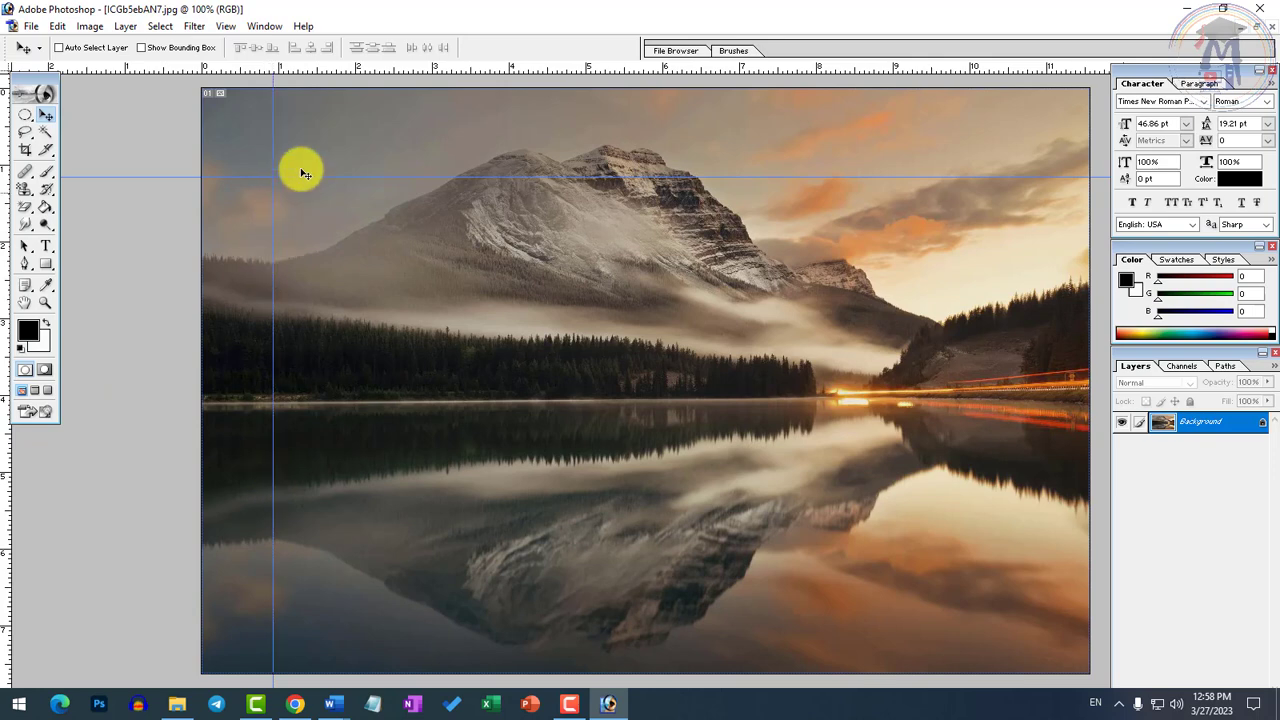
Hide the rulers around the mountain lake image.
{"action": "left_click", "coordinate": [226, 26]}
{"action": "left_click", "coordinate": [286, 237]}
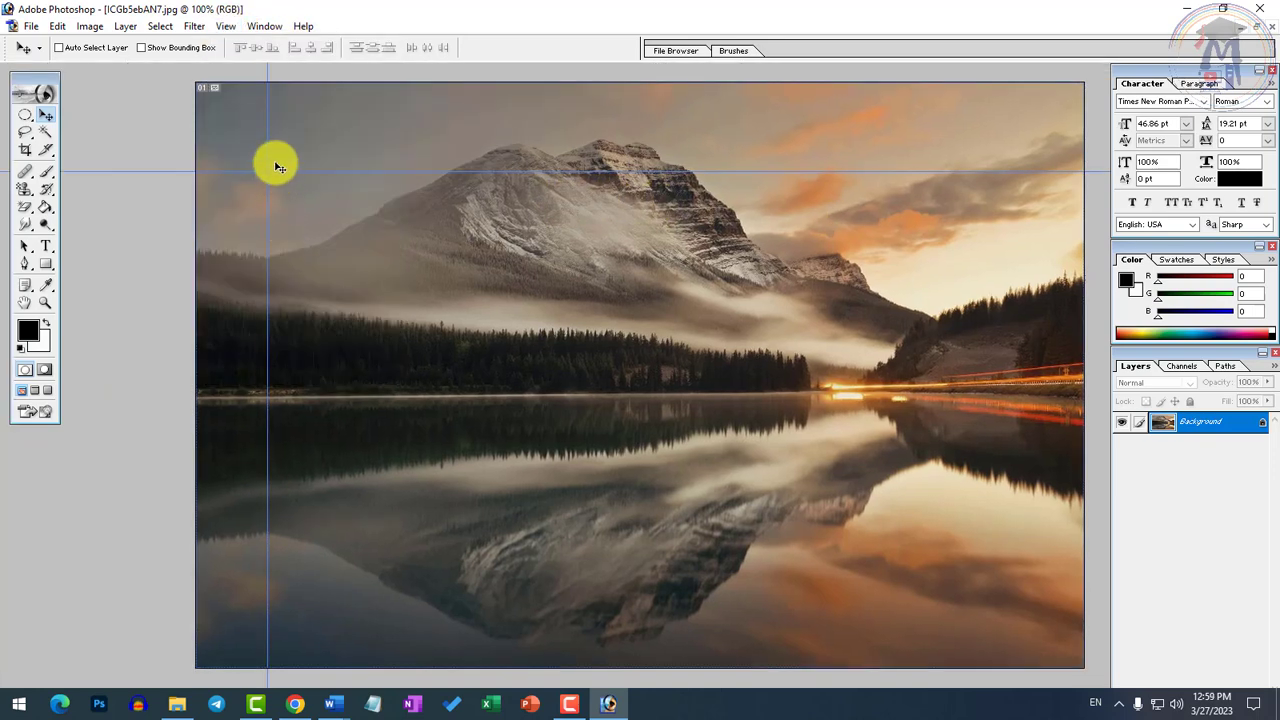
{"action": "left_click", "coordinate": [226, 26]}
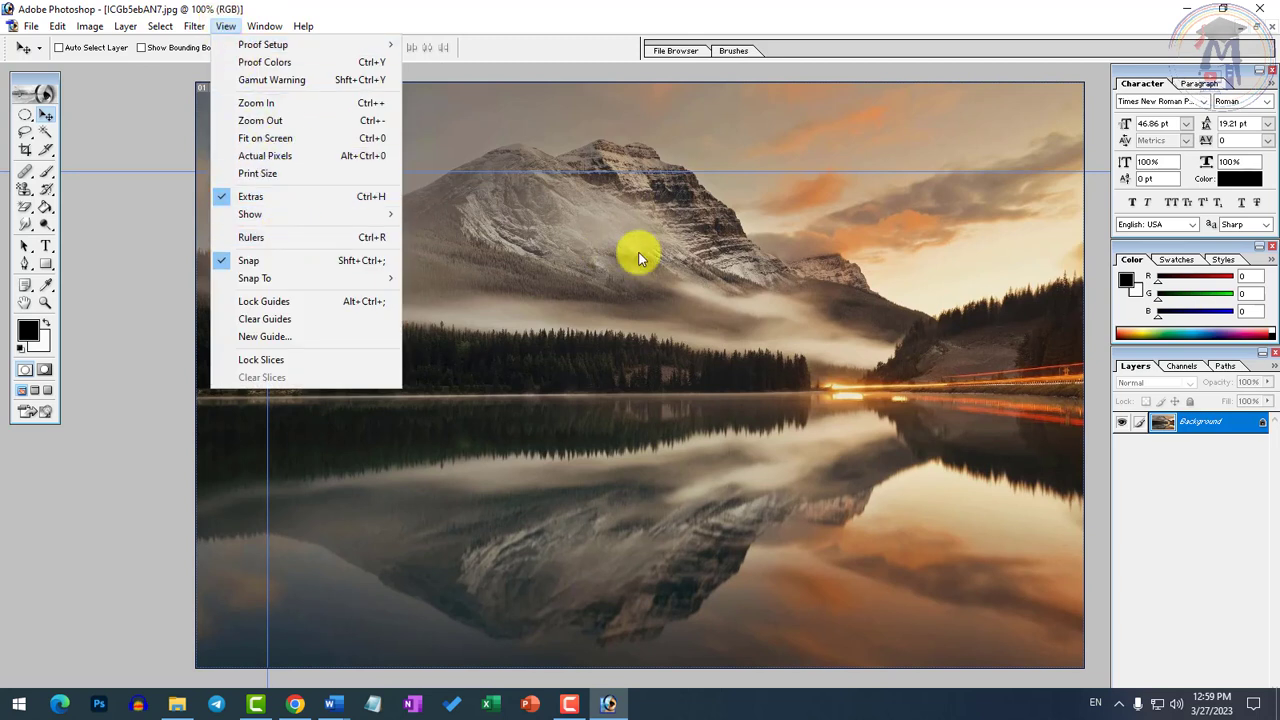
{"action": "left_click", "coordinate": [646, 206]}
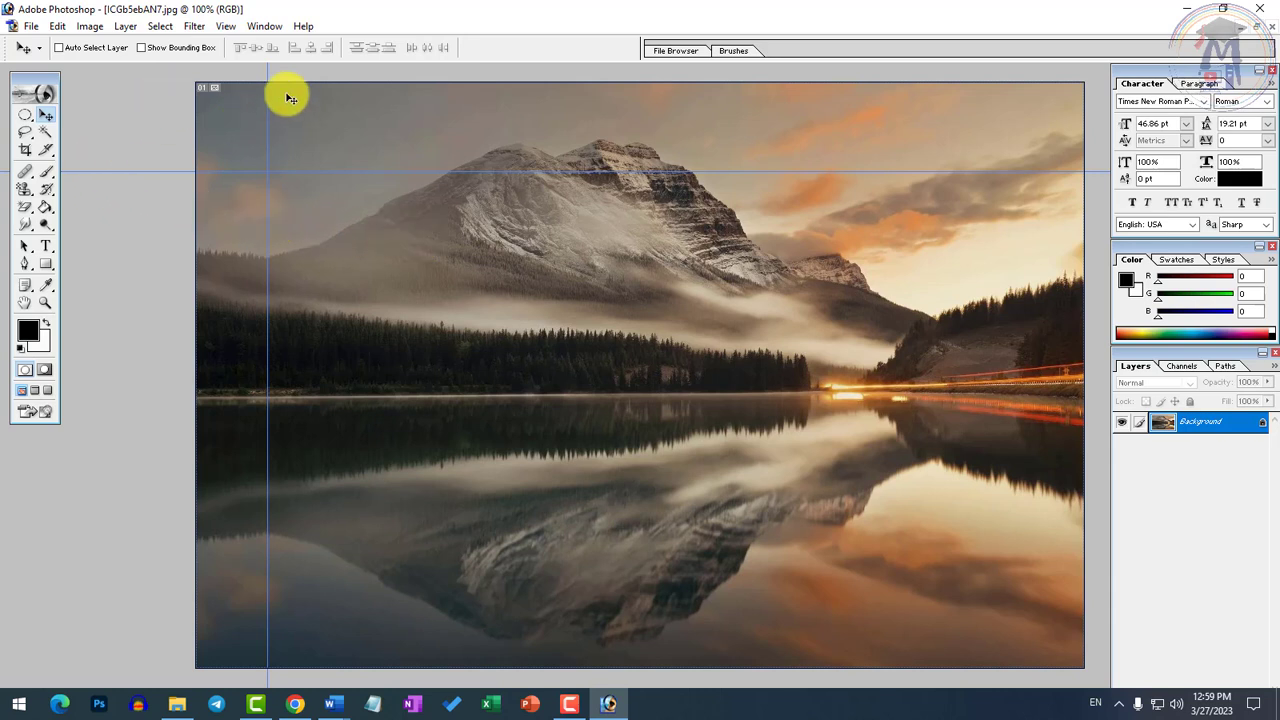
Turn the Extras display off to hide both guides, and turn it back on.
{"action": "left_click", "coordinate": [223, 30]}
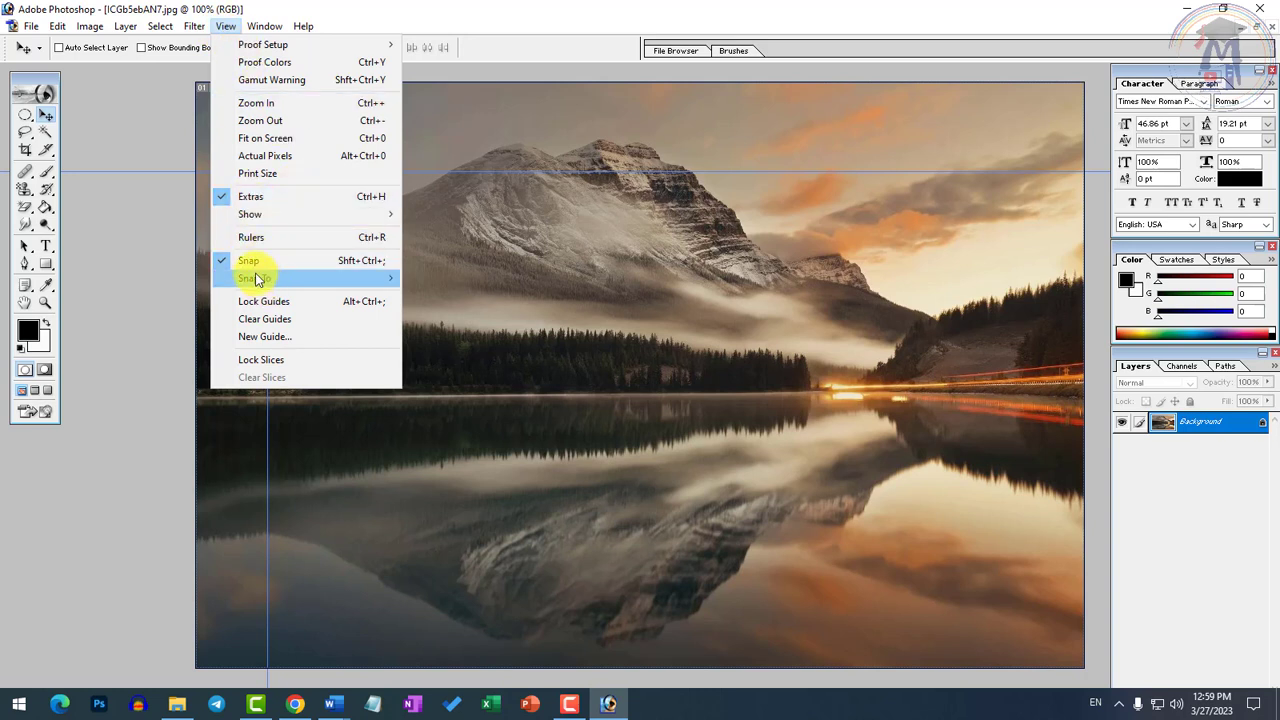
{"action": "left_click", "coordinate": [251, 199]}
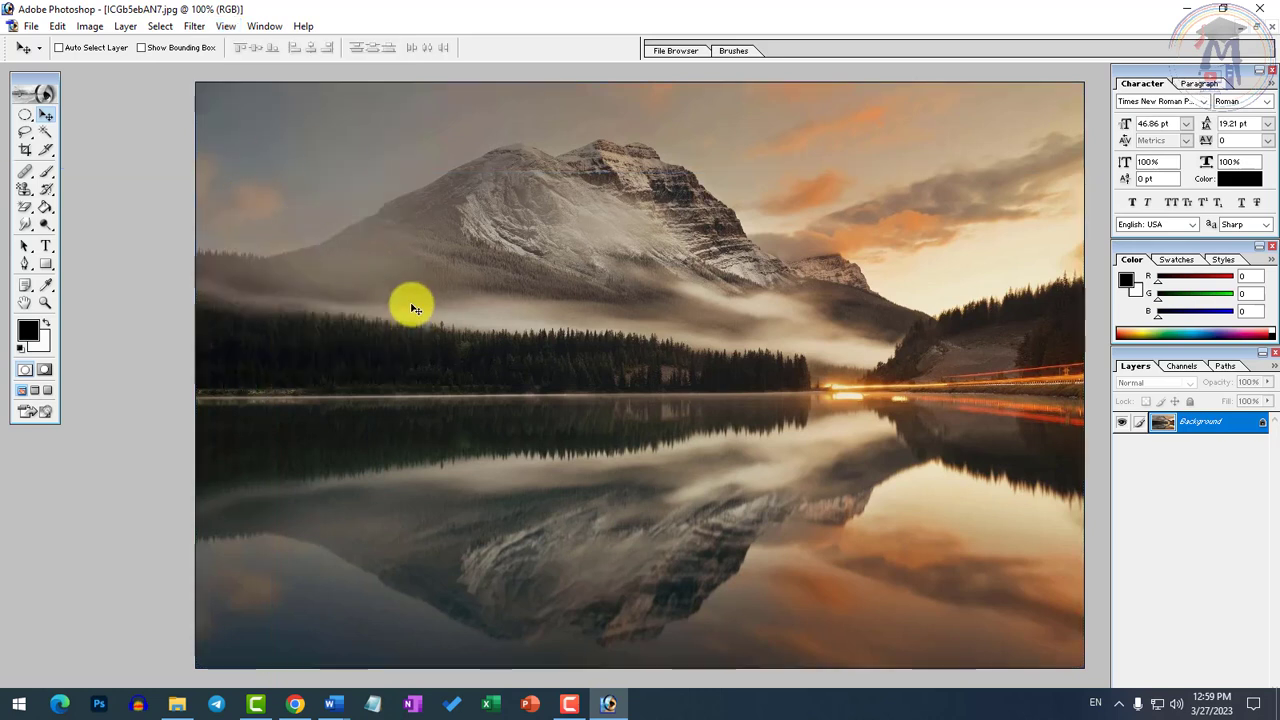
{"action": "left_click", "coordinate": [225, 26]}
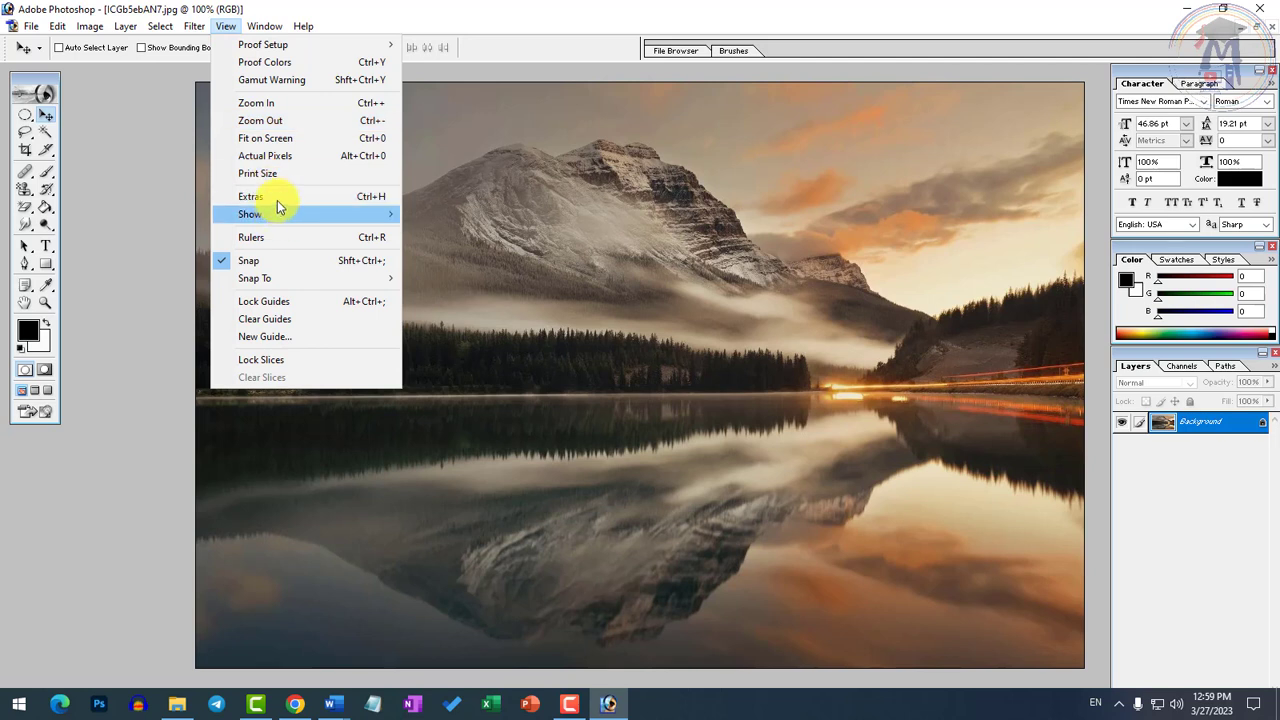
{"action": "left_click", "coordinate": [277, 198]}
Show the rulers around the image again.
{"action": "left_click", "coordinate": [228, 26]}
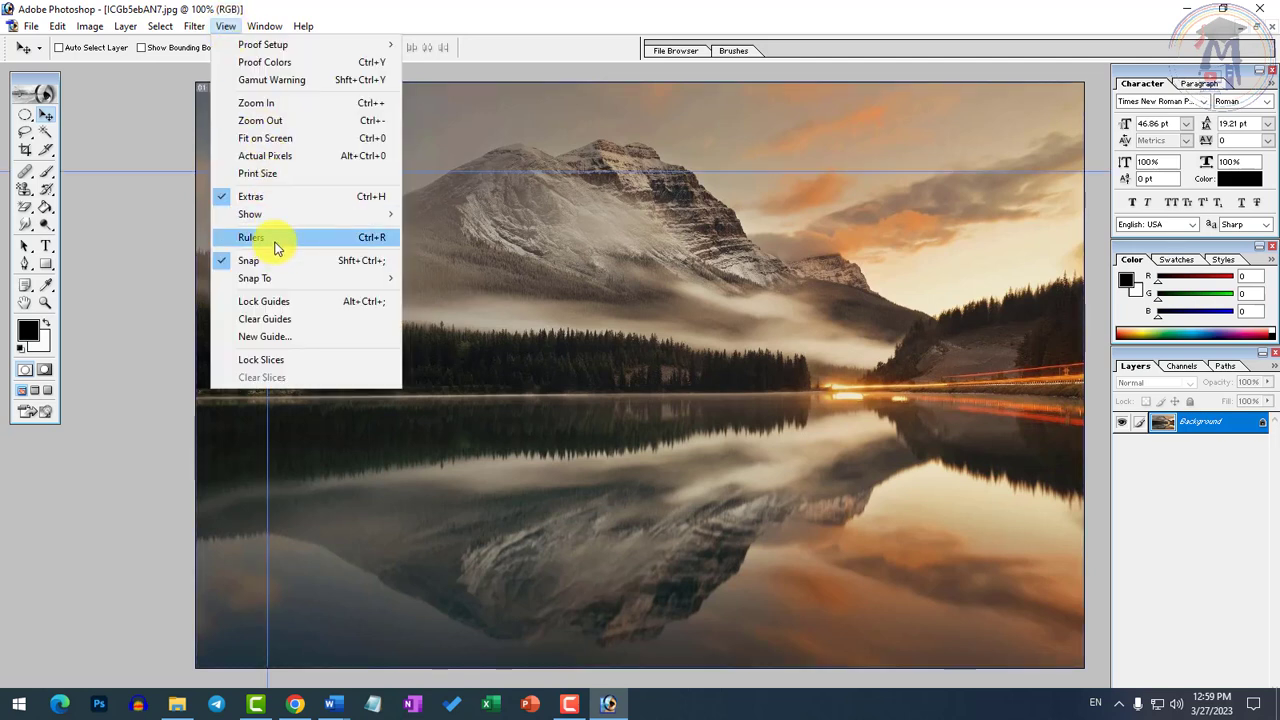
{"action": "left_click", "coordinate": [368, 242]}
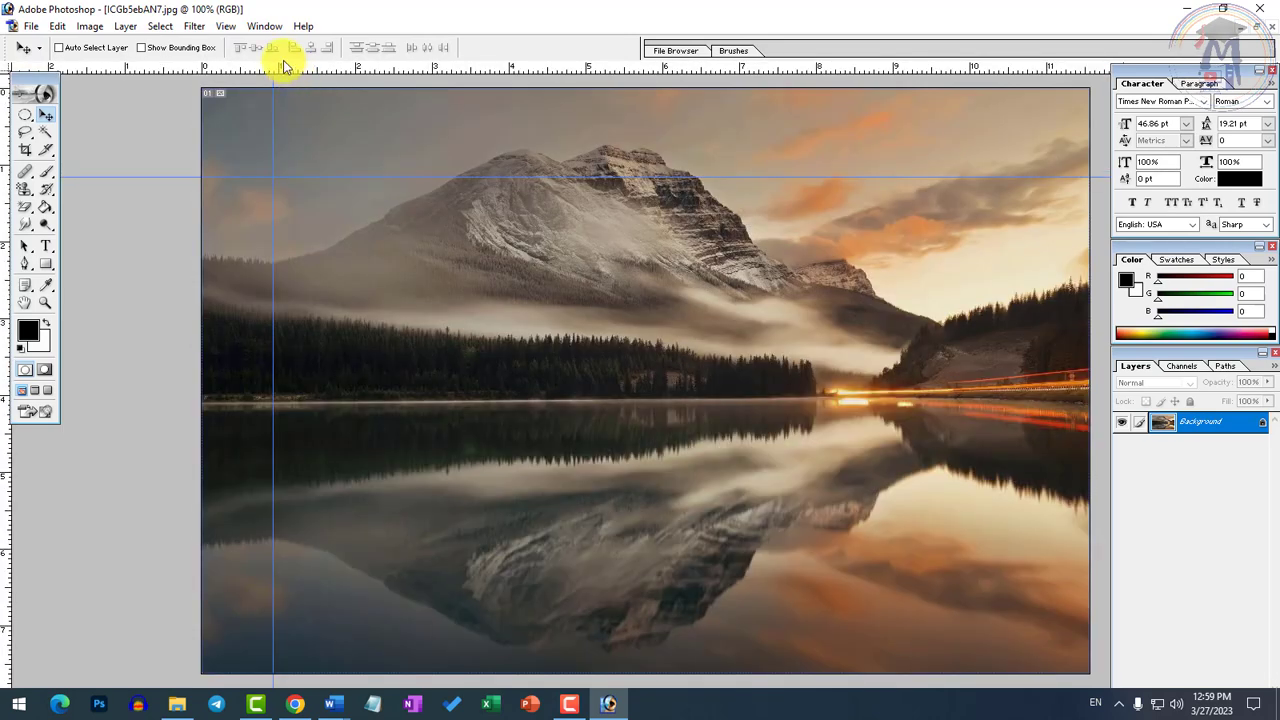
{"action": "left_click", "coordinate": [265, 26]}
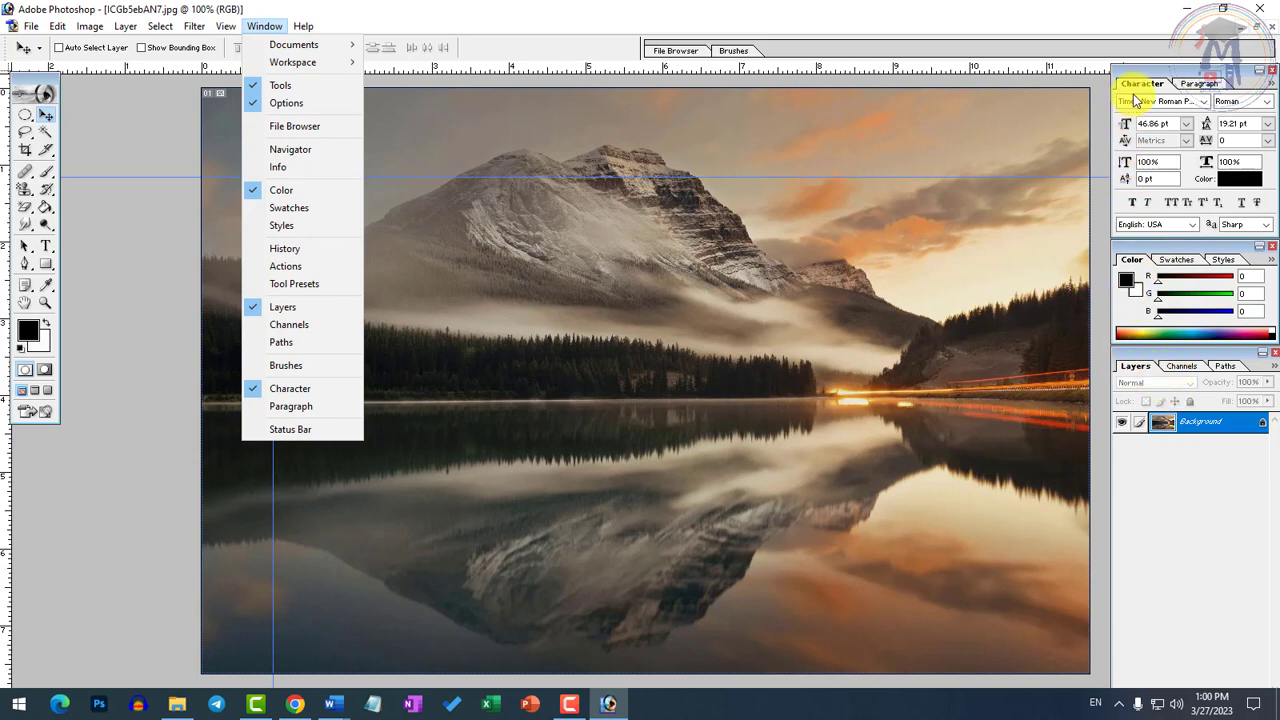
{"action": "left_click", "coordinate": [851, 311]}
Add black Times New Roman text over the mountainside at 200% zoom, with "Computer" and "Education" on two centred lines.
{"action": "key", "text": "ctrl+plus"}
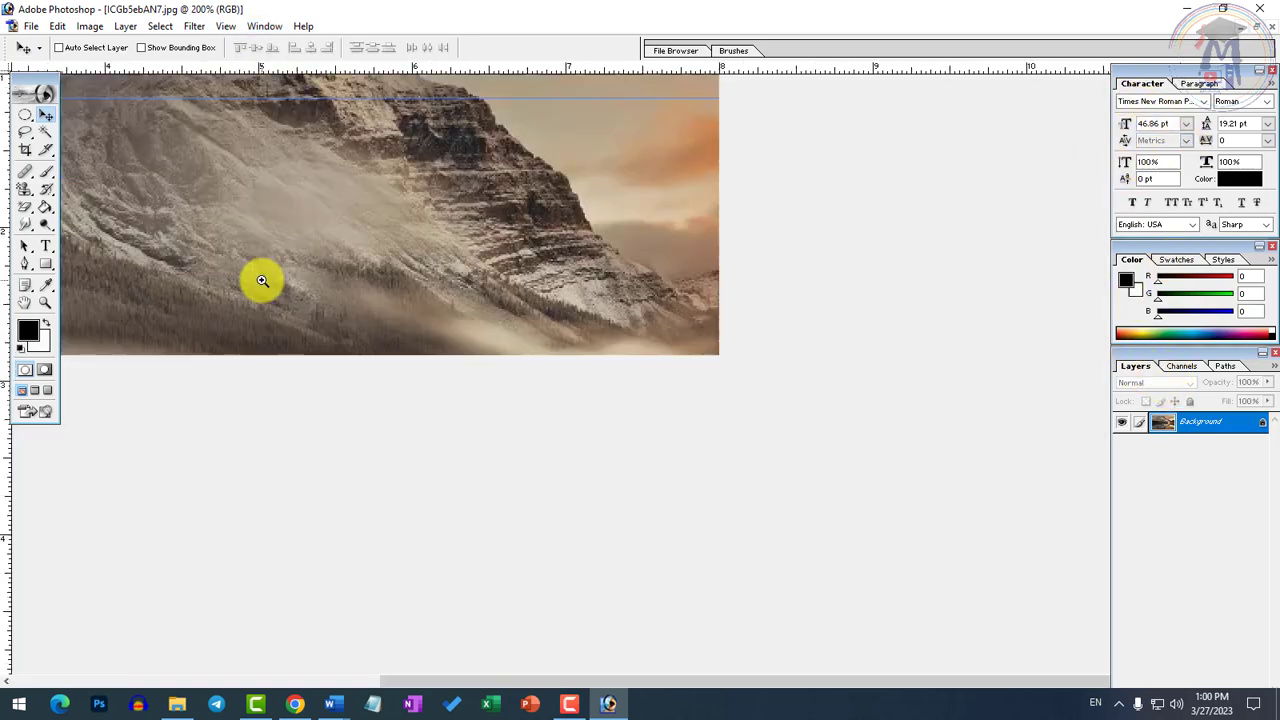
{"action": "left_click", "coordinate": [47, 247]}
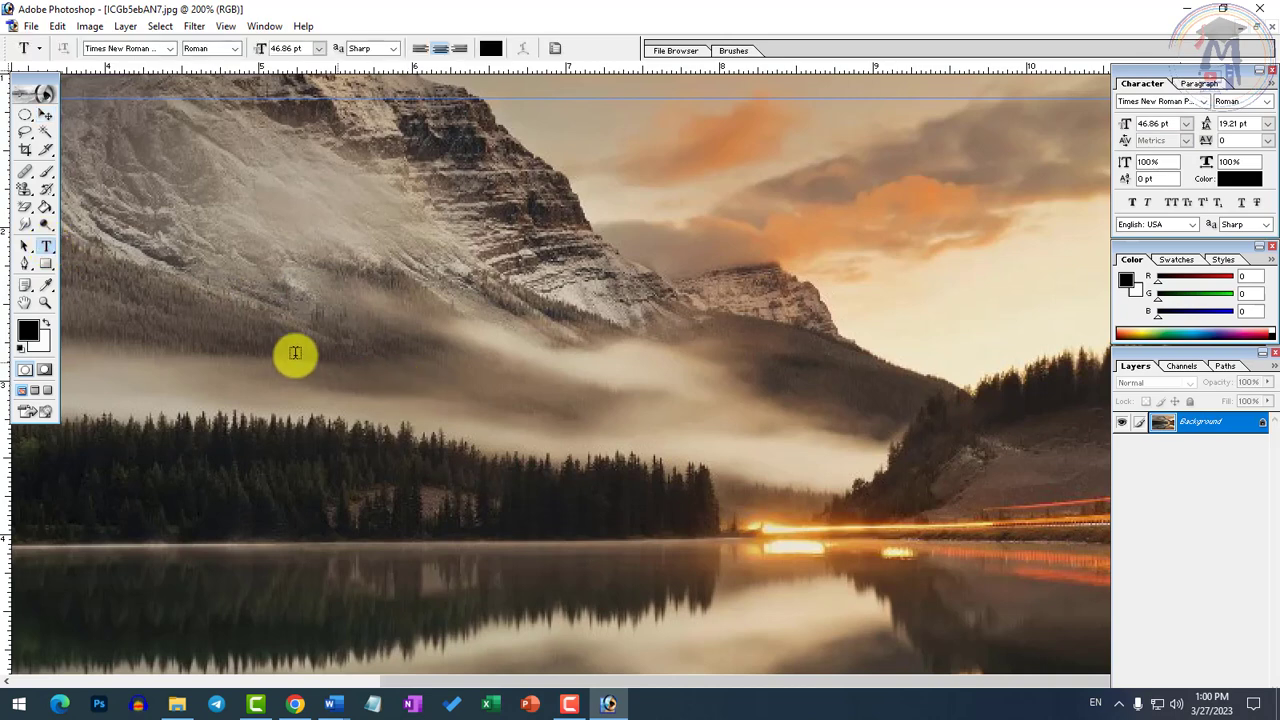
{"action": "left_click", "coordinate": [425, 390]}
{"action": "type", "text": "S"}
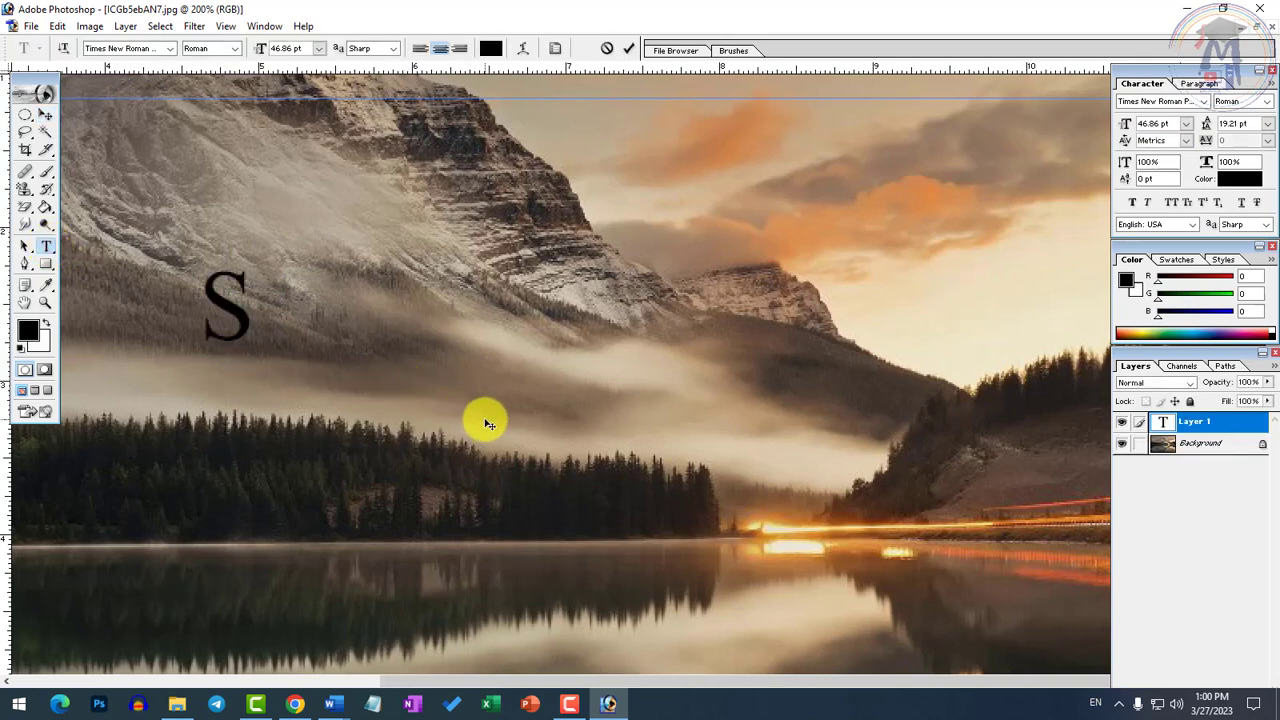
{"action": "key", "text": "BackSpace"}
{"action": "type", "text": "Computer"}
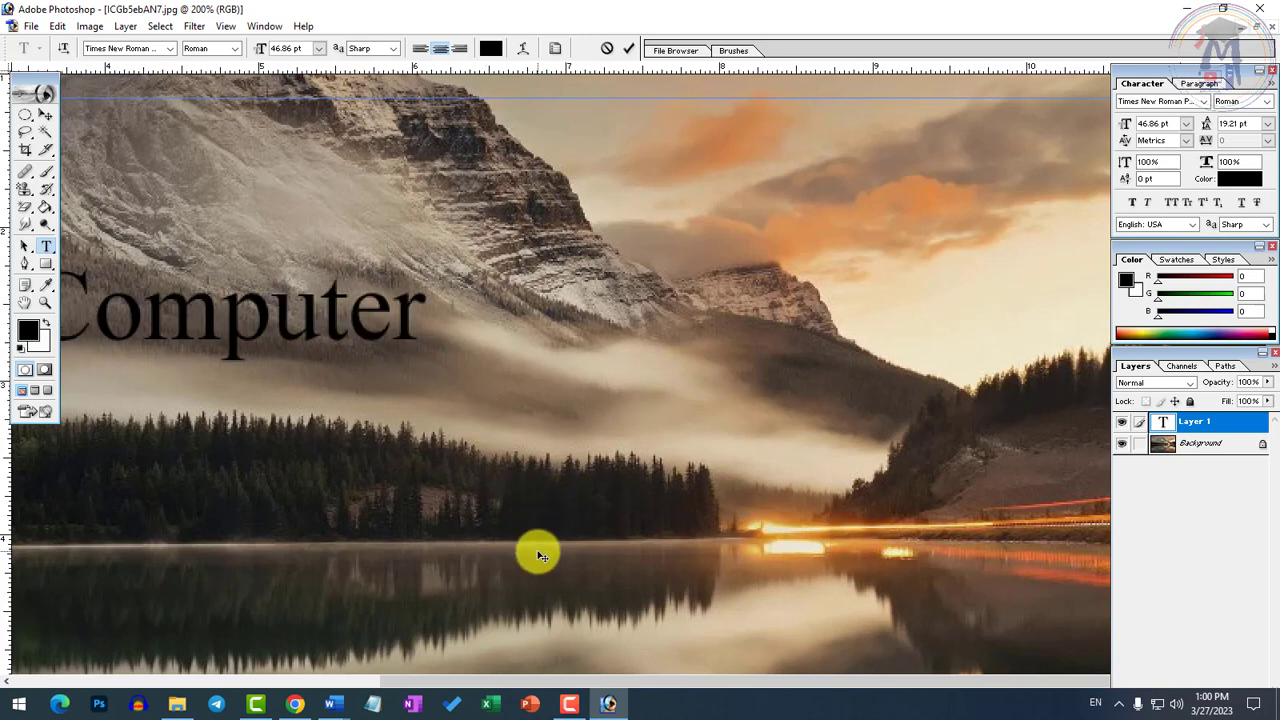
{"action": "left_click_drag", "start_coordinate": [534, 551], "coordinate": [655, 500]}
{"action": "key", "text": "Return"}
{"action": "type", "text": "Education"}
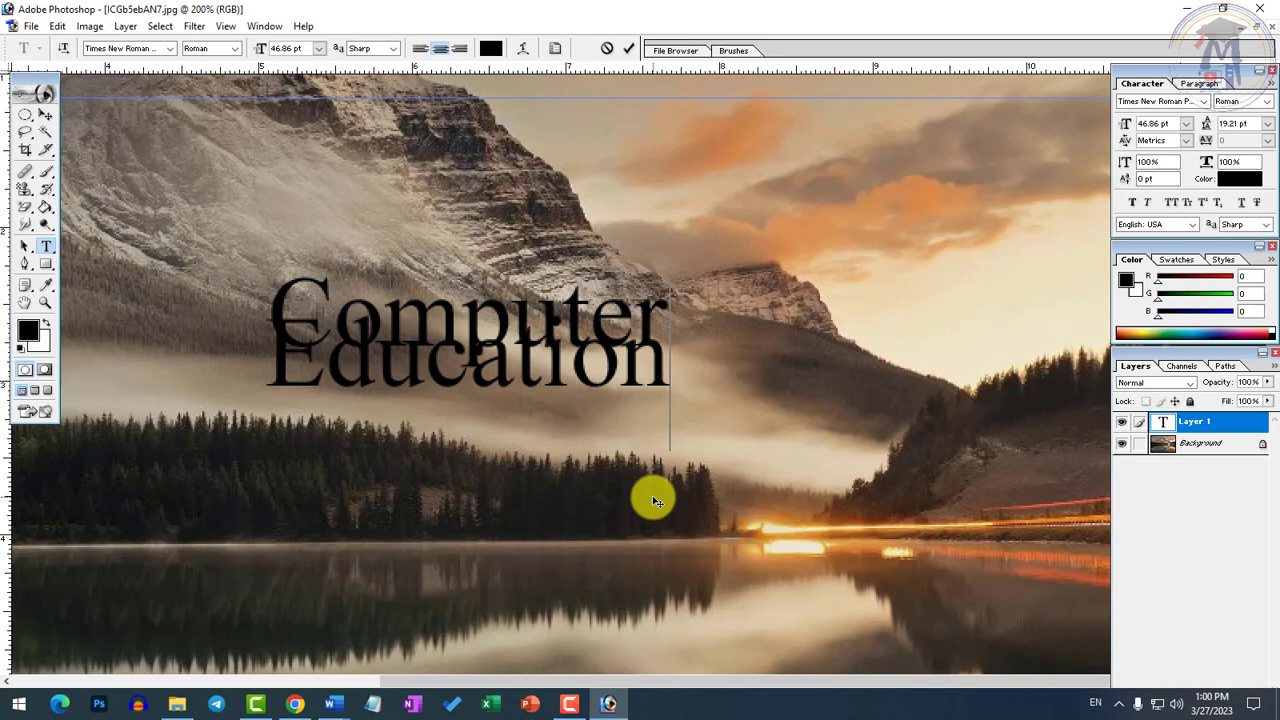
Select the "Computer" line and look through the available font families and font sizes.
{"action": "key", "text": "ctrl+a"}
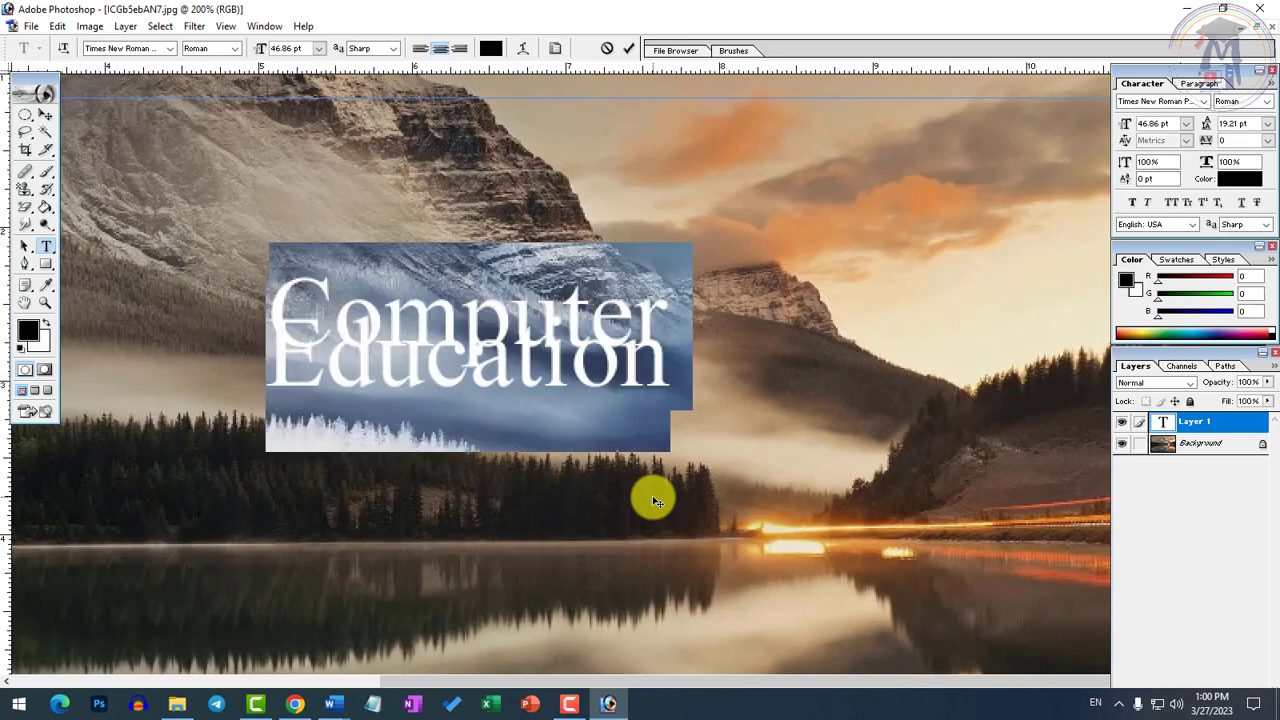
{"action": "left_click", "coordinate": [532, 353]}
{"action": "left_click_drag", "start_coordinate": [276, 329], "coordinate": [726, 354]}
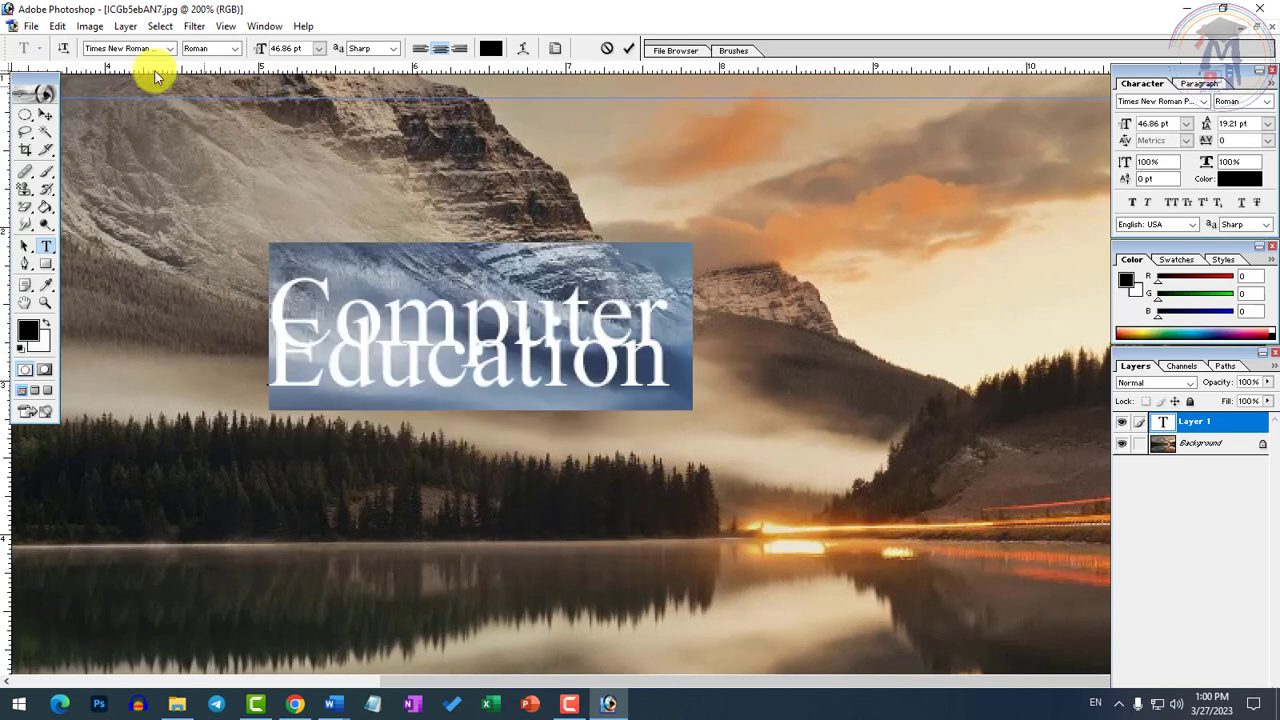
{"action": "left_click", "coordinate": [170, 48]}
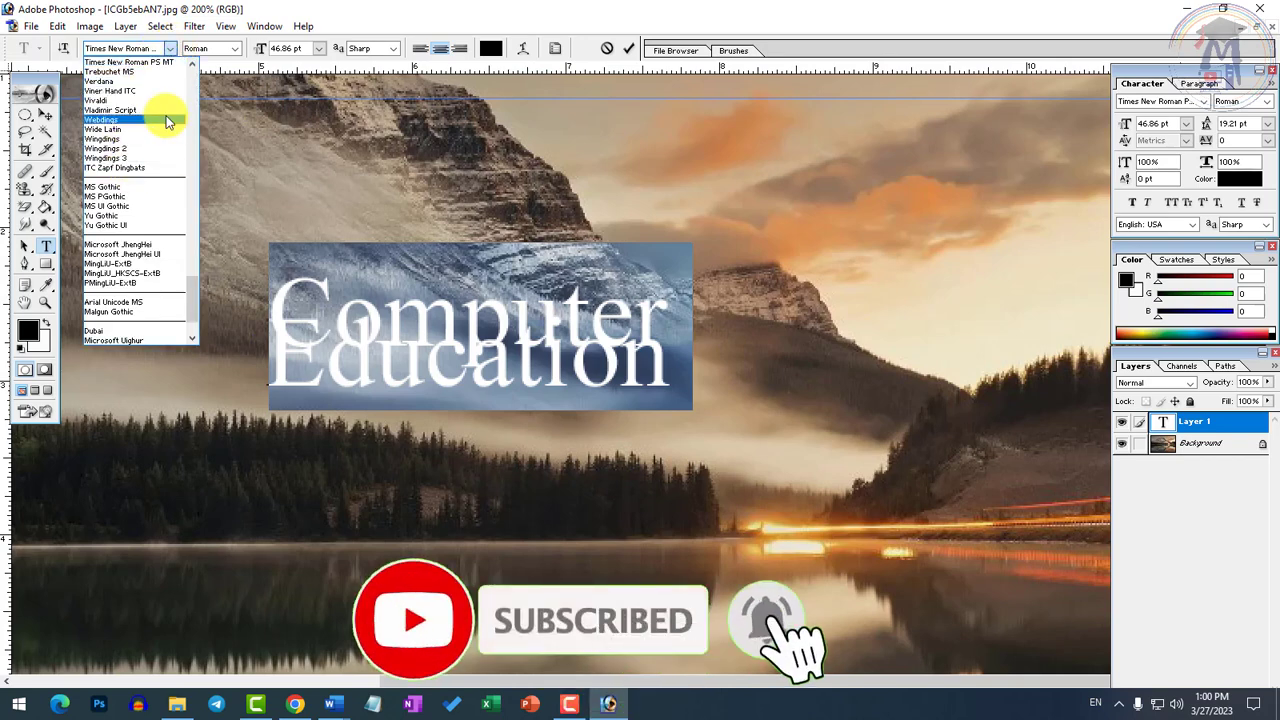
{"action": "left_click", "coordinate": [173, 50]}
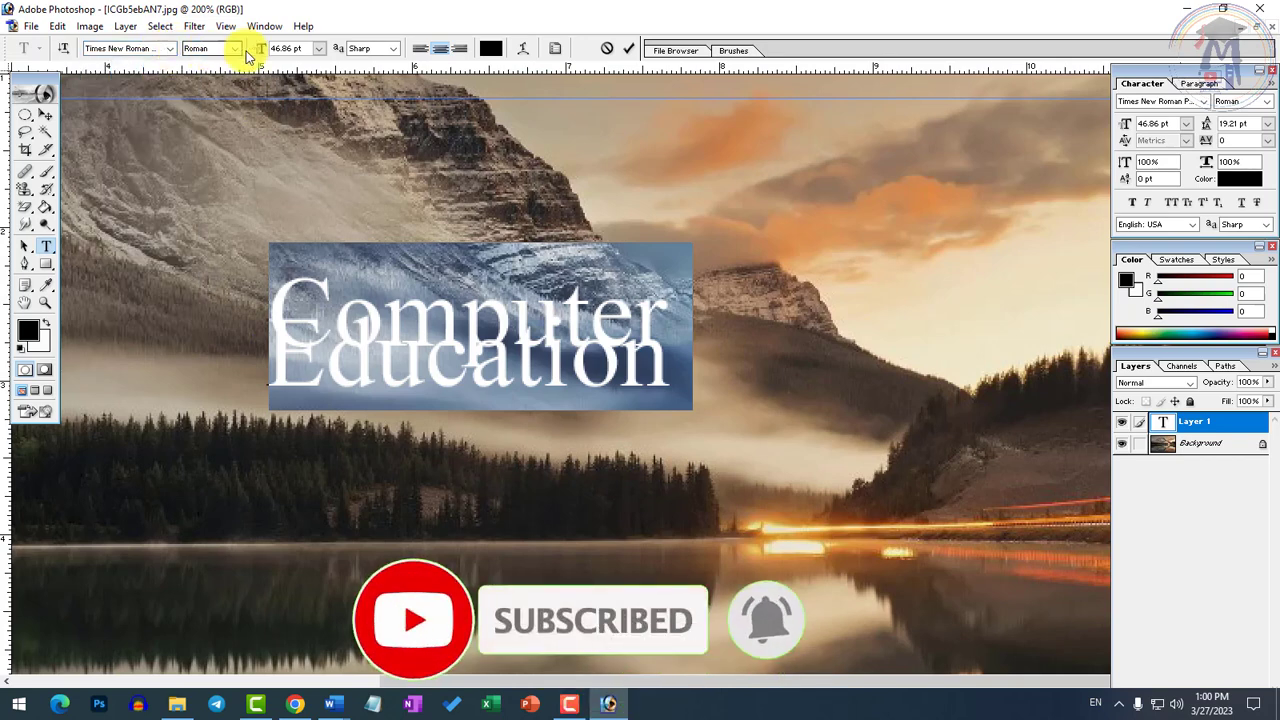
{"action": "left_click", "coordinate": [319, 49]}
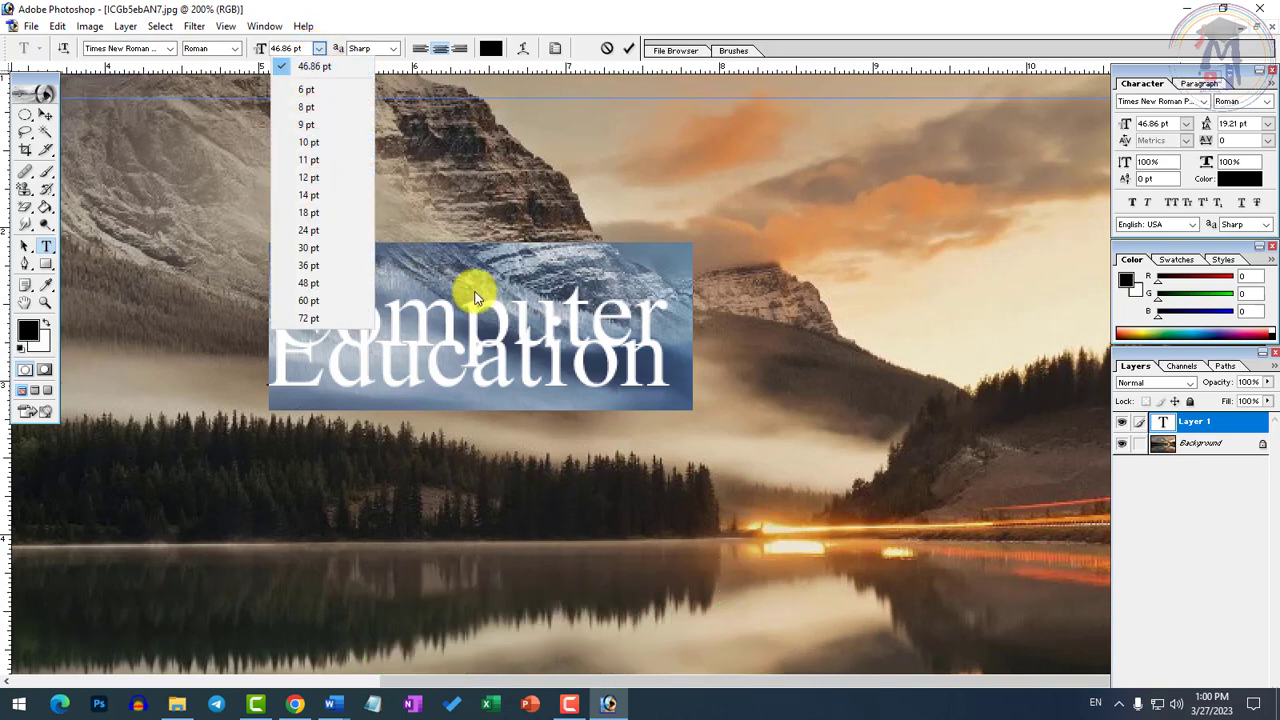
{"action": "left_click", "coordinate": [443, 50]}
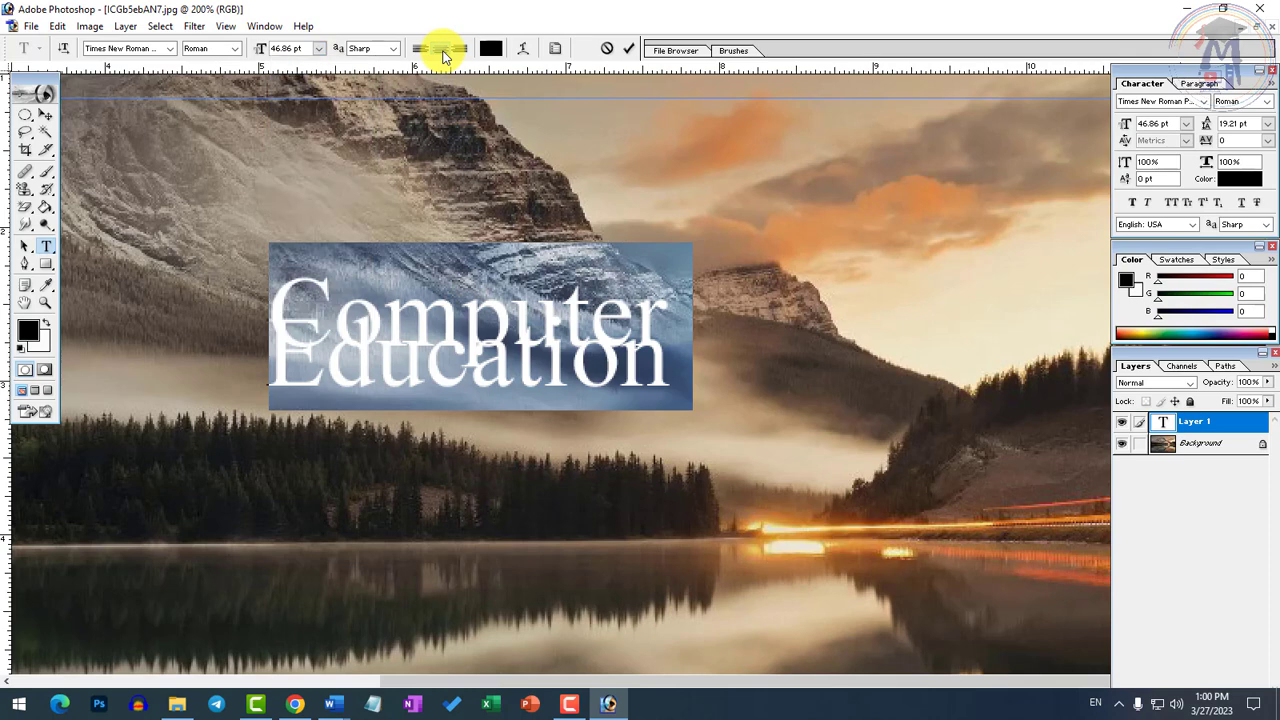
Set the text colour of the selected "Computer" line to yellow, FFF600.
{"action": "left_click", "coordinate": [500, 47]}
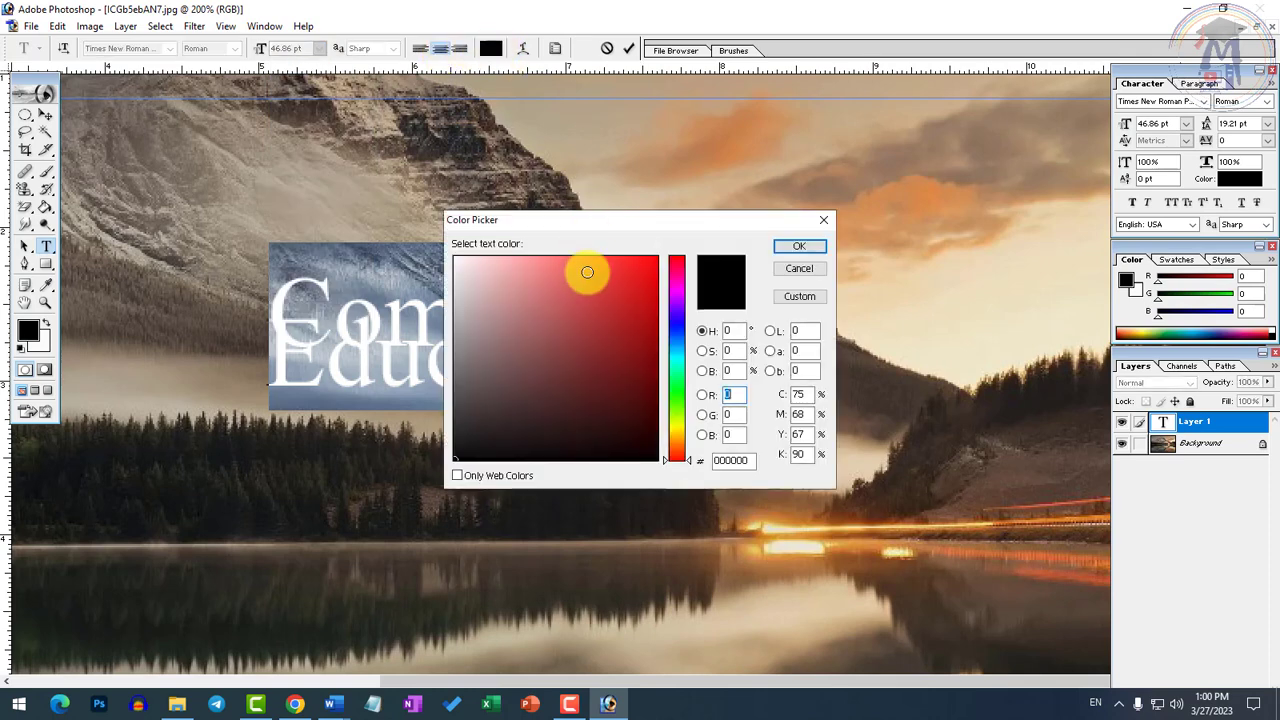
{"action": "left_click_drag", "start_coordinate": [679, 433], "coordinate": [680, 427]}
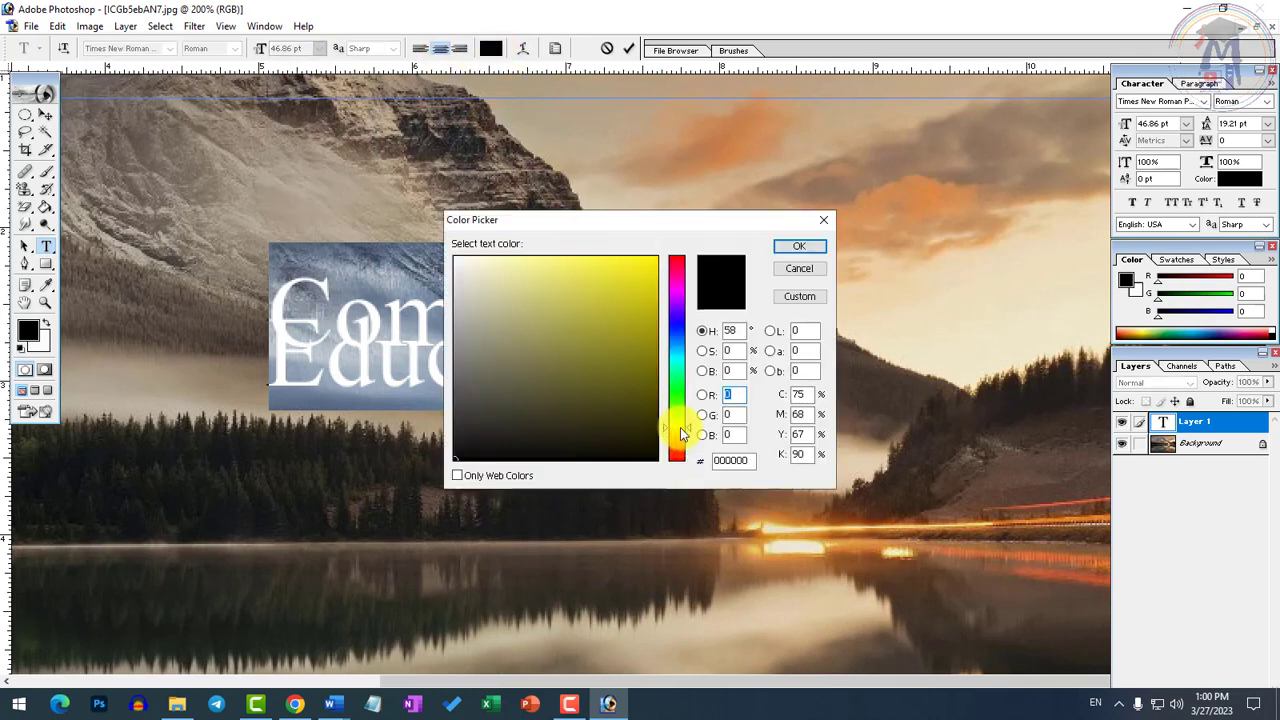
{"action": "left_click_drag", "start_coordinate": [619, 364], "coordinate": [687, 221]}
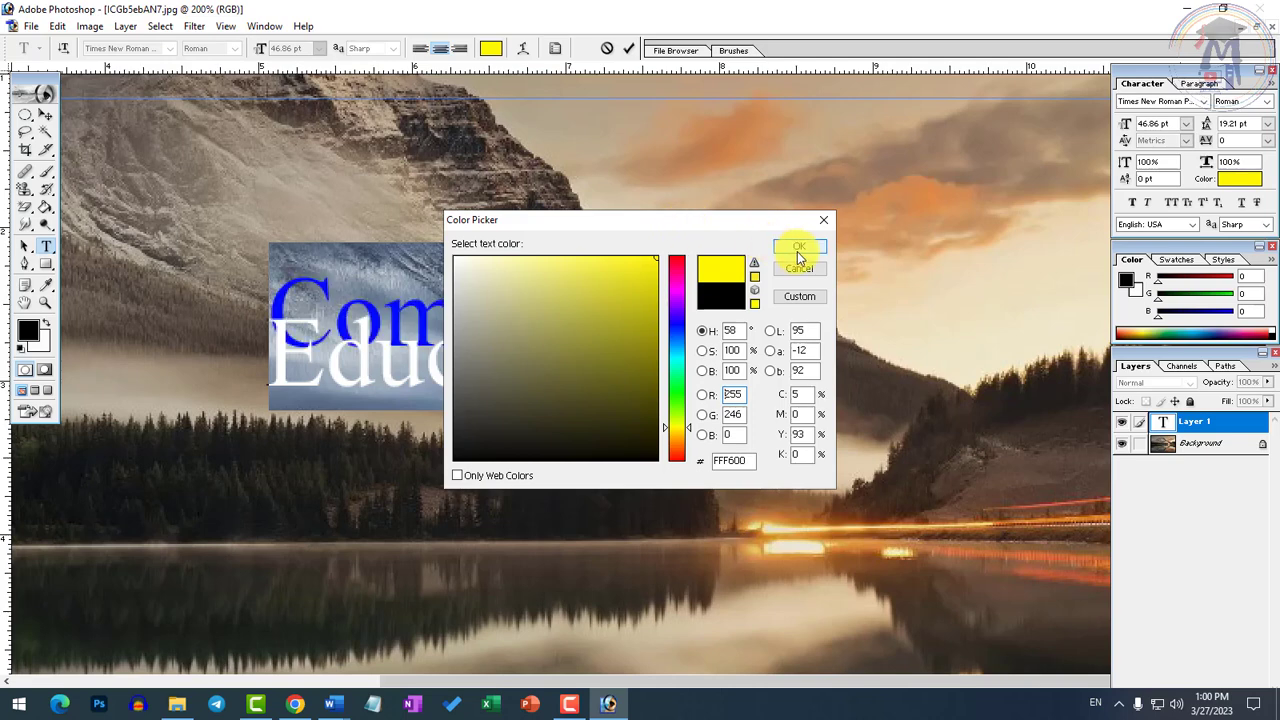
{"action": "left_click", "coordinate": [797, 247]}
Apply the yellow FFF600 to both text lines and move the text down onto the dark forest.
{"action": "left_click", "coordinate": [409, 334]}
{"action": "key", "text": "ctrl+a"}
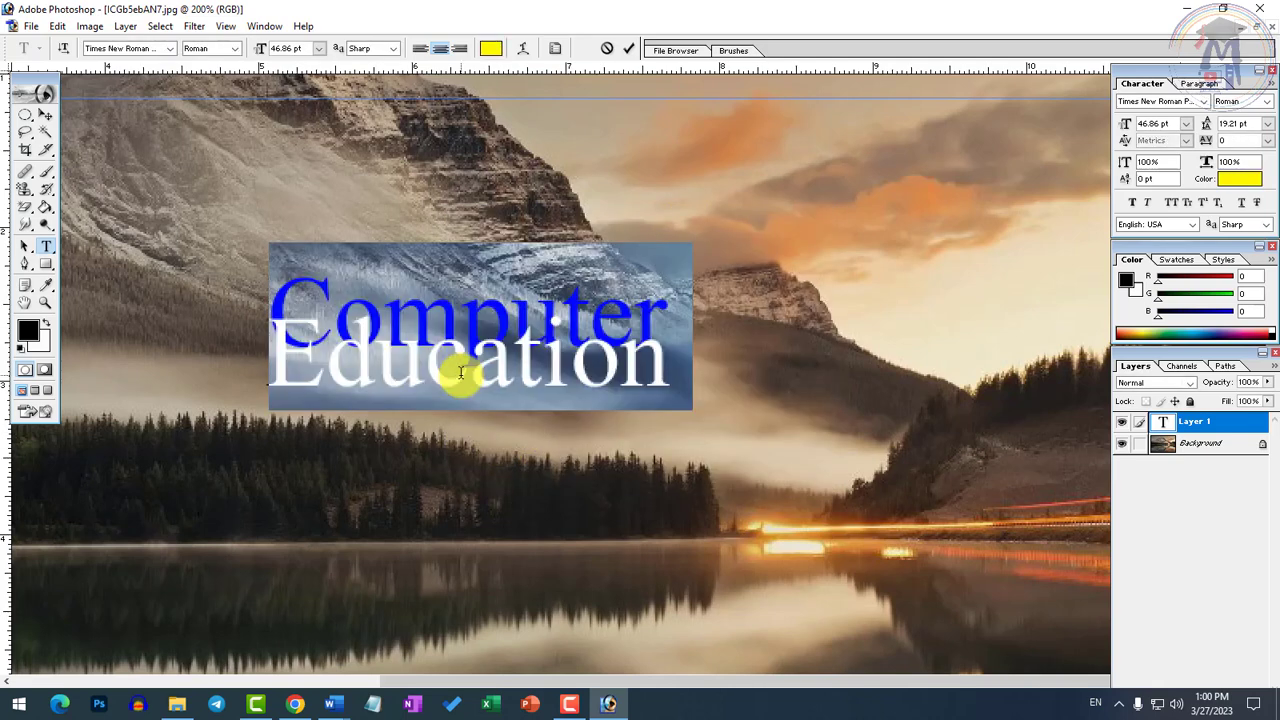
{"action": "left_click", "coordinate": [490, 48]}
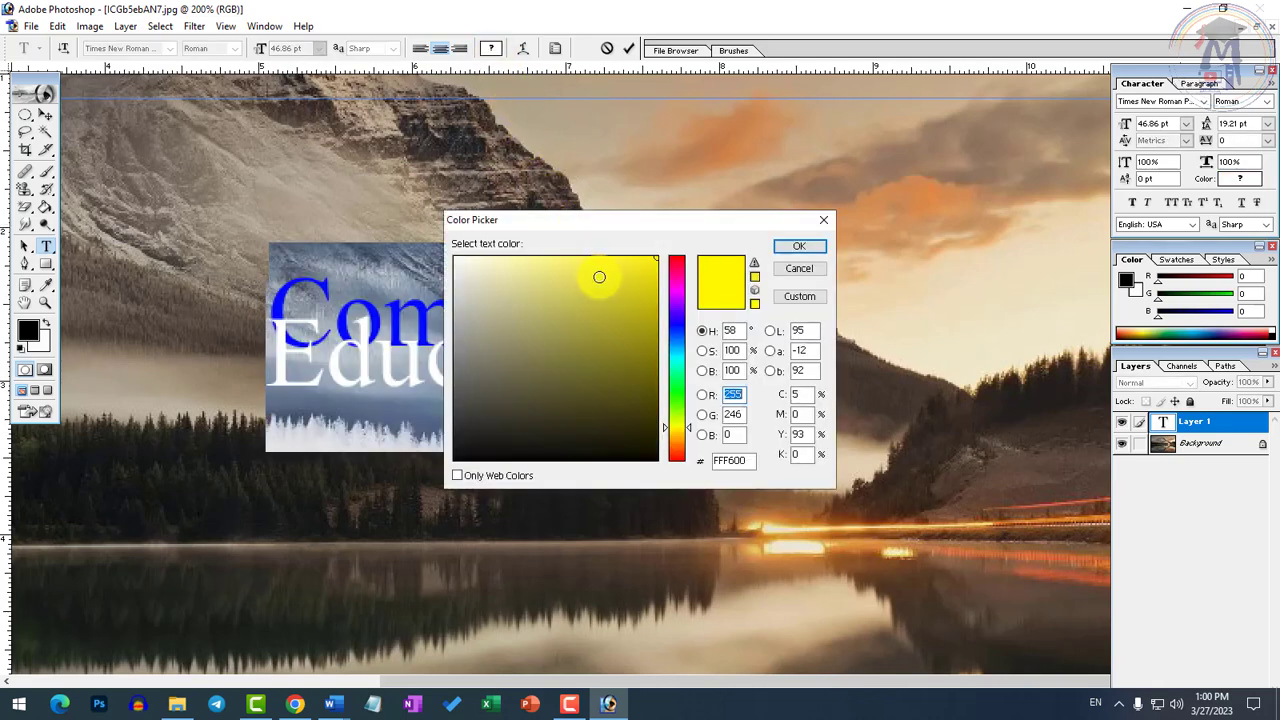
{"action": "left_click", "coordinate": [800, 248]}
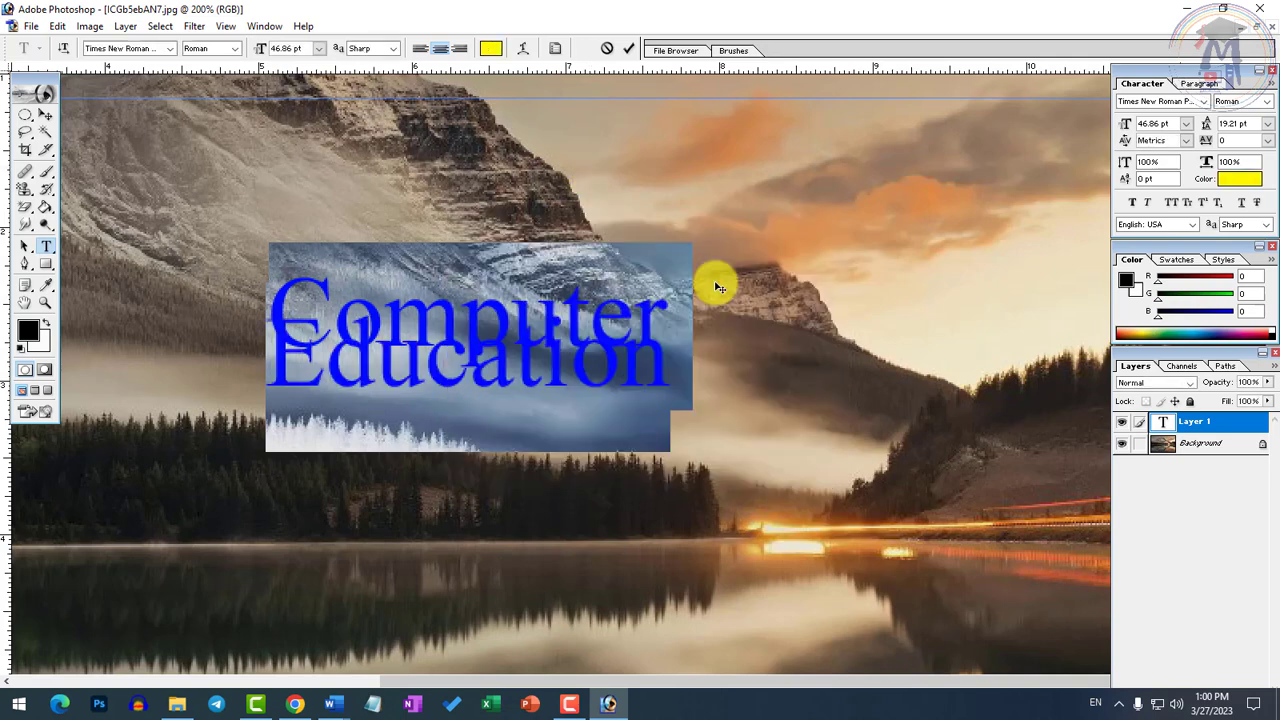
{"action": "left_click", "coordinate": [45, 116]}
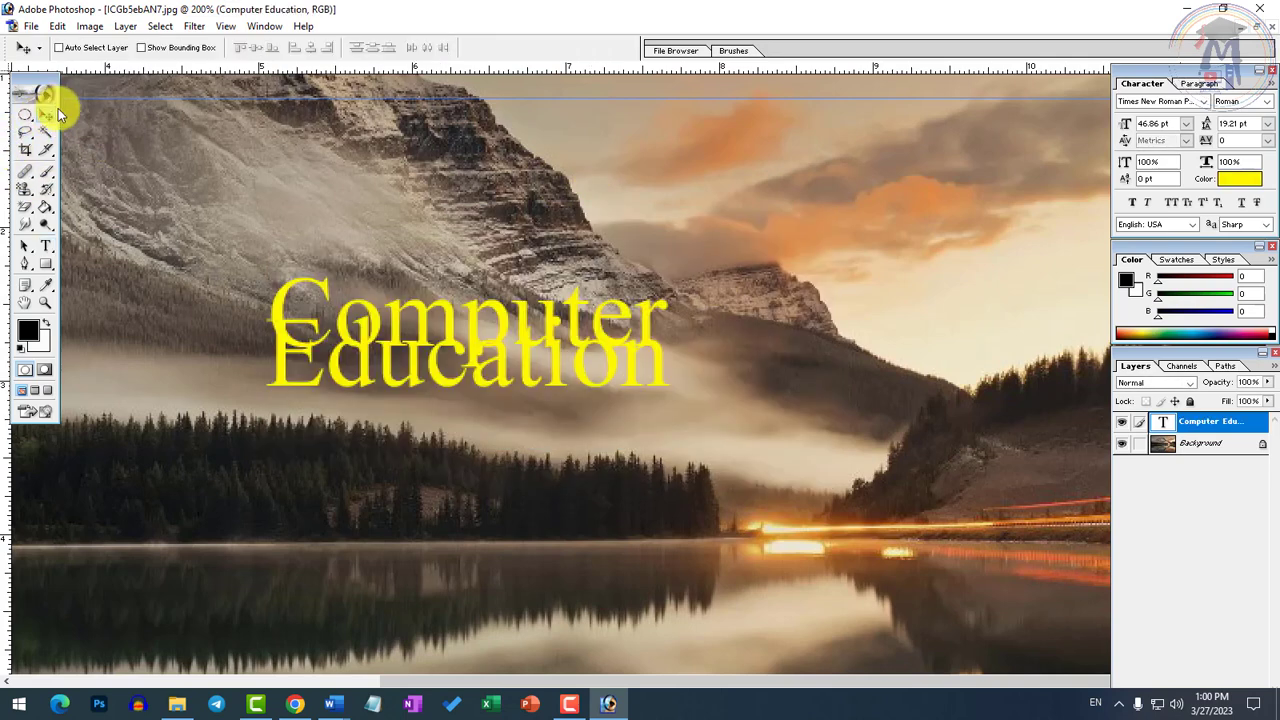
{"action": "left_click_drag", "start_coordinate": [389, 382], "coordinate": [278, 492]}
Place the Character palette over the image and apply faux bold and faux italic to both text lines.
{"action": "left_click", "coordinate": [45, 246]}
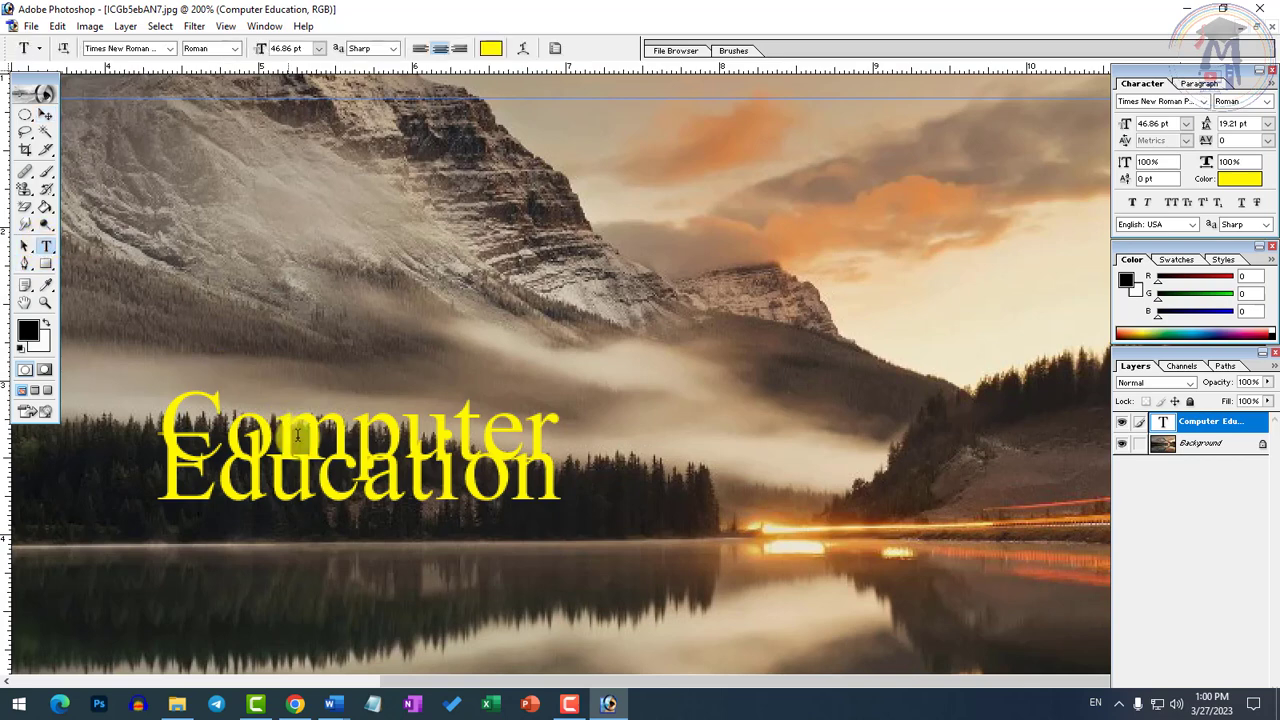
{"action": "left_click", "coordinate": [309, 449]}
{"action": "key", "text": "ctrl+a"}
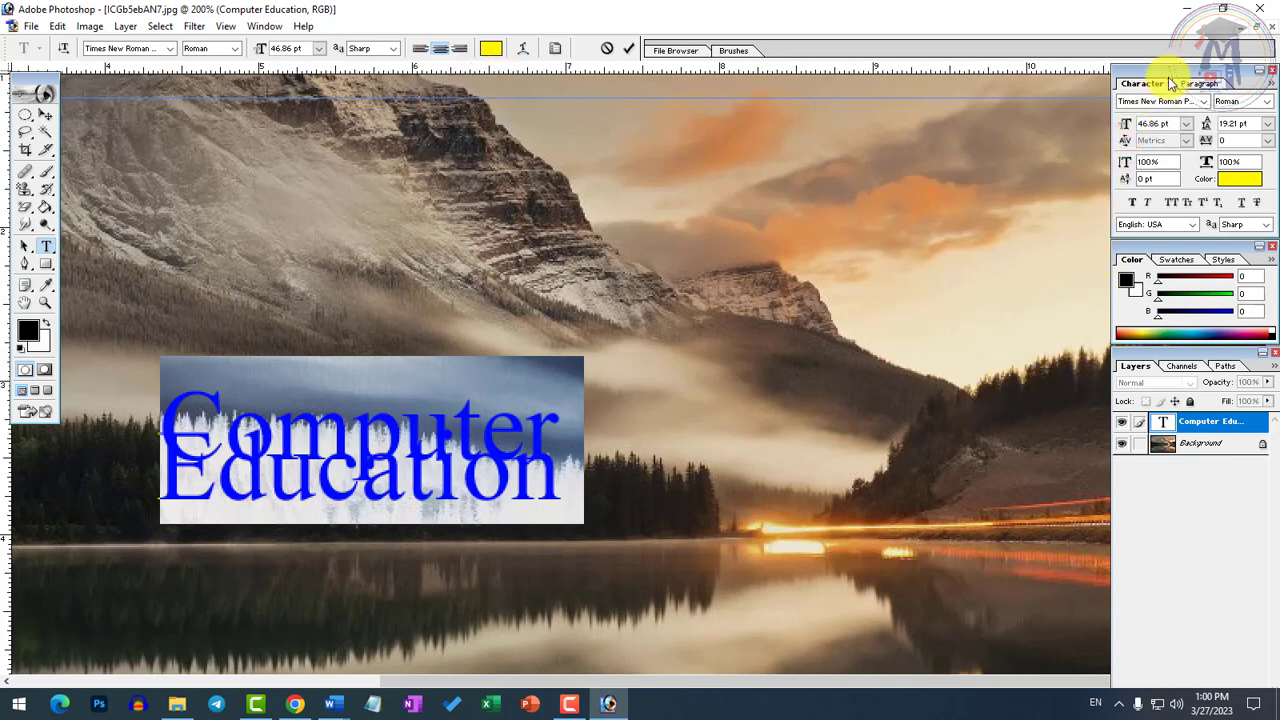
{"action": "left_click_drag", "start_coordinate": [810, 168], "coordinate": [812, 166]}
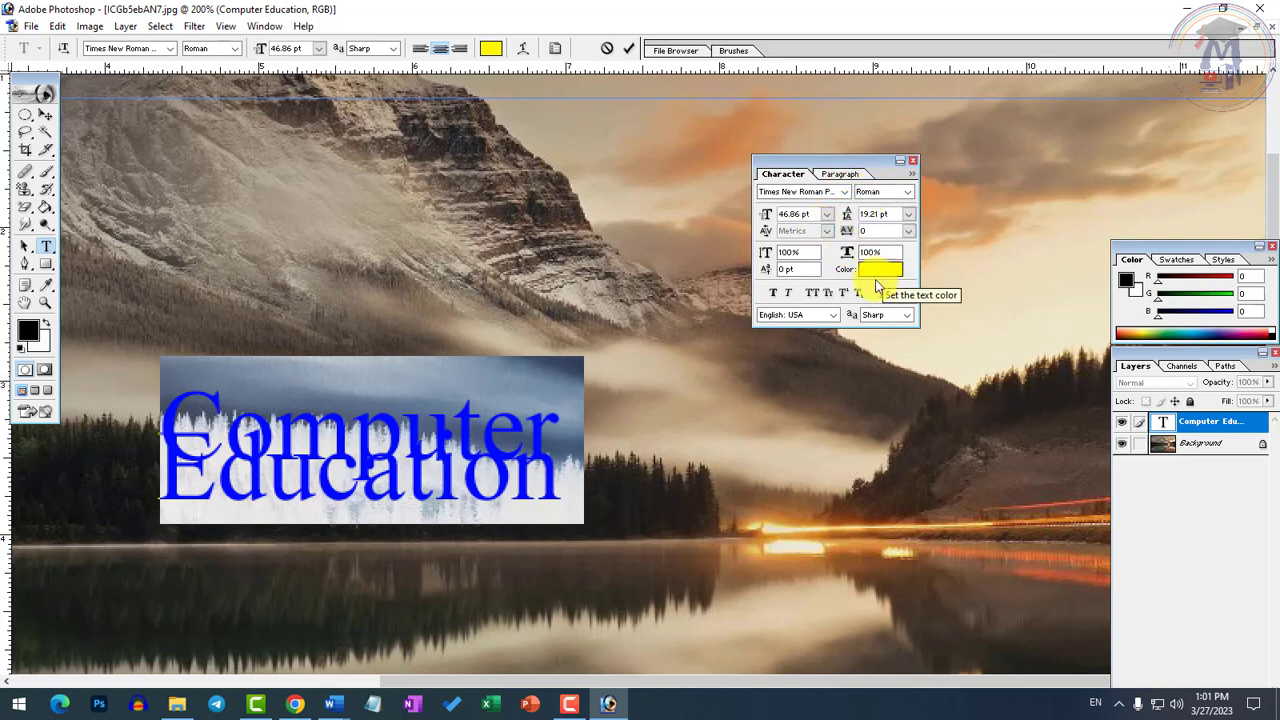
{"action": "left_click", "coordinate": [774, 292]}
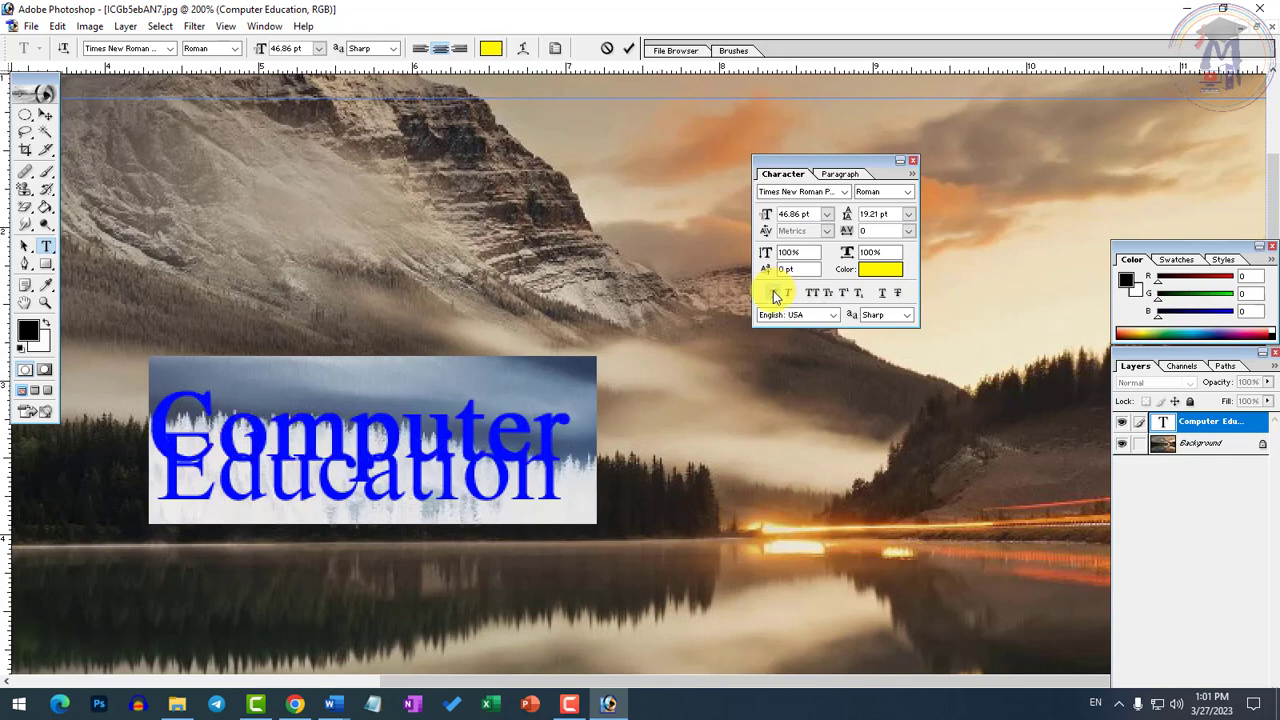
{"action": "left_click", "coordinate": [774, 293]}
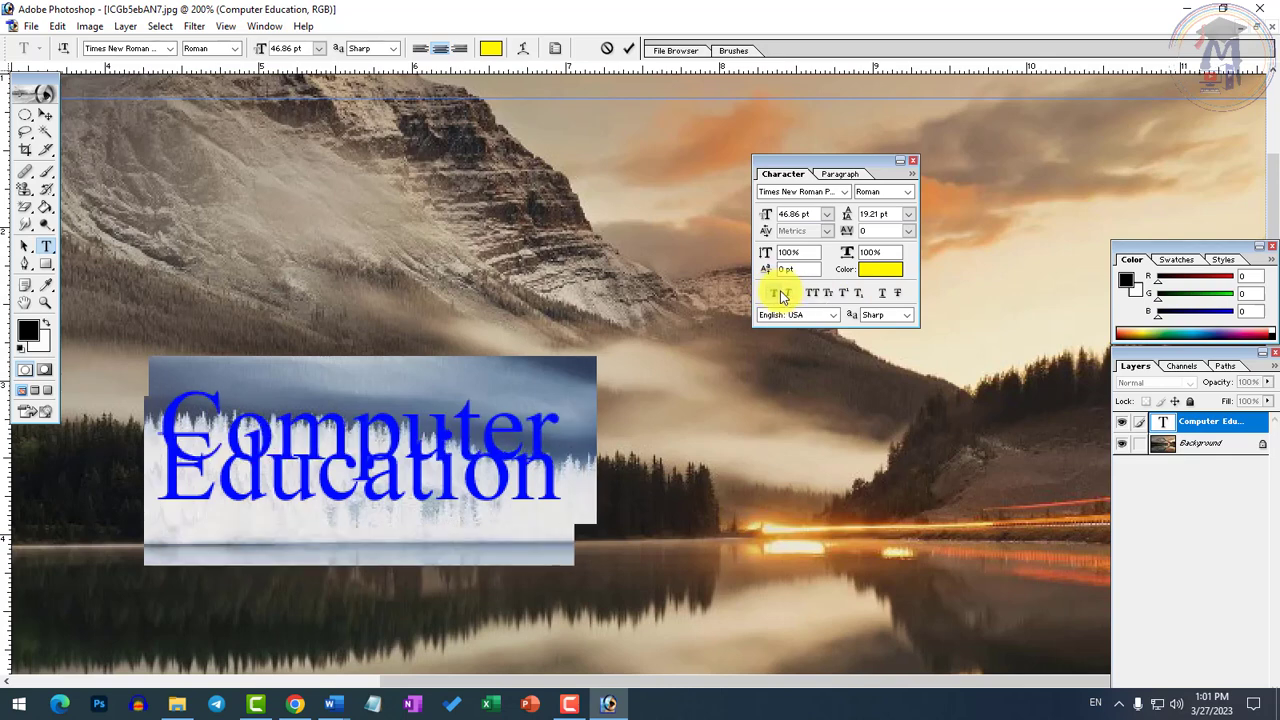
{"action": "left_click", "coordinate": [787, 293]}
Try All Caps and Small Caps on both text lines, turning each one off again.
{"action": "left_click", "coordinate": [815, 298]}
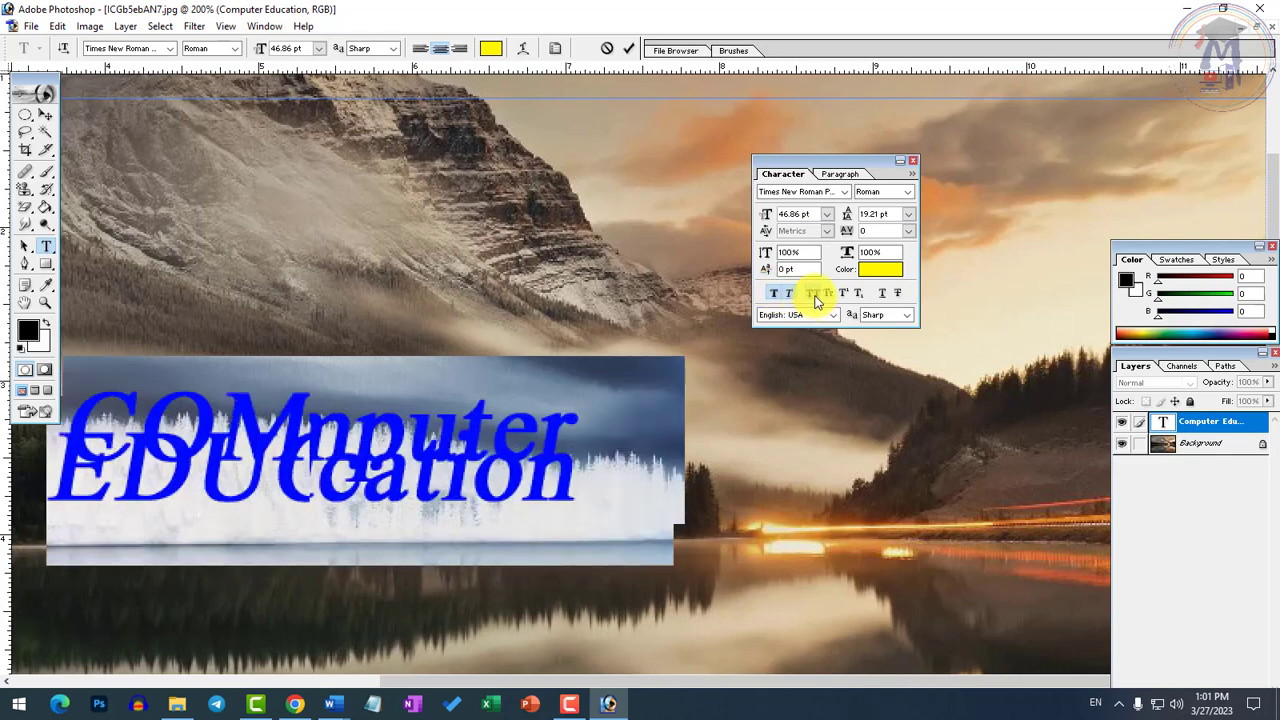
{"action": "left_click", "coordinate": [815, 298]}
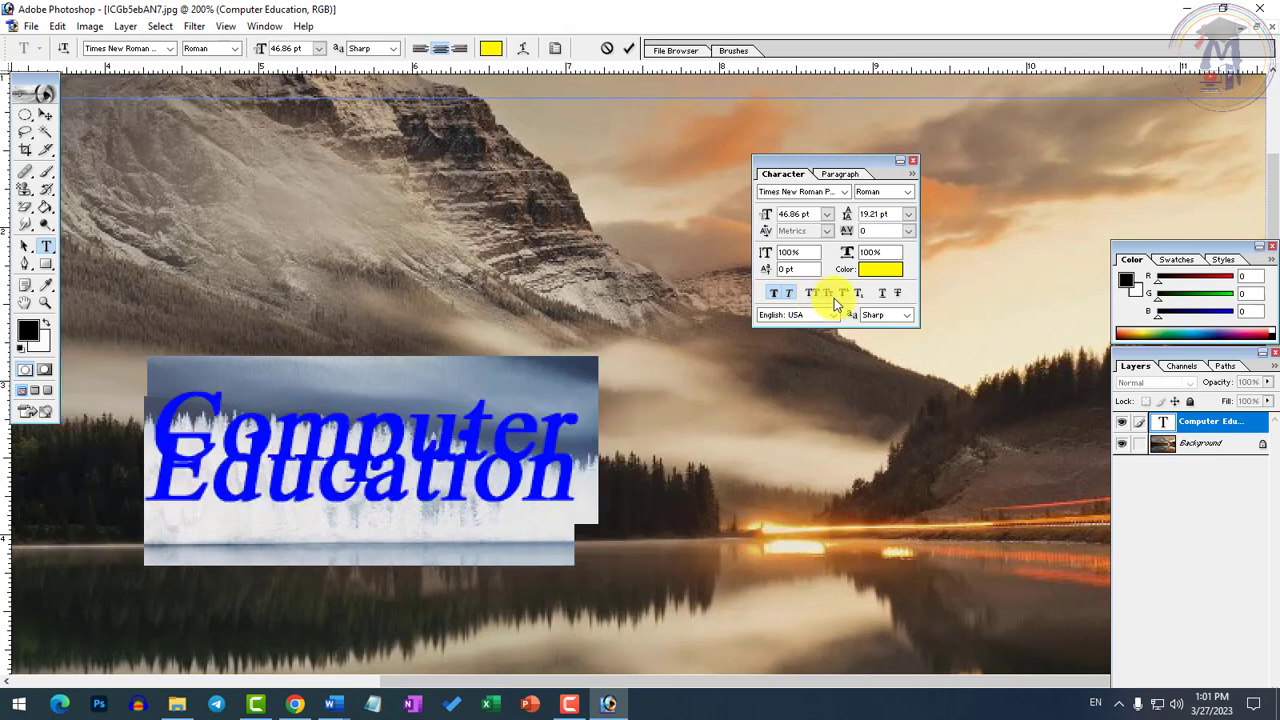
{"action": "left_click", "coordinate": [832, 294]}
{"action": "left_click", "coordinate": [832, 294]}
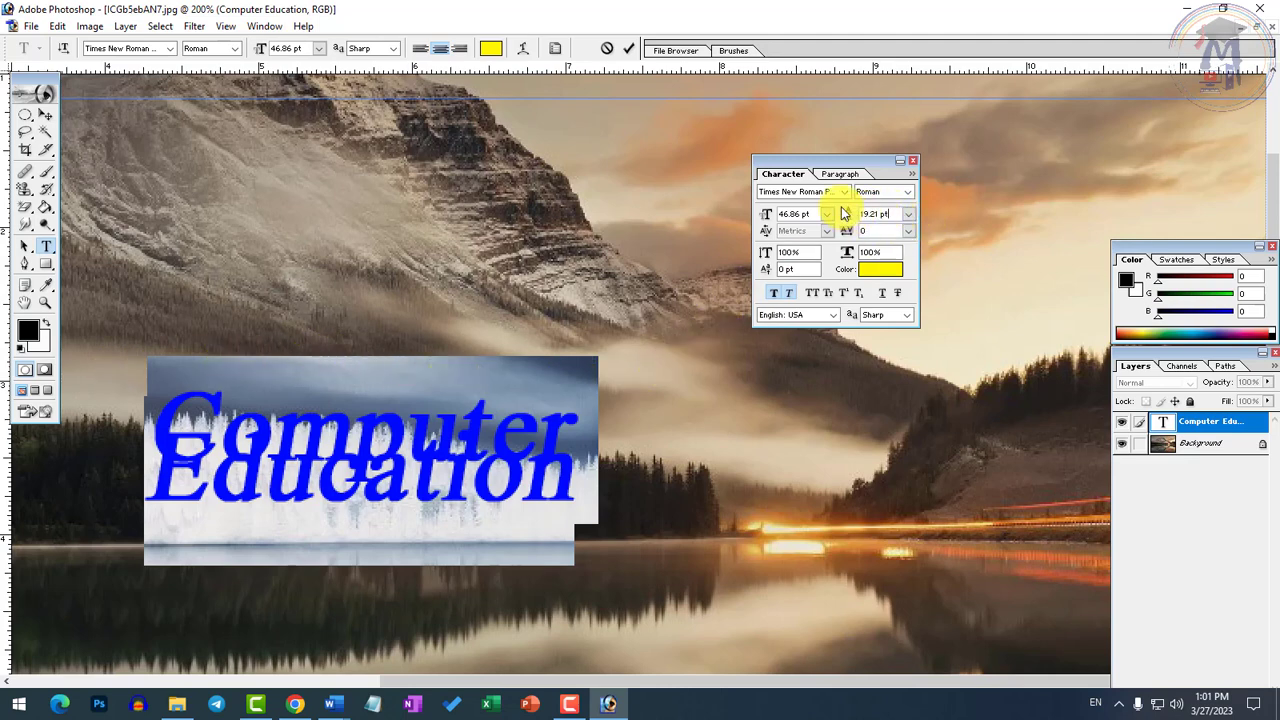
Set the leading of the two text lines to Auto and after that reduce it to 3 pt.
{"action": "left_click", "coordinate": [908, 214]}
{"action": "left_click", "coordinate": [897, 239]}
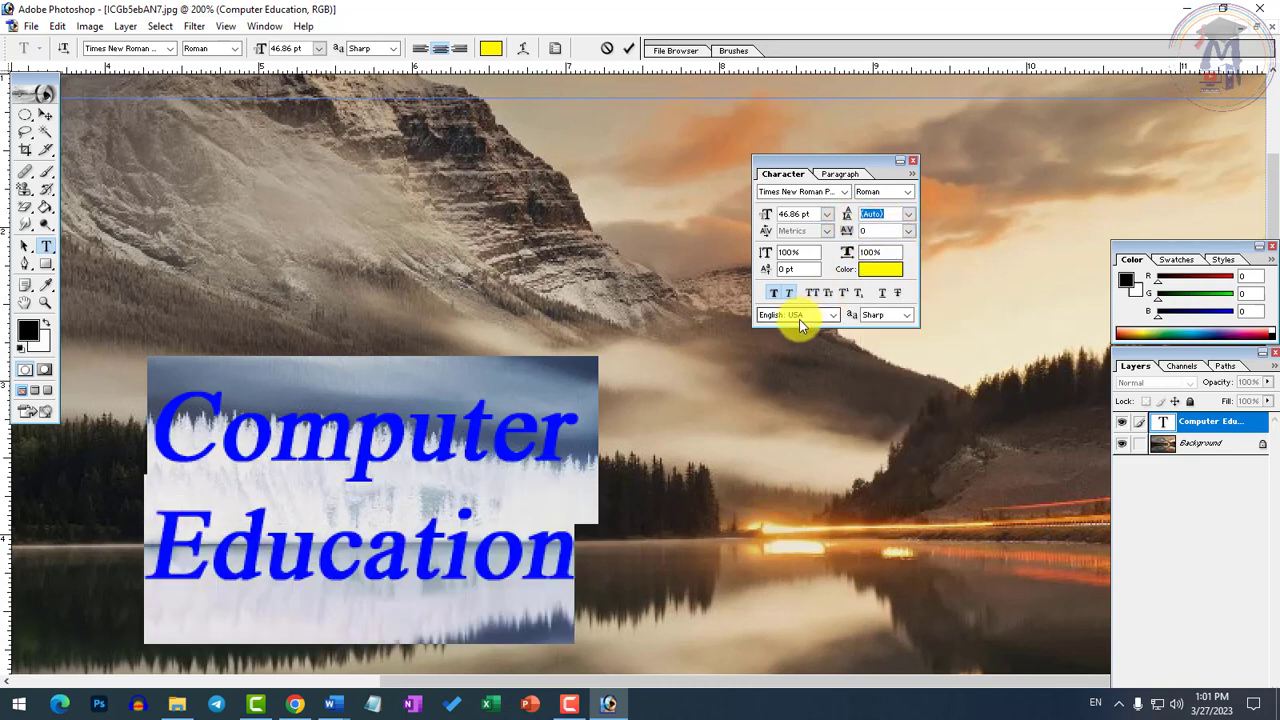
{"action": "left_click", "coordinate": [890, 216]}
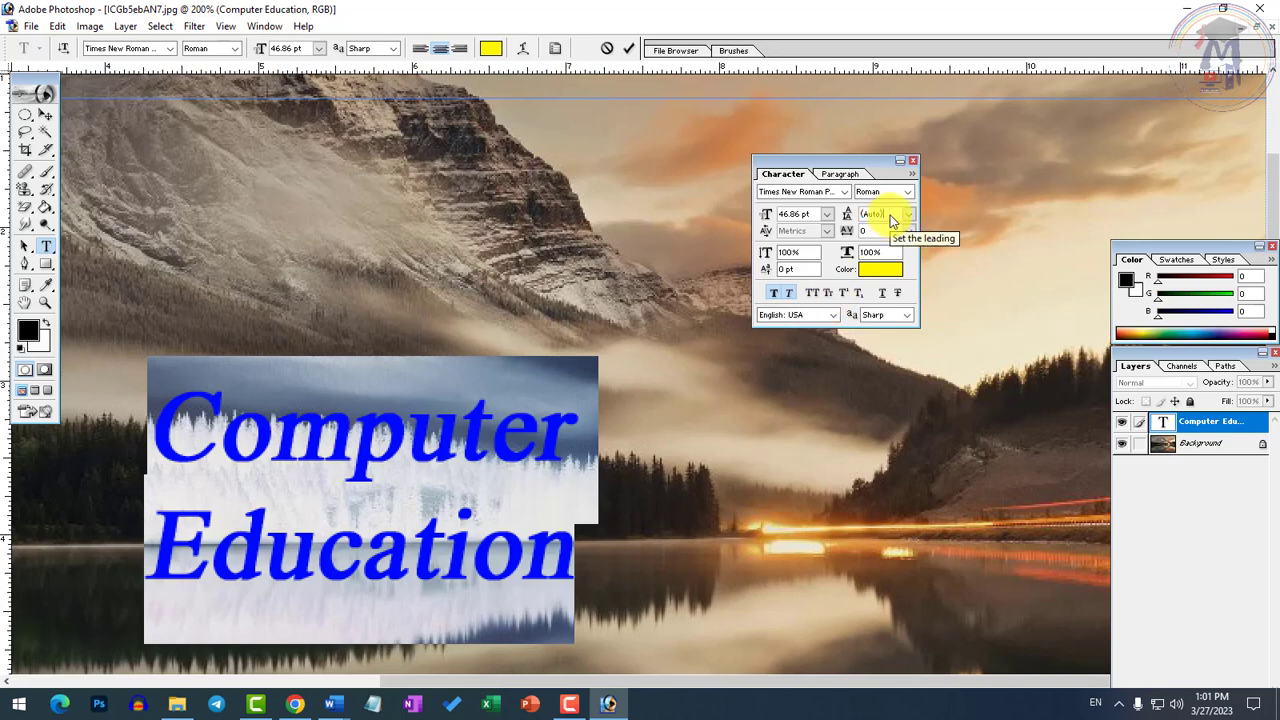
{"action": "left_click_drag", "start_coordinate": [890, 216], "coordinate": [808, 216]}
{"action": "scroll", "coordinate": [889, 216], "scroll_direction": "up", "scroll_amount": 8}
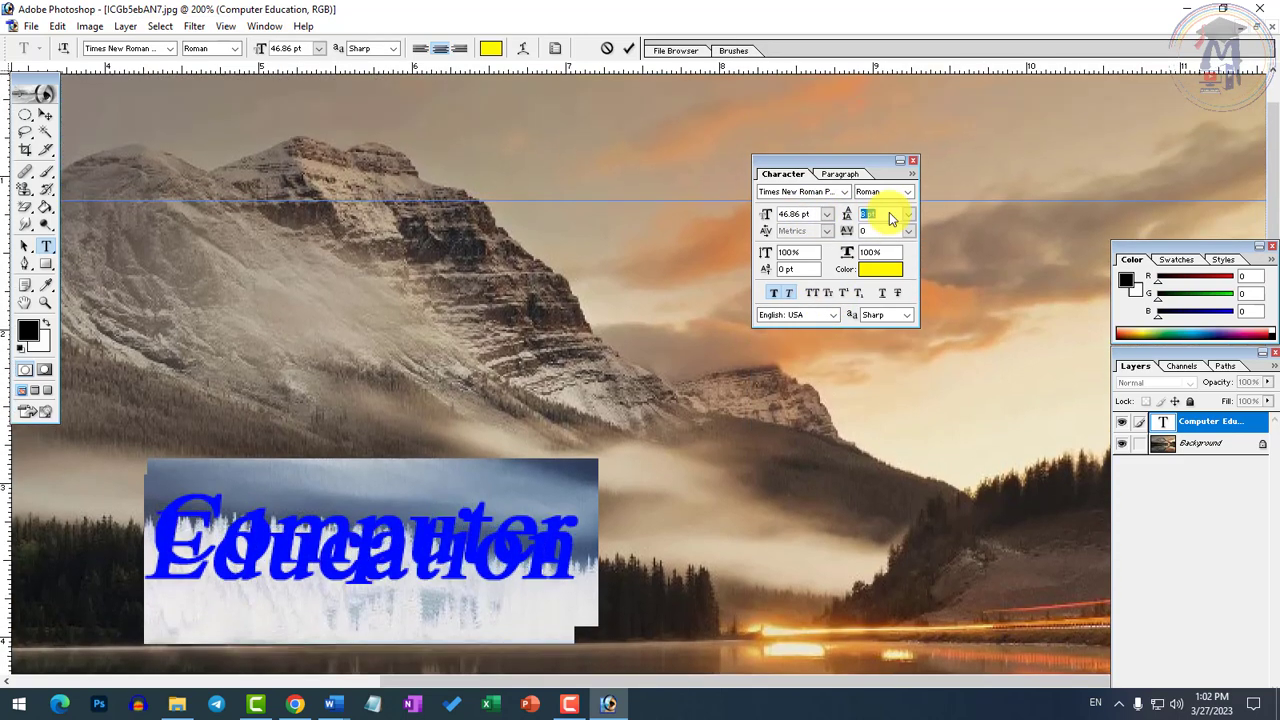
{"action": "scroll", "coordinate": [891, 218], "scroll_direction": "down", "scroll_amount": 5}
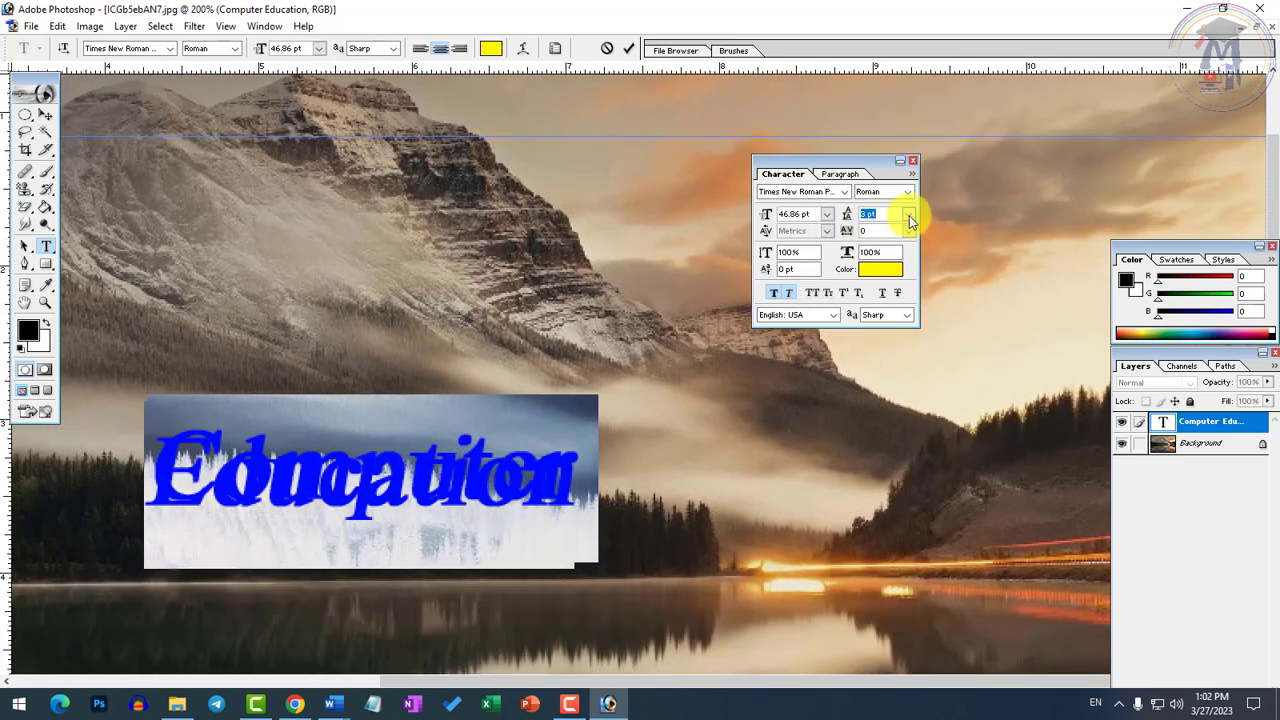
Set the leading of both text lines to 36 pt and after that widen it to 48 pt.
{"action": "left_click", "coordinate": [909, 215]}
{"action": "left_click", "coordinate": [905, 433]}
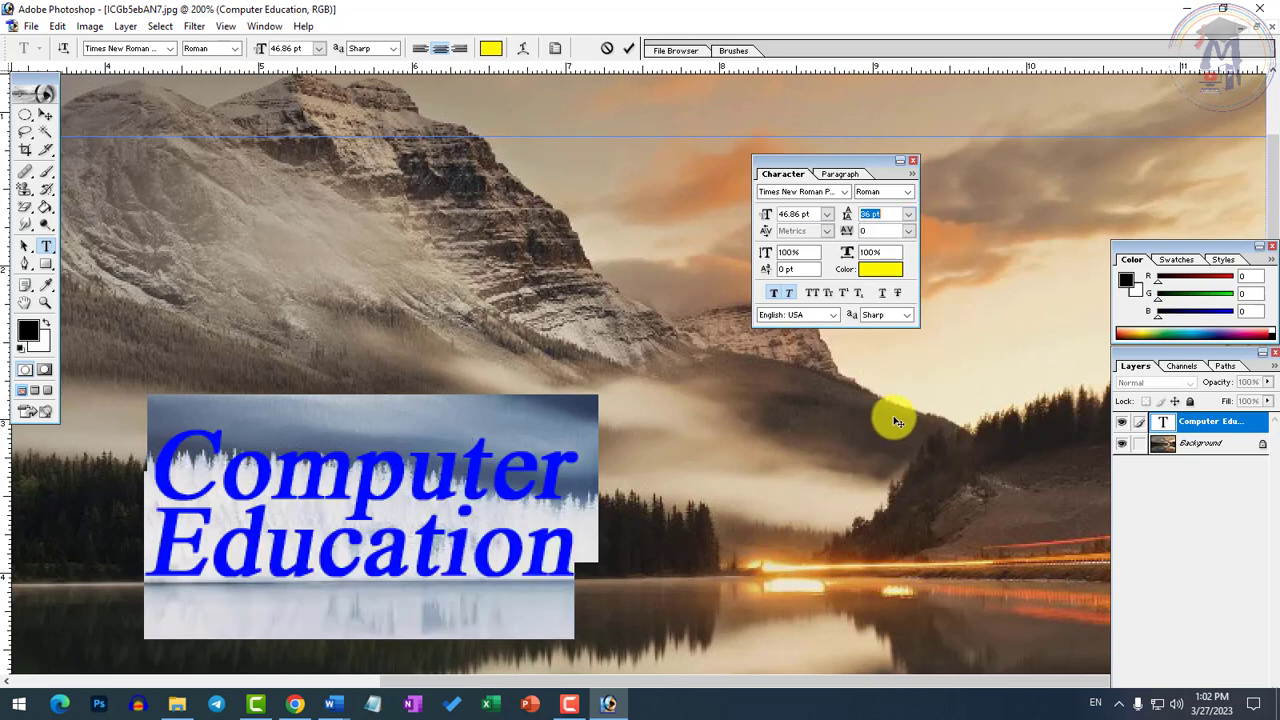
{"action": "left_click", "coordinate": [909, 214]}
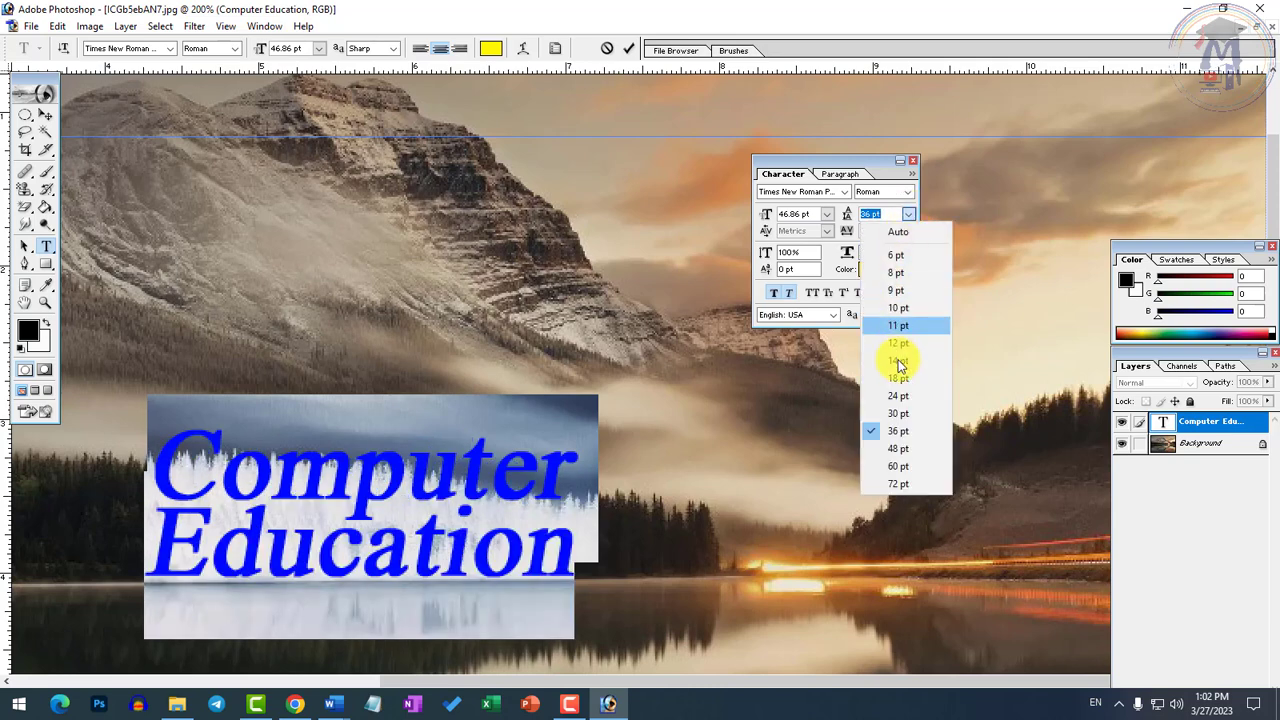
{"action": "left_click", "coordinate": [898, 448]}
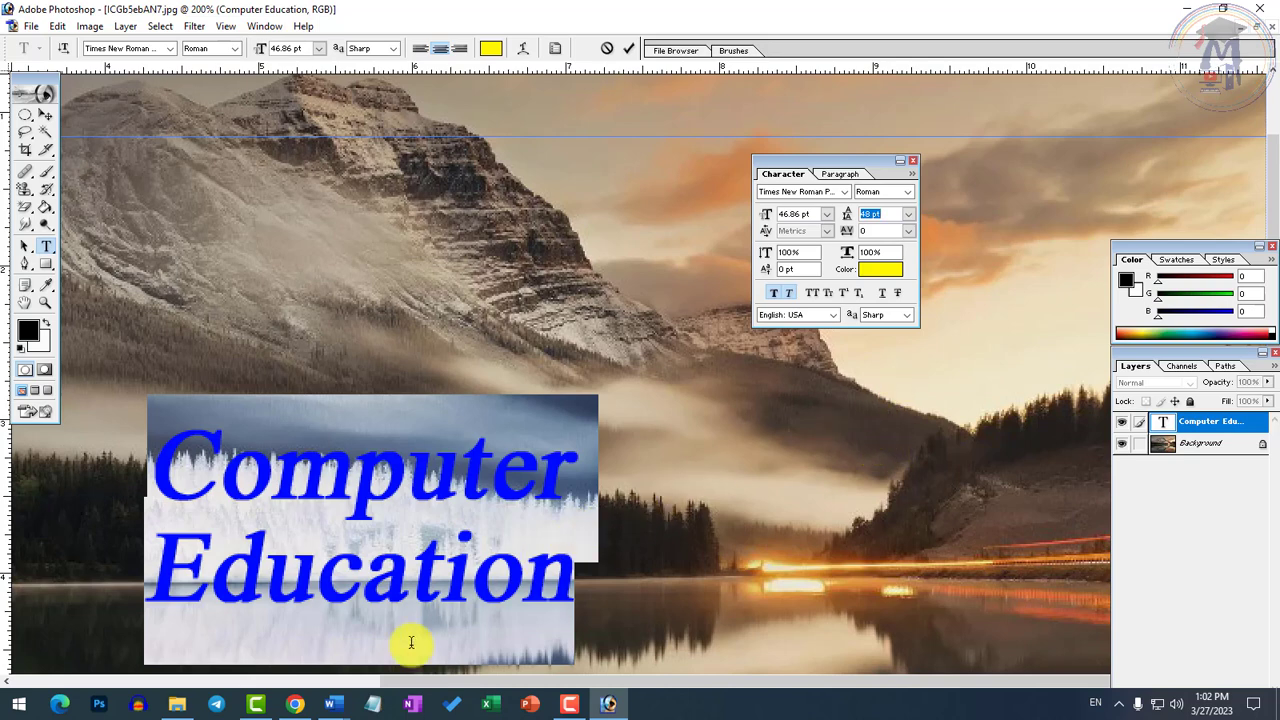
{"action": "left_click", "coordinate": [908, 213]}
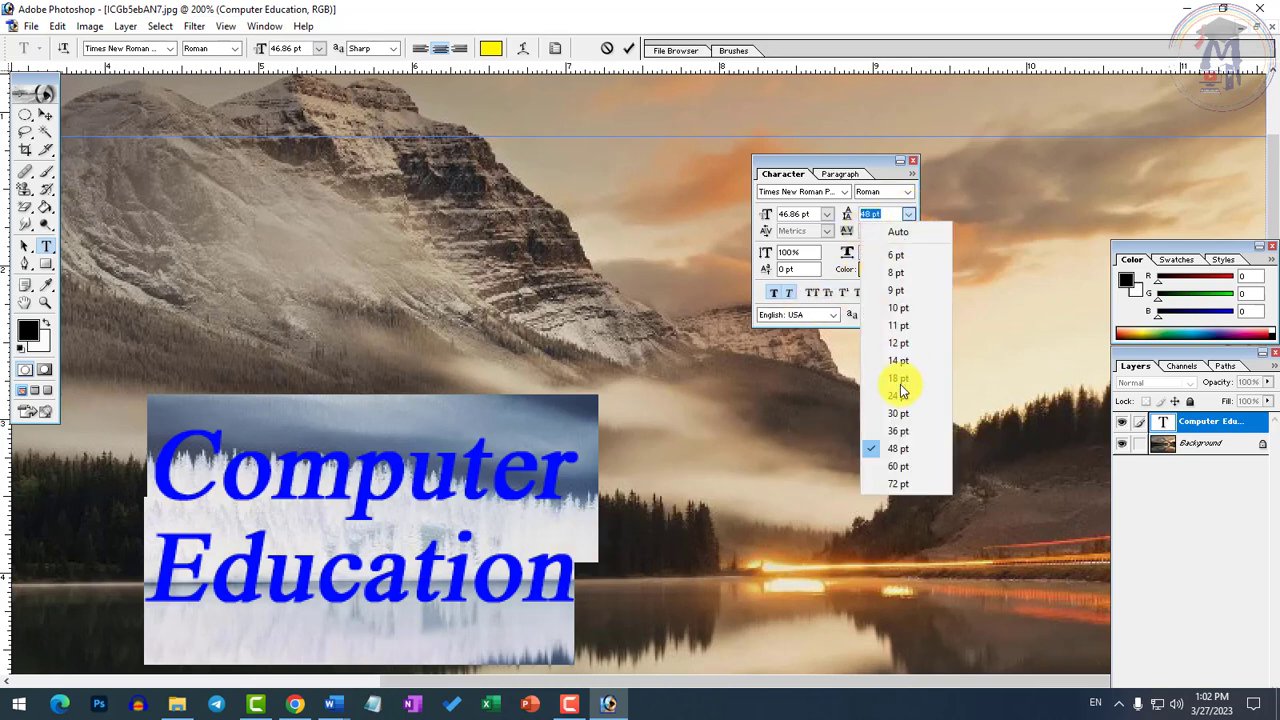
{"action": "left_click", "coordinate": [907, 214]}
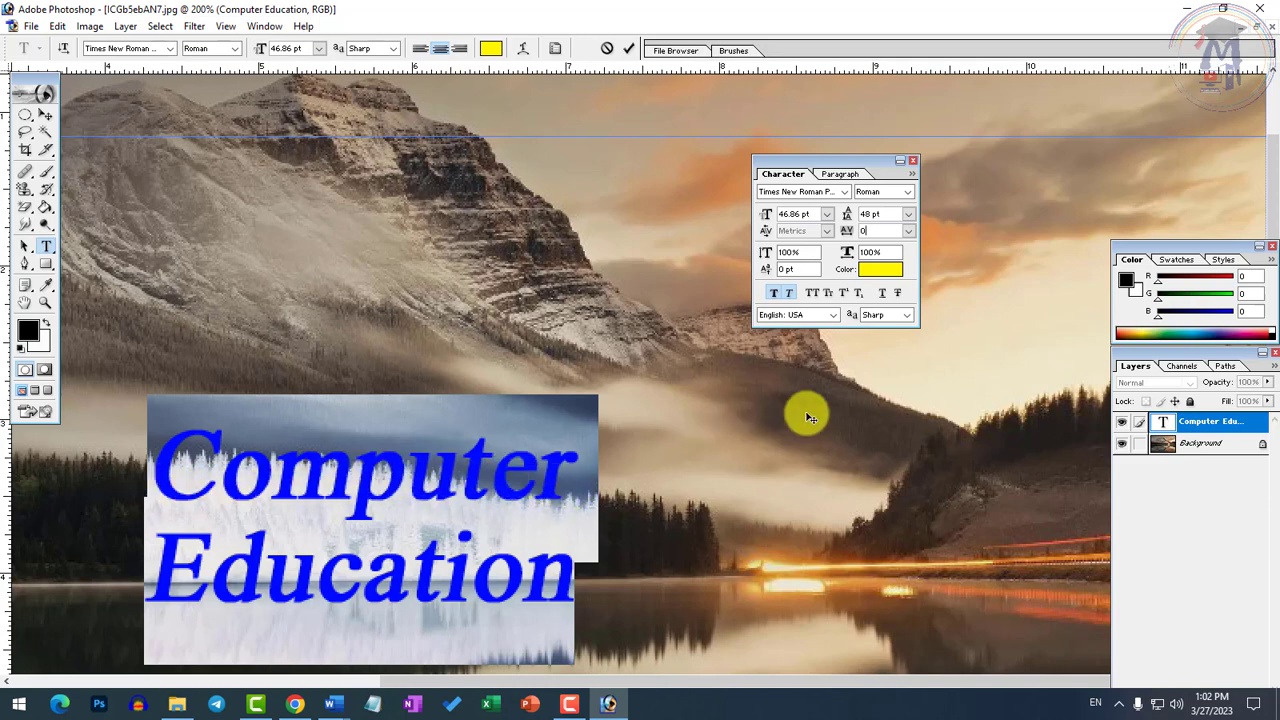
Try wider letter spacing on both text lines by raising the tracking to 160.
{"action": "scroll", "coordinate": [880, 231], "scroll_direction": "up", "scroll_amount": 6}
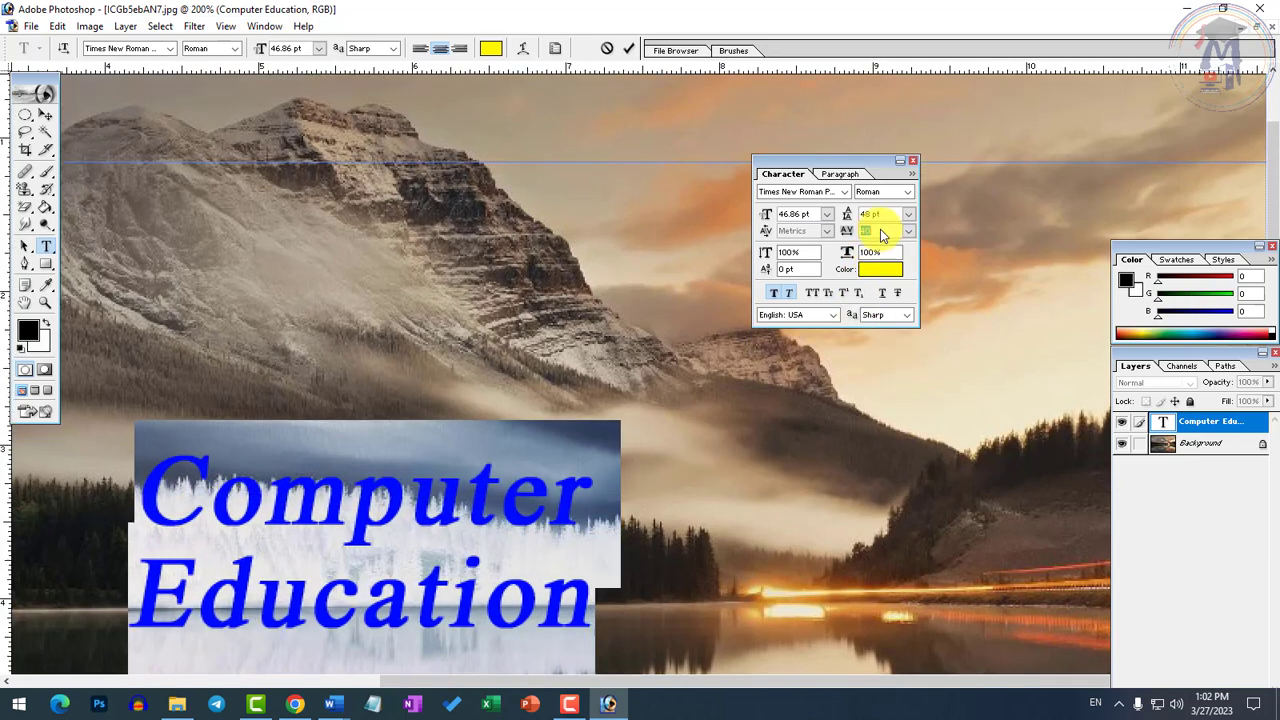
{"action": "scroll", "coordinate": [881, 229], "scroll_direction": "up", "scroll_amount": 2}
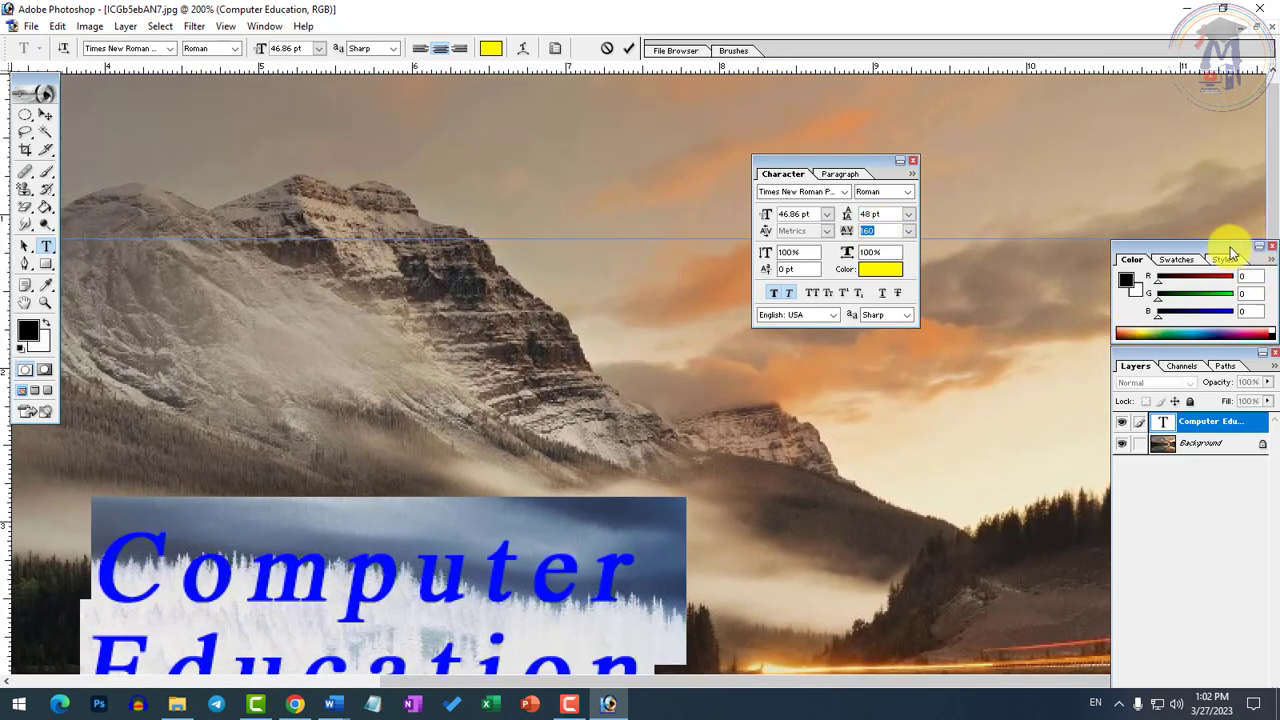
Move the Color and Layers palettes inward to uncover the vertical scrollbar and bring both text lines fully into view.
{"action": "left_click_drag", "start_coordinate": [1229, 245], "coordinate": [1174, 238]}
{"action": "left_click_drag", "start_coordinate": [1155, 363], "coordinate": [1095, 363]}
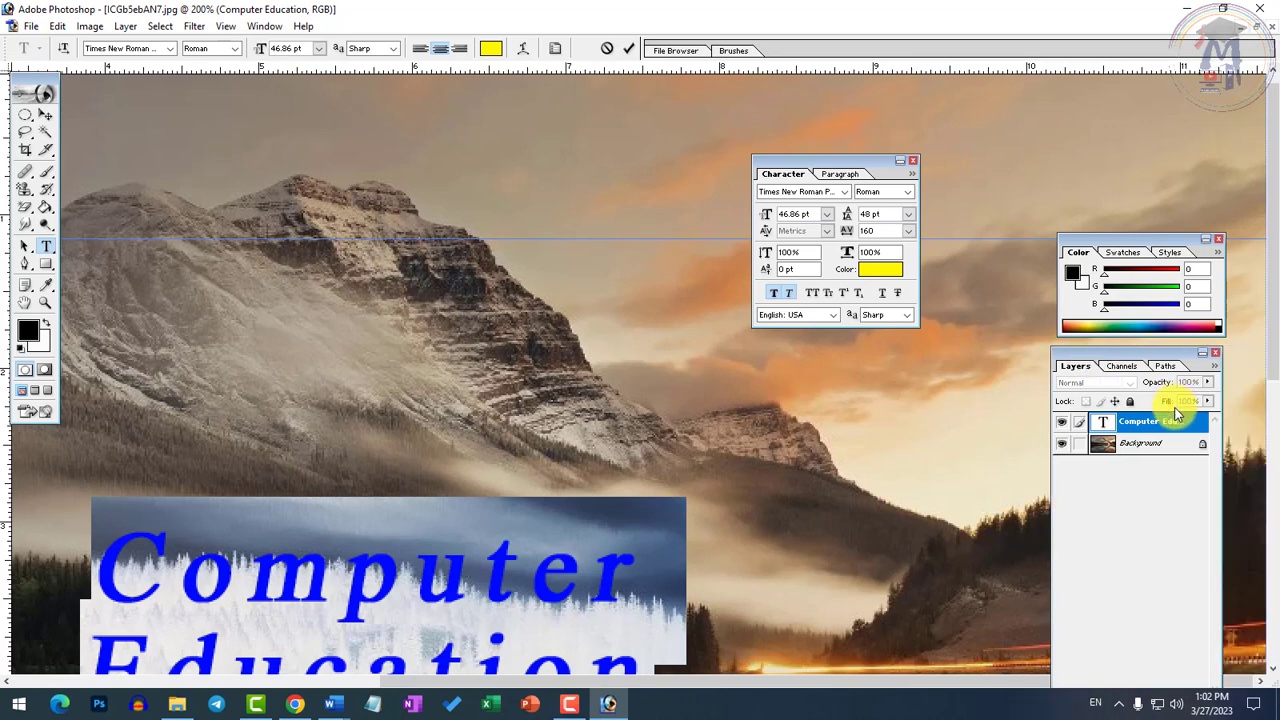
{"action": "left_click", "coordinate": [1274, 408]}
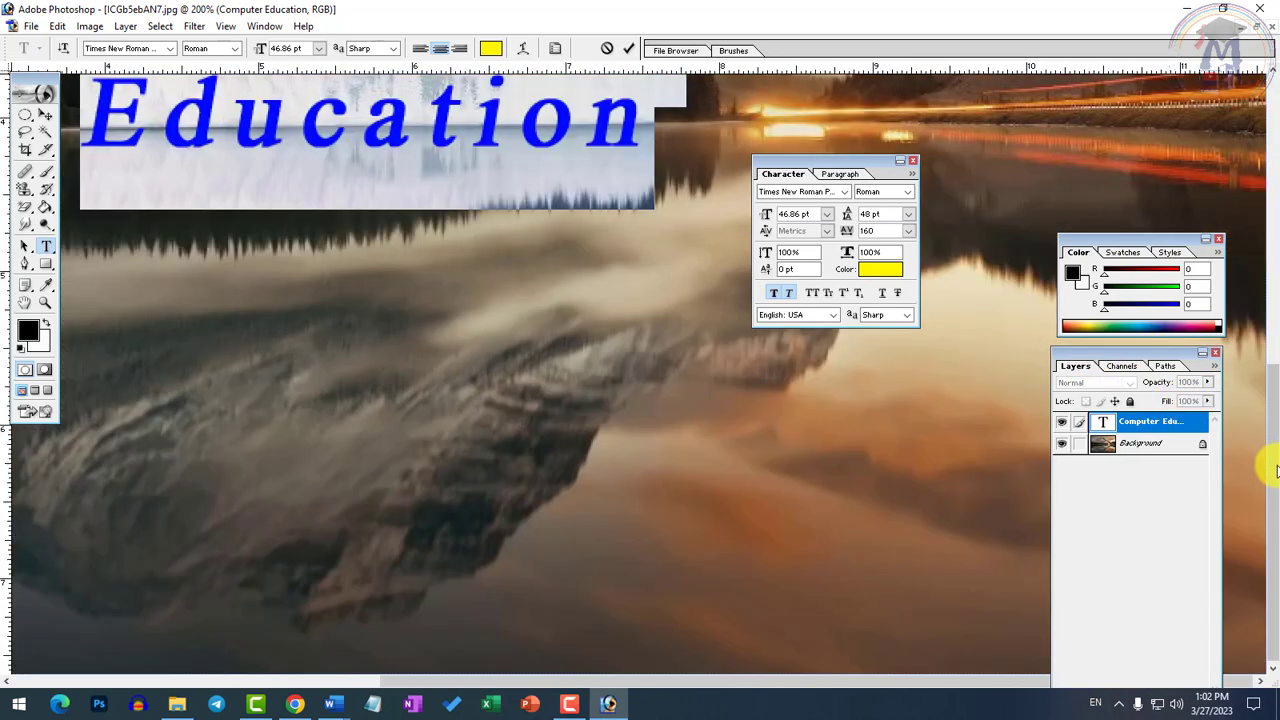
{"action": "scroll", "coordinate": [637, 228], "scroll_direction": "up", "scroll_amount": 2}
{"action": "scroll", "coordinate": [637, 255], "scroll_direction": "up", "scroll_amount": 3}
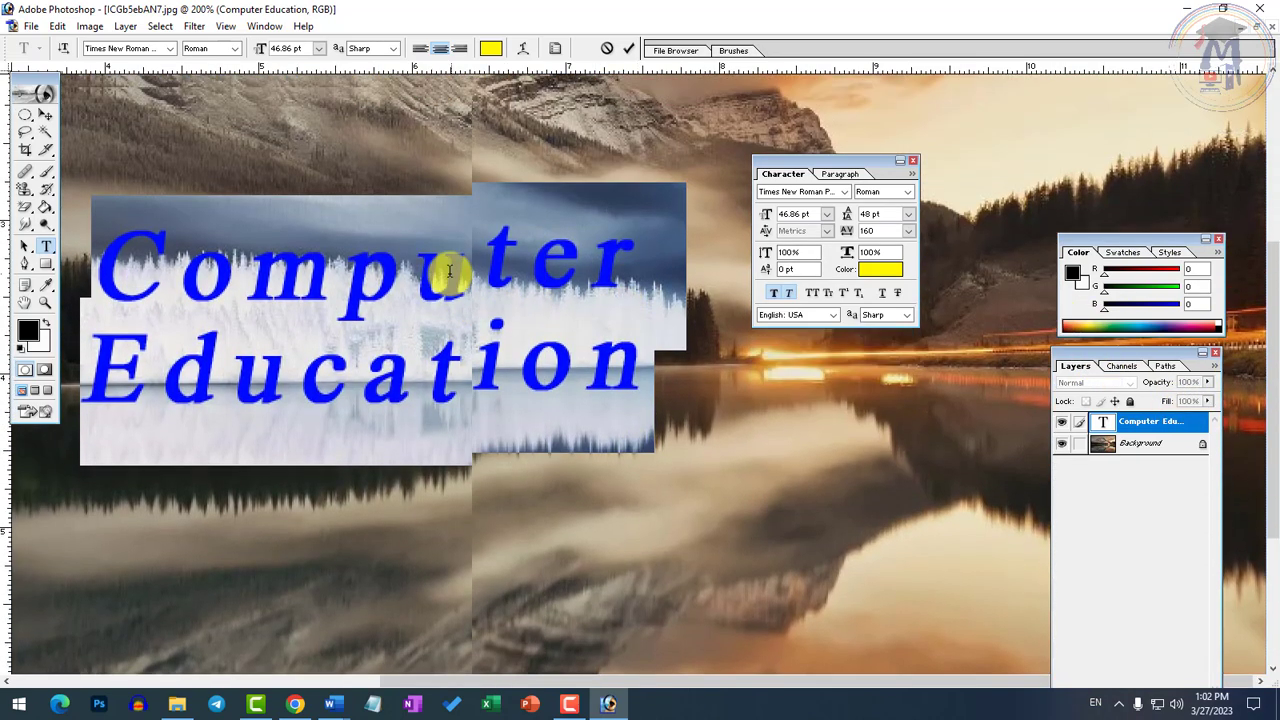
{"action": "scroll", "coordinate": [145, 322], "scroll_direction": "up", "scroll_amount": 1}
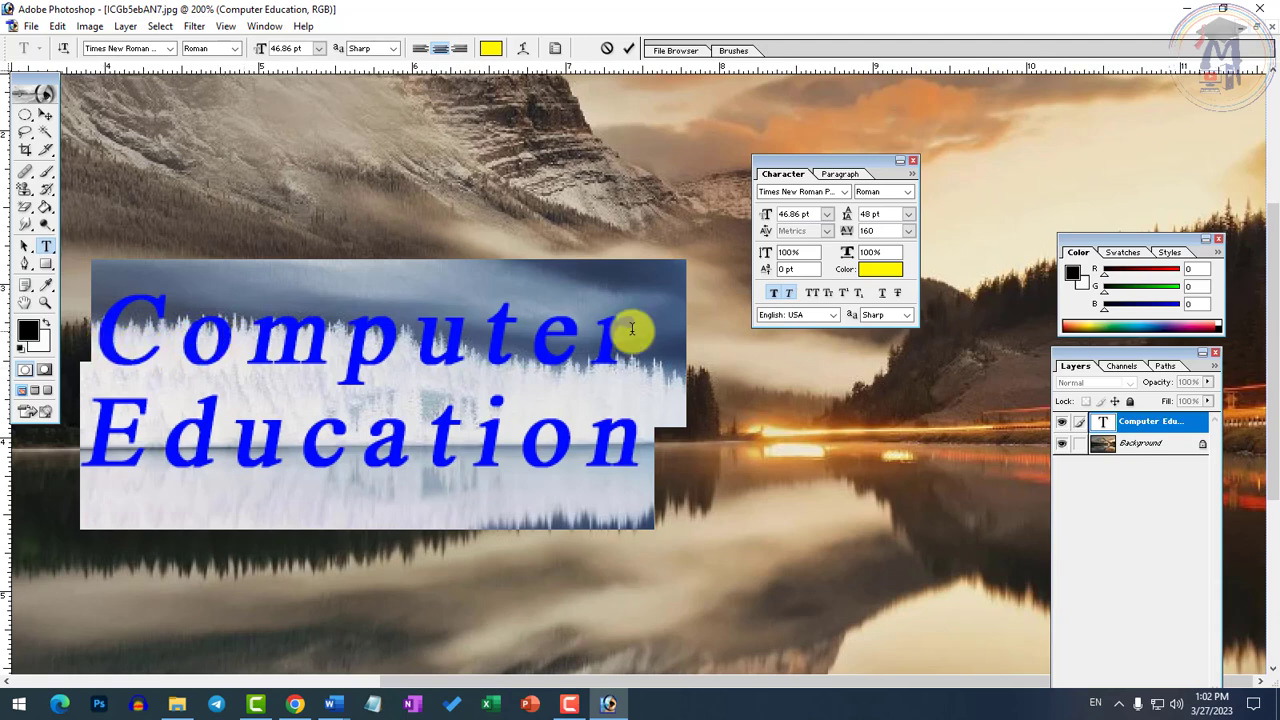
Reset the tracking of both text lines to 0 and try a tracking of 80.
{"action": "double_click", "coordinate": [887, 235]}
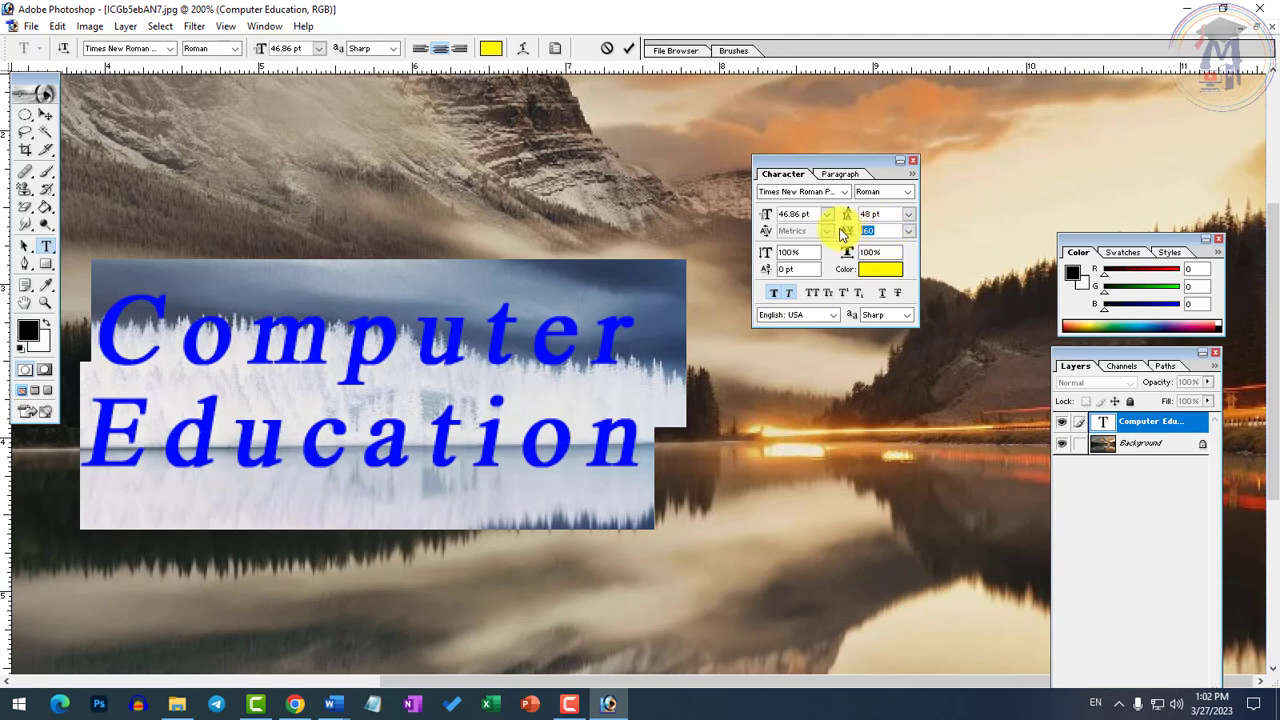
{"action": "type", "text": "0"}
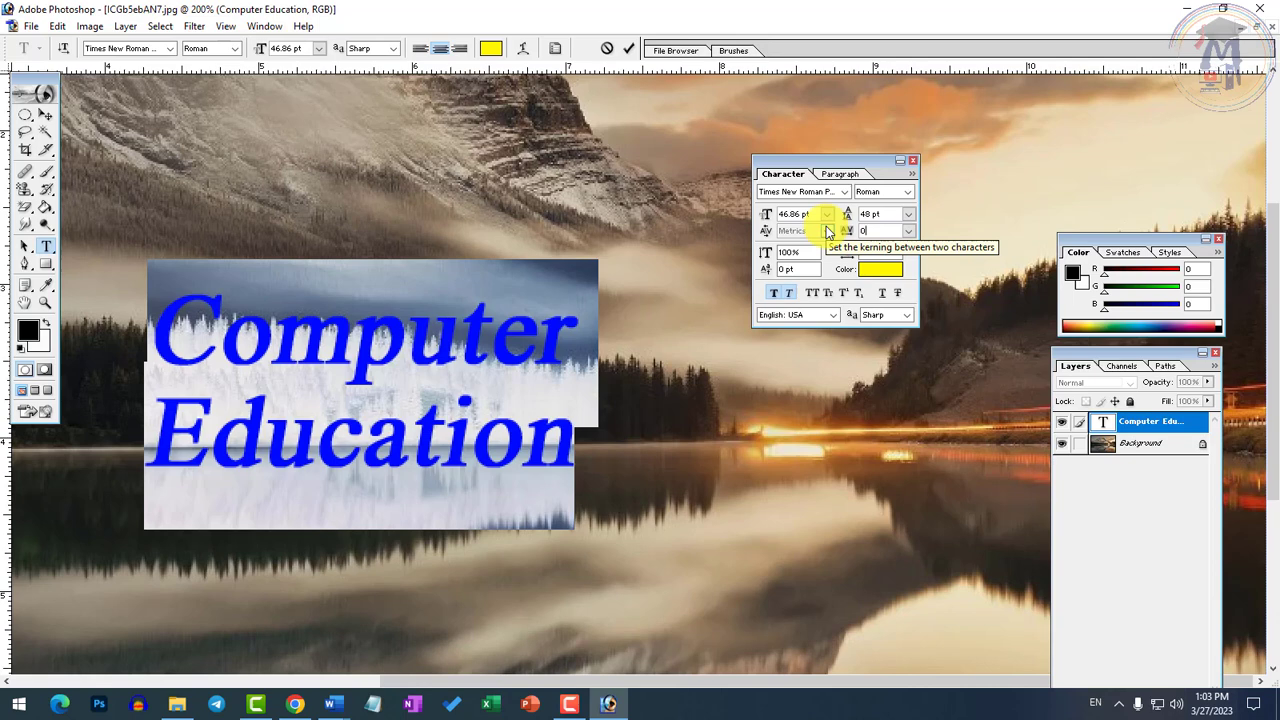
{"action": "type", "text": "8"}
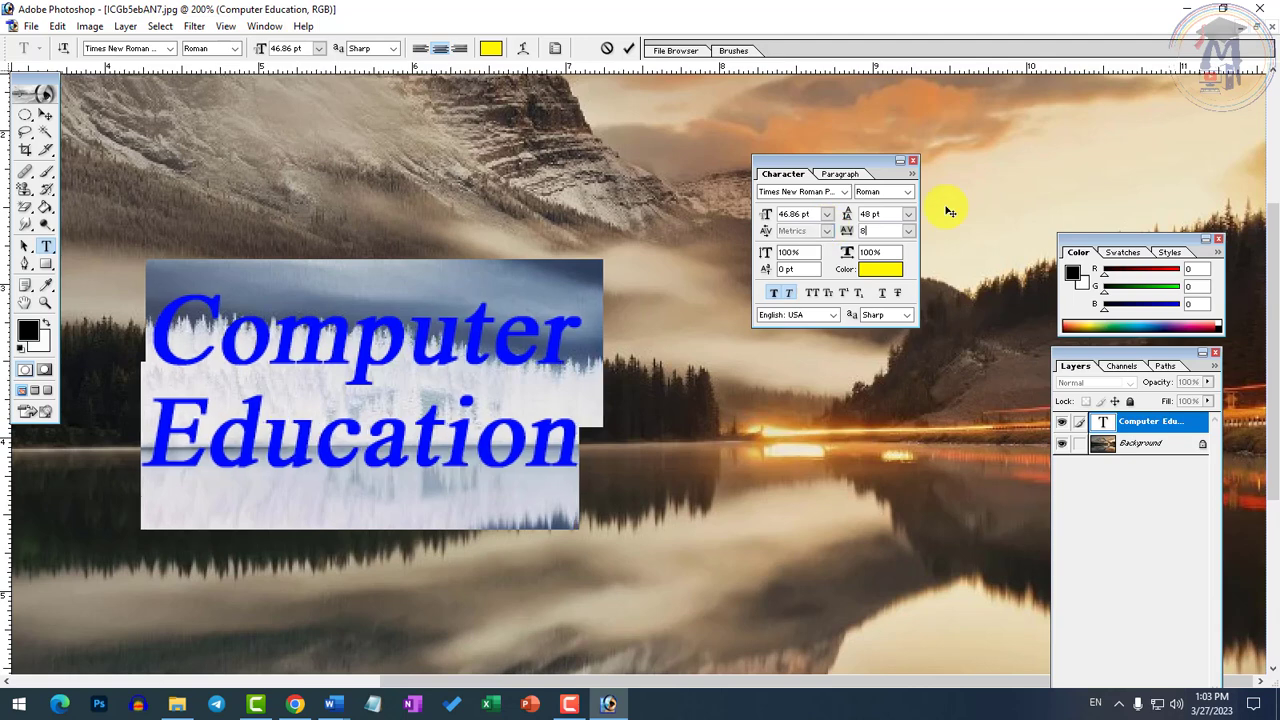
{"action": "type", "text": "0"}
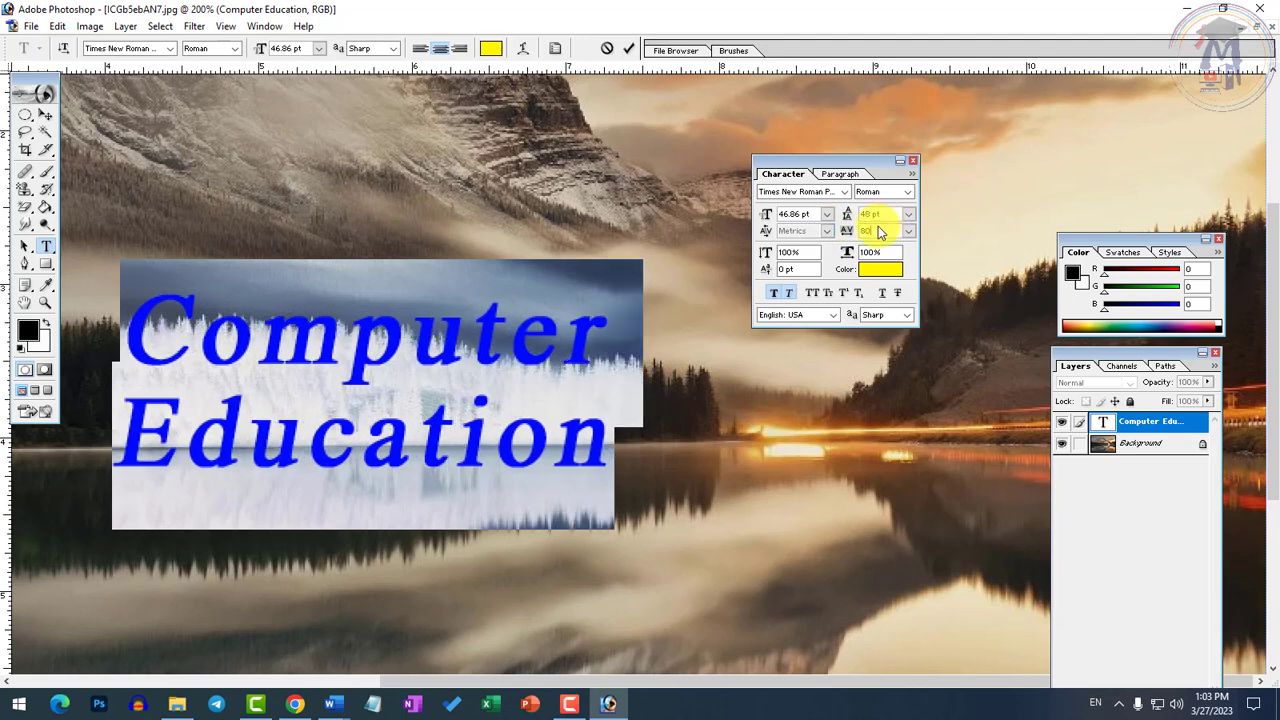
Try negative tracking of -20 and -50 on both text lines and restore it to 0.
{"action": "left_click_drag", "start_coordinate": [880, 231], "coordinate": [845, 232]}
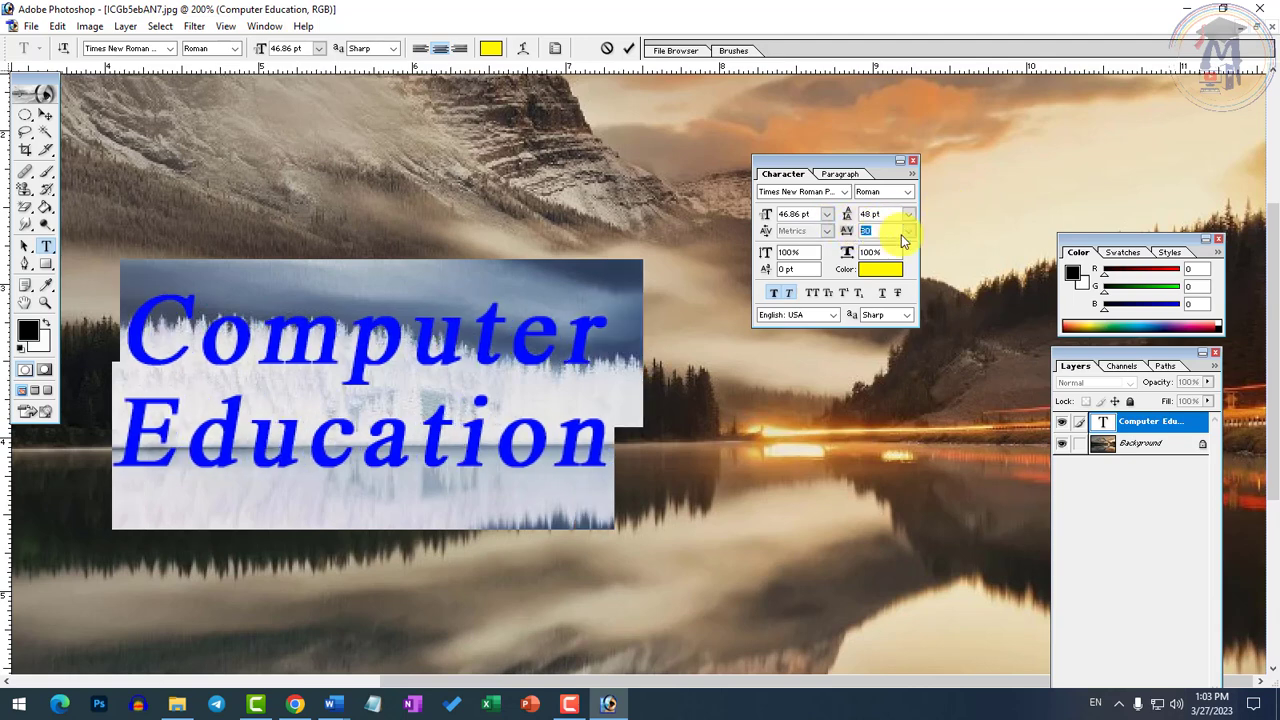
{"action": "type", "text": "-"}
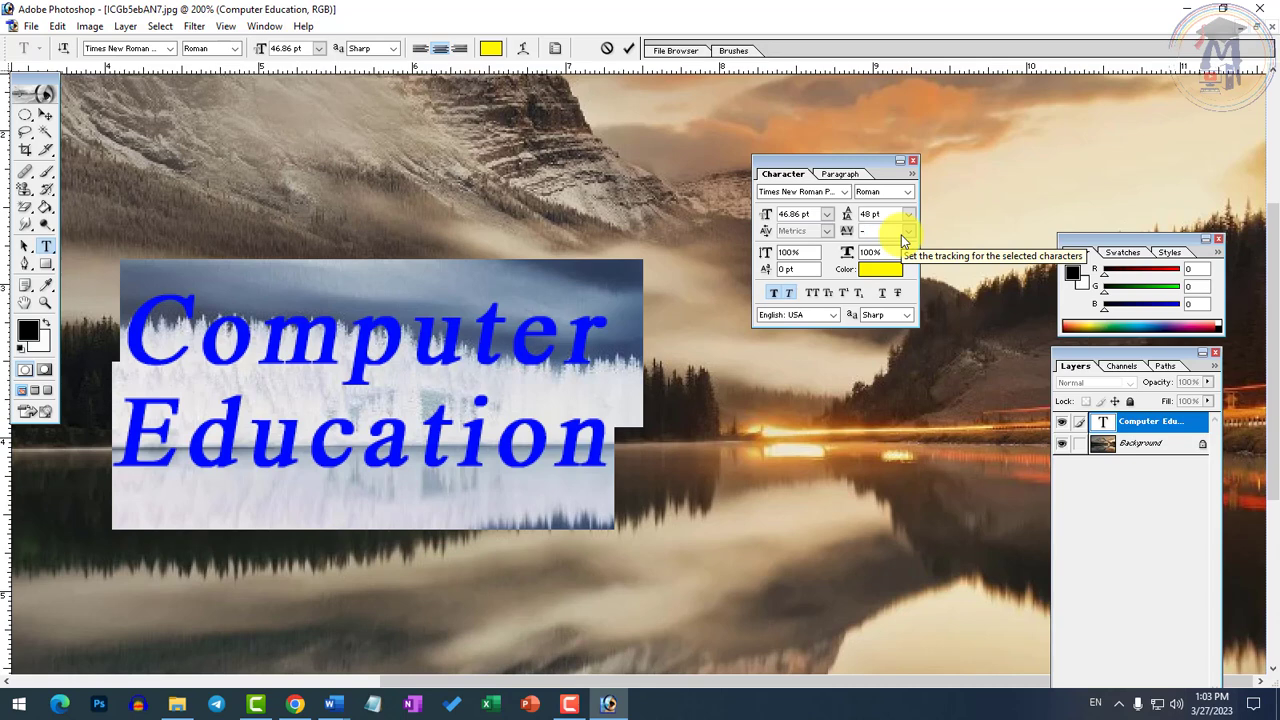
{"action": "type", "text": "10"}
{"action": "key", "text": "BackSpace"}
{"action": "key", "text": "BackSpace"}
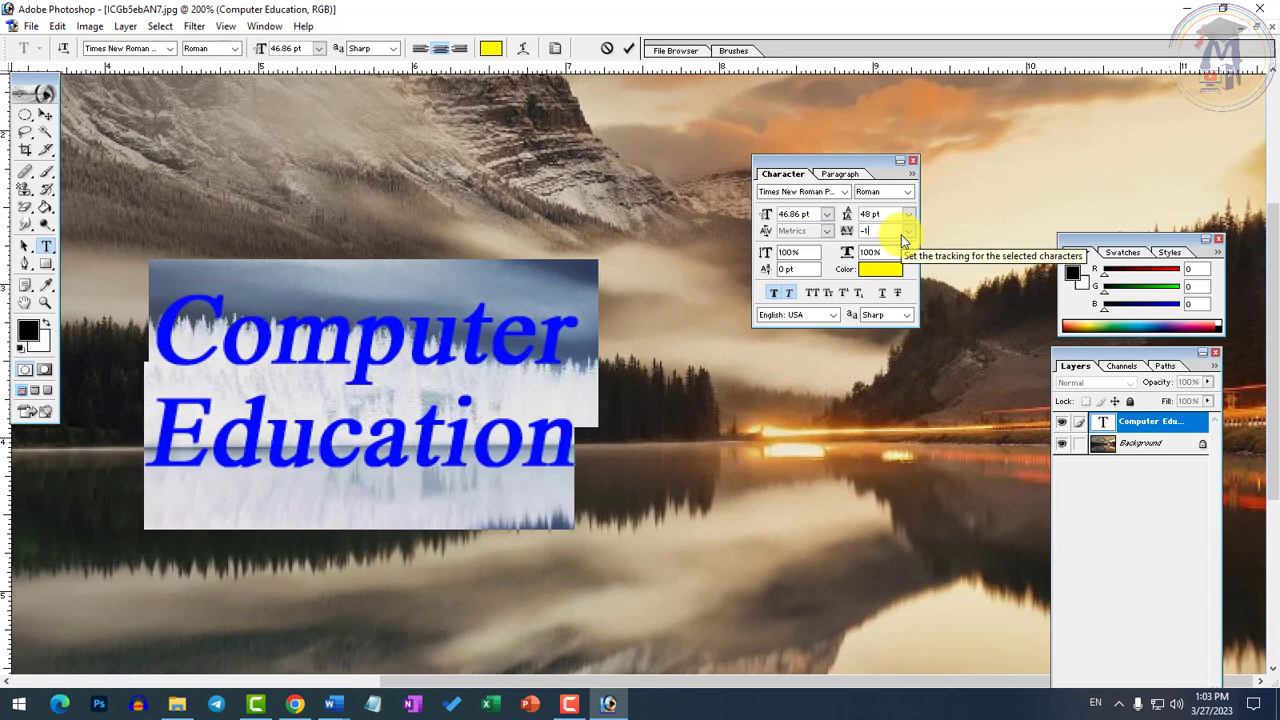
{"action": "type", "text": "20"}
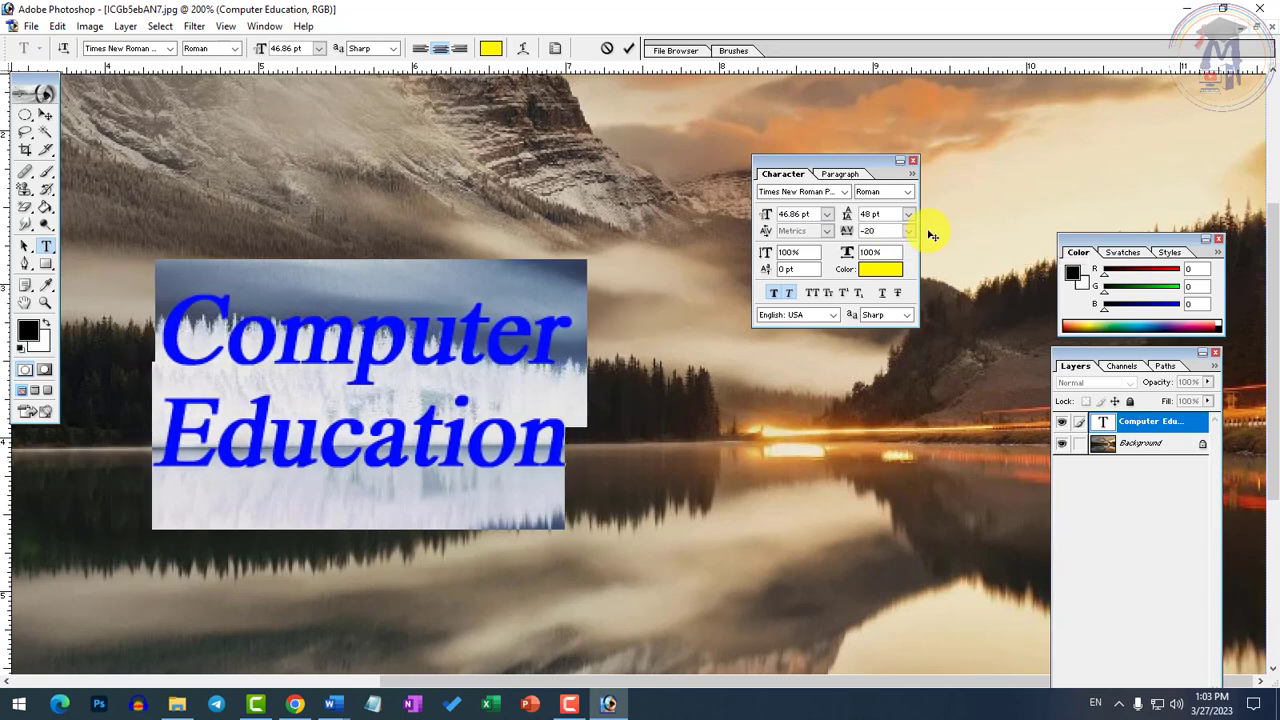
{"action": "key", "text": "BackSpace"}
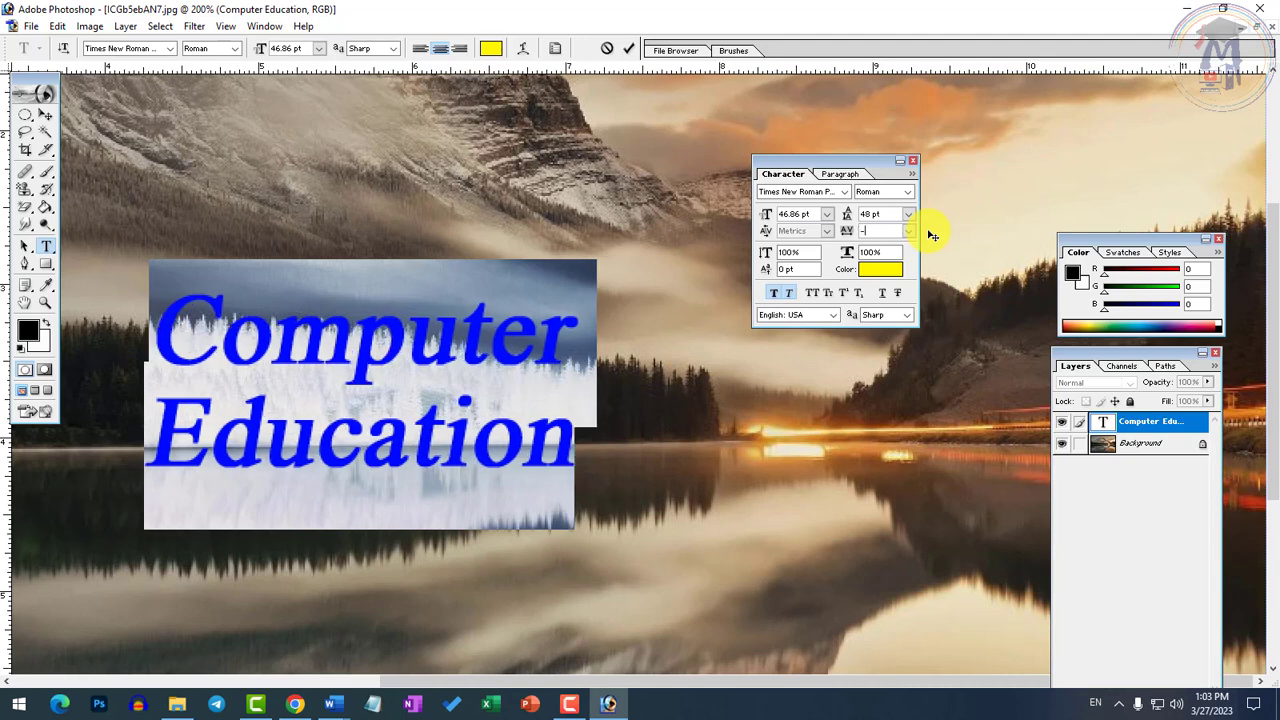
{"action": "type", "text": "50"}
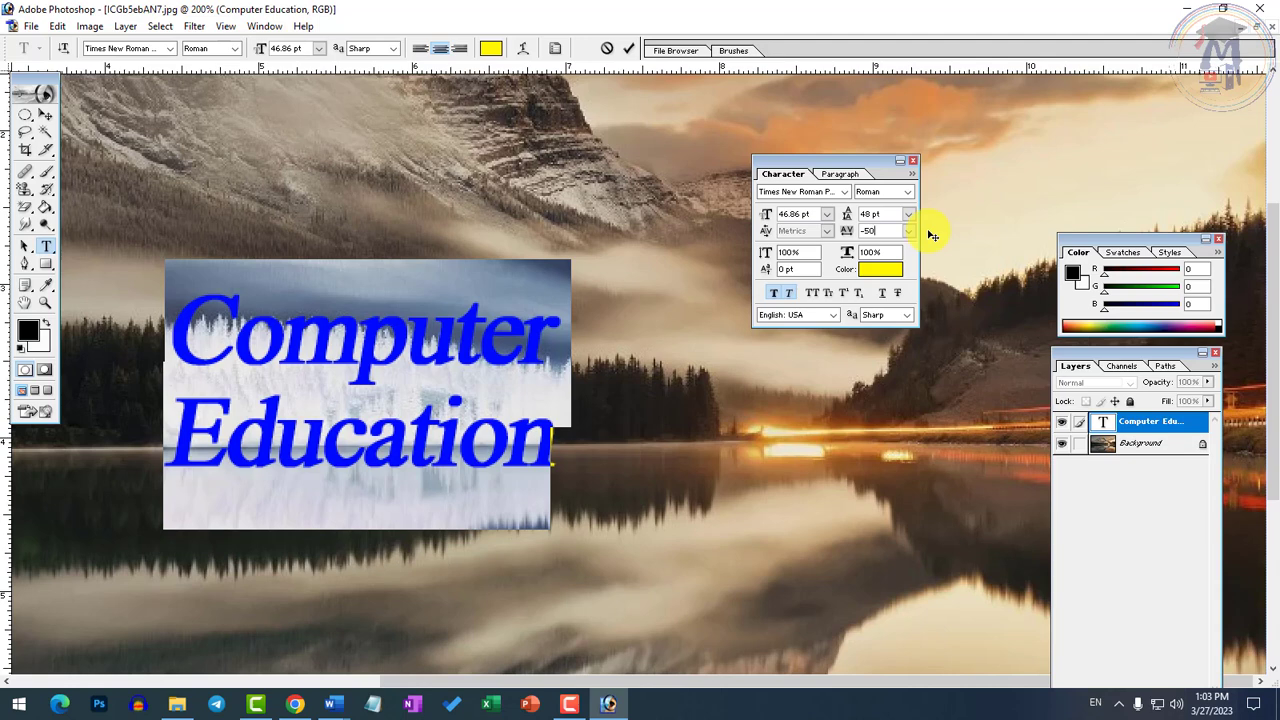
{"action": "key", "text": "BackSpace"}
{"action": "type", "text": "0"}
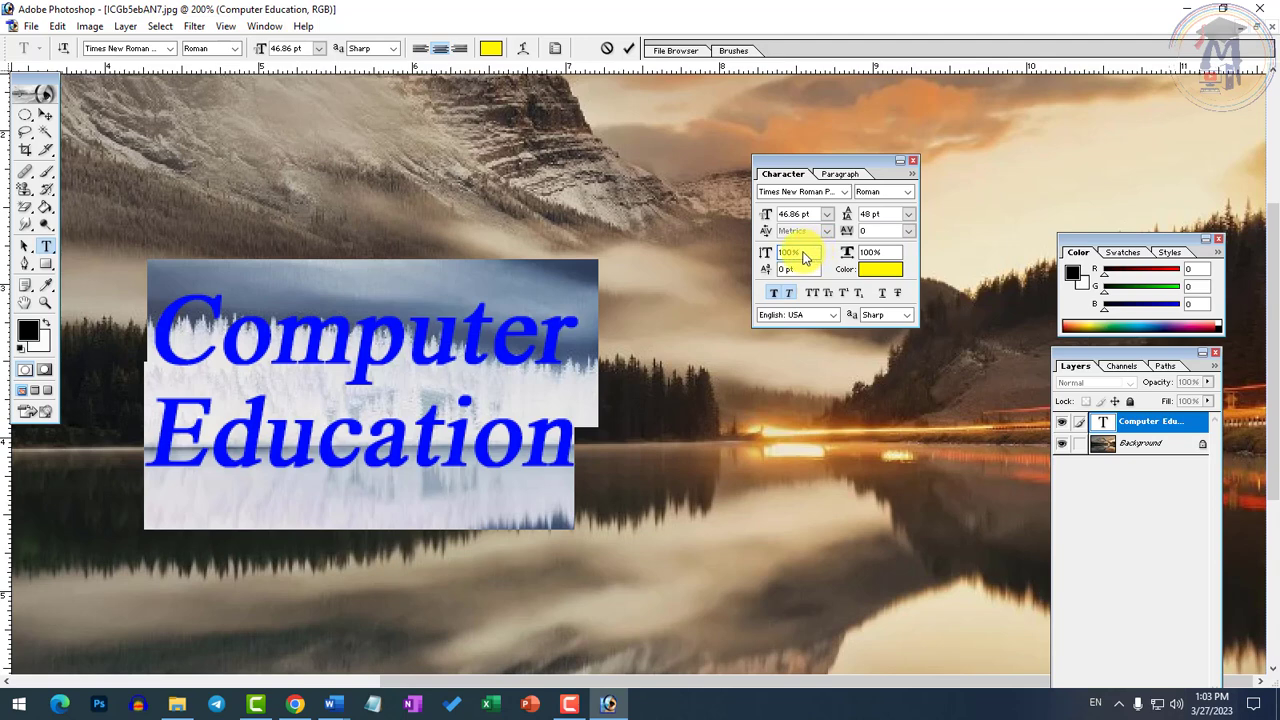
Try vertical scales of 104%, 150% and 1000% on both text lines and restore it to 100%.
{"action": "left_click_drag", "start_coordinate": [810, 253], "coordinate": [772, 258]}
{"action": "type", "text": "103"}
{"action": "key", "text": "Return"}
{"action": "key", "text": "Up"}
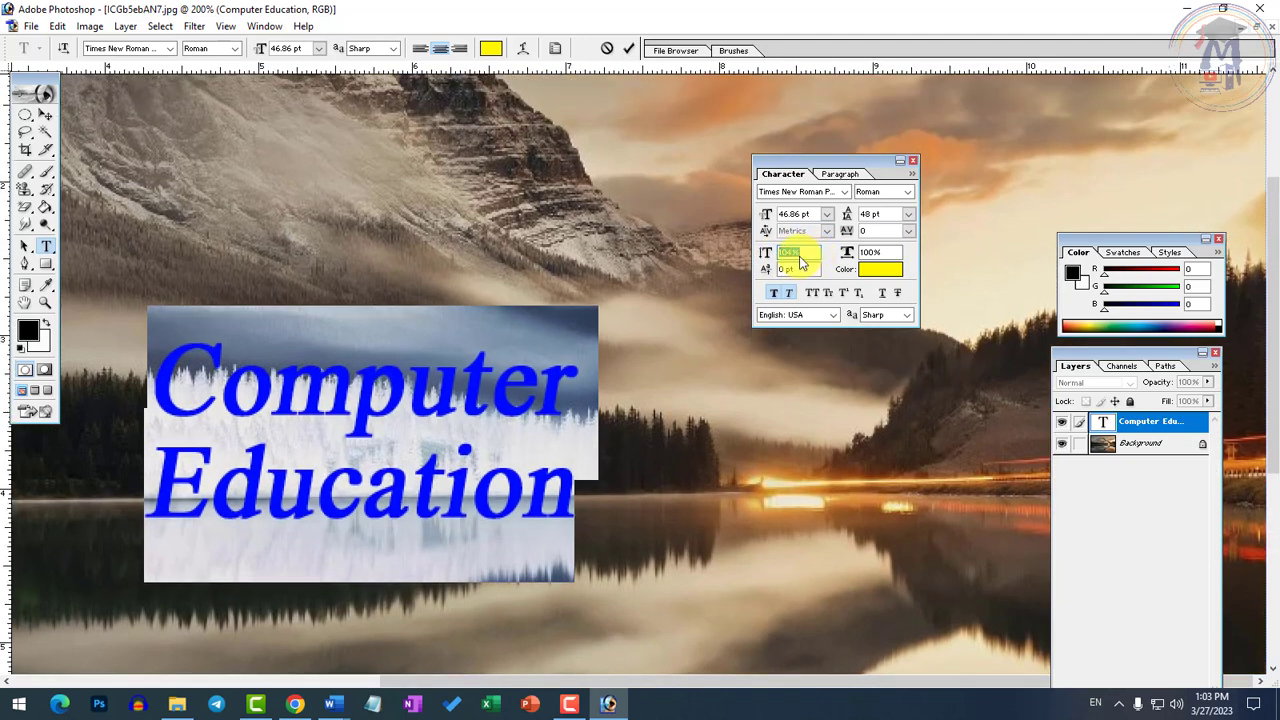
{"action": "type", "text": "150"}
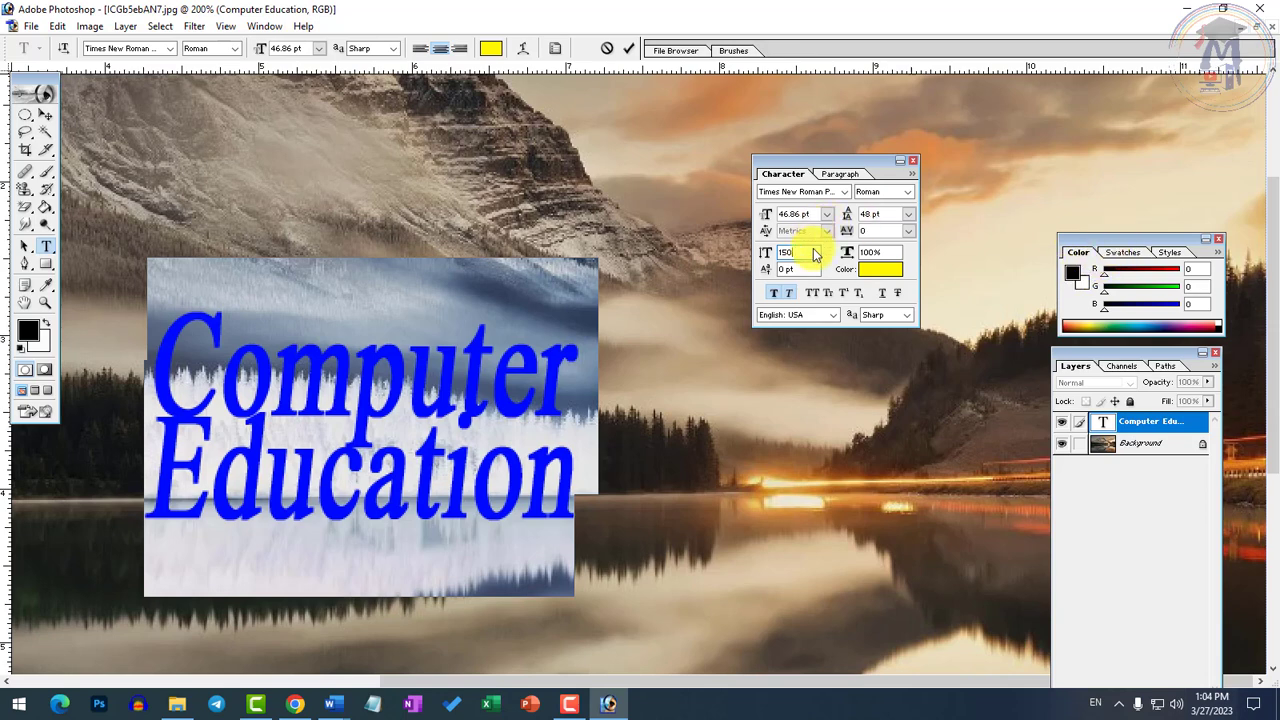
{"action": "left_click_drag", "start_coordinate": [808, 252], "coordinate": [745, 259]}
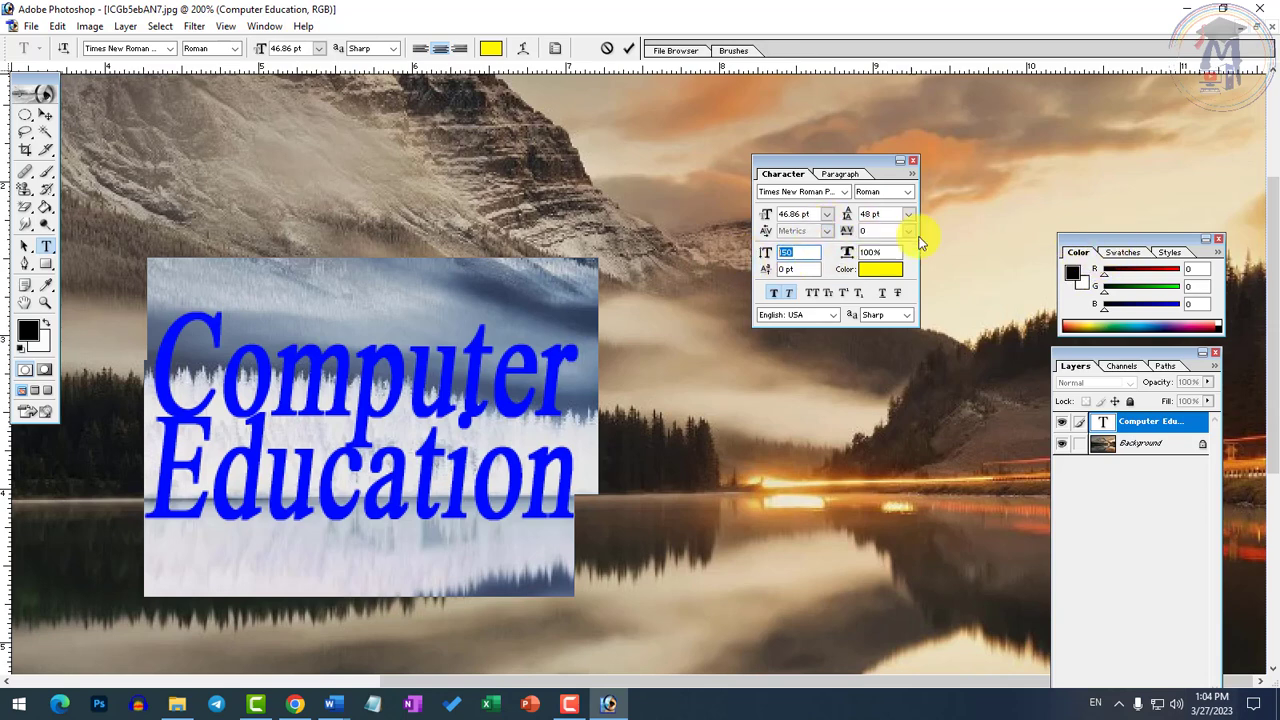
{"action": "type", "text": "1000"}
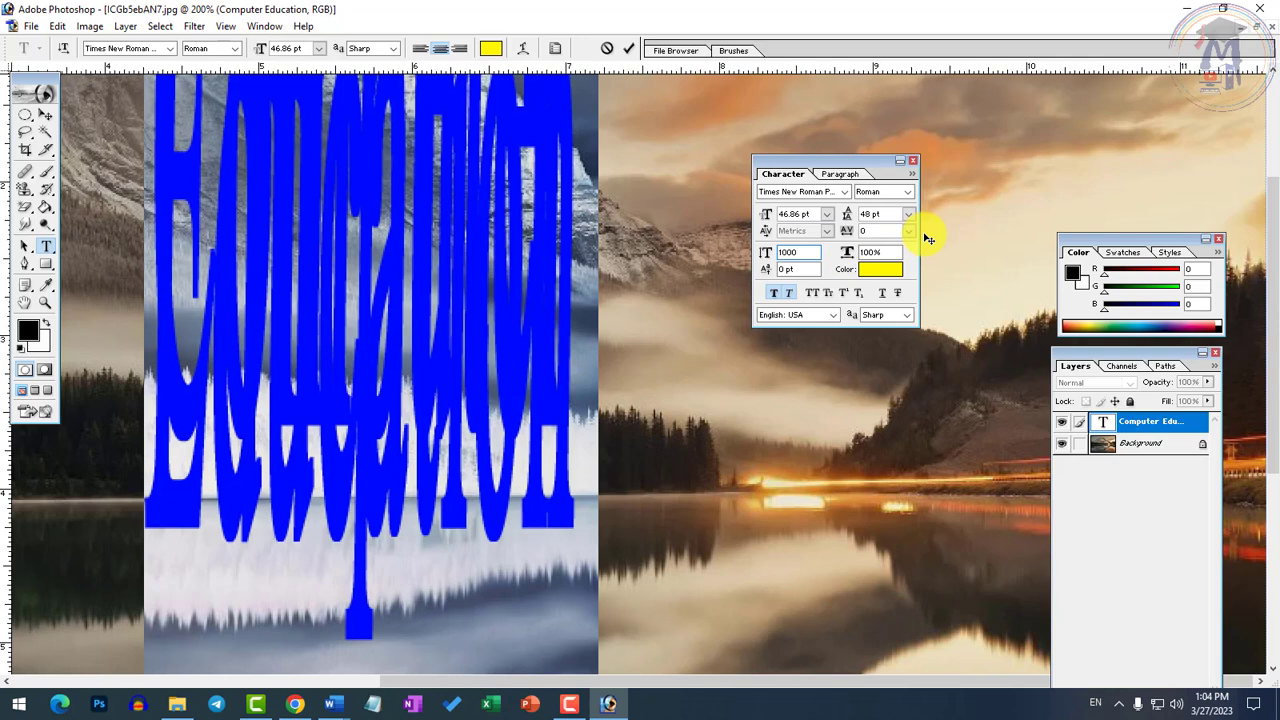
{"action": "key", "text": "BackSpace"}
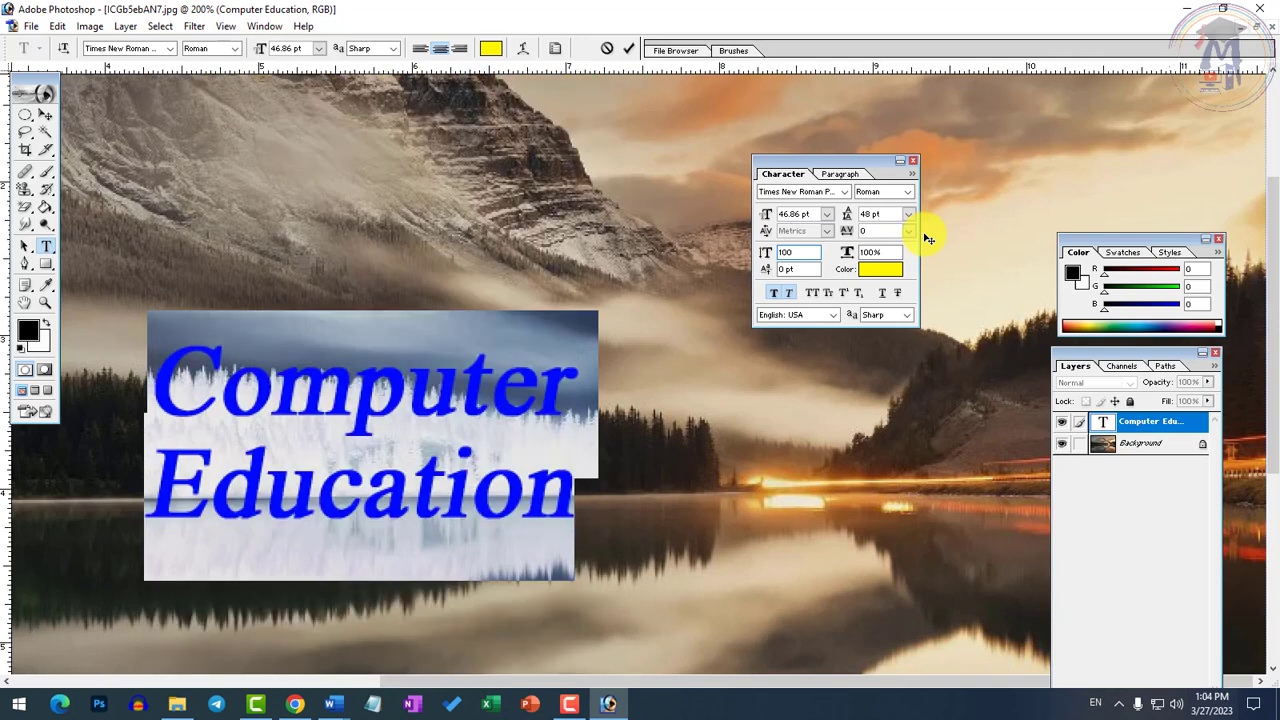
Try a baseline shift of 15 pt on both text lines and undo it.
{"action": "left_click", "coordinate": [778, 269]}
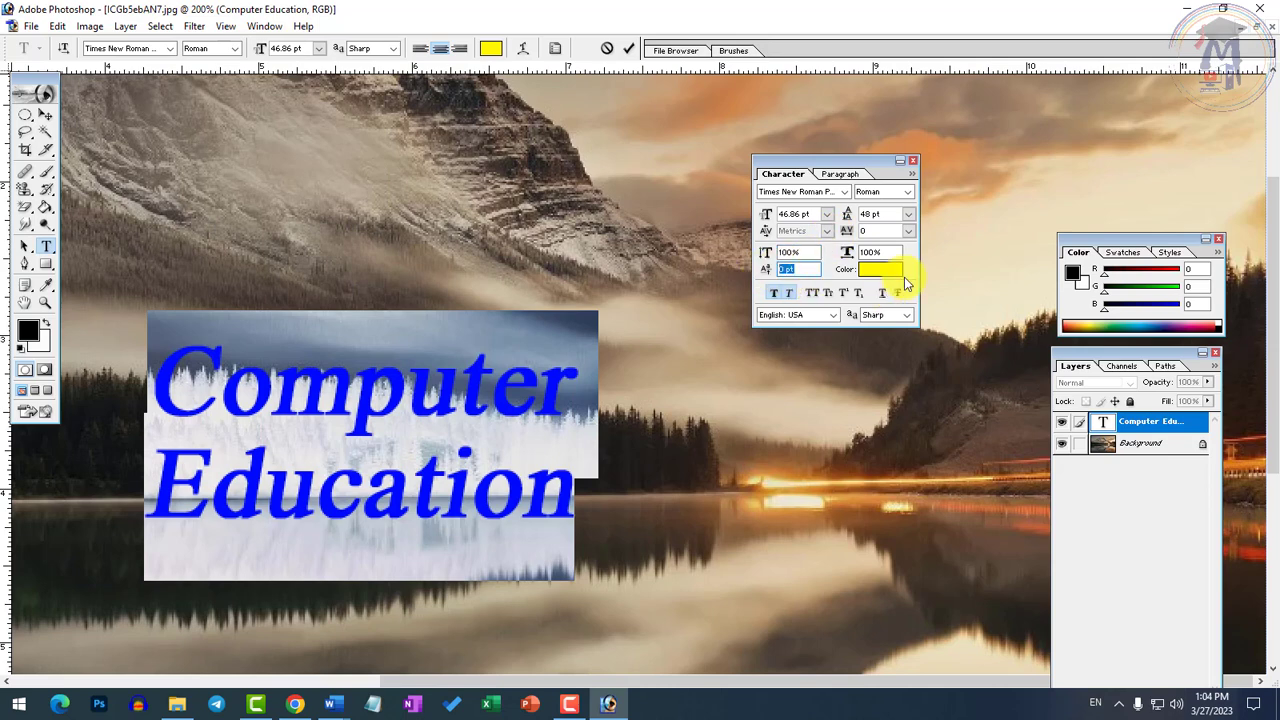
{"action": "type", "text": "15"}
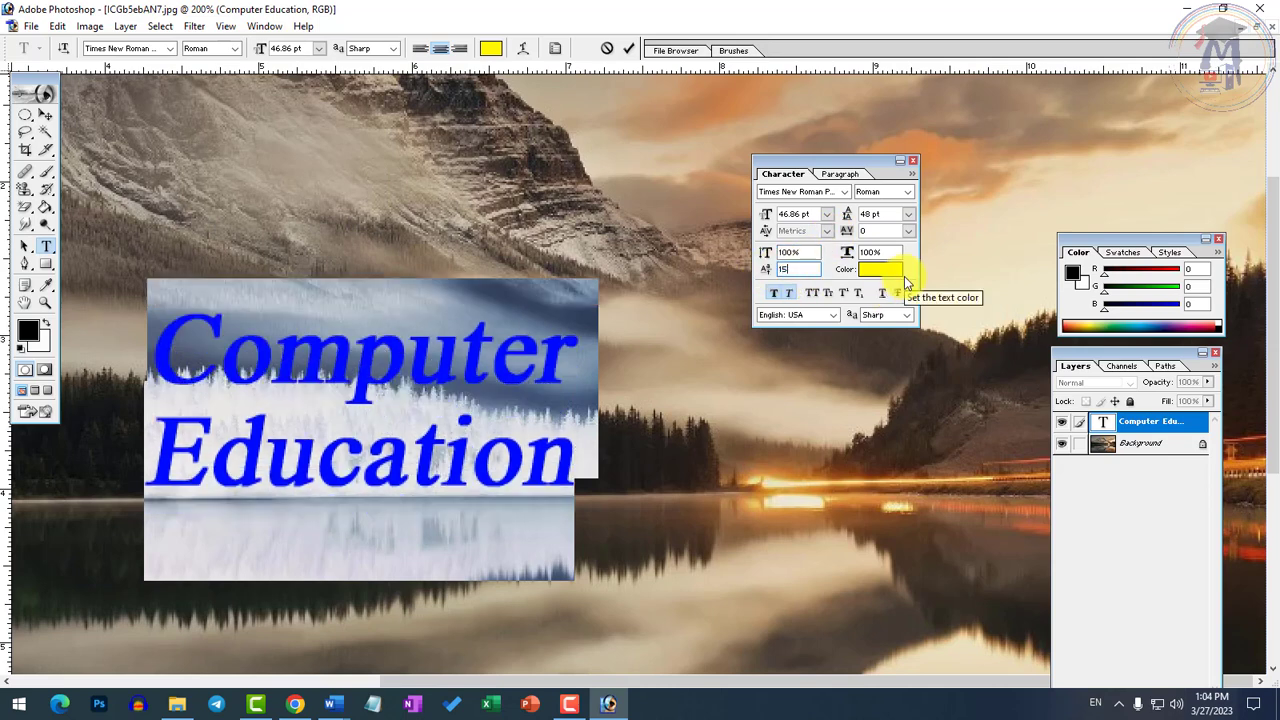
{"action": "key", "text": "ctrl+z"}
Add a 2 directly after the word Computer, try it as subscript and format it as superscript.
{"action": "left_click", "coordinate": [613, 408]}
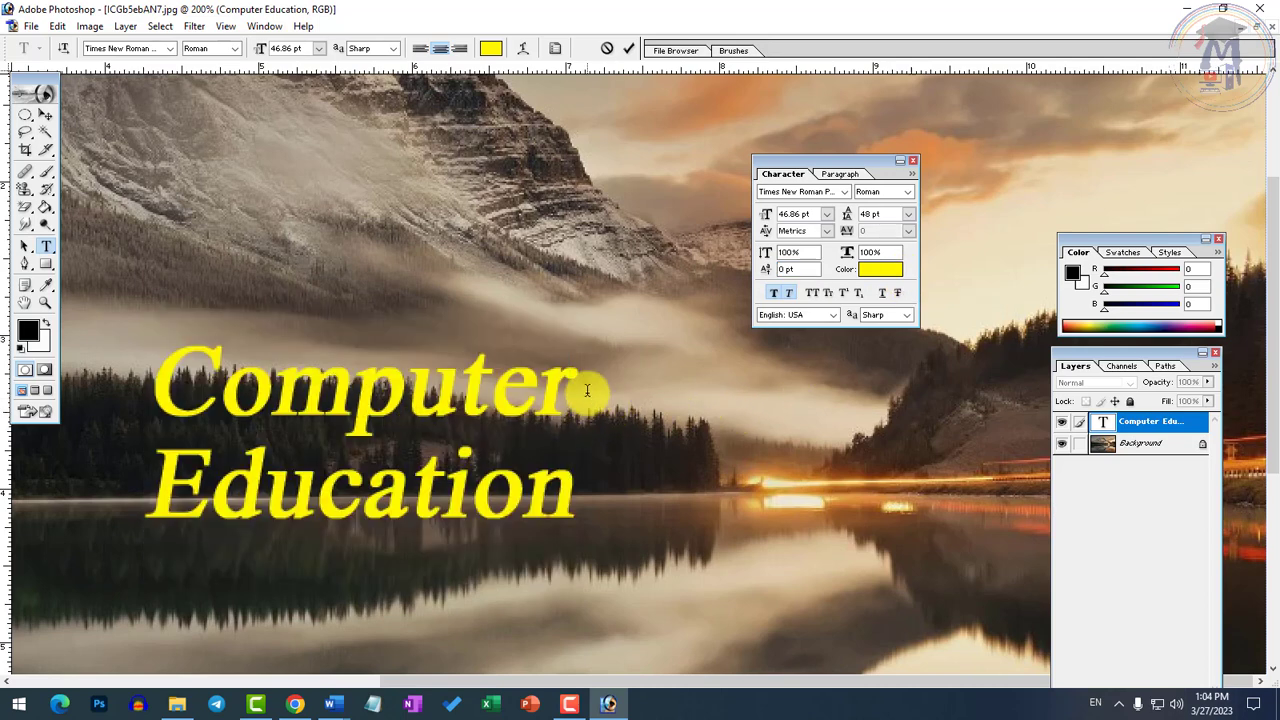
{"action": "type", "text": "2"}
{"action": "key", "text": "shift+Left"}
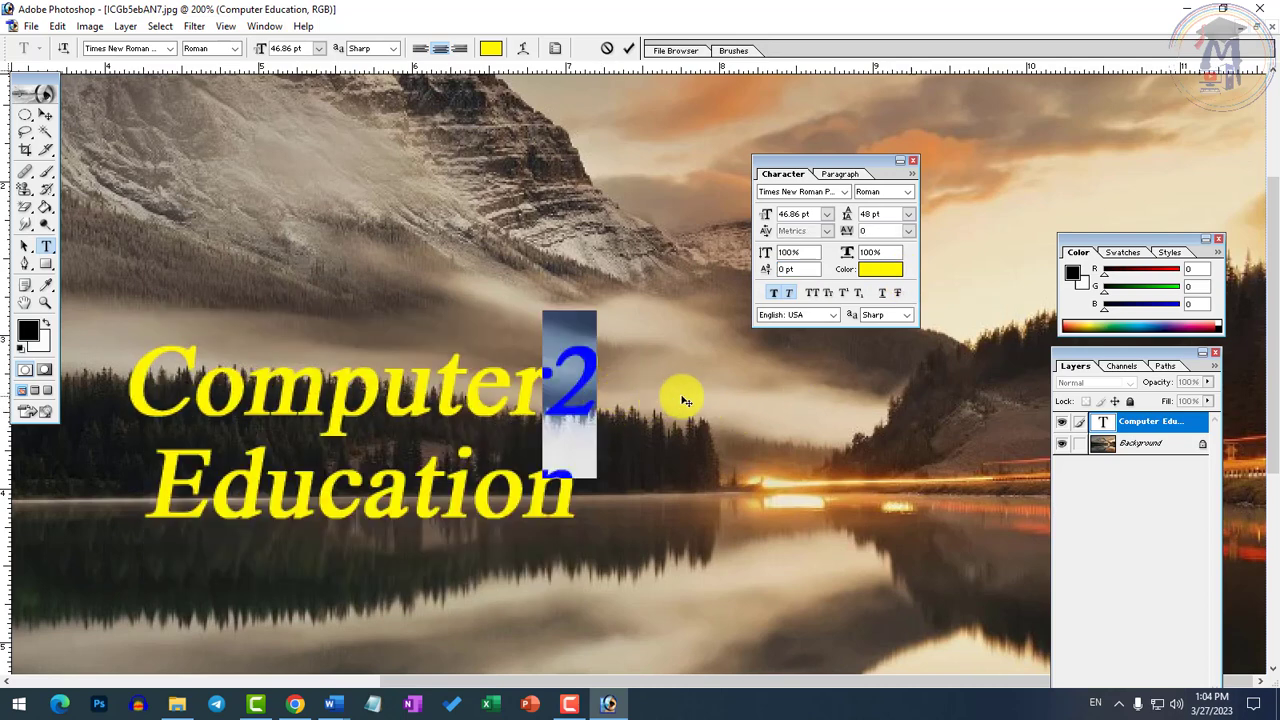
{"action": "left_click", "coordinate": [845, 295]}
{"action": "left_click", "coordinate": [857, 296]}
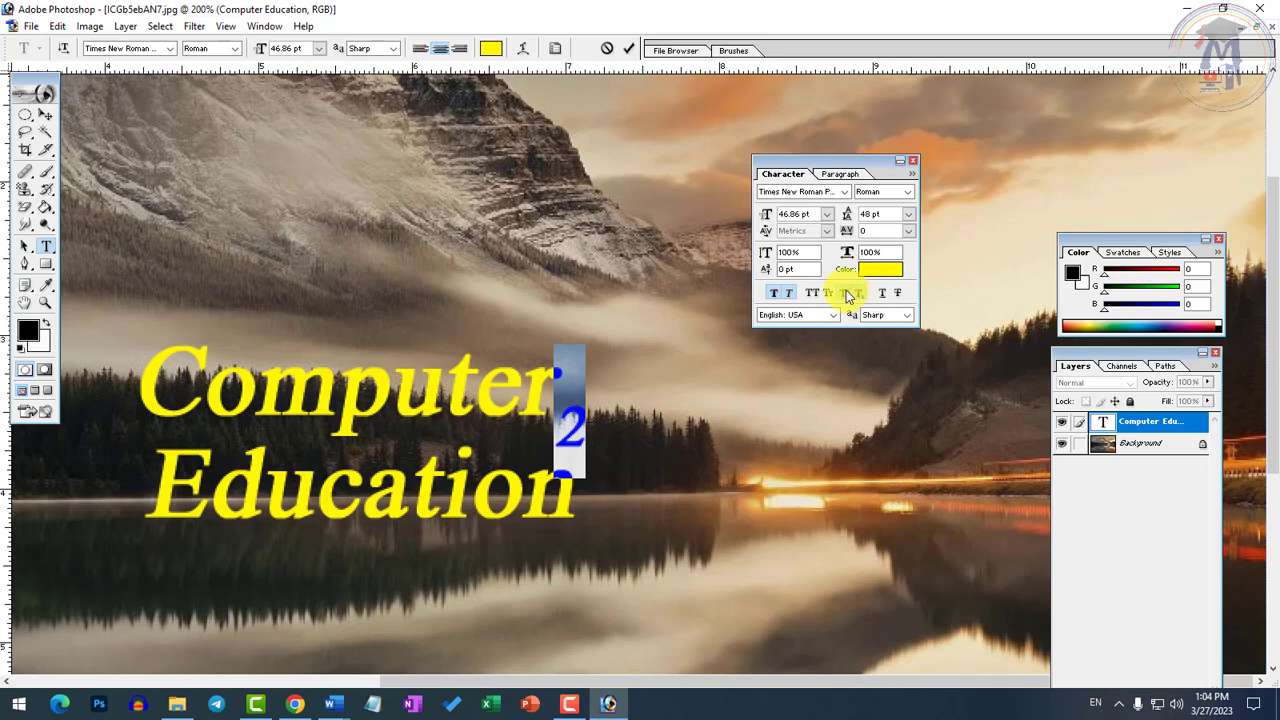
{"action": "left_click", "coordinate": [845, 294]}
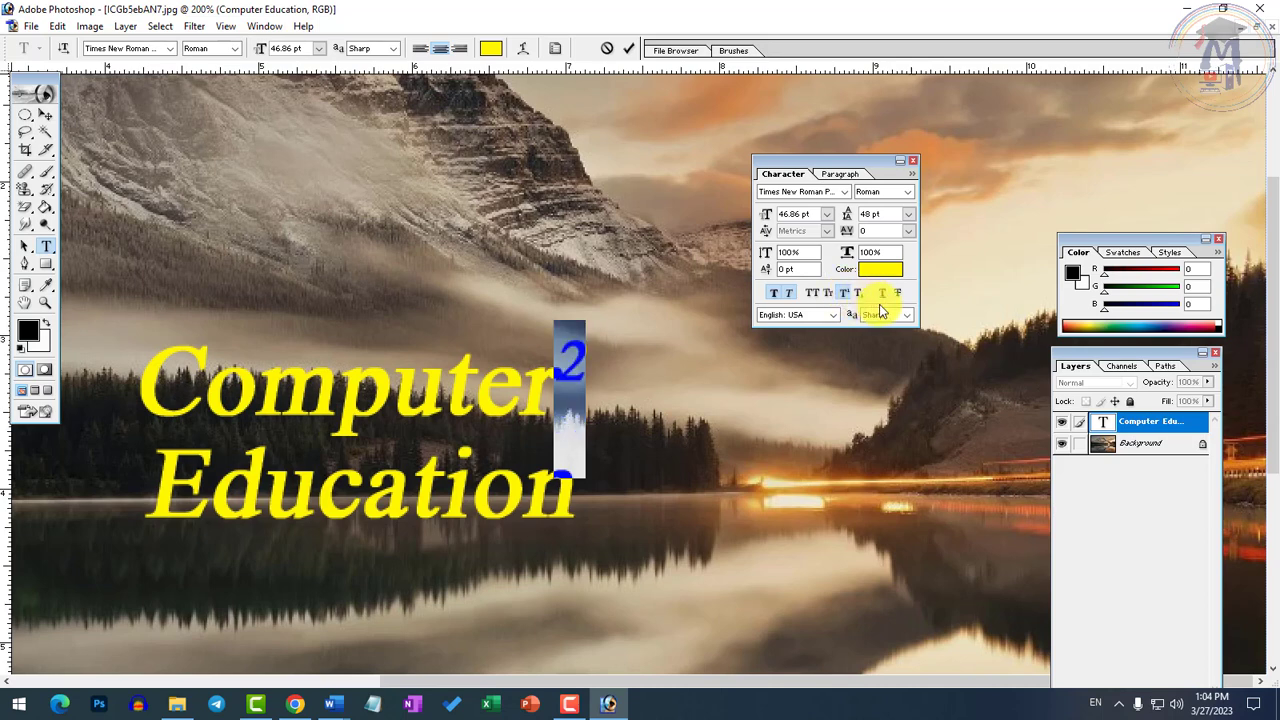
Try baseline shifts of 15, 5 and 3 pt on the superscript 2 after Computer.
{"action": "left_click", "coordinate": [580, 368]}
{"action": "left_click_drag", "start_coordinate": [580, 368], "coordinate": [571, 366]}
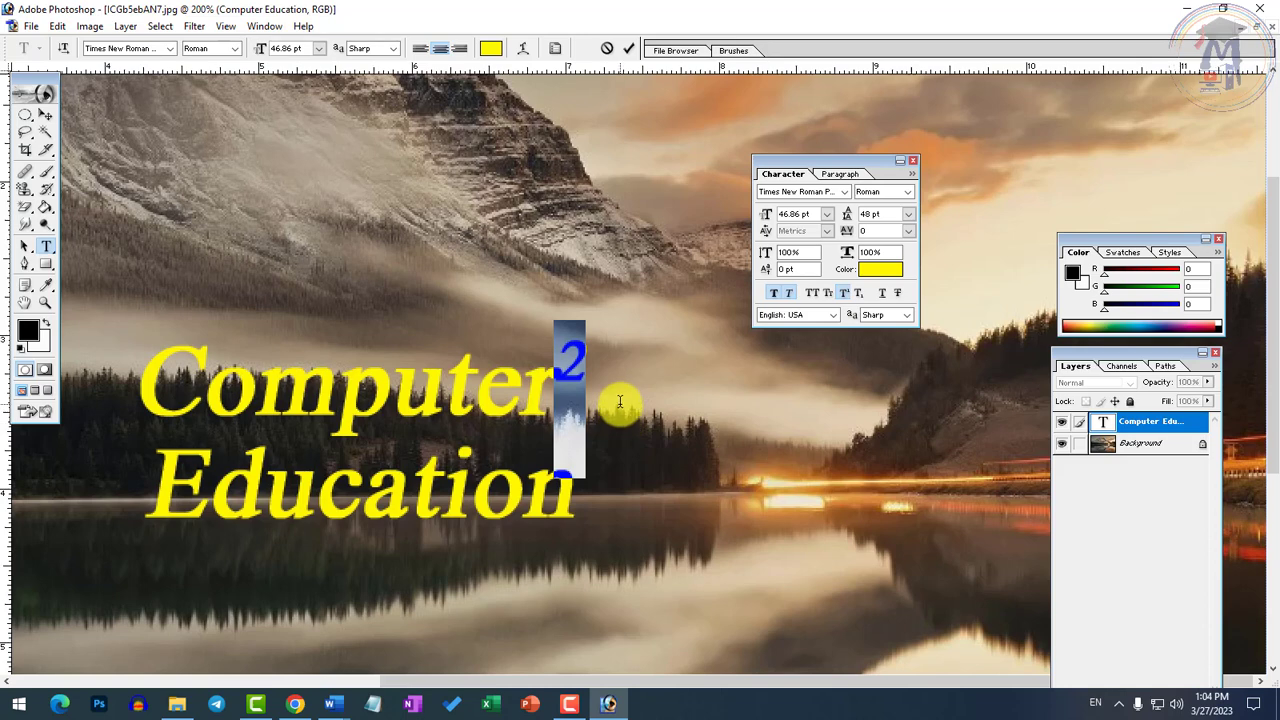
{"action": "left_click", "coordinate": [767, 271]}
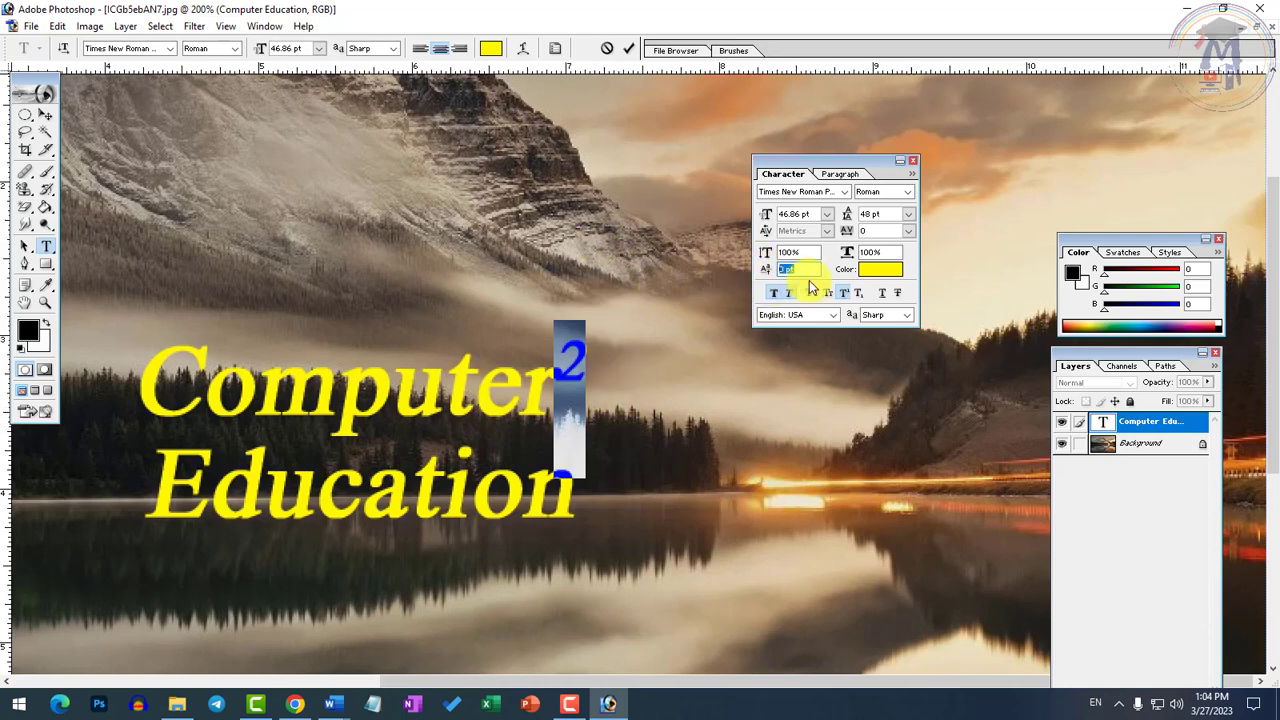
{"action": "type", "text": "15"}
{"action": "left_click_drag", "start_coordinate": [806, 270], "coordinate": [757, 267]}
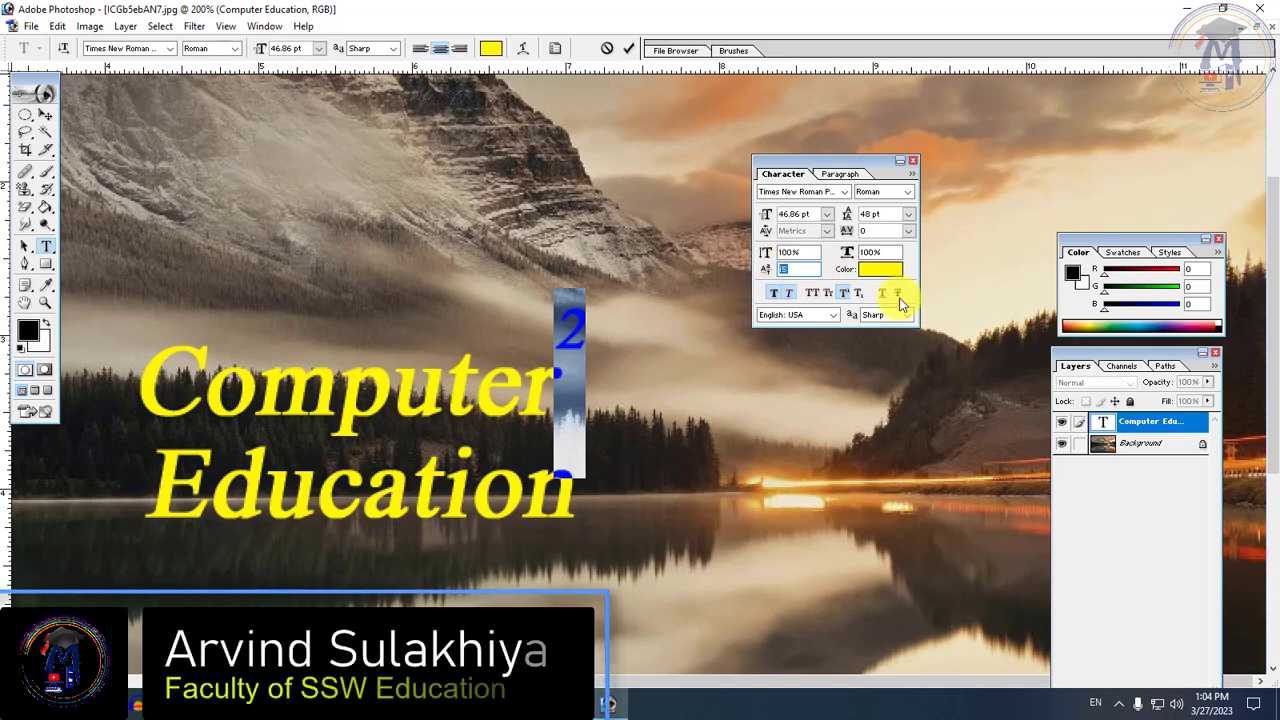
{"action": "type", "text": "5"}
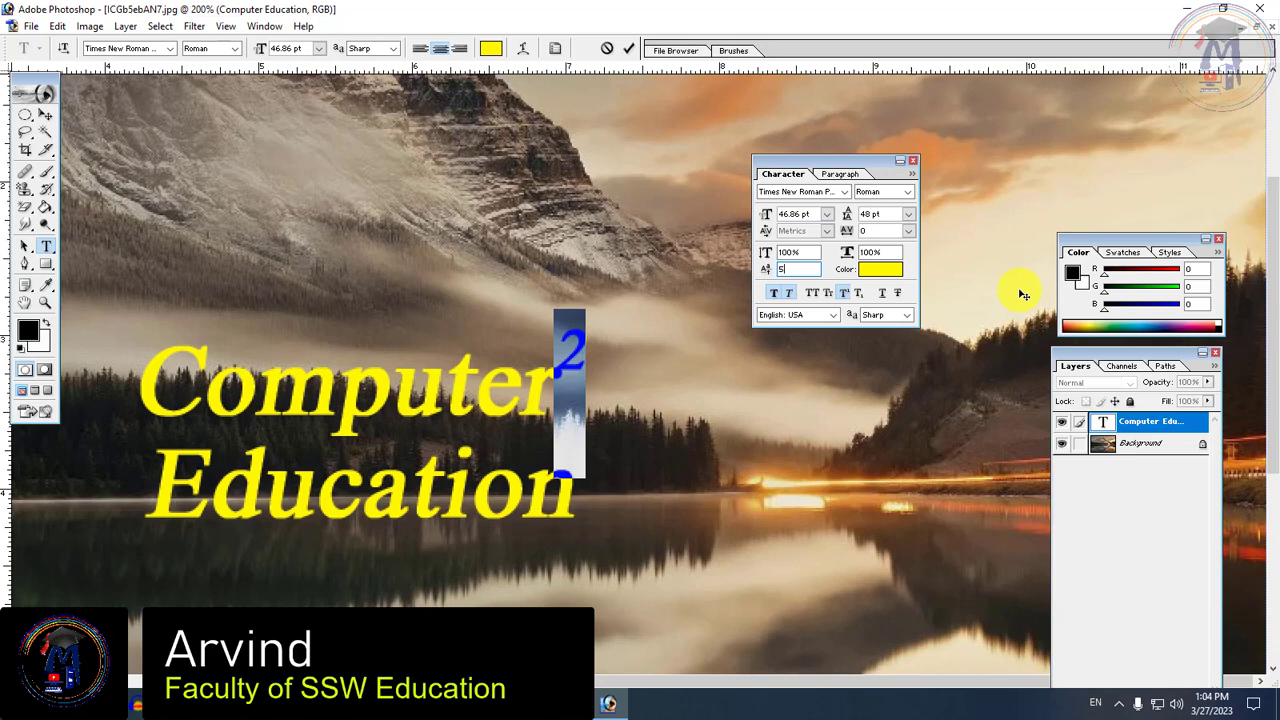
{"action": "key", "text": "BackSpace"}
{"action": "type", "text": "3"}
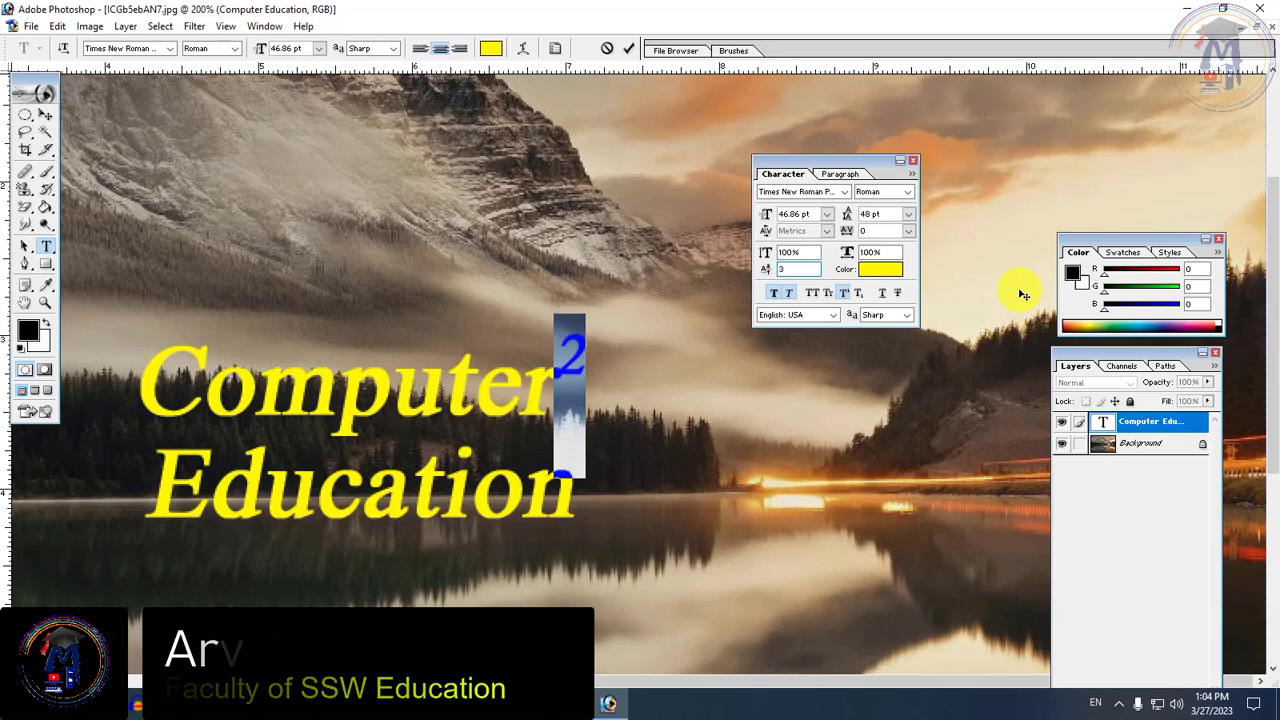
{"action": "key", "text": "BackSpace"}
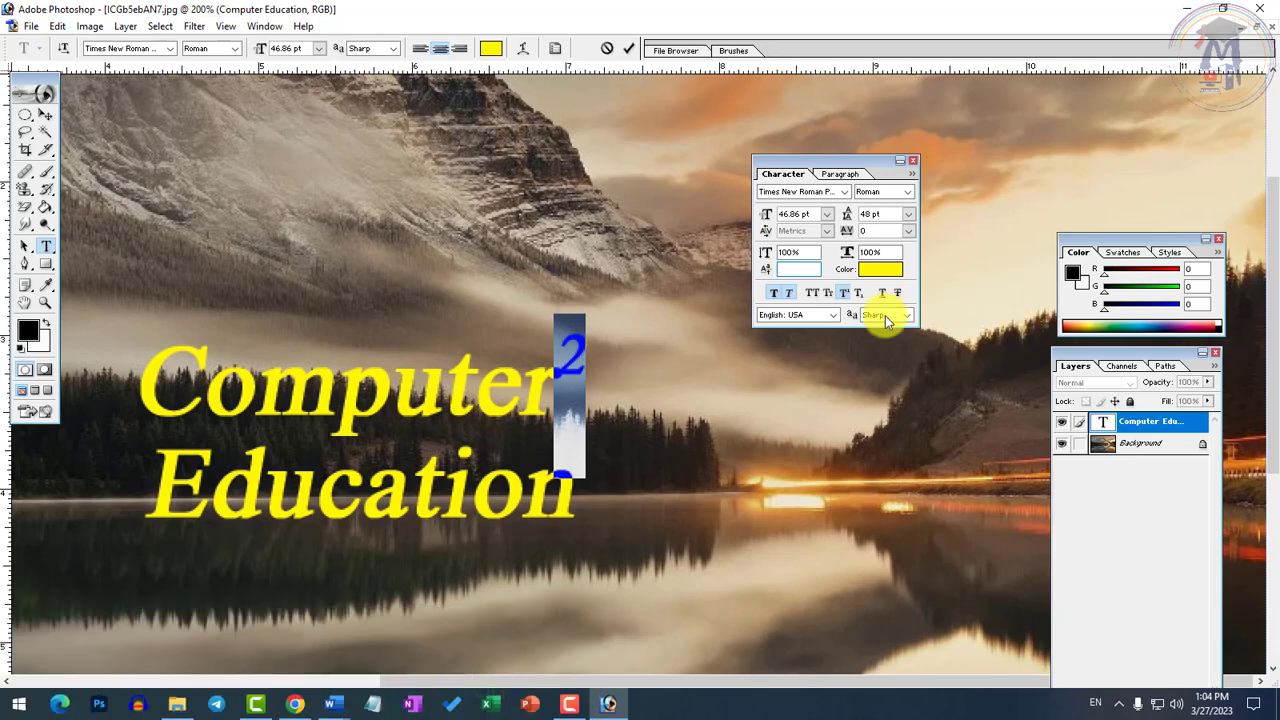
Turn superscript off and back on for the 2 and reset its baseline shift to 0.
{"action": "left_click", "coordinate": [844, 292]}
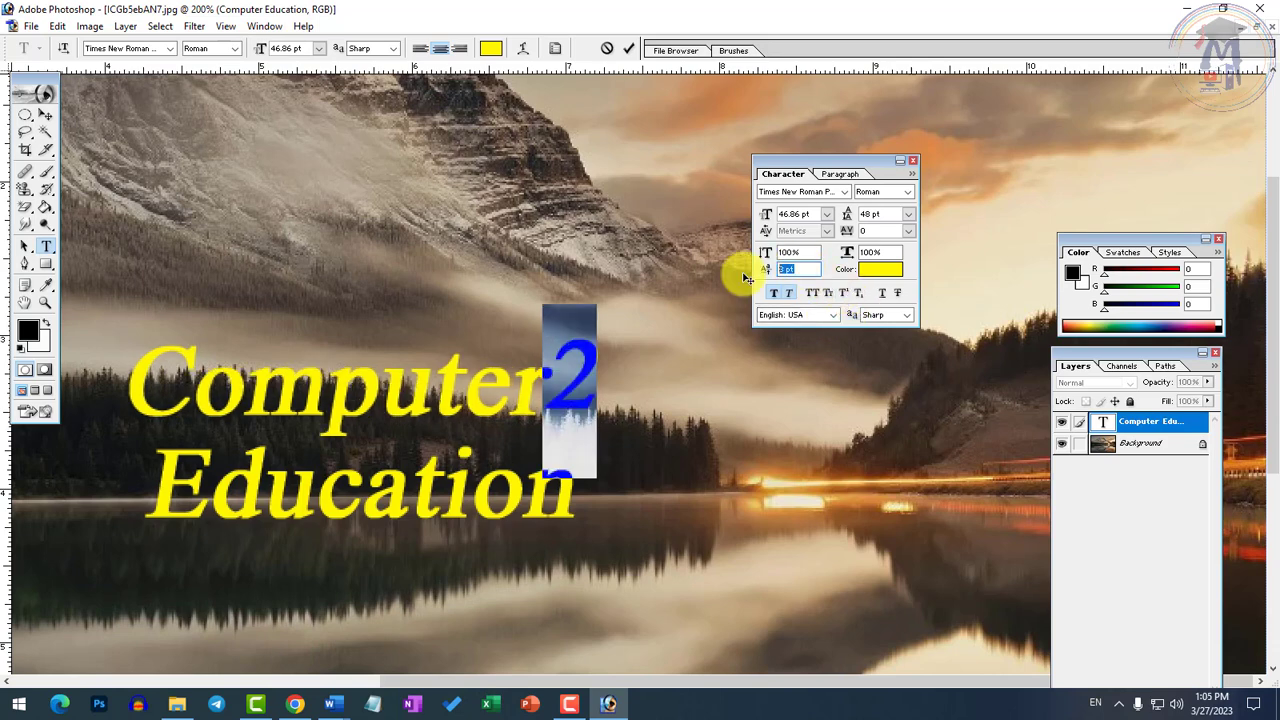
{"action": "left_click", "coordinate": [846, 296]}
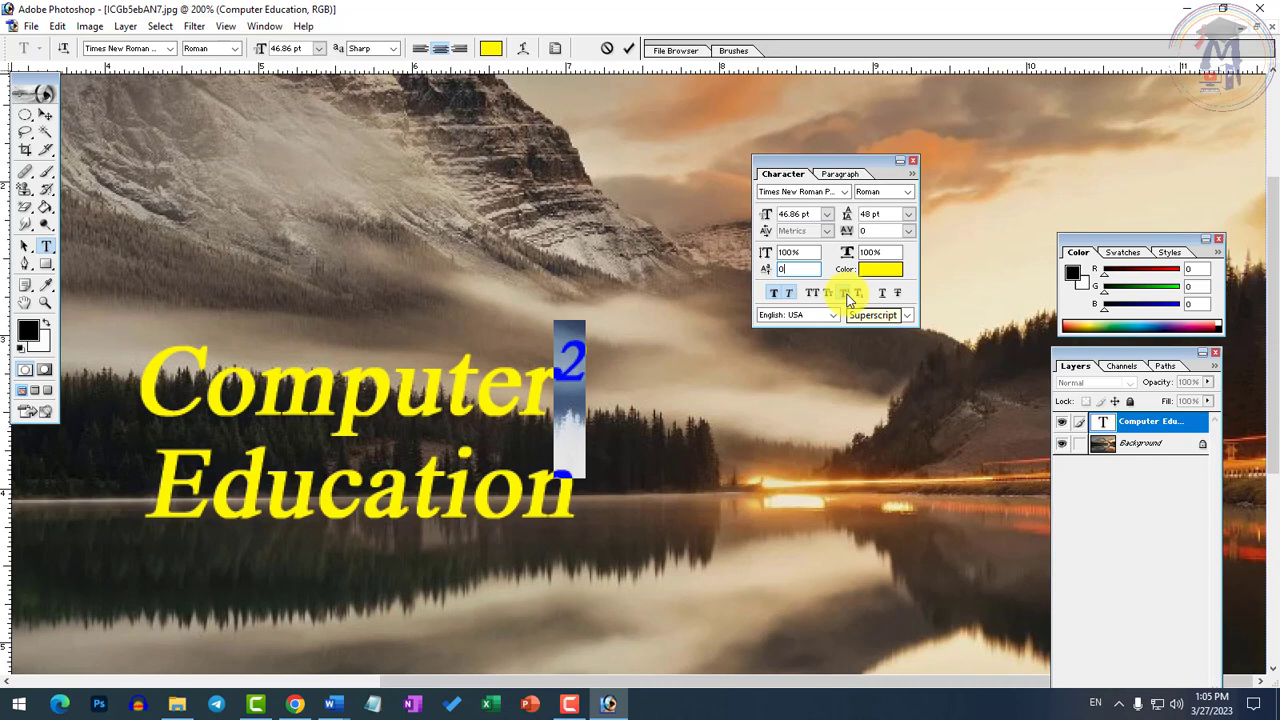
{"action": "left_click", "coordinate": [781, 270]}
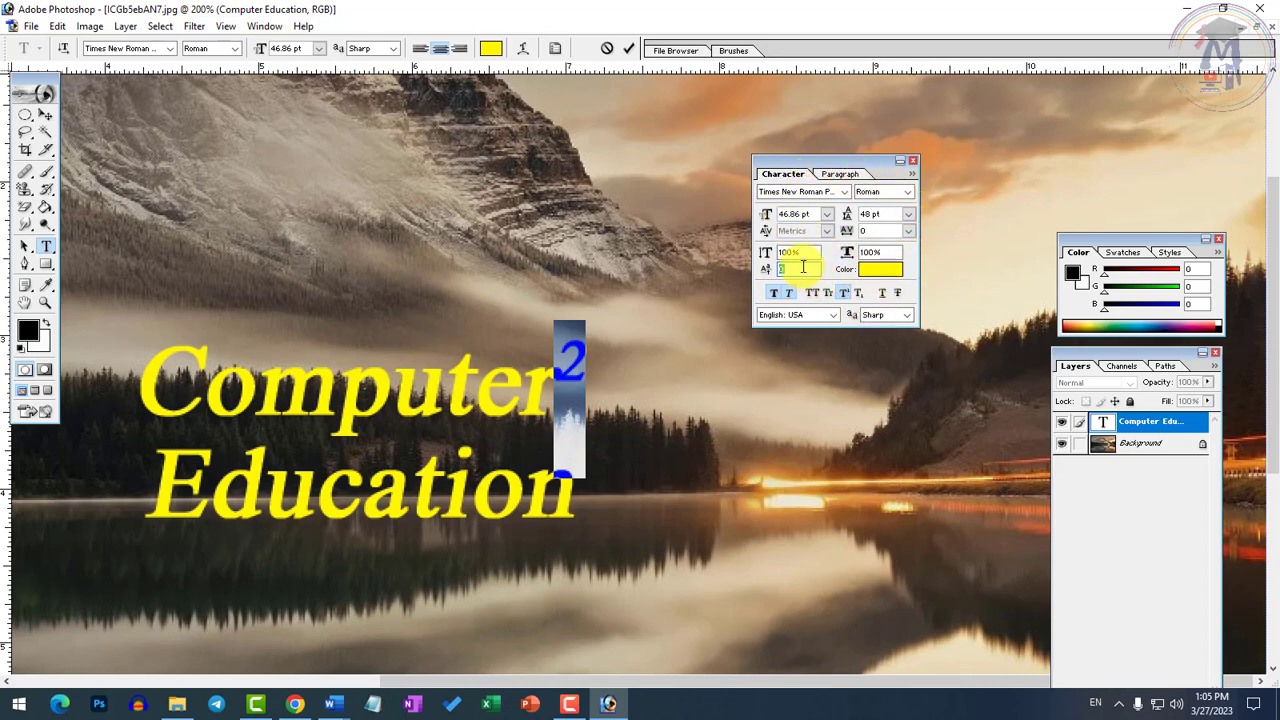
Set the horizontal scale of both text lines to 150%.
{"action": "left_click", "coordinate": [391, 412]}
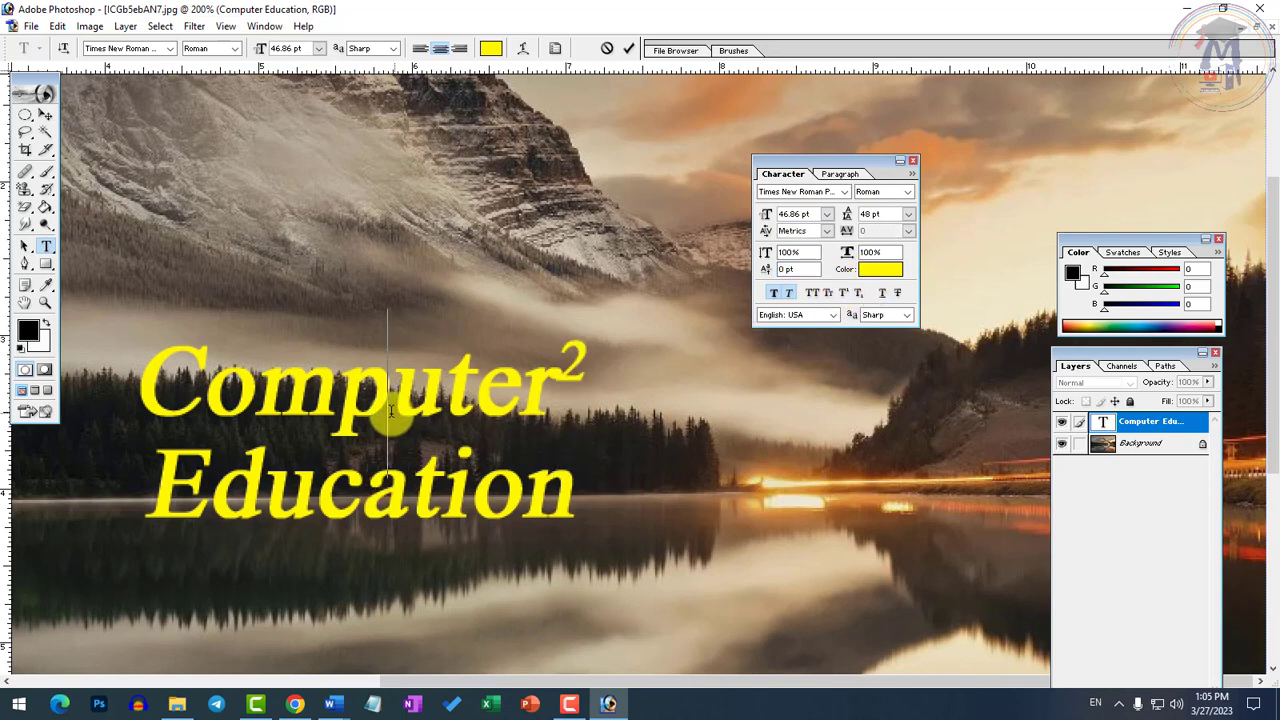
{"action": "double_click", "coordinate": [391, 412]}
{"action": "key", "text": "ctrl+a"}
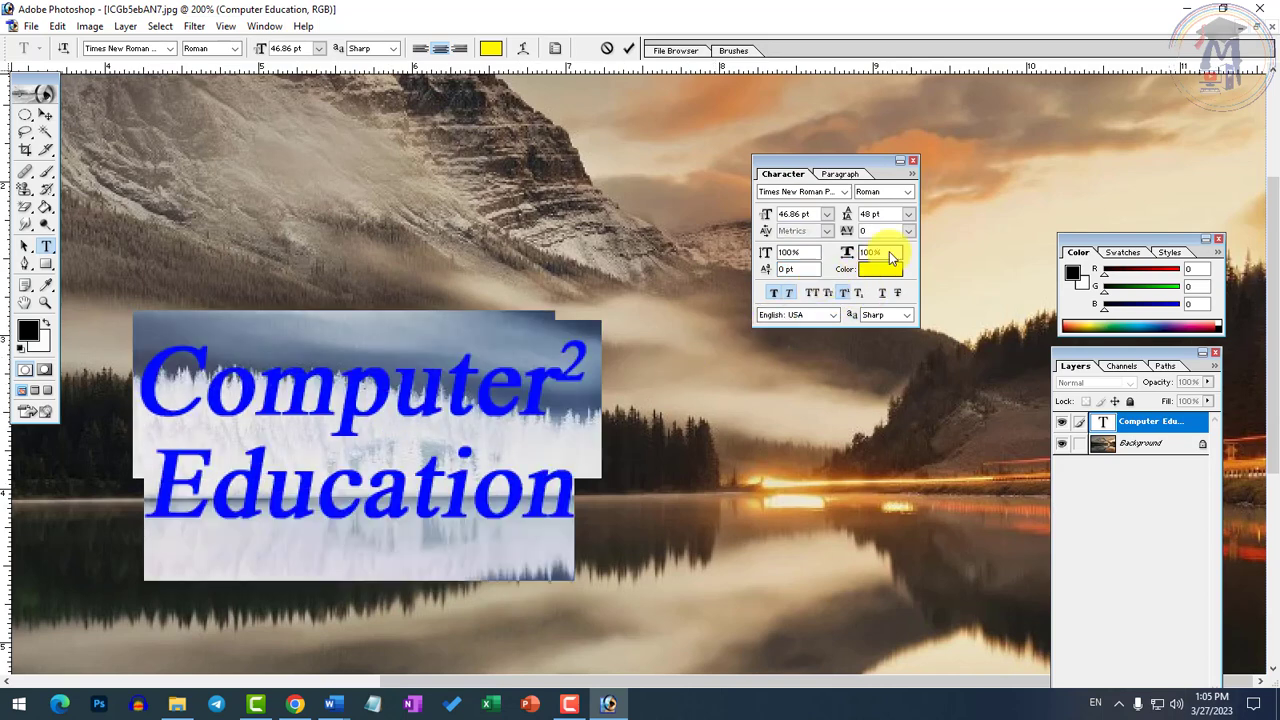
{"action": "type", "text": "150"}
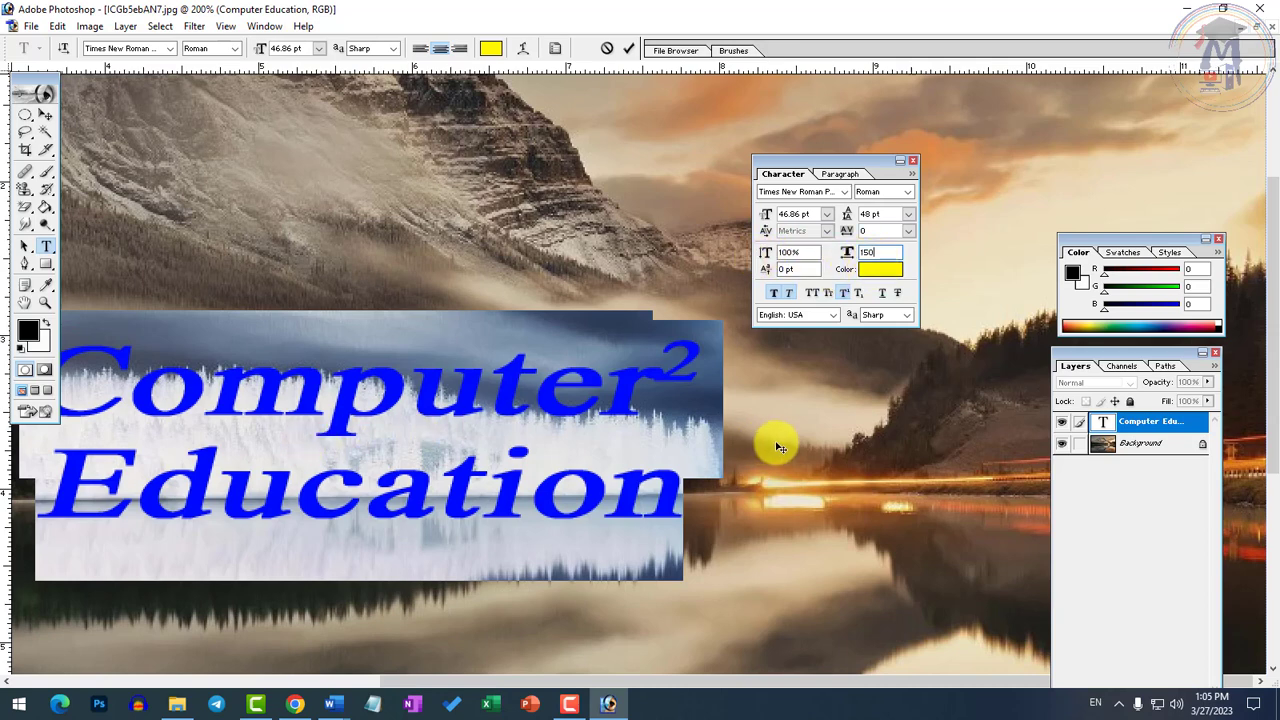
Try strikethrough and underline on both text lines, turning each off again.
{"action": "left_click", "coordinate": [897, 293]}
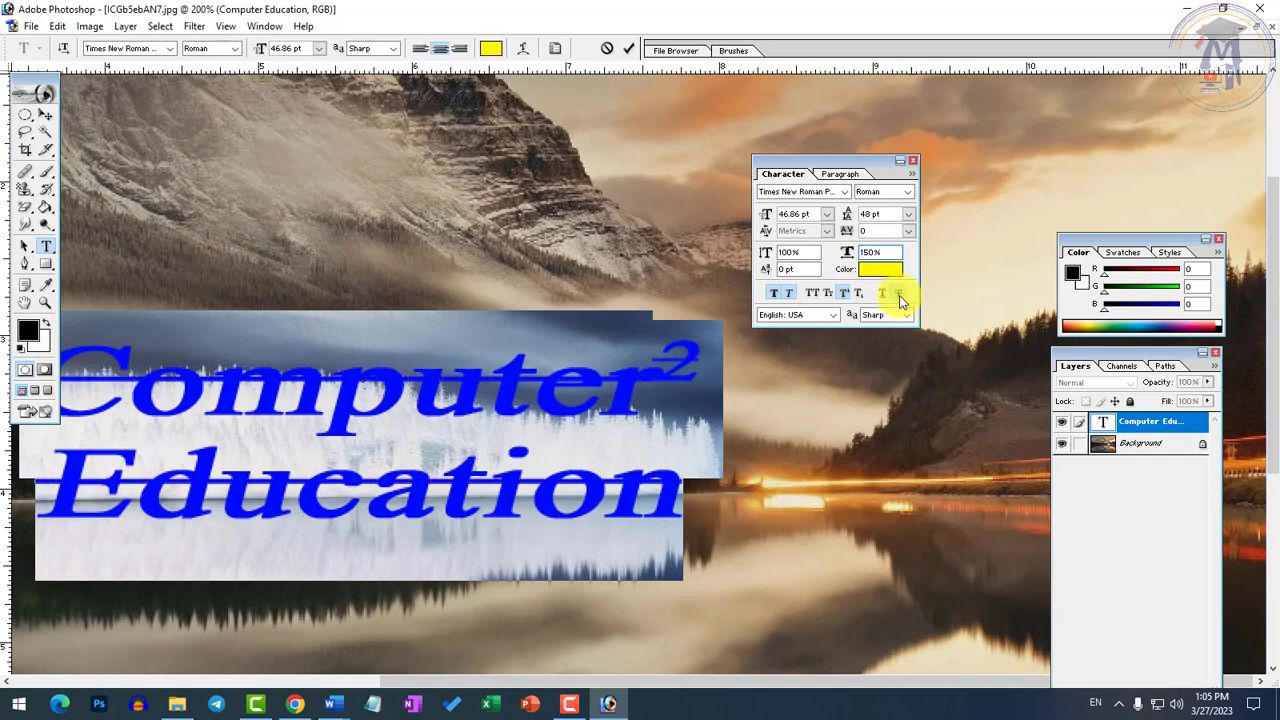
{"action": "left_click", "coordinate": [898, 296]}
{"action": "left_click", "coordinate": [878, 295]}
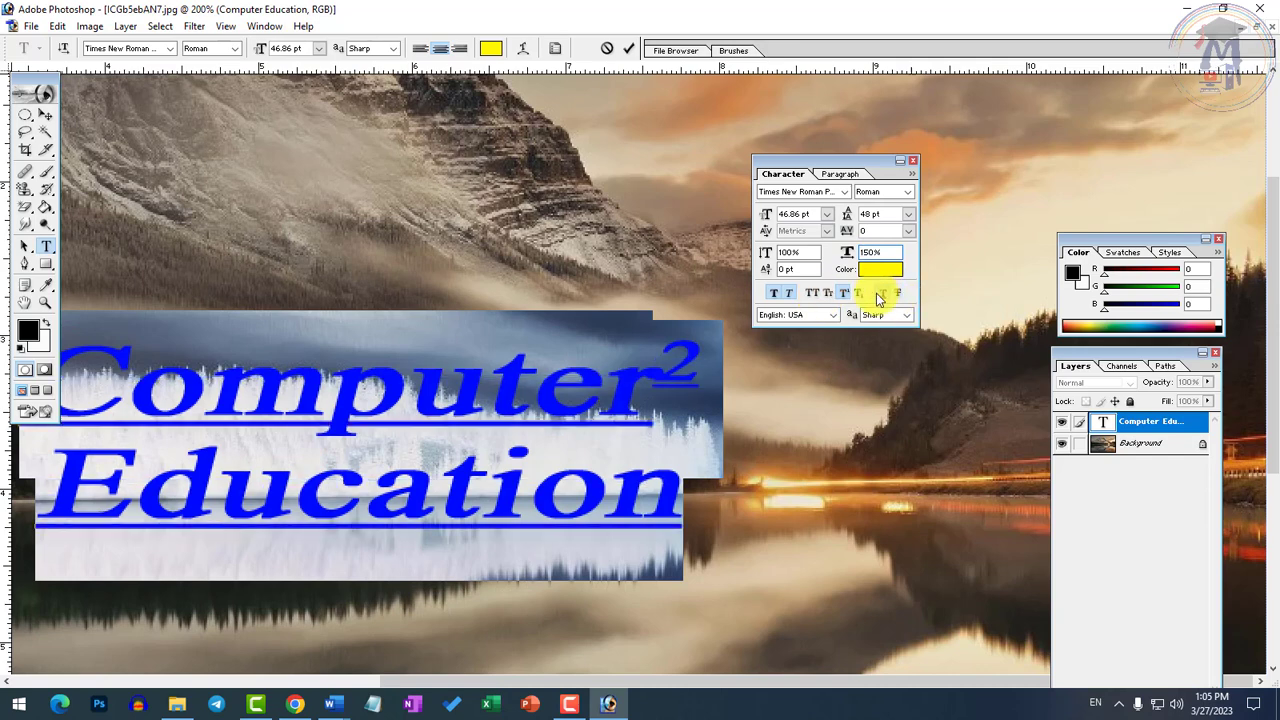
{"action": "left_click", "coordinate": [877, 295]}
Move the Character palette off the enlarged text, partly over the Color palette.
{"action": "key", "text": "ctrl+minus"}
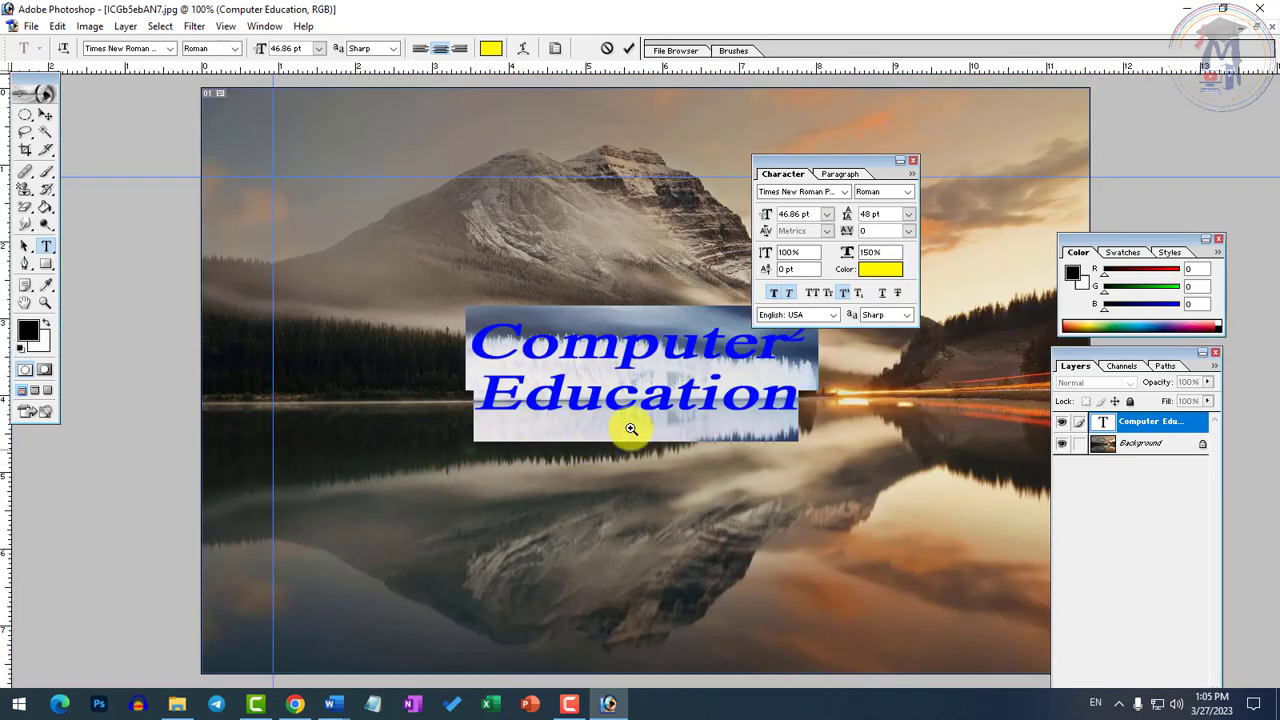
{"action": "left_click", "coordinate": [696, 405], "text": "ctrl"}
{"action": "left_click", "coordinate": [682, 376], "text": "ctrl+alt"}
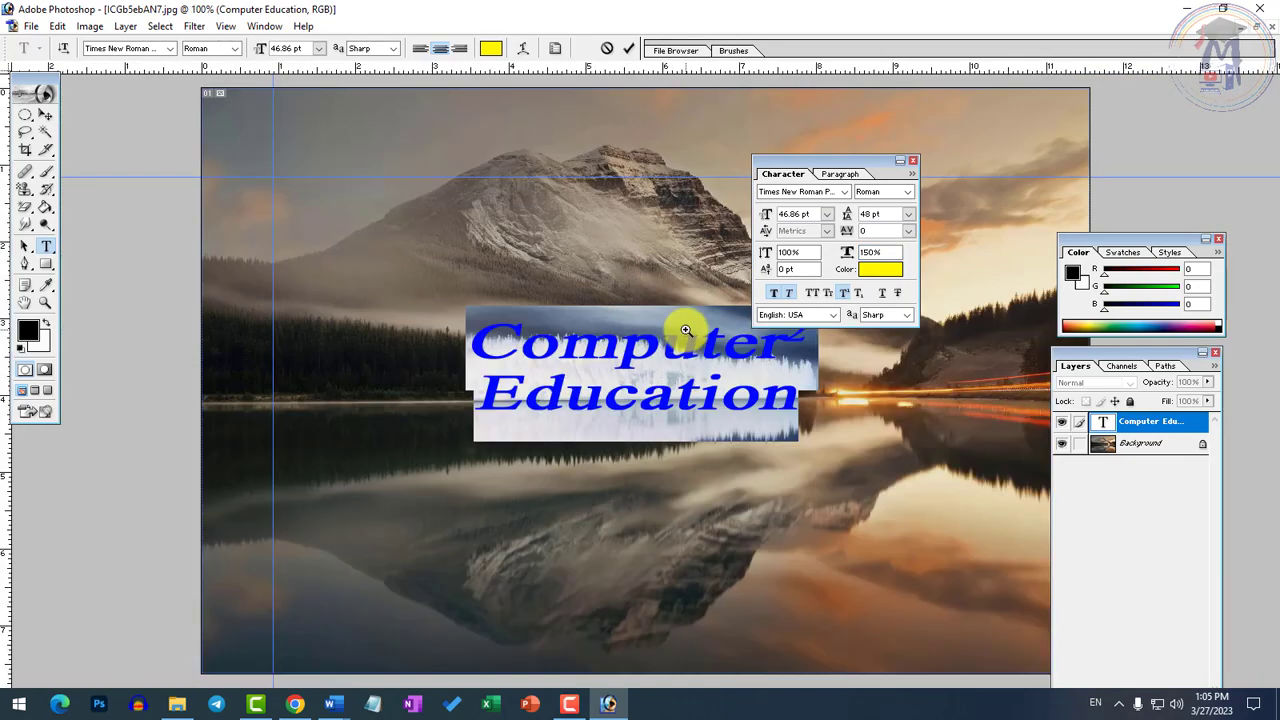
{"action": "left_click", "coordinate": [686, 331], "text": "ctrl"}
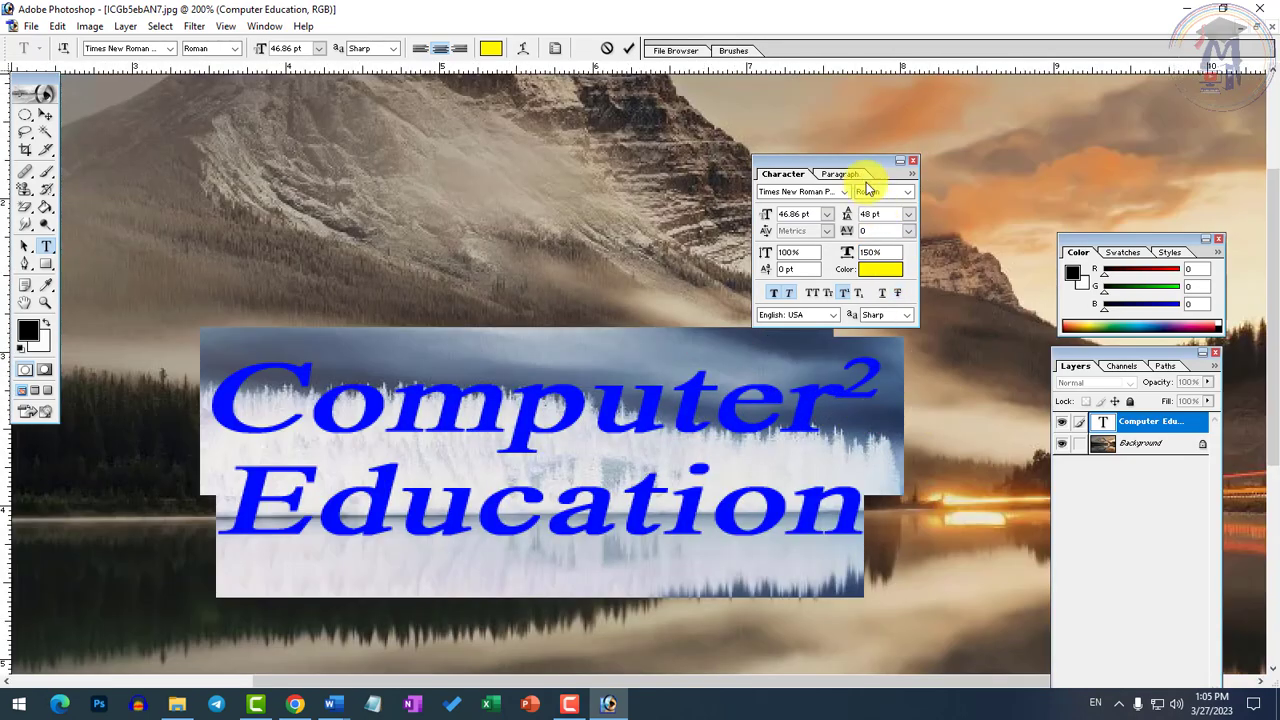
{"action": "left_click_drag", "start_coordinate": [872, 164], "coordinate": [1206, 118]}
Reselect both text lines, finish the text edit and switch to the Move tool.
{"action": "left_click", "coordinate": [420, 390]}
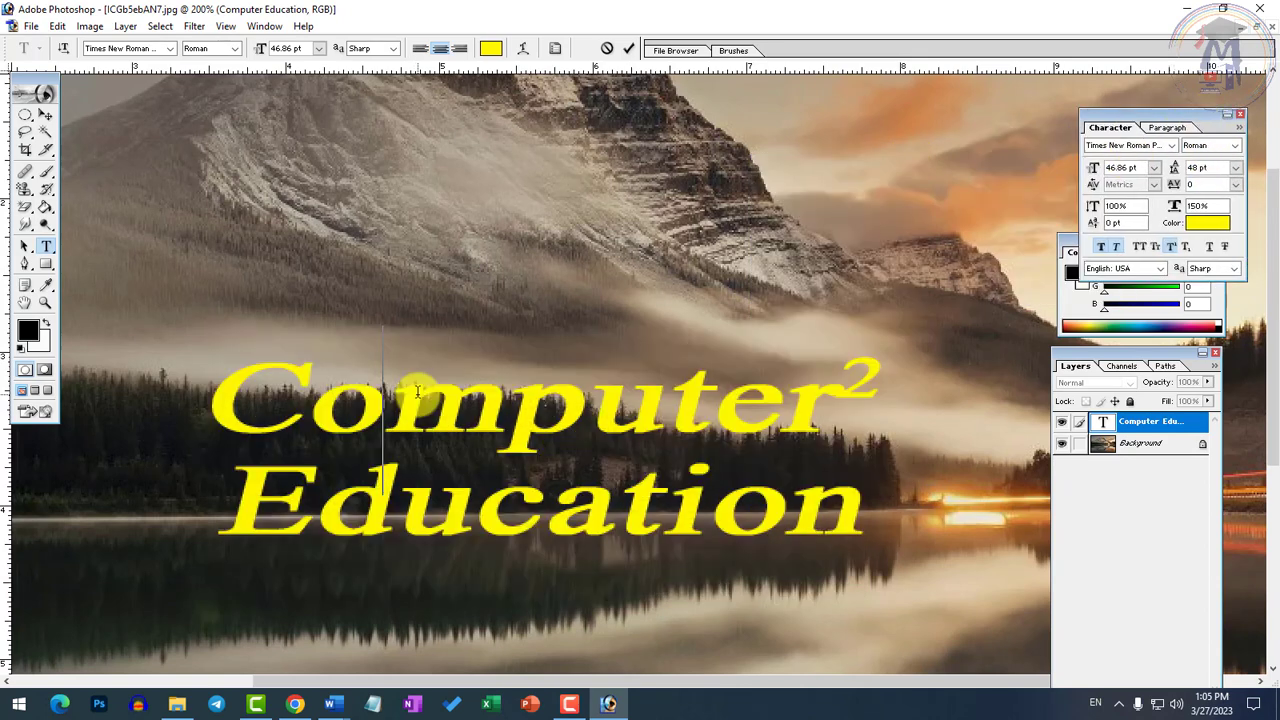
{"action": "double_click", "coordinate": [420, 390]}
{"action": "left_click", "coordinate": [560, 491]}
{"action": "triple_click", "coordinate": [560, 491]}
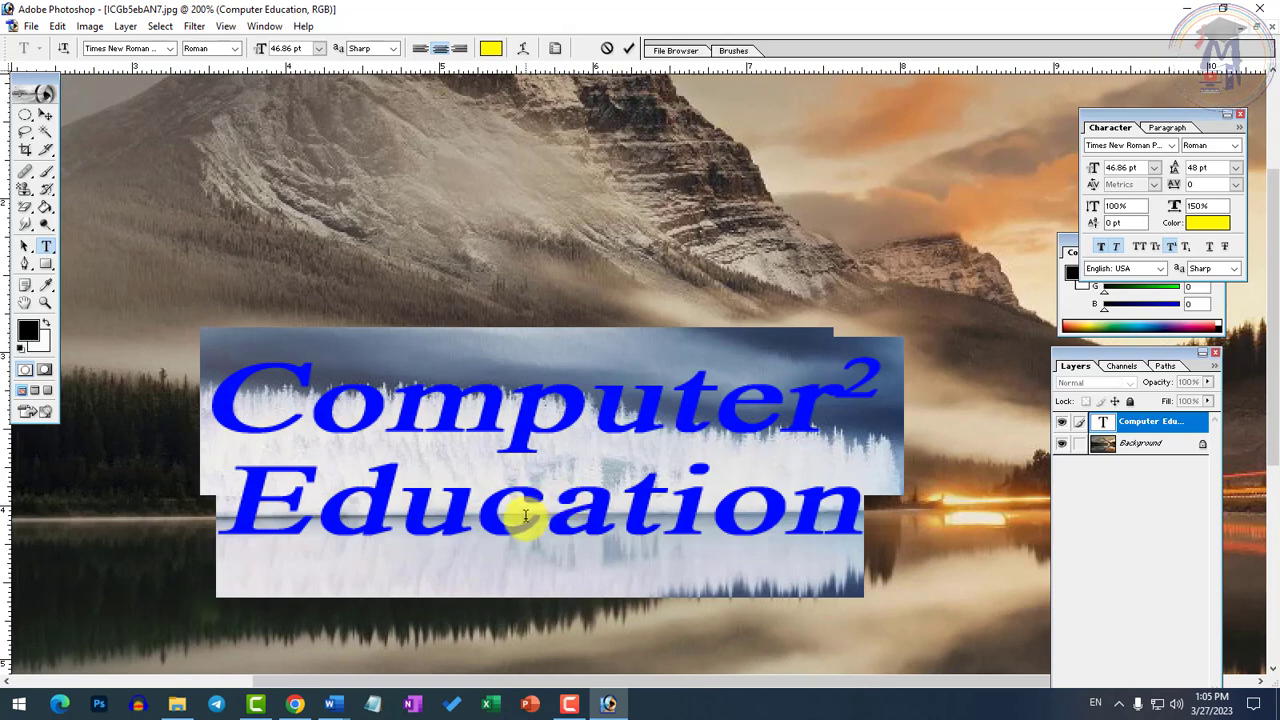
{"action": "left_click_drag", "start_coordinate": [212, 395], "coordinate": [875, 548]}
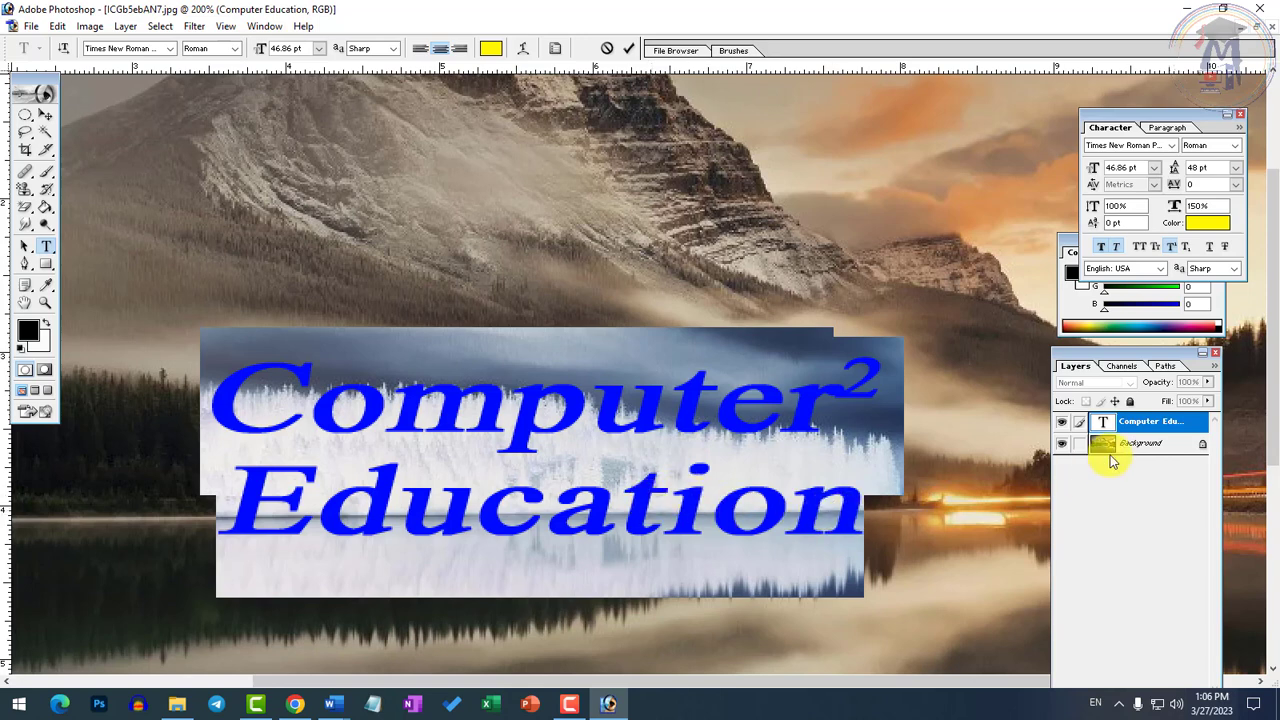
{"action": "left_click", "coordinate": [729, 457]}
{"action": "left_click", "coordinate": [45, 115]}
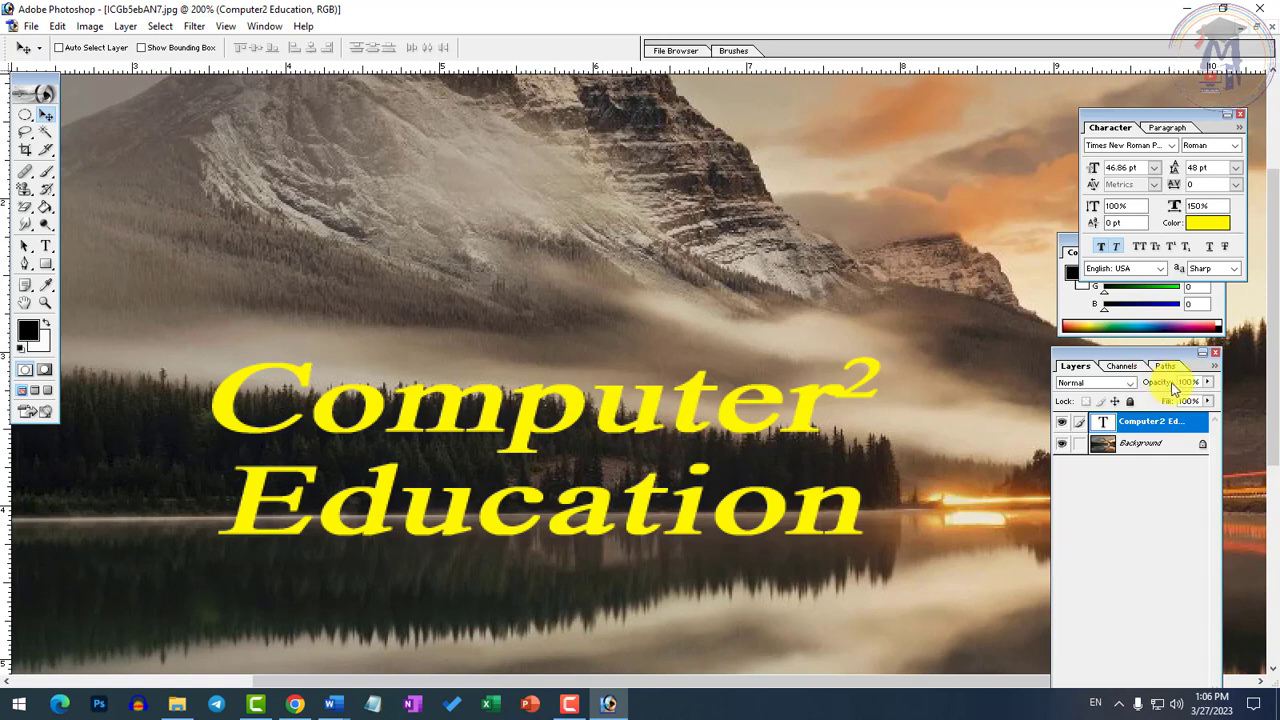
Lower the opacity of the Computer2 Education text layer to 39%.
{"action": "left_click", "coordinate": [1140, 447]}
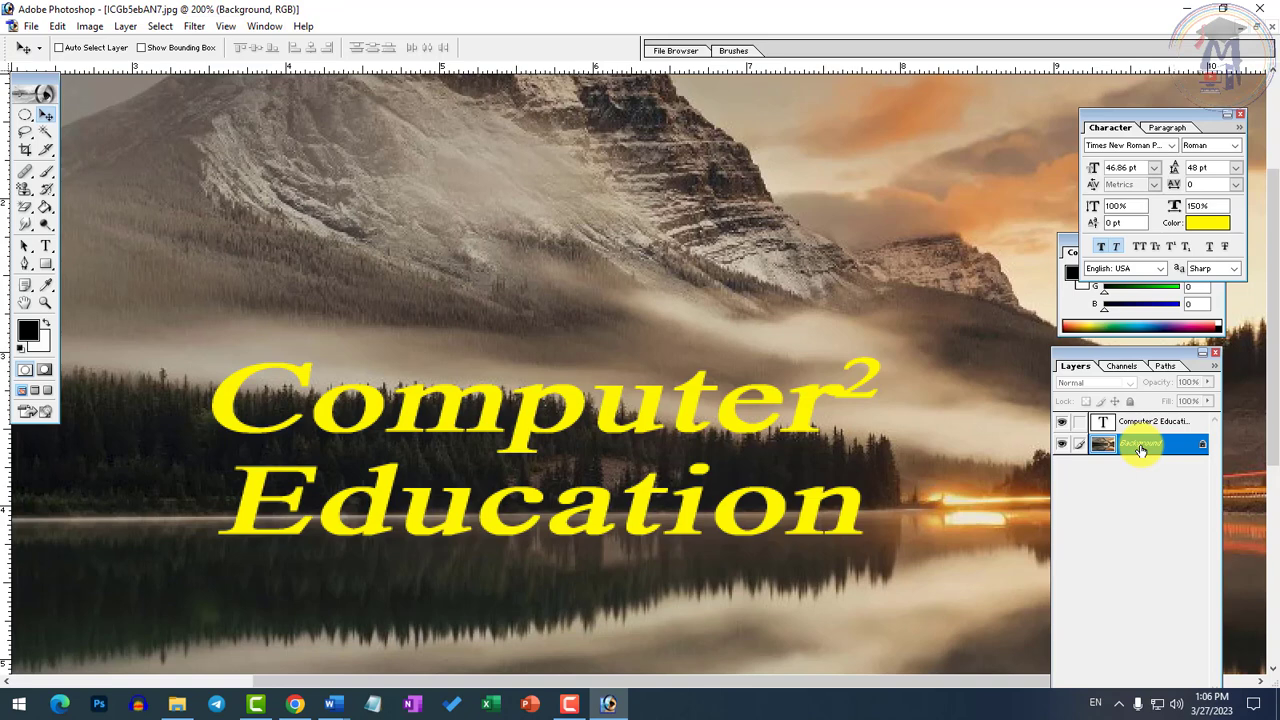
{"action": "left_click", "coordinate": [1130, 422]}
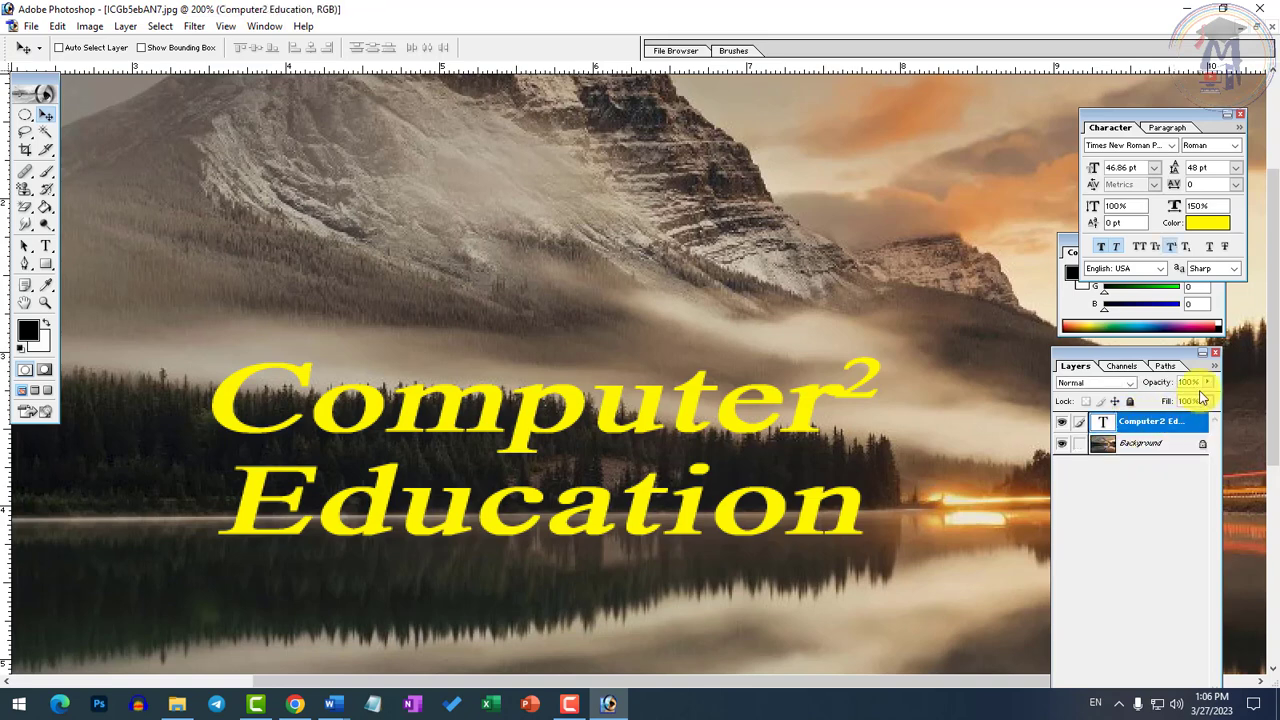
{"action": "left_click_drag", "start_coordinate": [1208, 382], "coordinate": [1158, 402]}
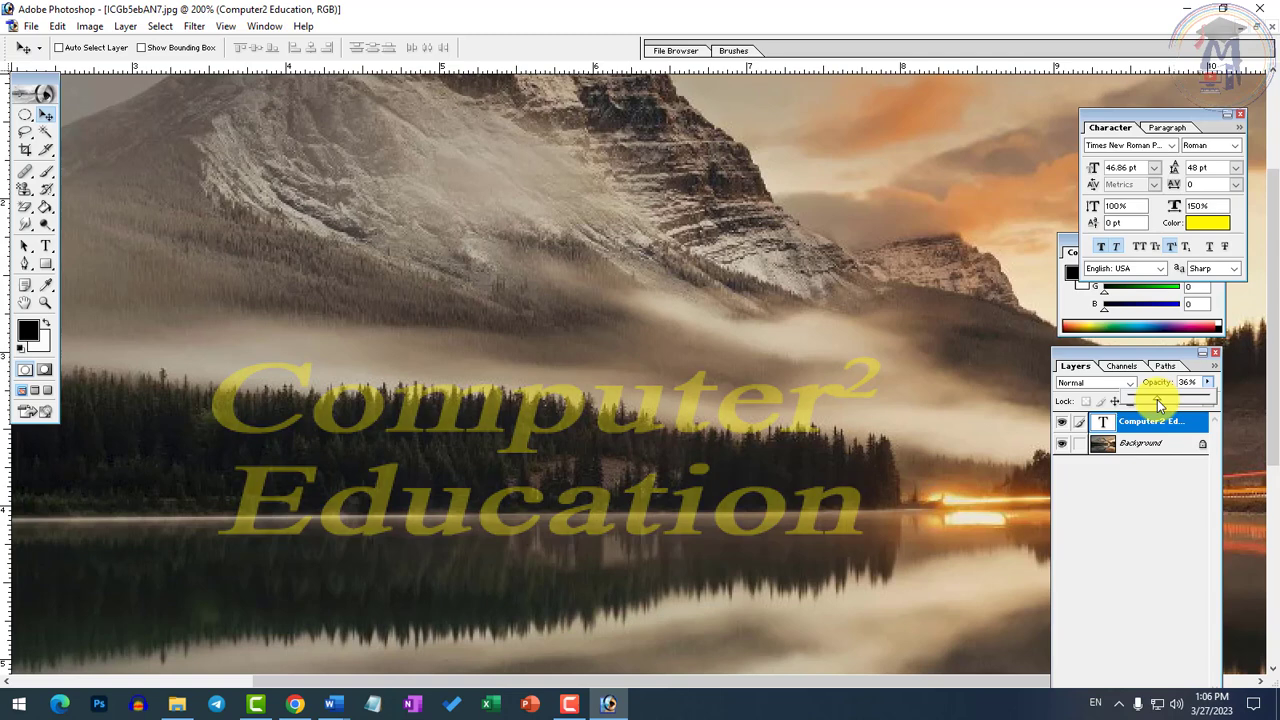
{"action": "left_click_drag", "start_coordinate": [1158, 403], "coordinate": [1163, 407]}
{"action": "left_click", "coordinate": [1176, 498]}
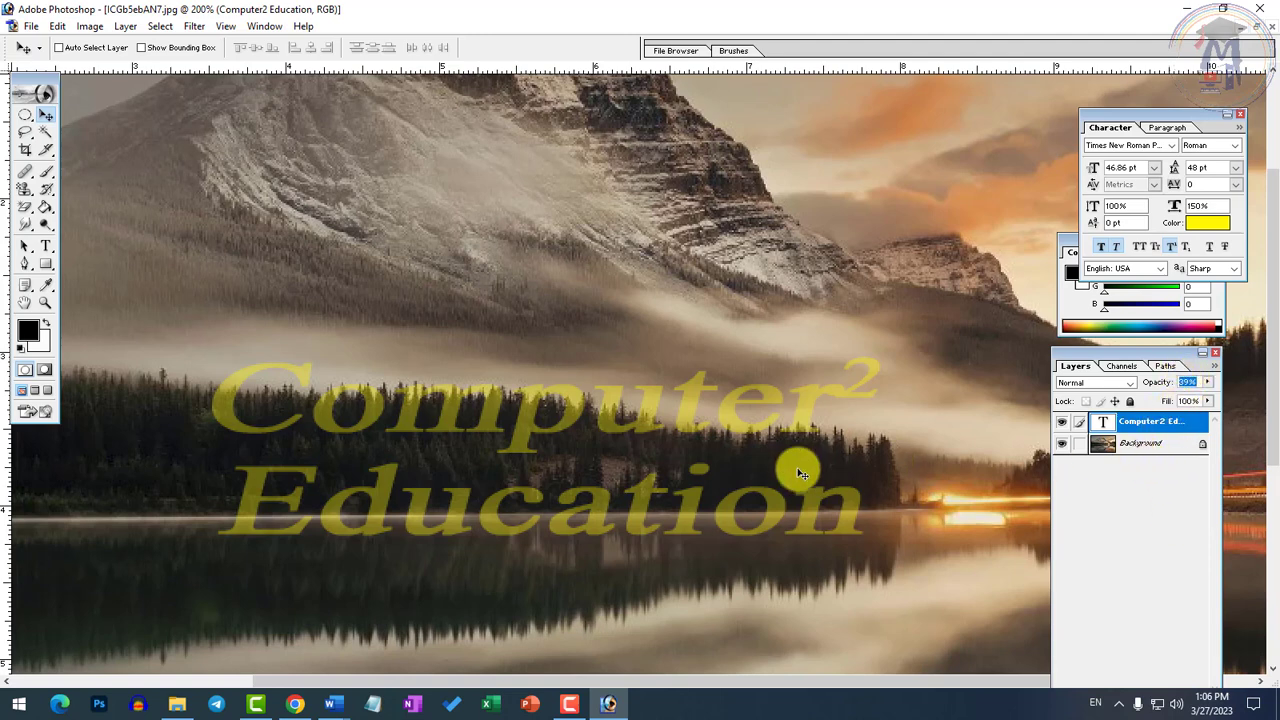
{"action": "left_click", "coordinate": [744, 470]}
{"action": "key", "text": "ctrl+minus"}
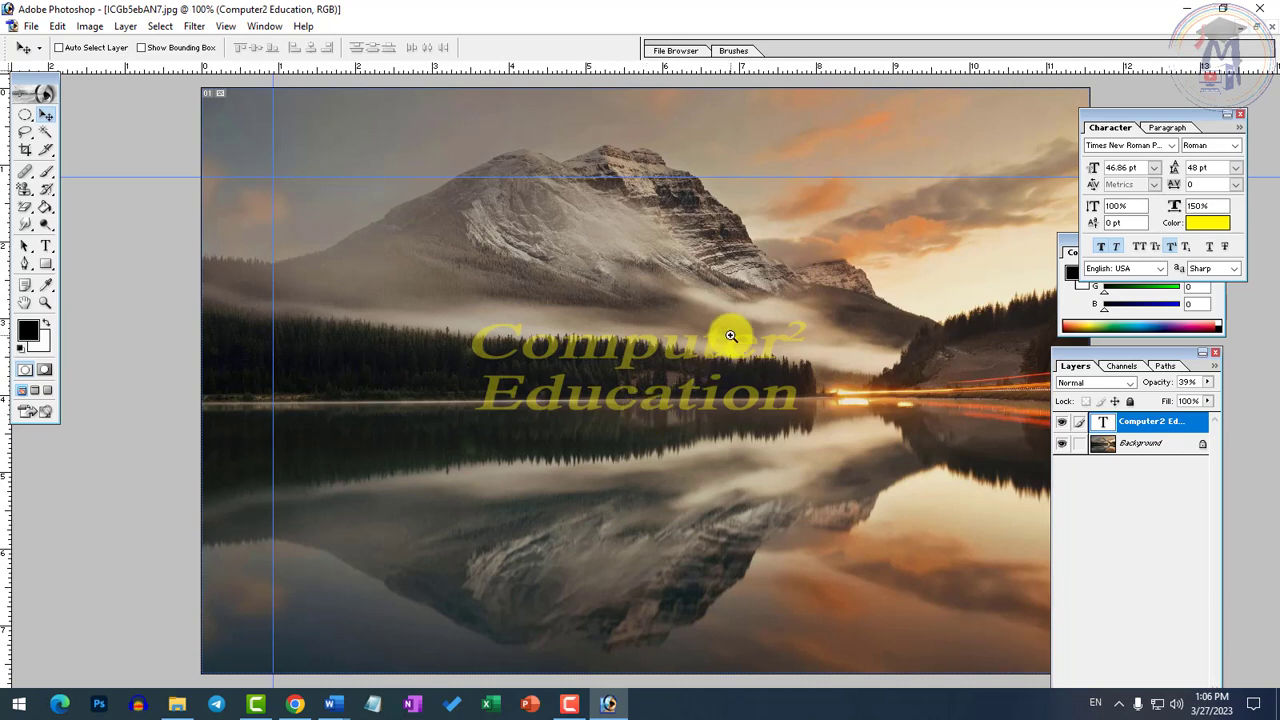
{"action": "key", "text": "ctrl+plus"}
{"action": "left_click", "coordinate": [668, 349], "text": "ctrl+alt"}
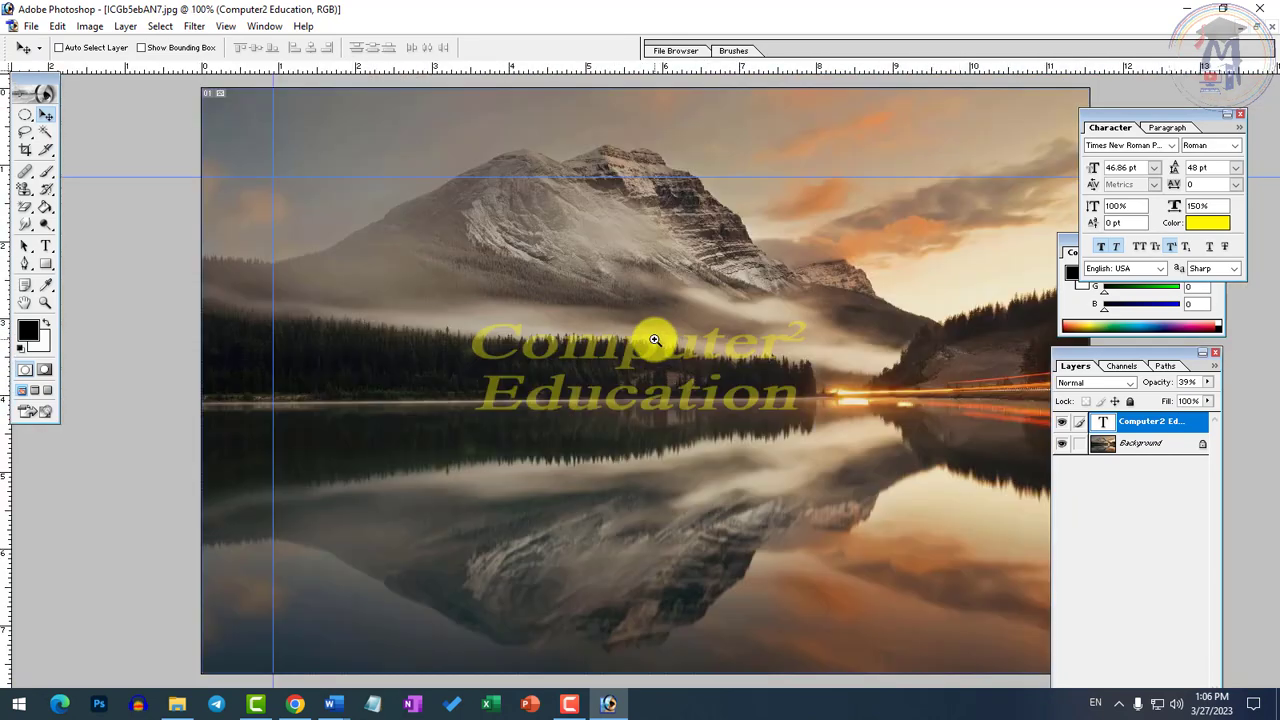
{"action": "left_click", "coordinate": [714, 309], "text": "ctrl"}
{"action": "left_click", "coordinate": [714, 309], "text": "ctrl+alt"}
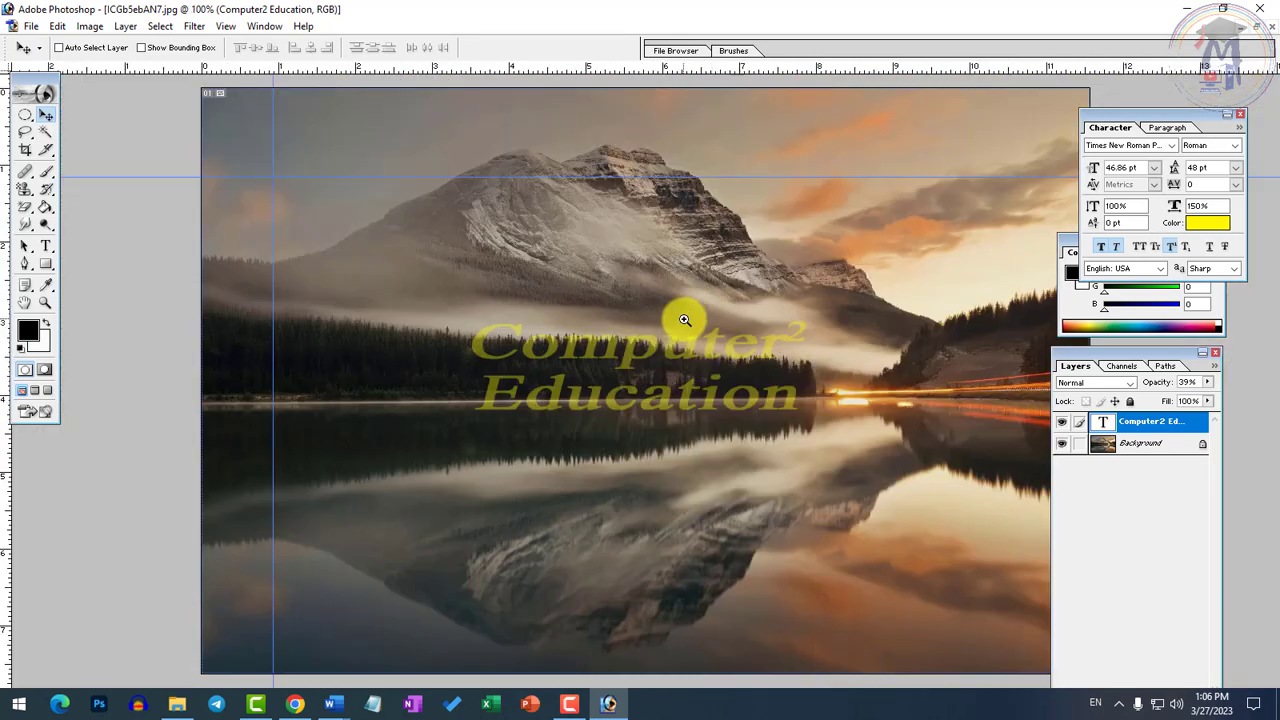
{"action": "left_click", "coordinate": [125, 26]}
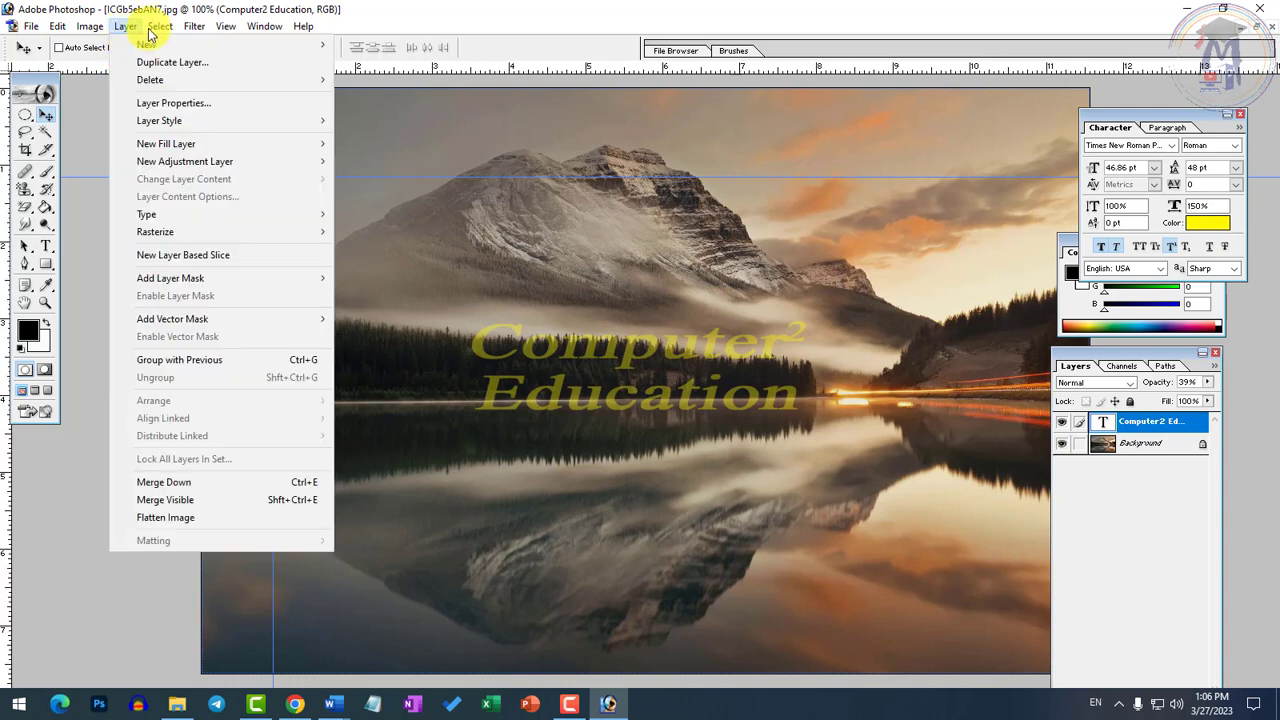
{"action": "mouse_move", "coordinate": [225, 26]}
{"action": "left_click", "coordinate": [267, 30]}
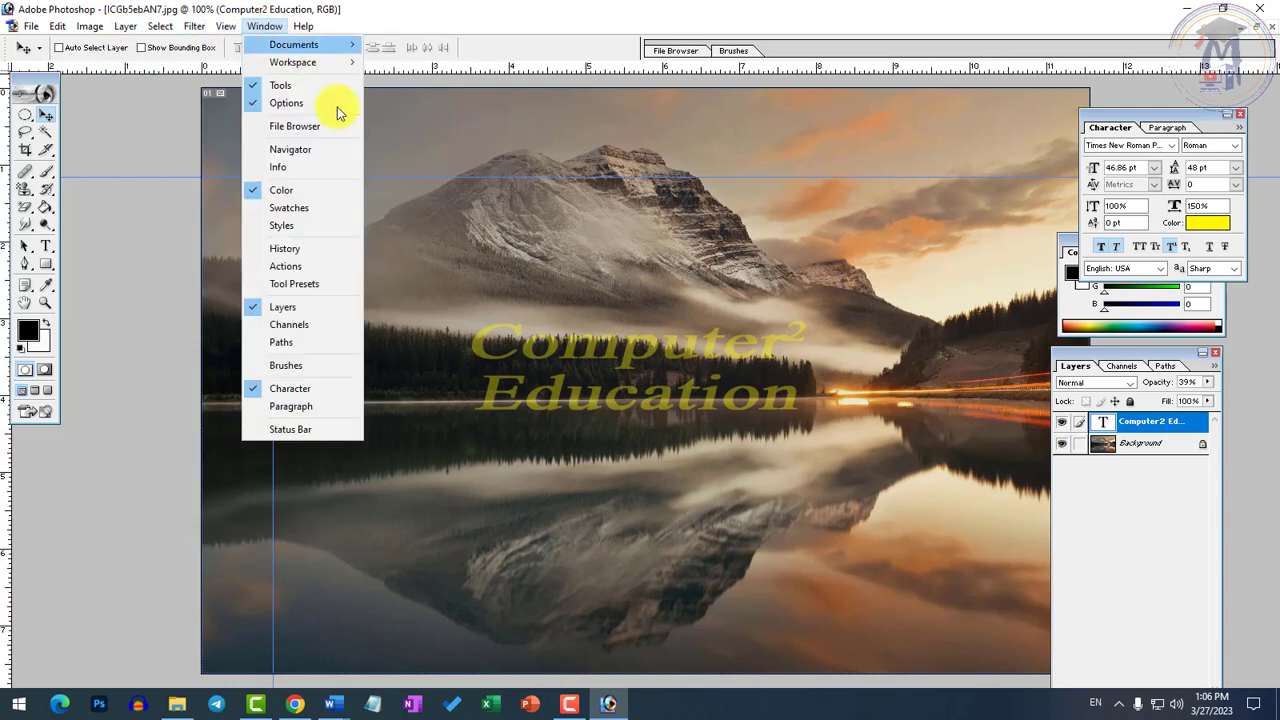
{"action": "left_click", "coordinate": [580, 371]}
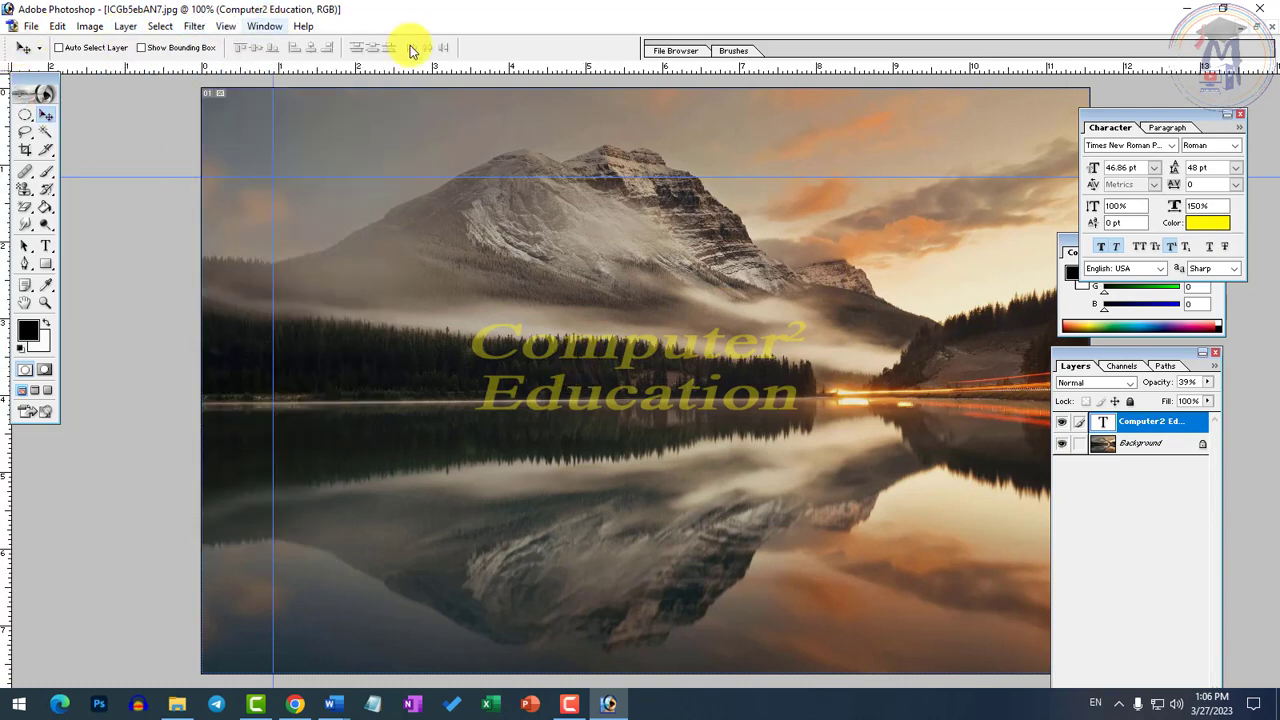